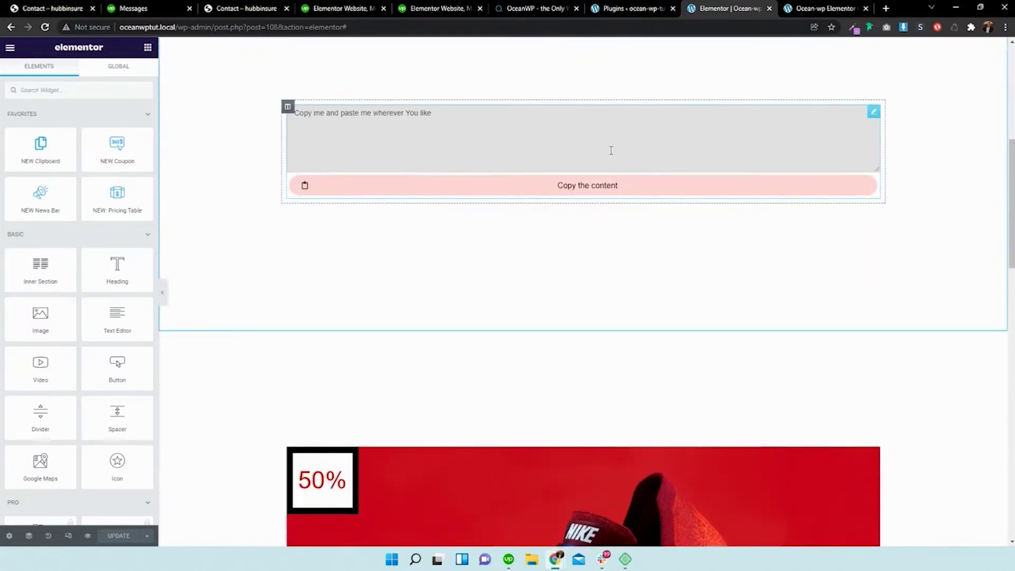
- Scroll up and down through the current page to review its content
scroll(611, 151, "down", 7)
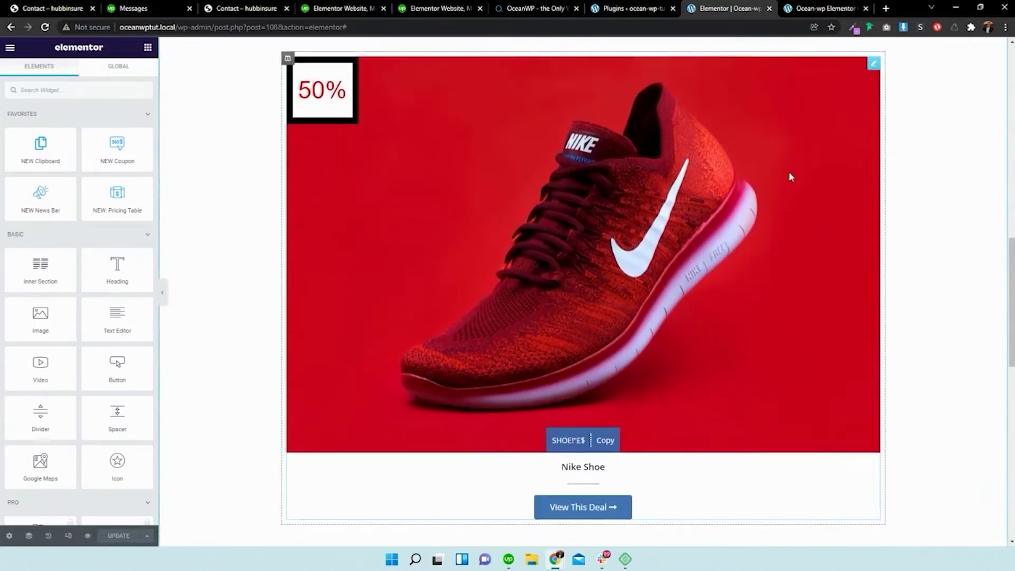
scroll(789, 172, "down", 1)
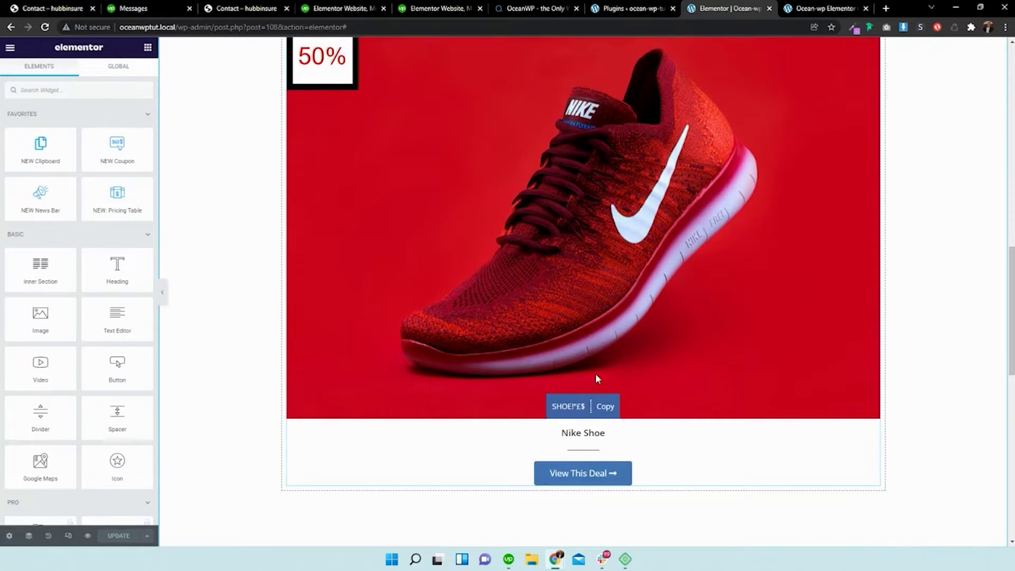
scroll(596, 376, "down", 2)
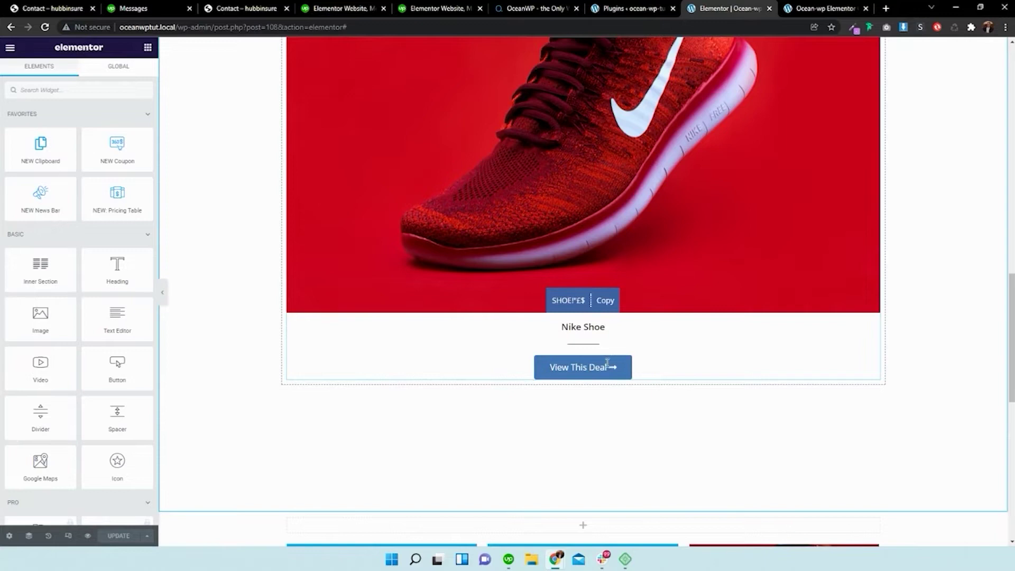
scroll(607, 363, "down", 6)
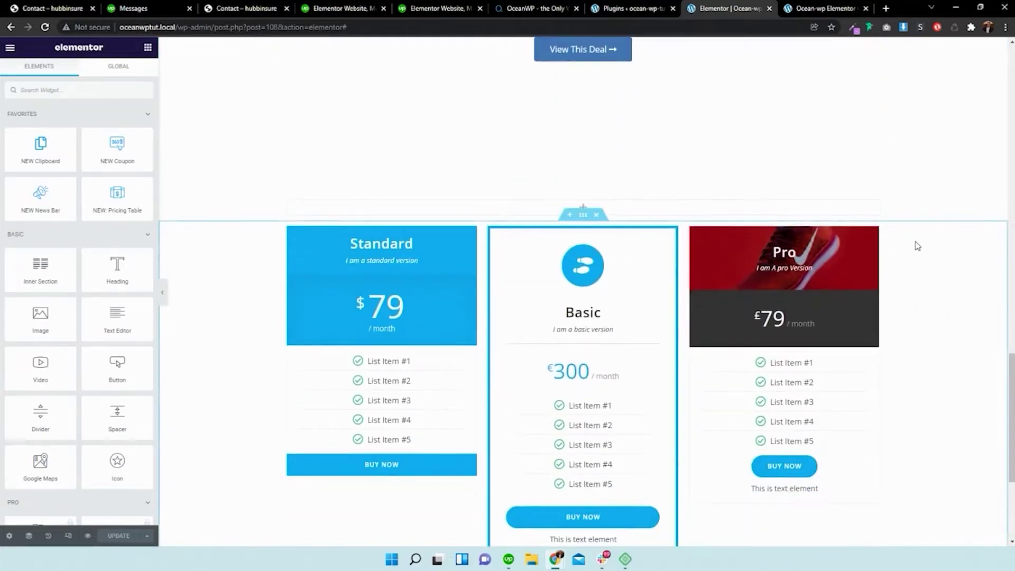
scroll(421, 331, "down", 2)
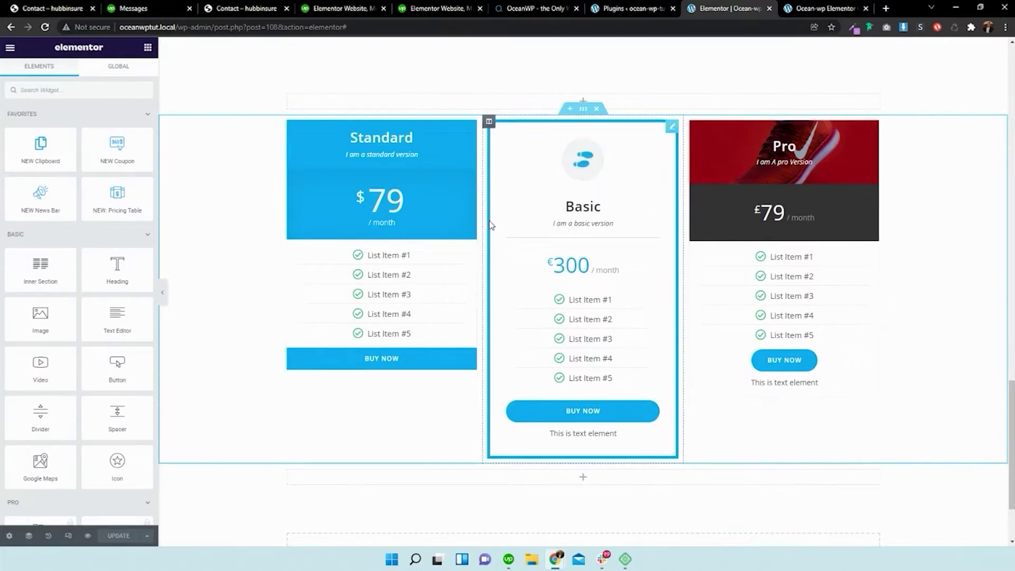
scroll(595, 194, "up", 20)
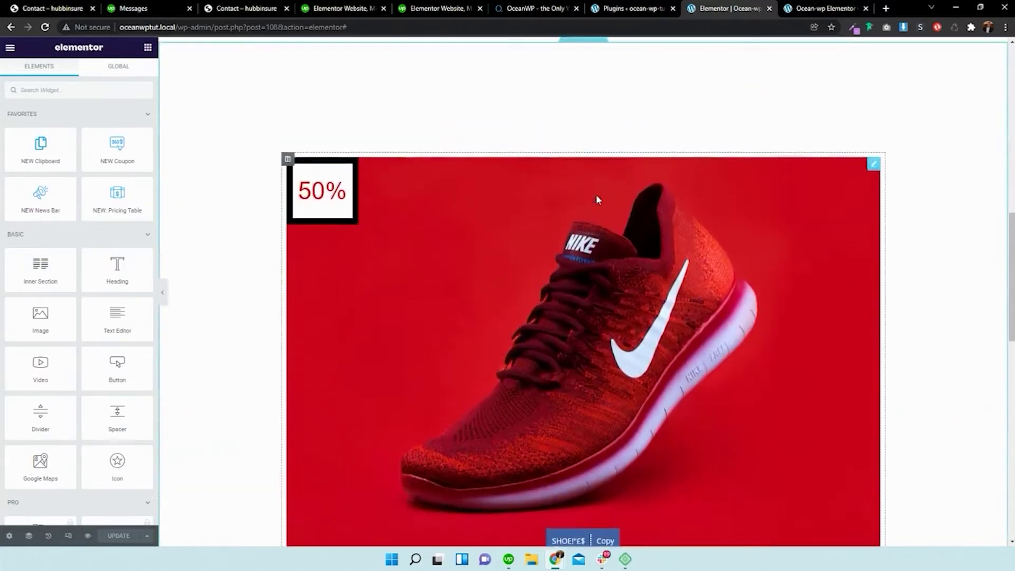
scroll(532, 197, "up", 7)
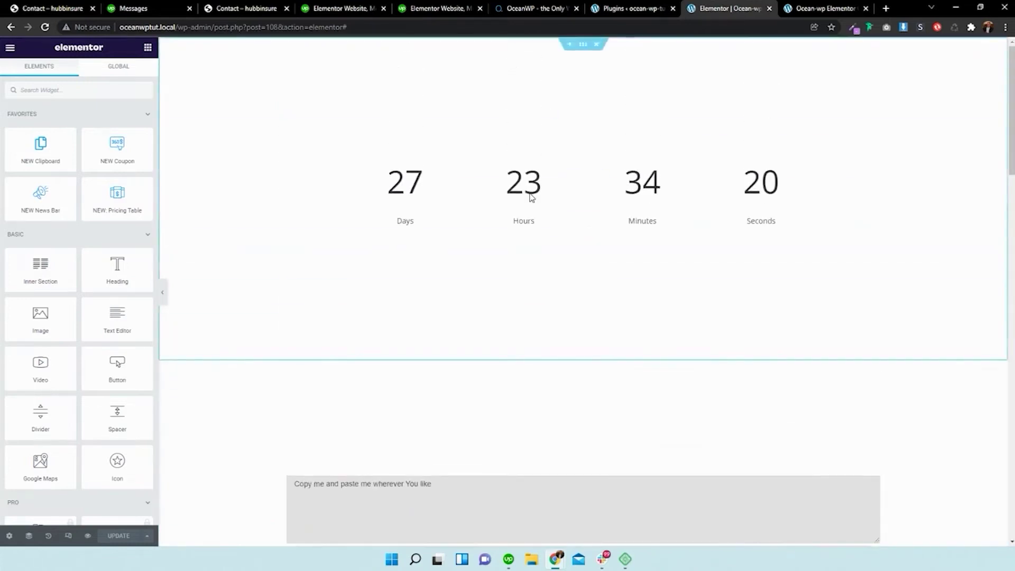
scroll(532, 197, "down", 6)
scroll(259, 267, "down", 6)
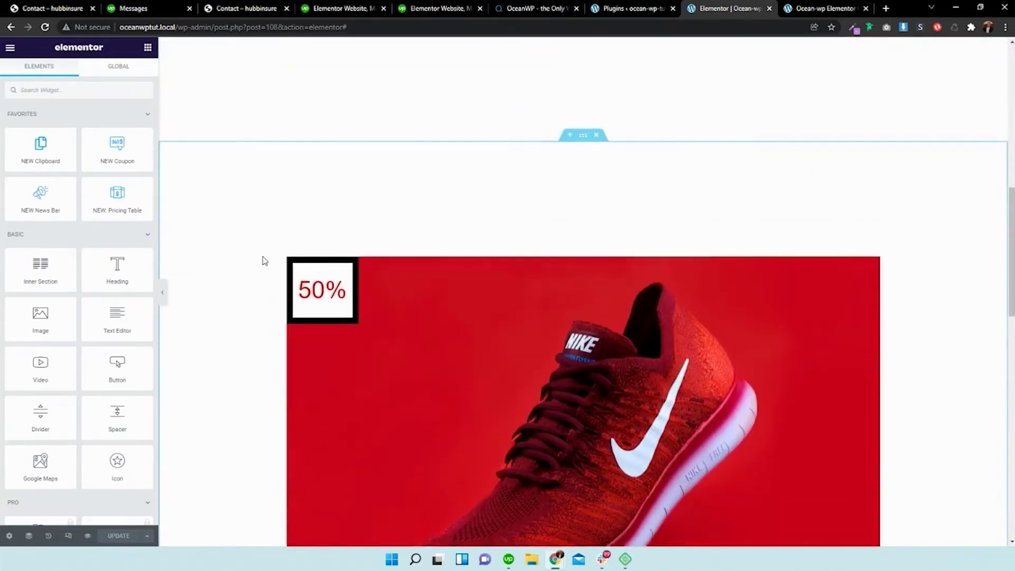
scroll(131, 280, "down", 20)
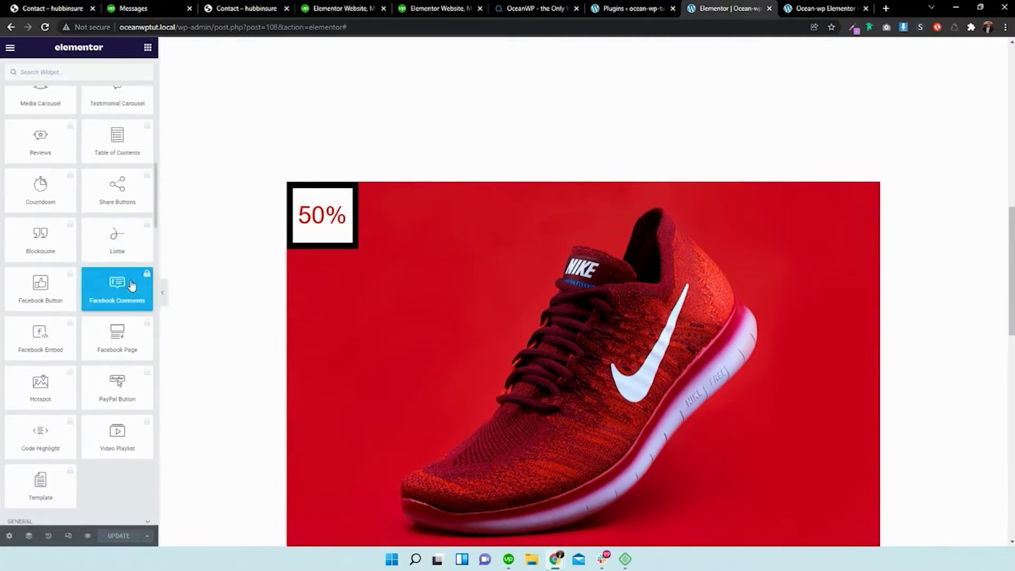
scroll(130, 280, "down", 15)
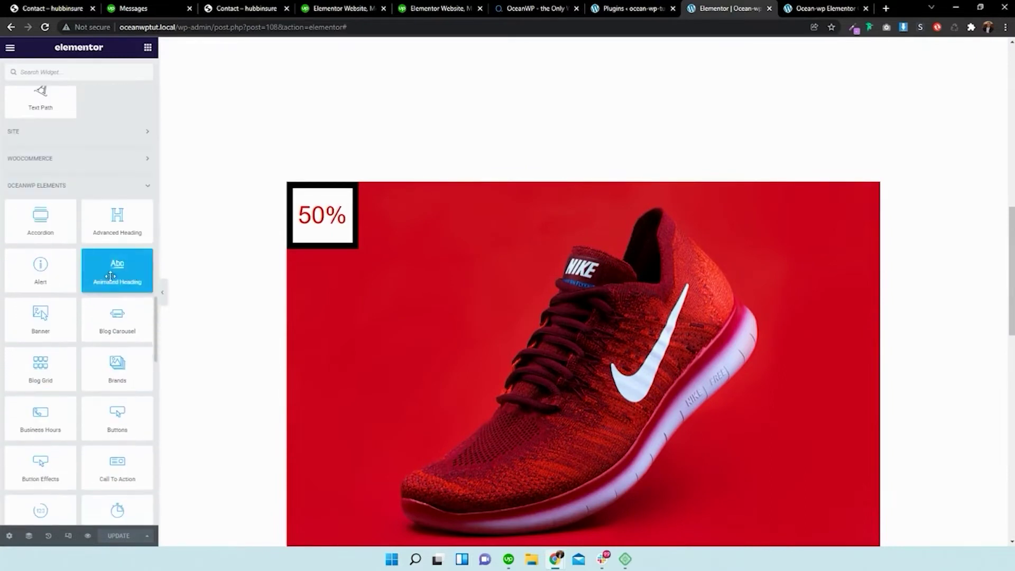
scroll(110, 276, "down", 12)
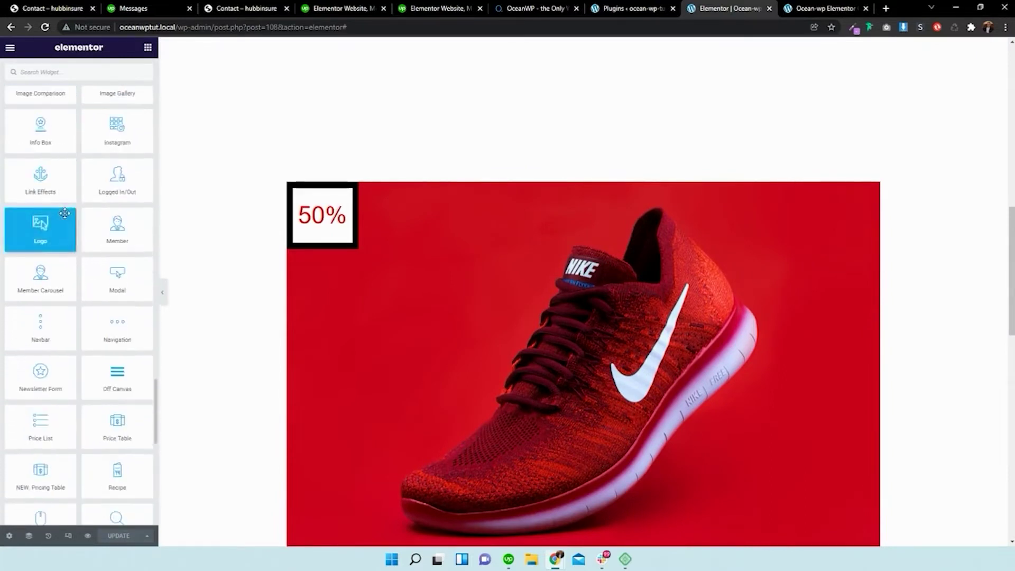
scroll(64, 213, "down", 8)
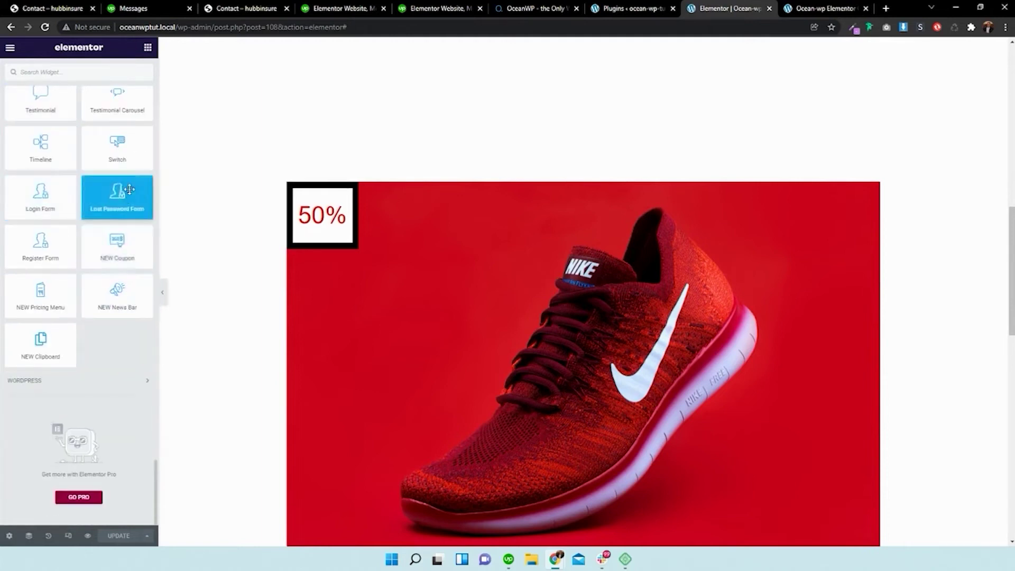
scroll(130, 189, "up", 2)
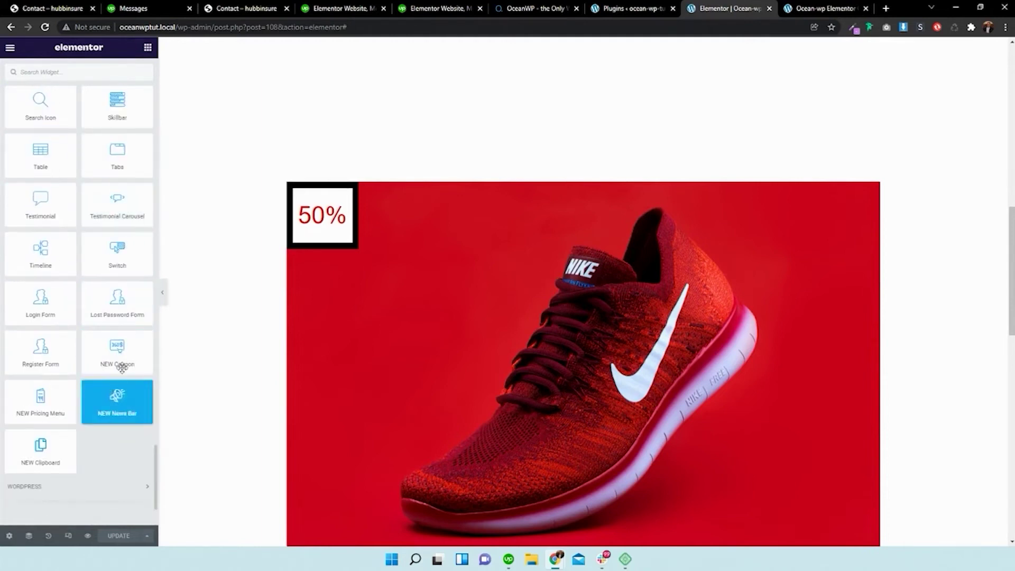
scroll(125, 142, "up", 1)
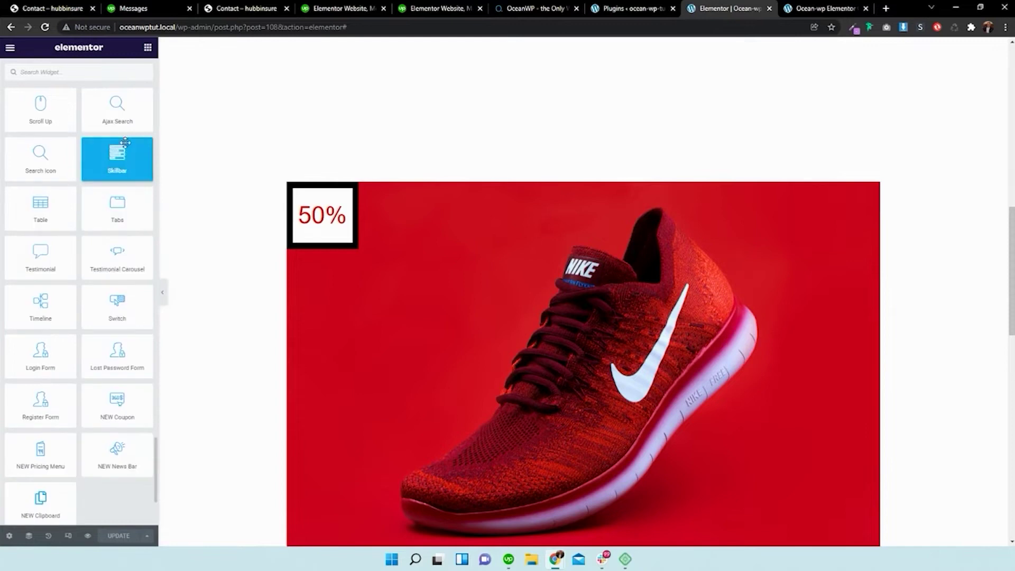
scroll(127, 159, "up", 10)
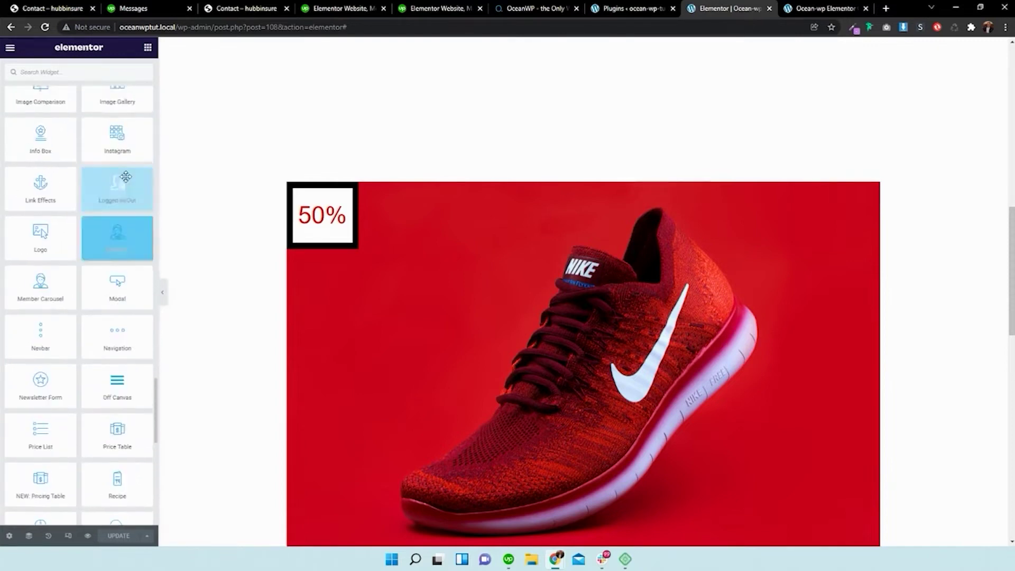
scroll(125, 187, "up", 7)
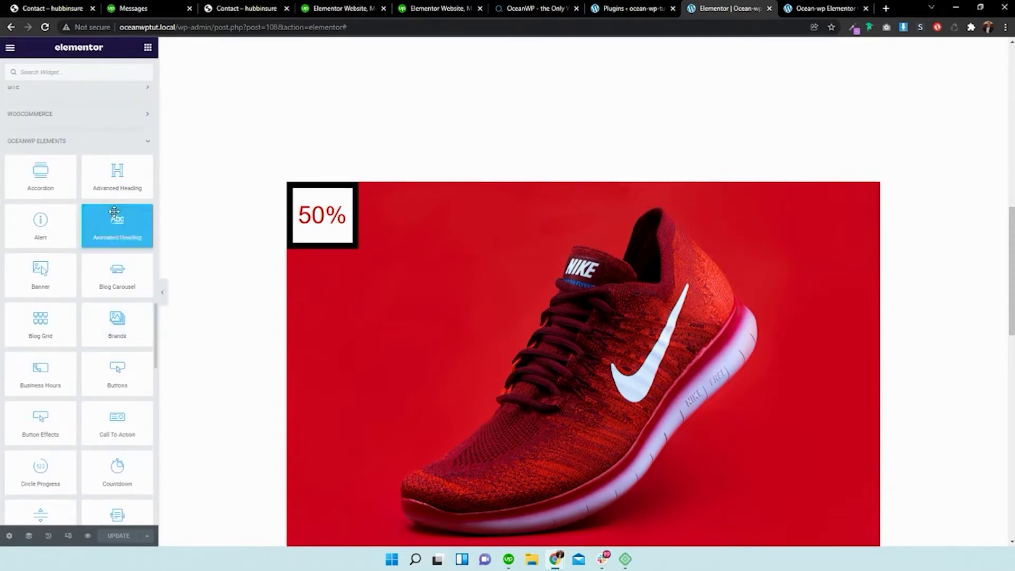
scroll(116, 219, "down", 2)
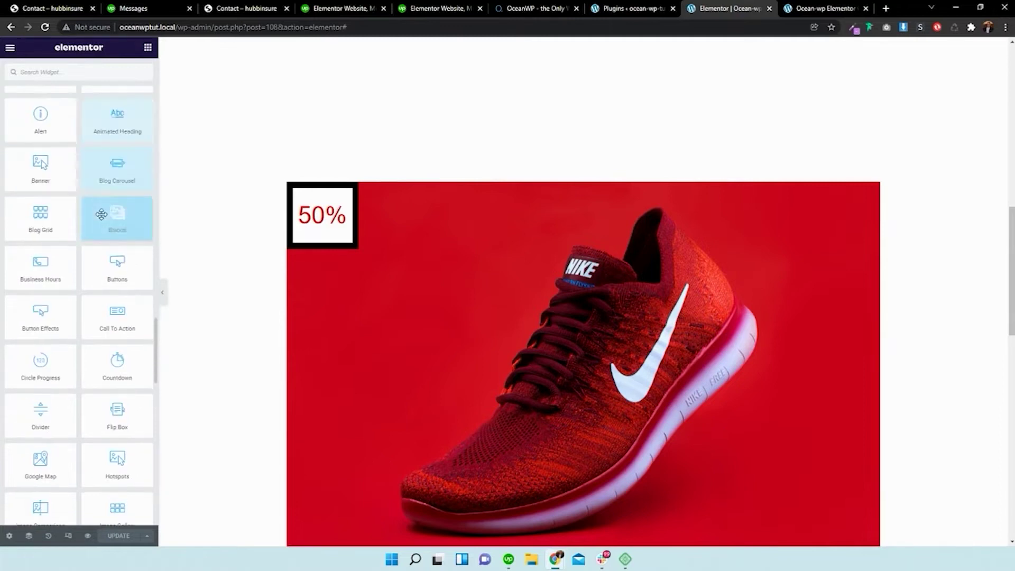
scroll(114, 219, "down", 1)
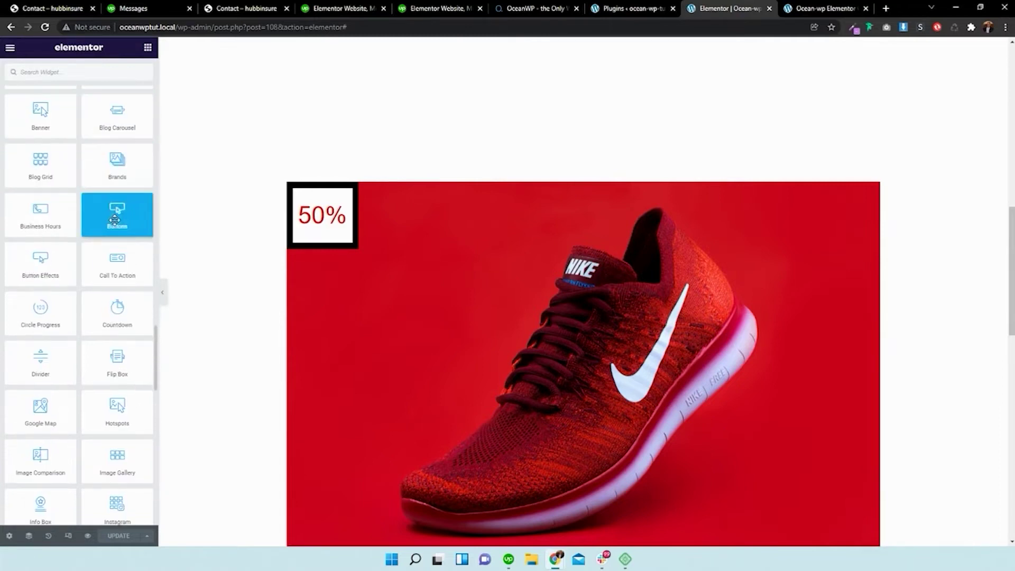
scroll(114, 220, "down", 6)
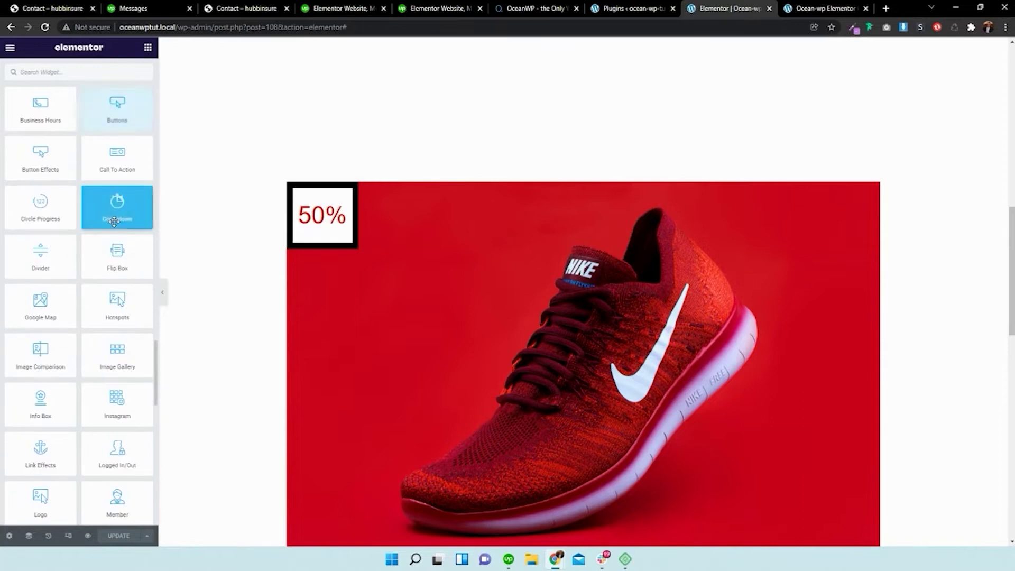
scroll(114, 221, "down", 1)
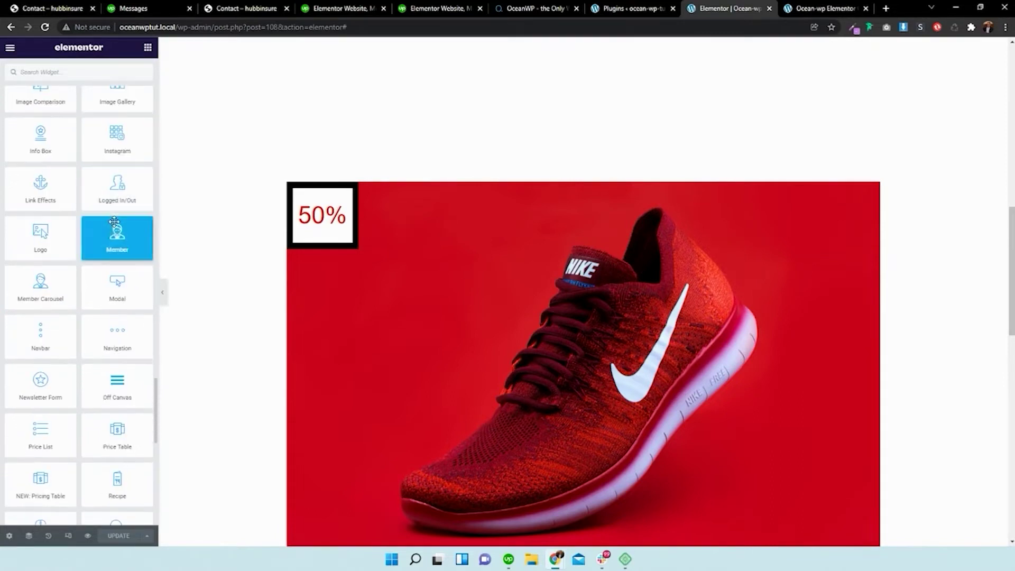
scroll(115, 221, "down", 2)
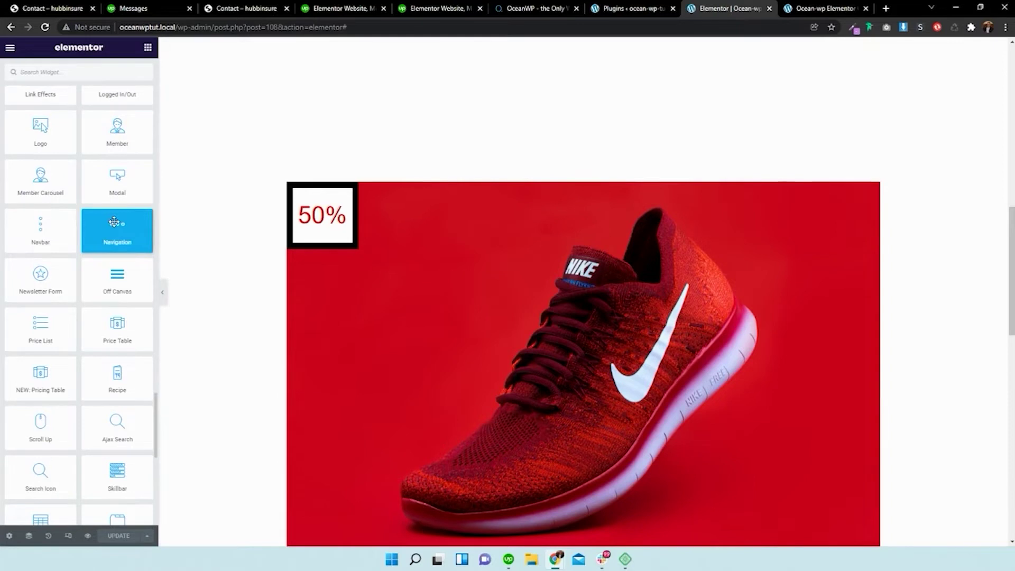
- Browse the Extensions catalogue on the OceanWP website
left_click(530, 8)
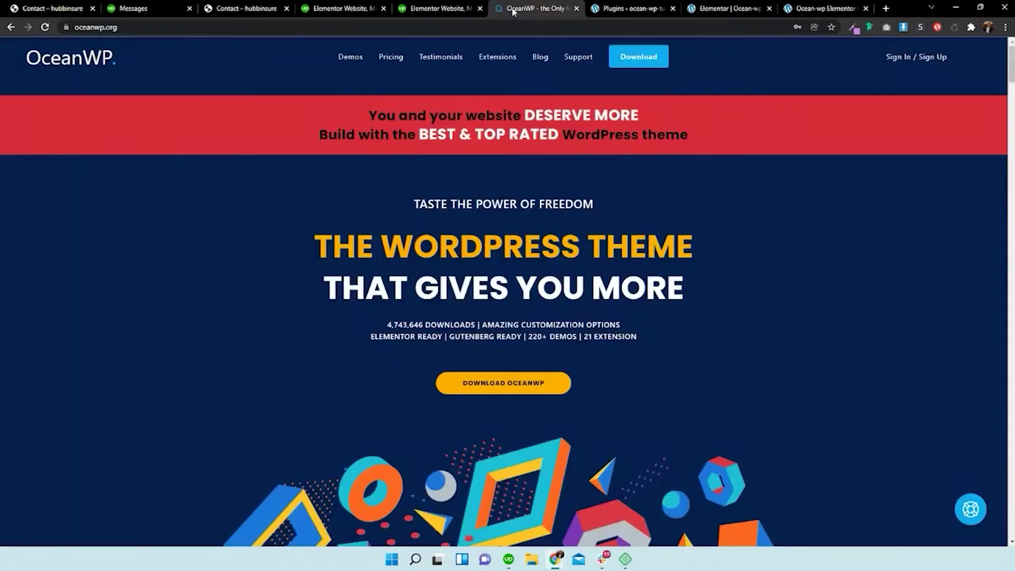
left_click(513, 56)
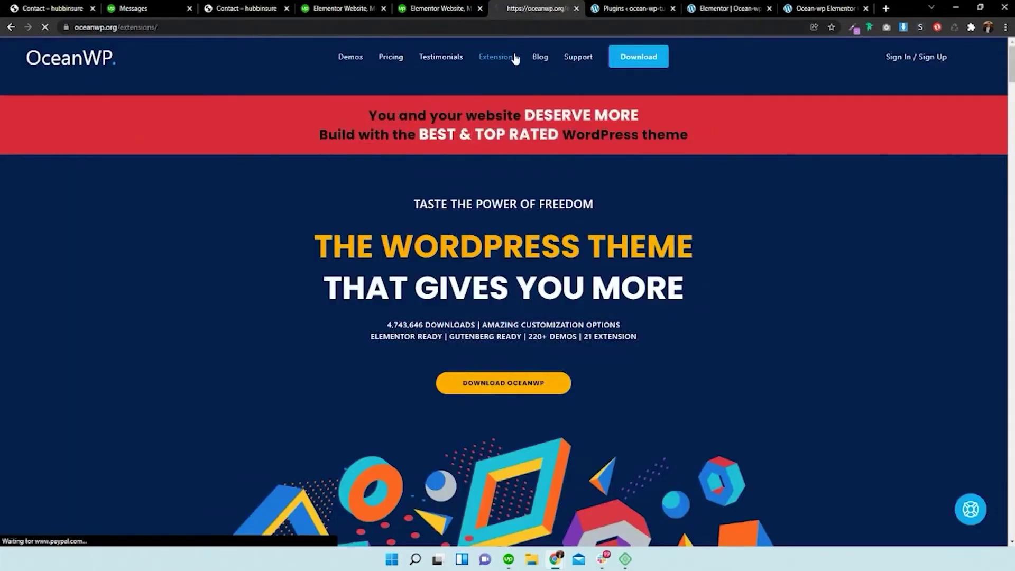
scroll(571, 206, "down", 4)
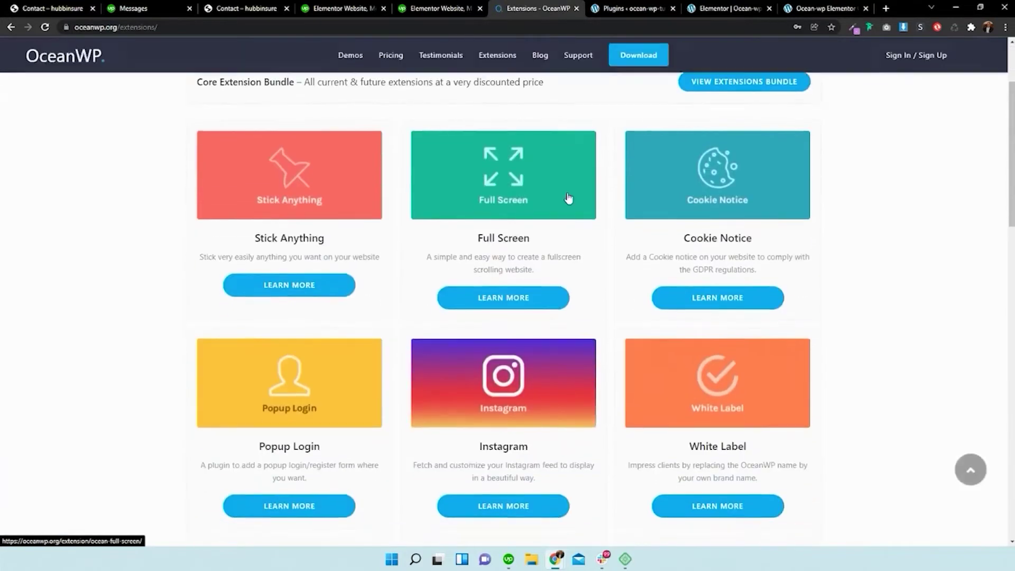
scroll(570, 207, "down", 10)
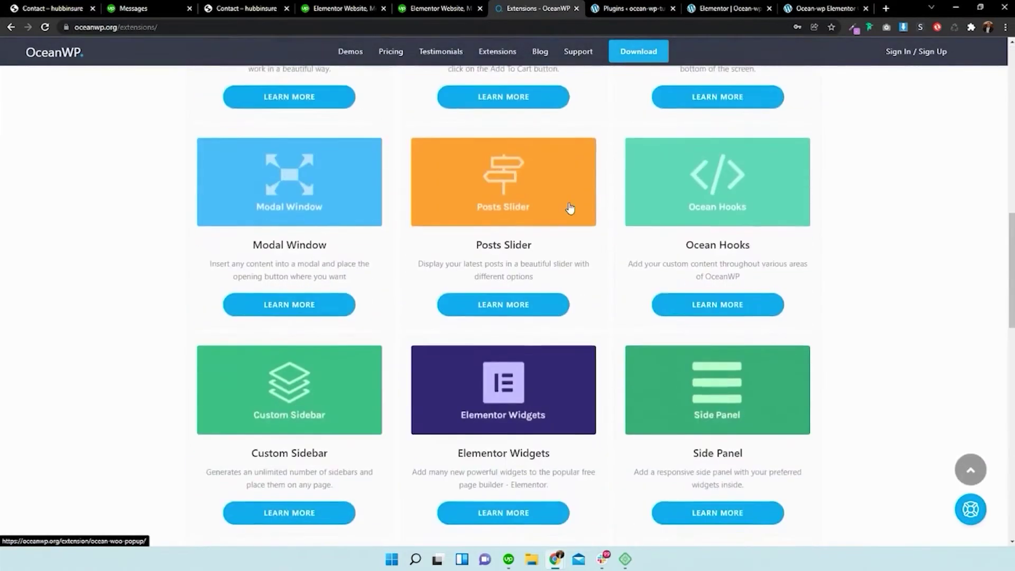
scroll(570, 208, "down", 2)
- Read the Elementor Widgets extension details, then bring up the installed WordPress plugins list
left_click(502, 407)
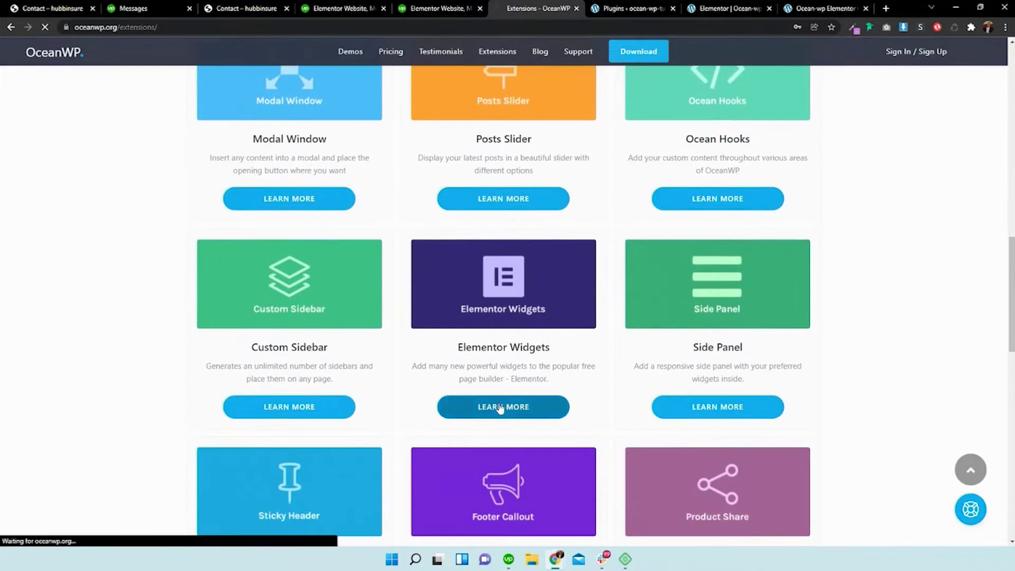
scroll(547, 224, "down", 3)
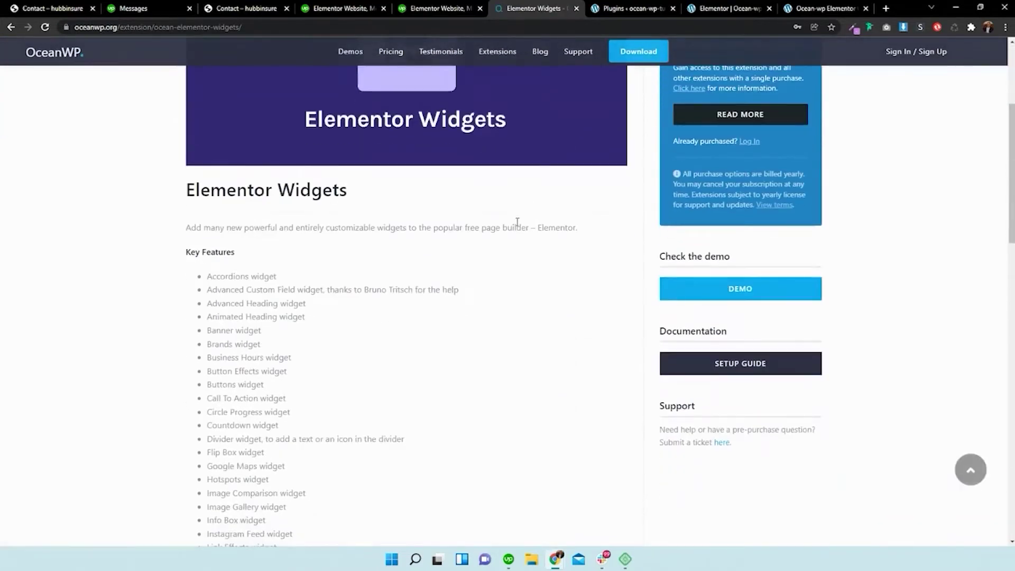
scroll(254, 344, "down", 9)
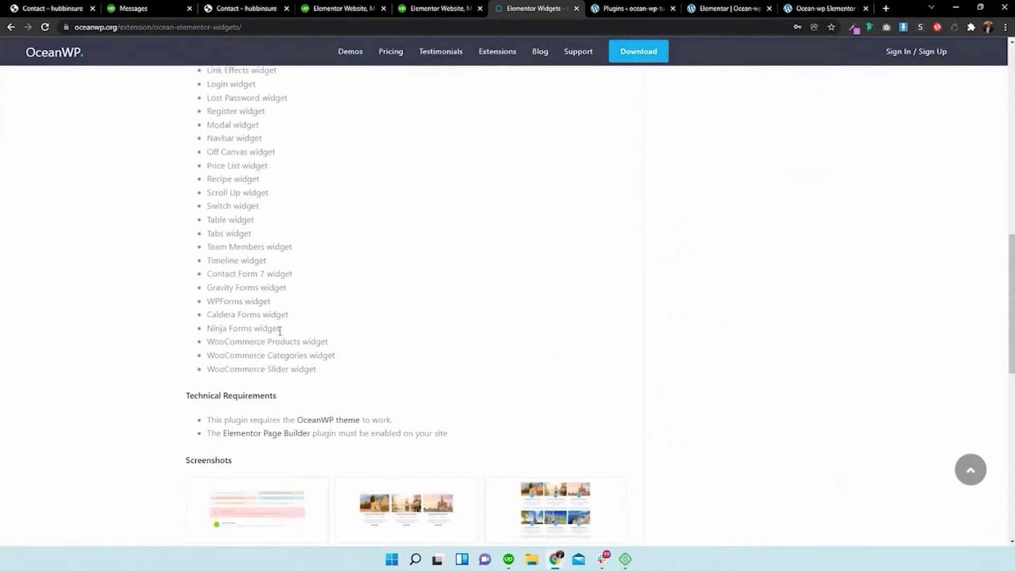
scroll(306, 353, "up", 12)
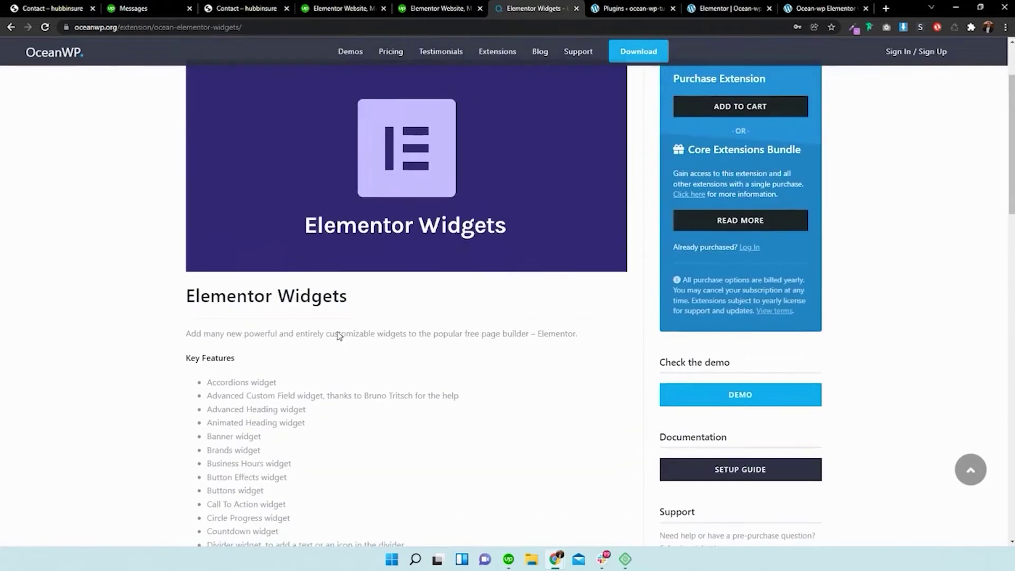
left_click(635, 7)
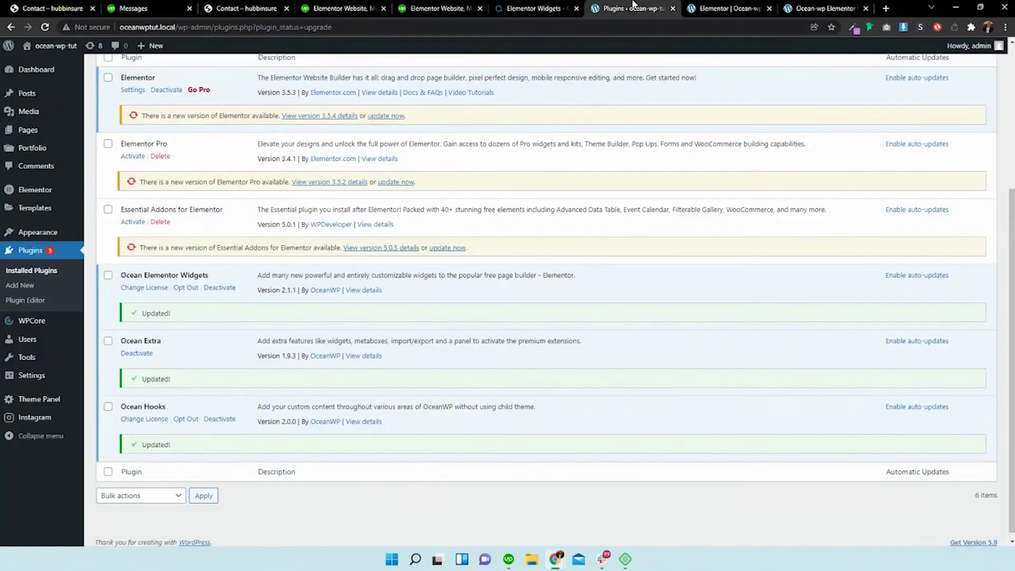
- Back in the 'Elementor | Ocean-wp' editor, browse the widget panel's NEW Clipboard, Coupon, News Bar and Pricing Table widgets
left_click(745, 4)
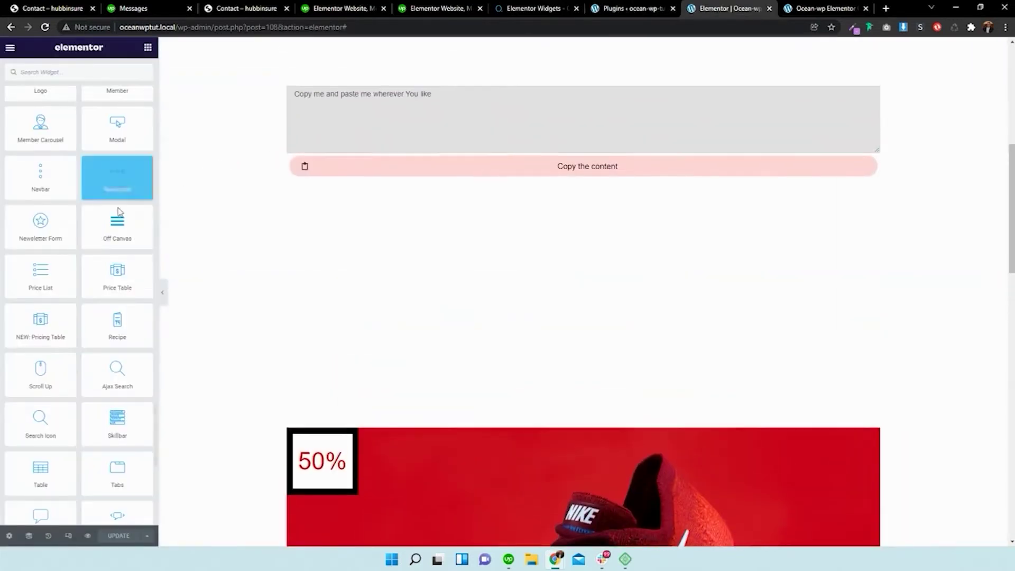
scroll(119, 211, "up", 10)
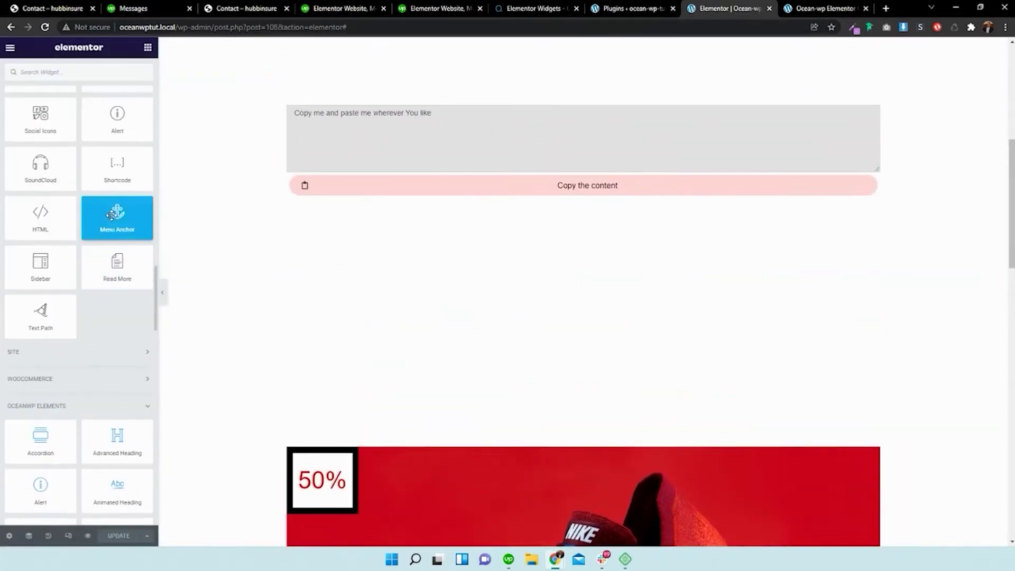
scroll(111, 214, "down", 2)
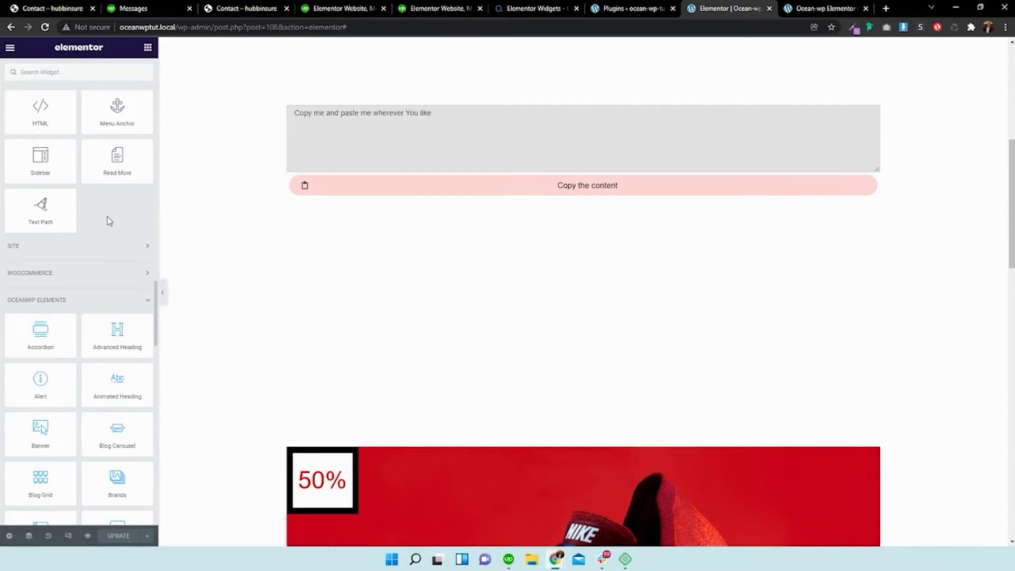
scroll(110, 221, "up", 15)
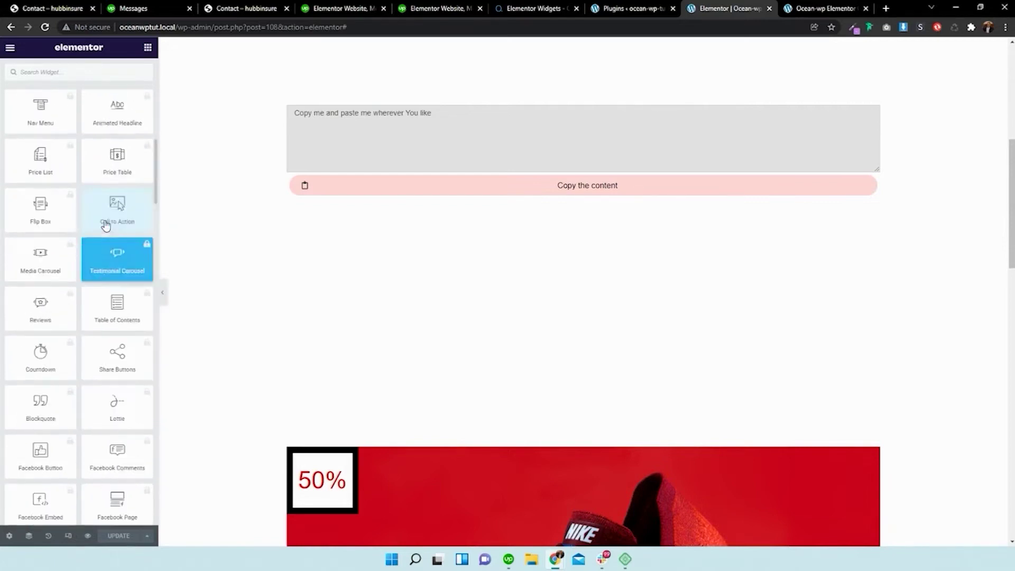
scroll(104, 219, "up", 2)
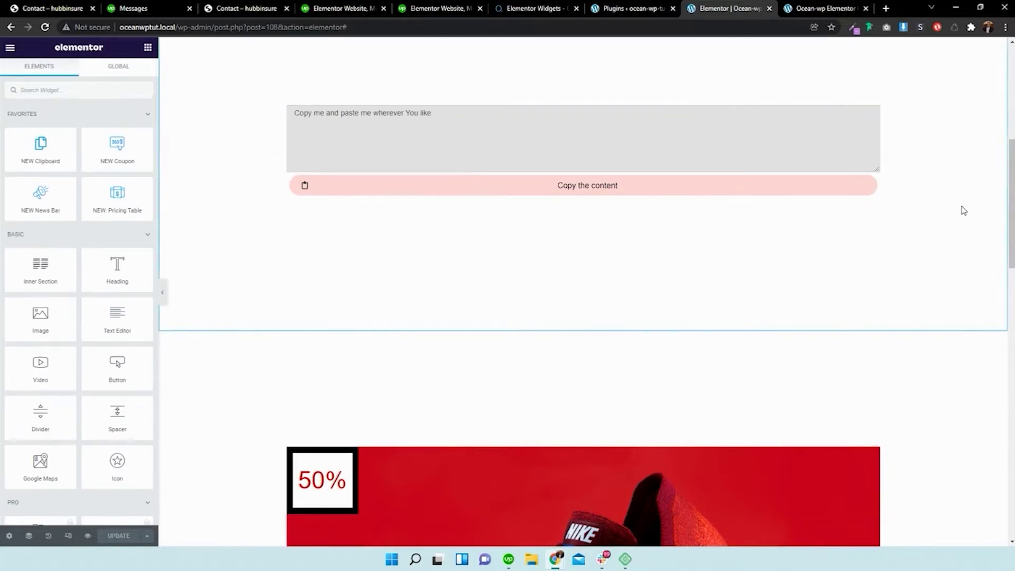
scroll(952, 222, "down", 2)
scroll(113, 267, "down", 1)
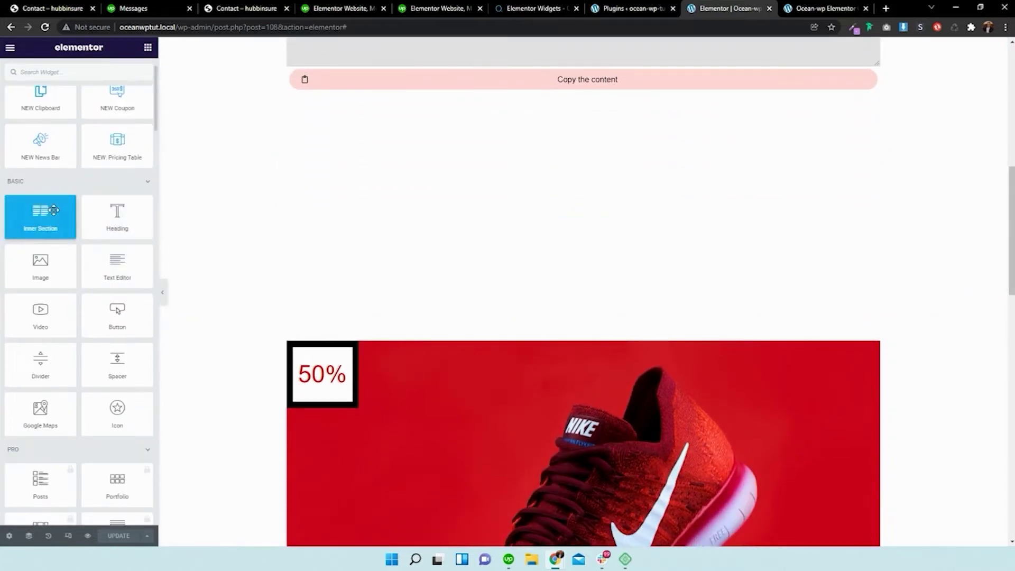
scroll(122, 238, "down", 4)
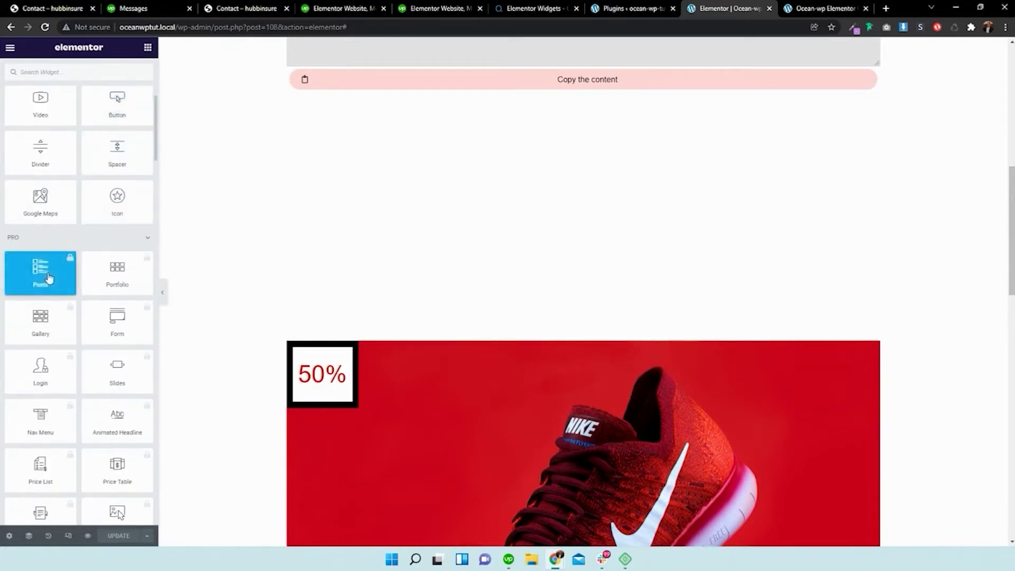
scroll(123, 270, "down", 1)
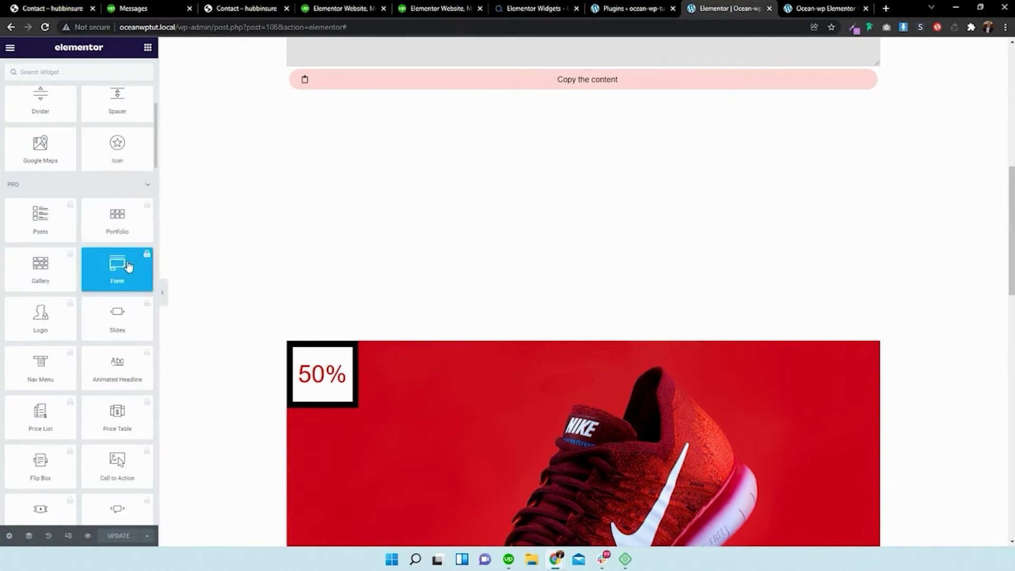
scroll(128, 266, "down", 15)
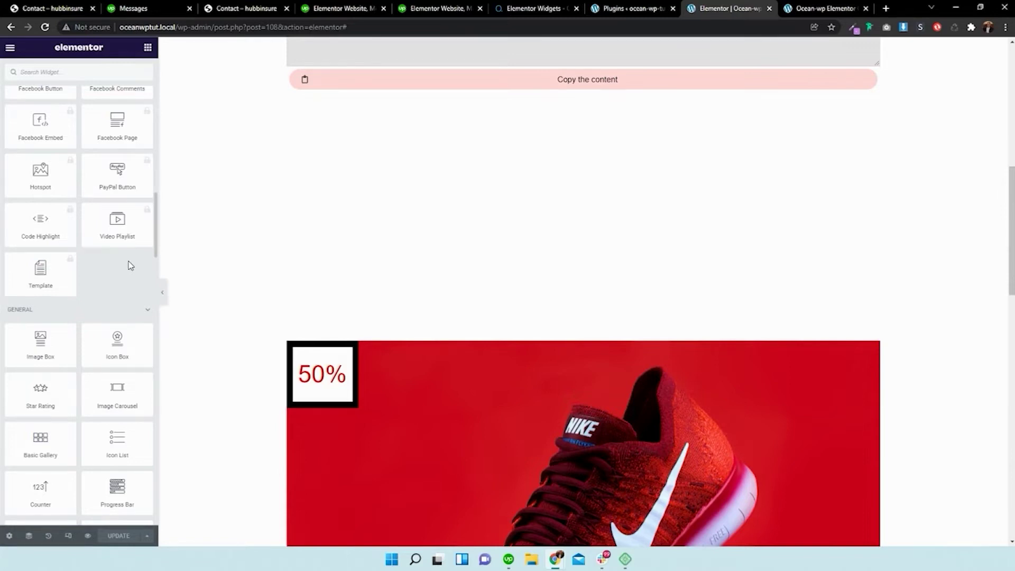
scroll(128, 266, "down", 8)
scroll(129, 260, "down", 5)
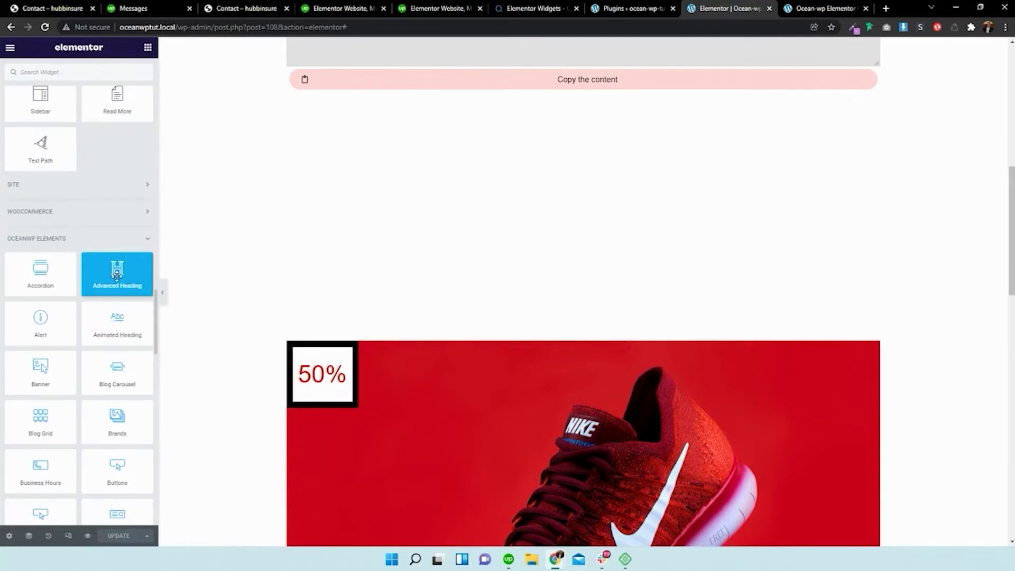
scroll(113, 276, "down", 2)
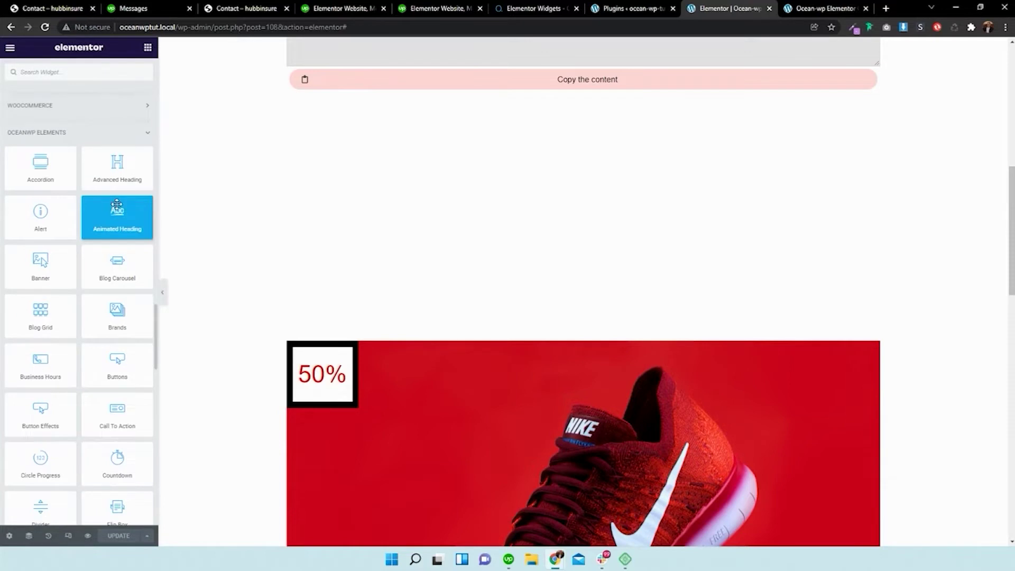
scroll(121, 180, "down", 1)
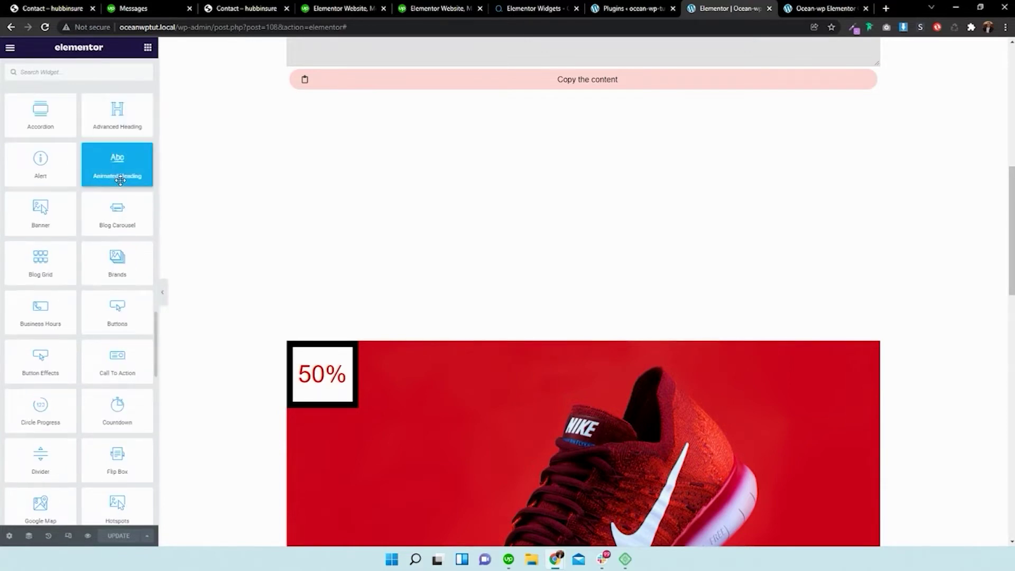
scroll(120, 180, "down", 10)
scroll(120, 179, "down", 10)
scroll(118, 180, "up", 20)
scroll(115, 180, "up", 15)
scroll(105, 202, "up", 10)
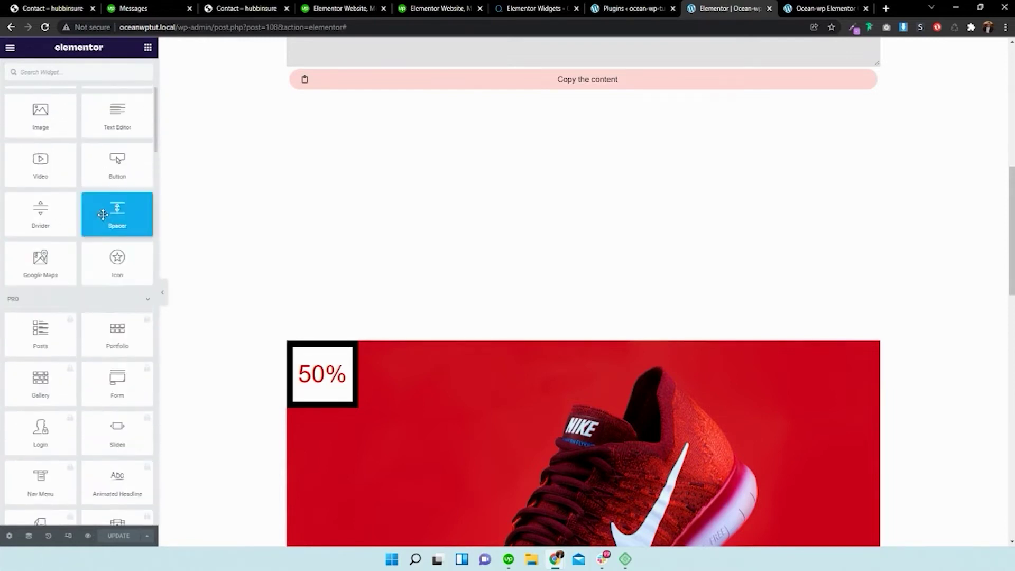
scroll(103, 214, "down", 12)
scroll(87, 260, "down", 15)
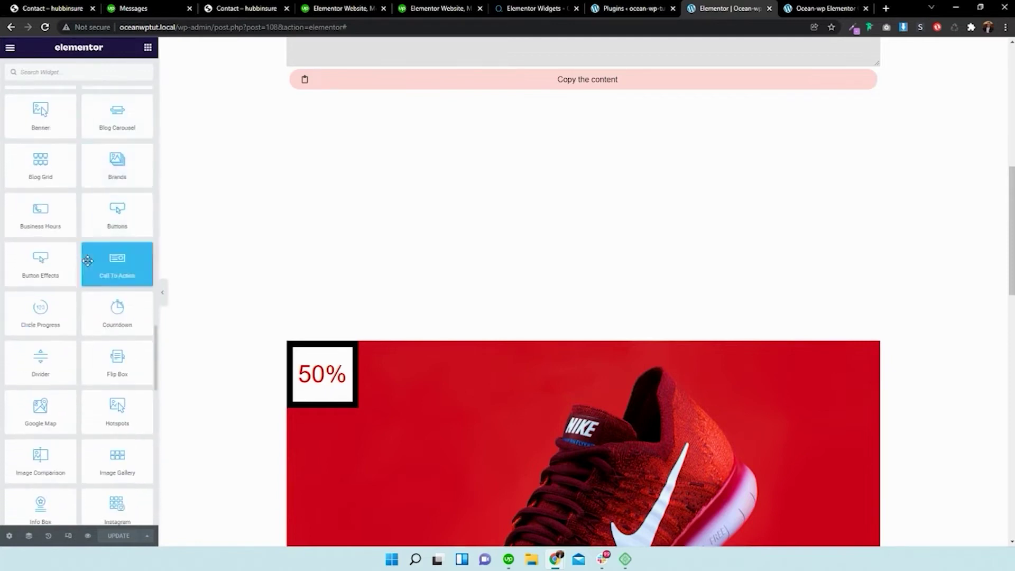
scroll(88, 261, "down", 3)
scroll(87, 261, "down", 5)
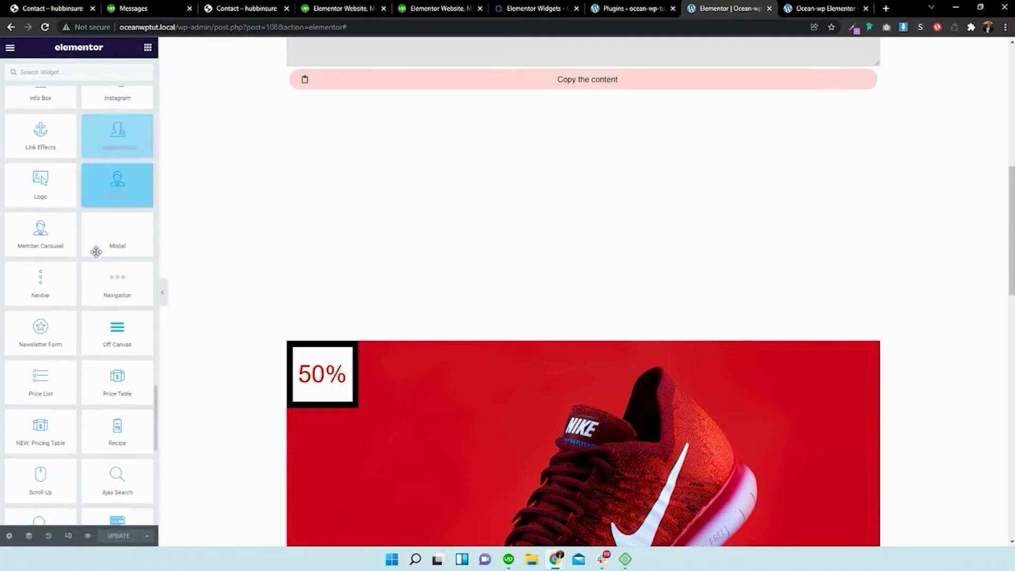
scroll(101, 237, "down", 4)
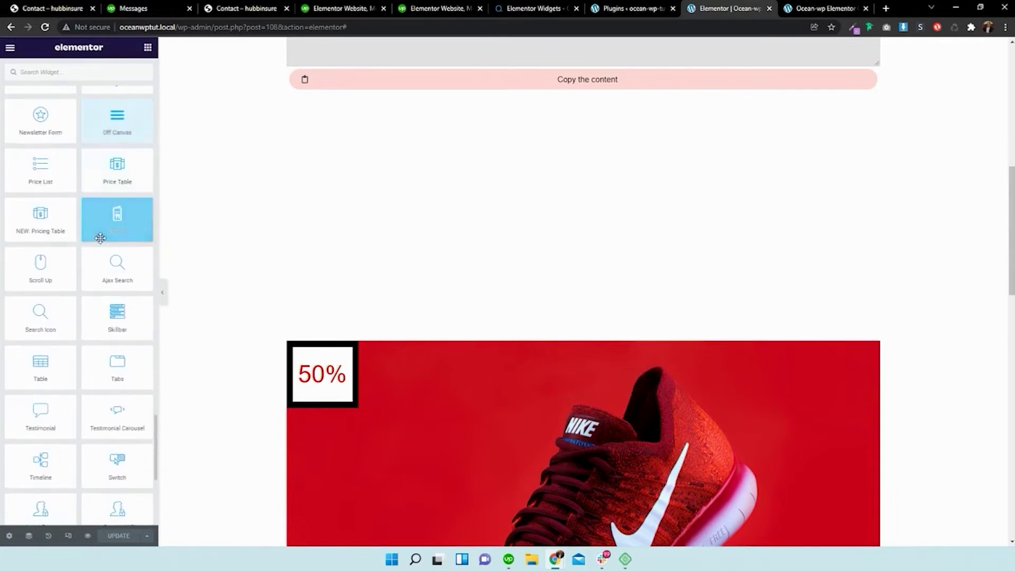
scroll(268, 234, "up", 9)
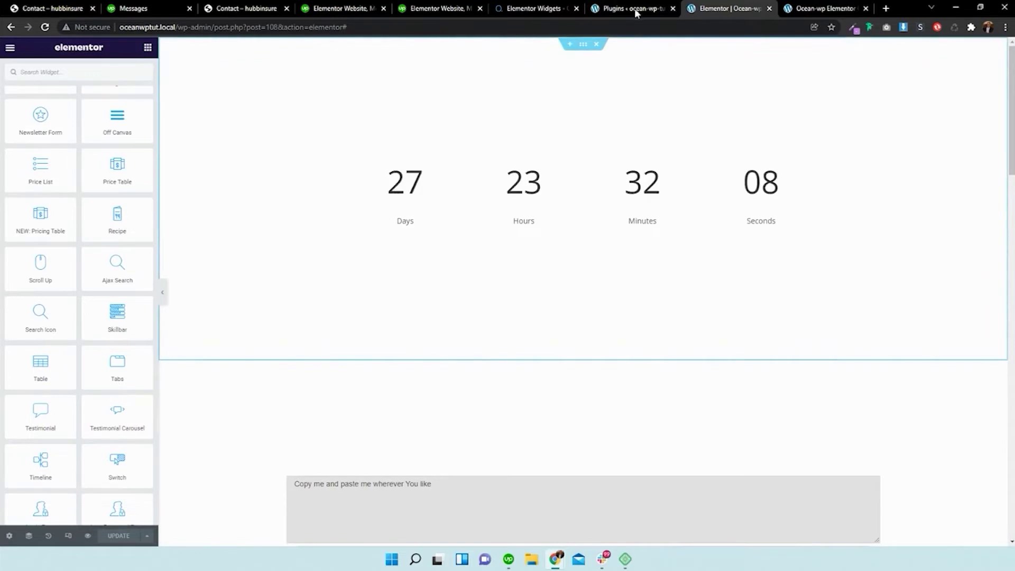
left_click(636, 13)
- Start a new WordPress page titled 'OceanWp Elementor TUTS'
left_click(47, 139)
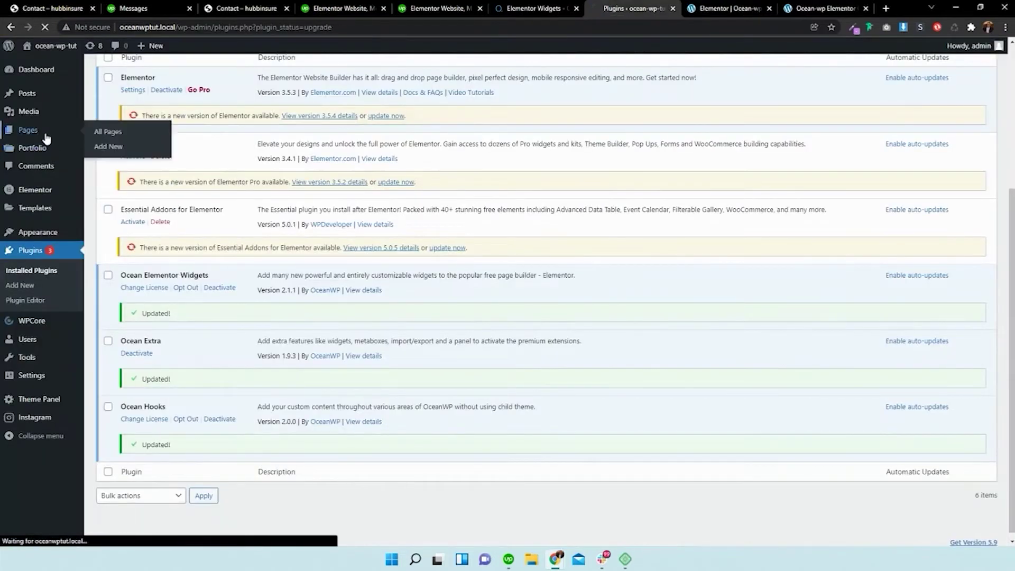
left_click(166, 110)
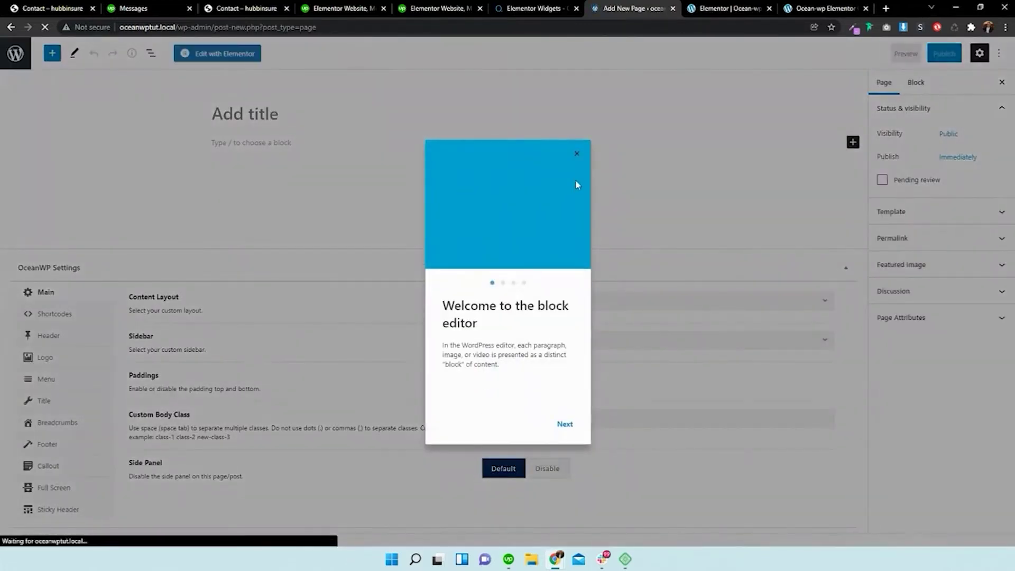
left_click(578, 153)
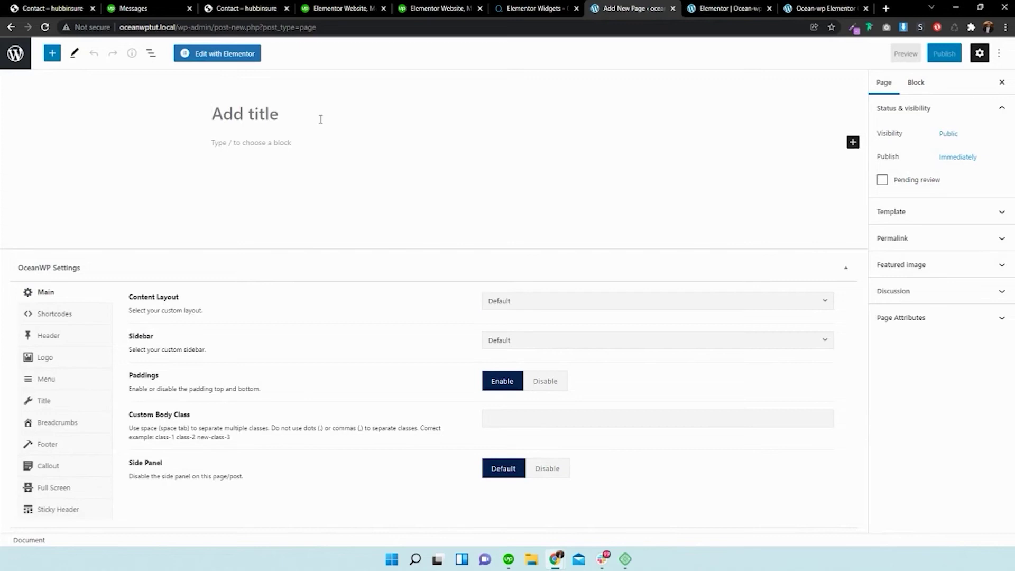
left_click(320, 119)
type("OceanWp")
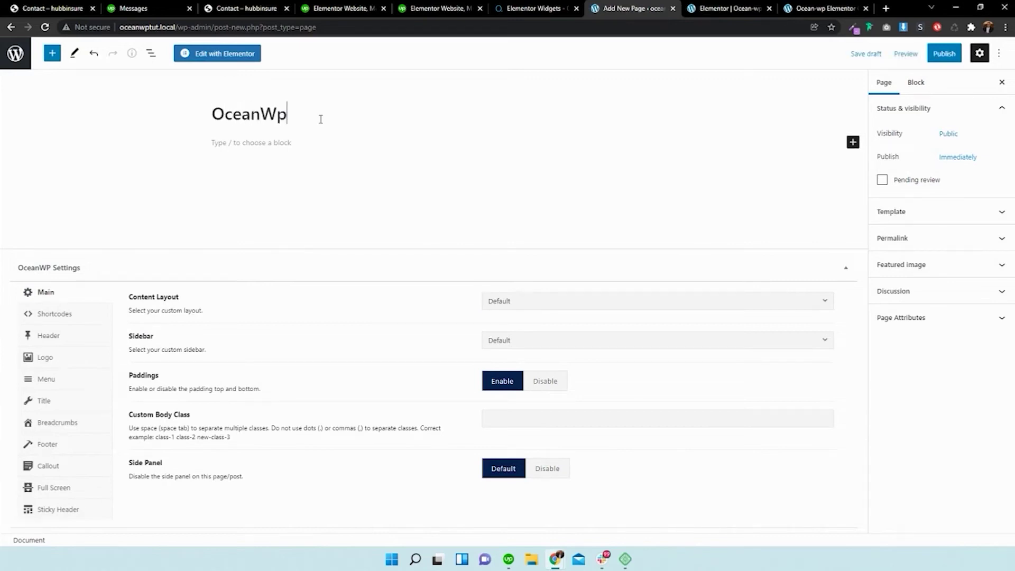
type(" Elementor TUTS")
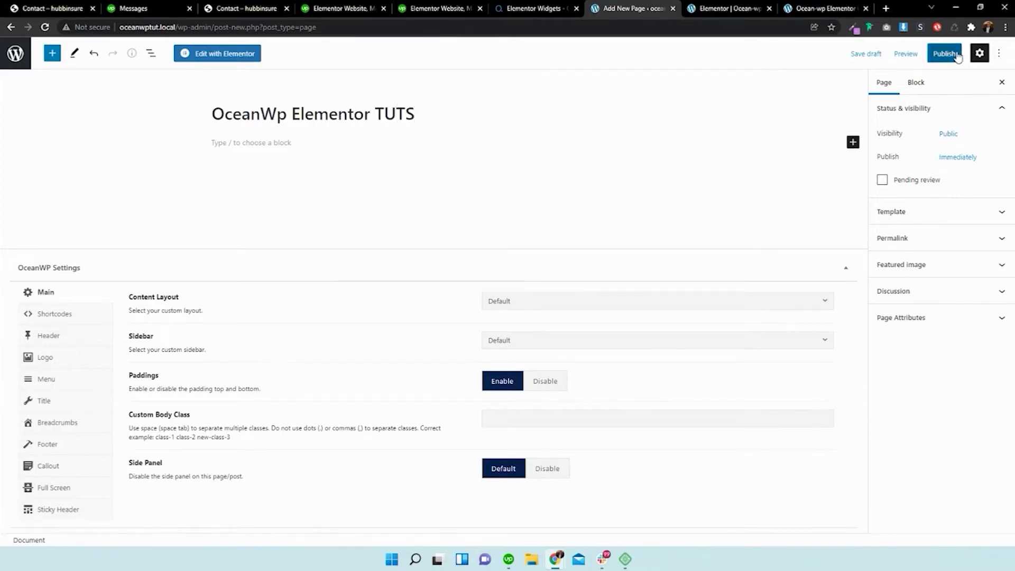
- Publish the page and open it in Elementor
left_click(944, 54)
left_click(890, 56)
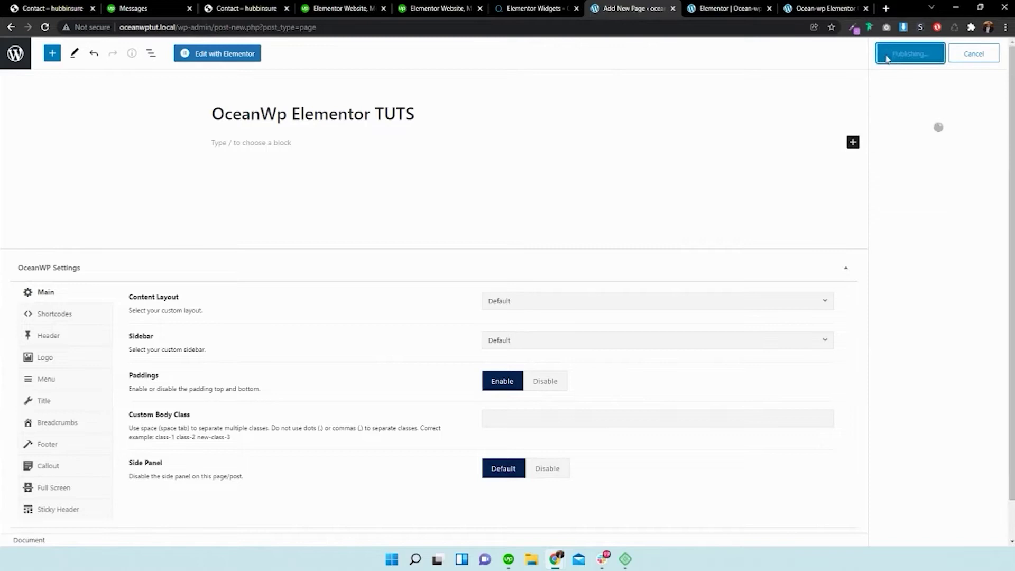
left_click(231, 55)
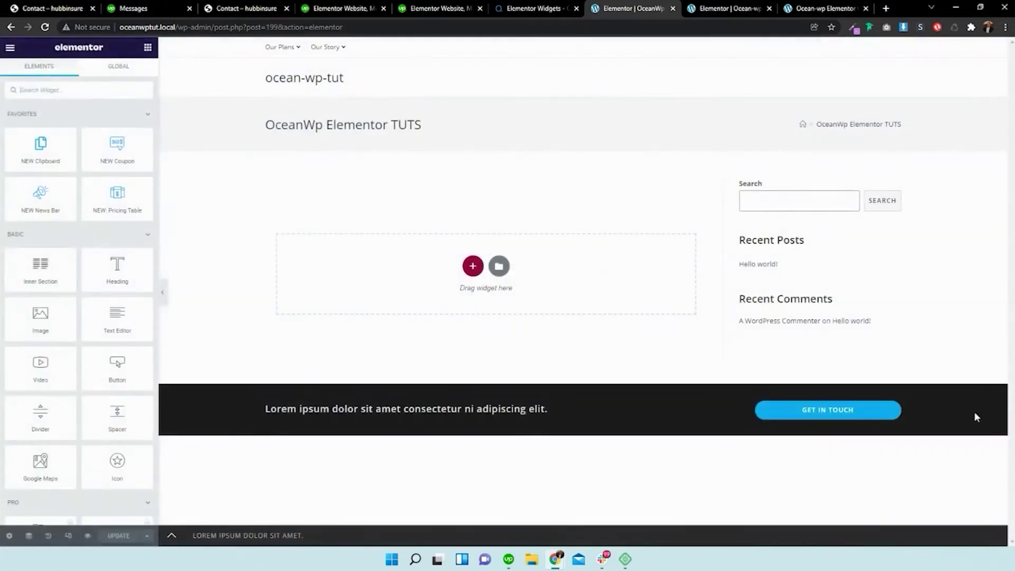
- Set the page layout to Elementor Canvas in Page Settings
left_click(9, 536)
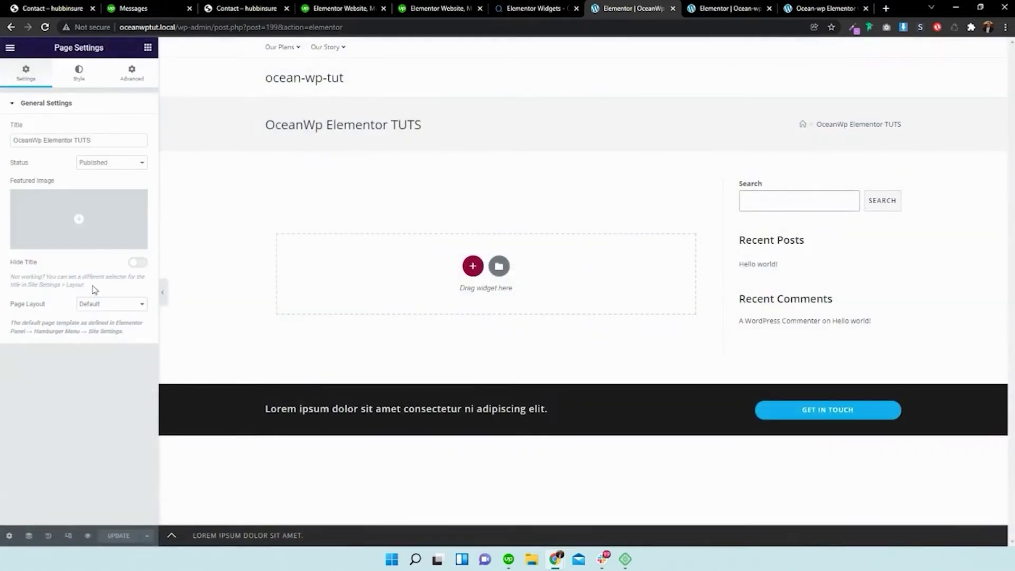
left_click(85, 304)
left_click(95, 324)
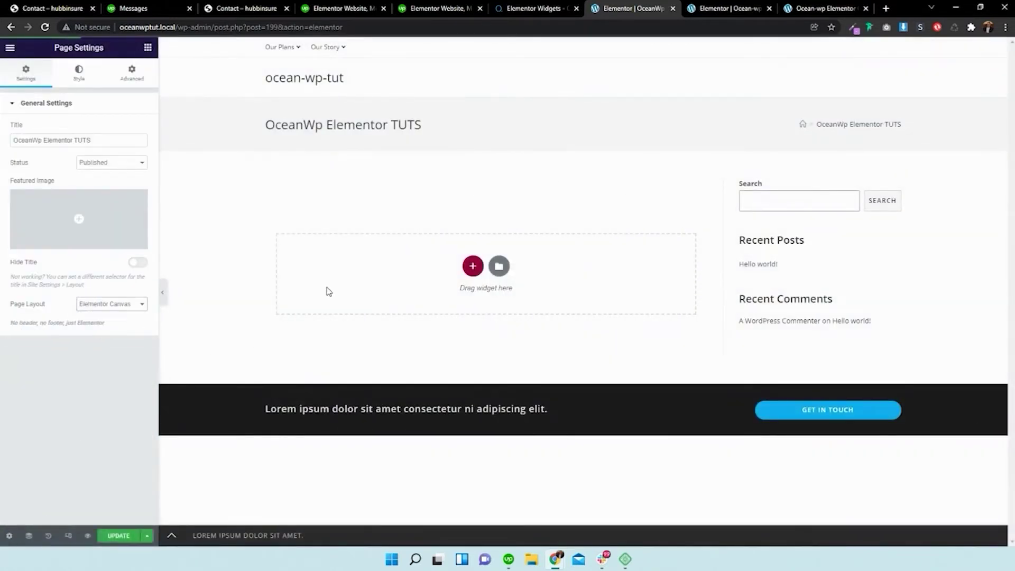
key("alt+Tab")
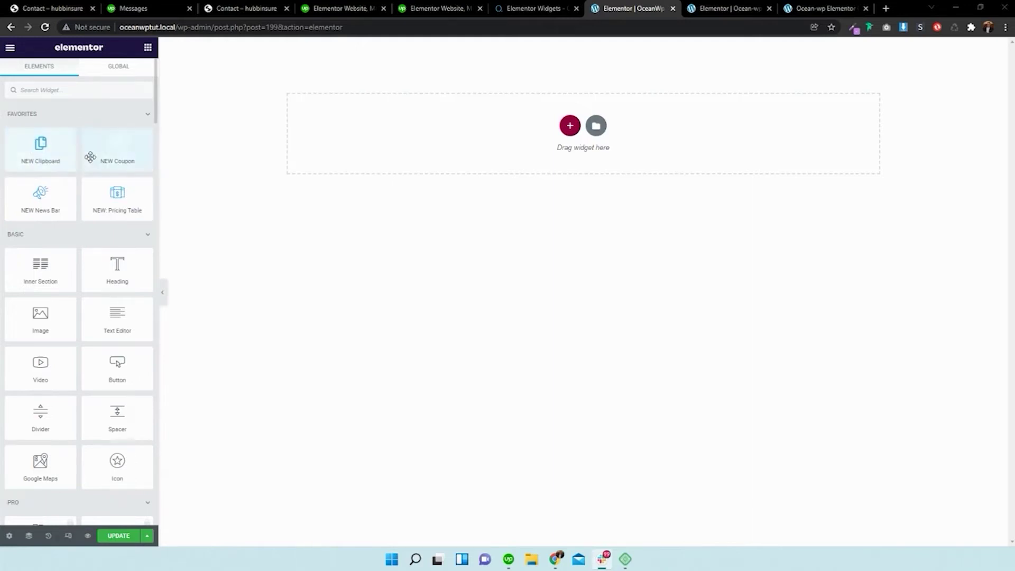
- Drop a NEW Clipboard widget into the empty section, save with UPDATE, and preview the page
left_click_drag(38, 148, 564, 136)
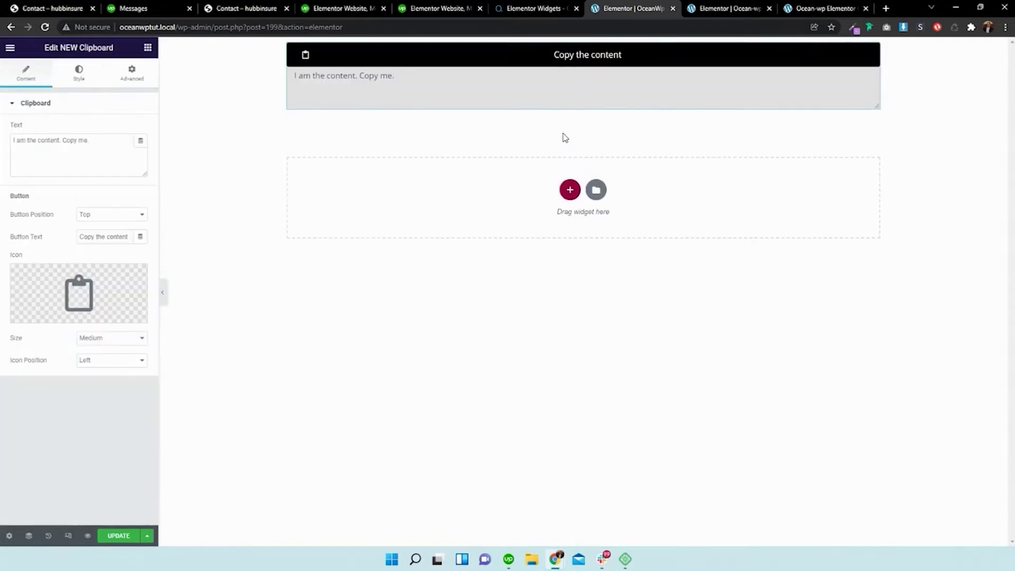
left_click(134, 533)
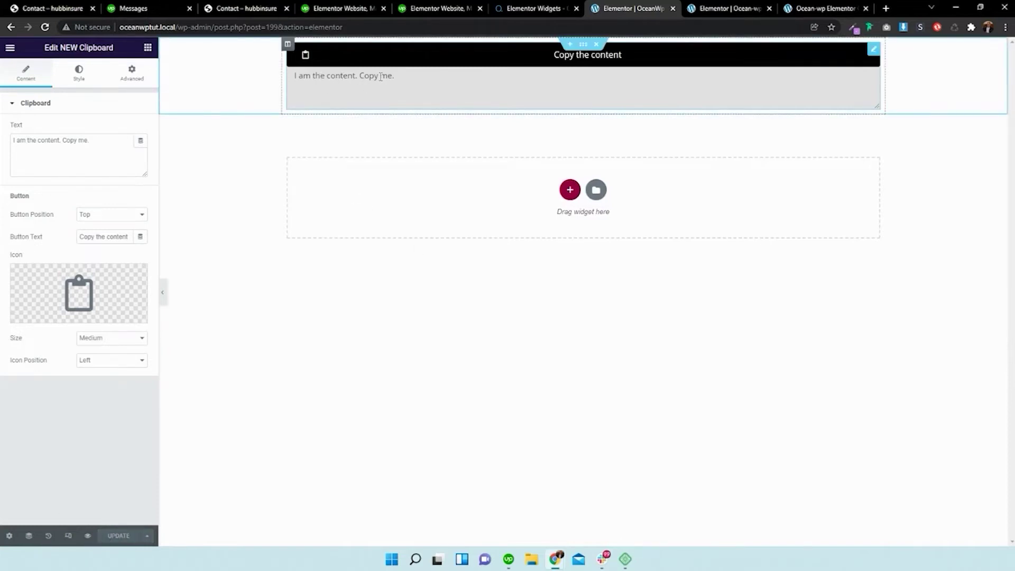
left_click(88, 536)
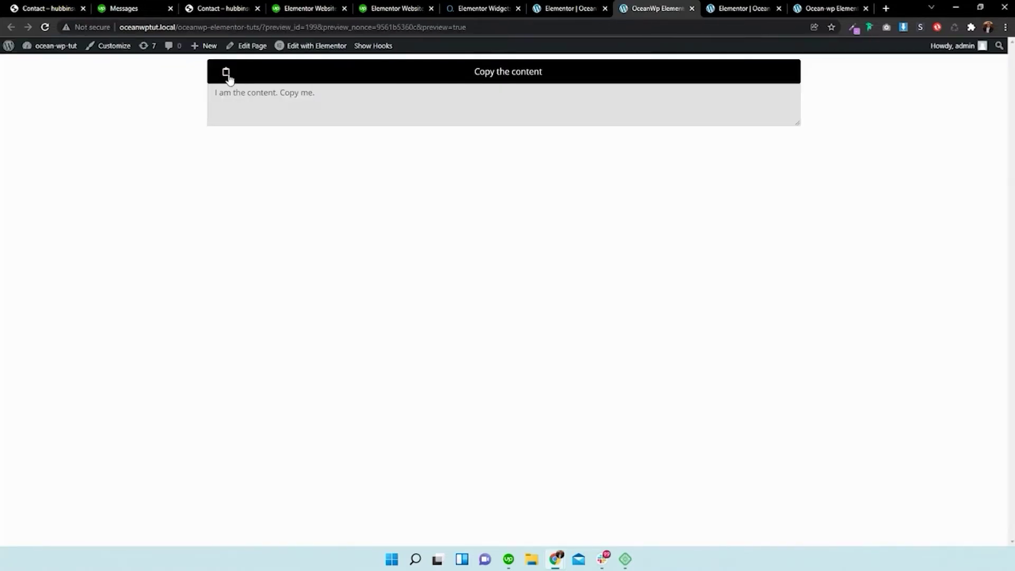
- Verify the copy button by pasting 'I am the content. Copy me.' into the address bar, then return to the editor
left_click(228, 78)
left_click(535, 25)
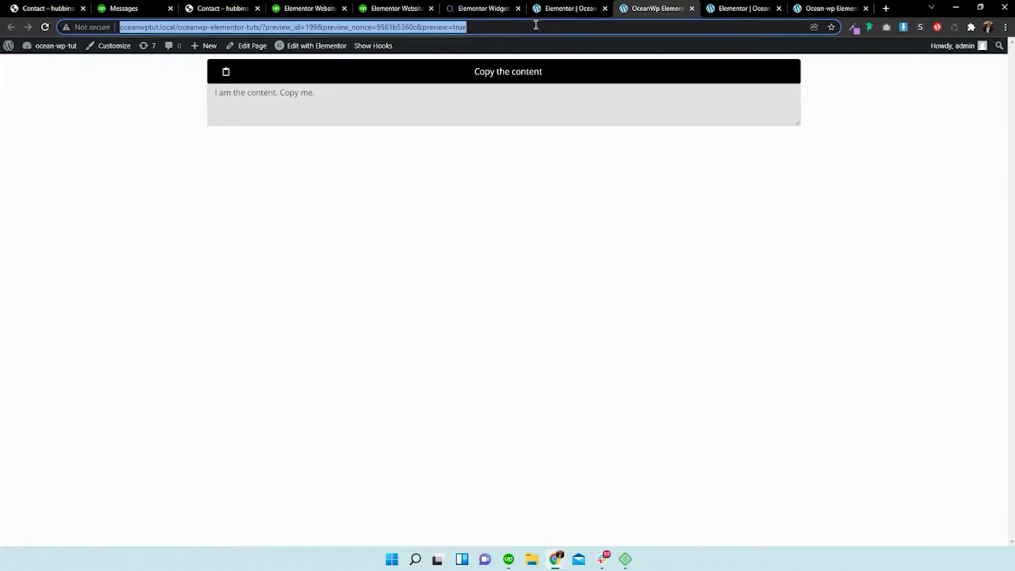
right_click(536, 28)
left_click(580, 97)
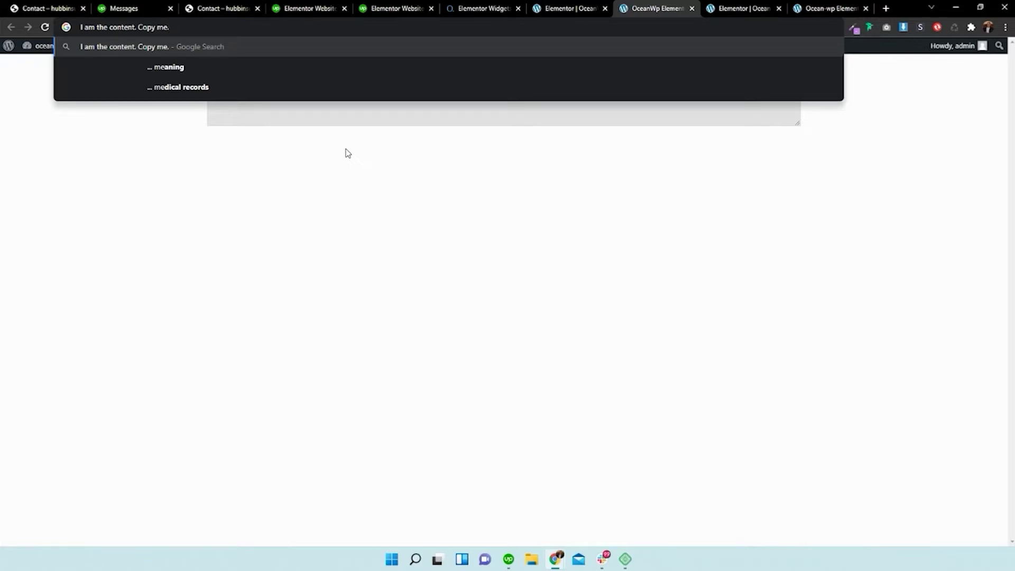
left_click(568, 12)
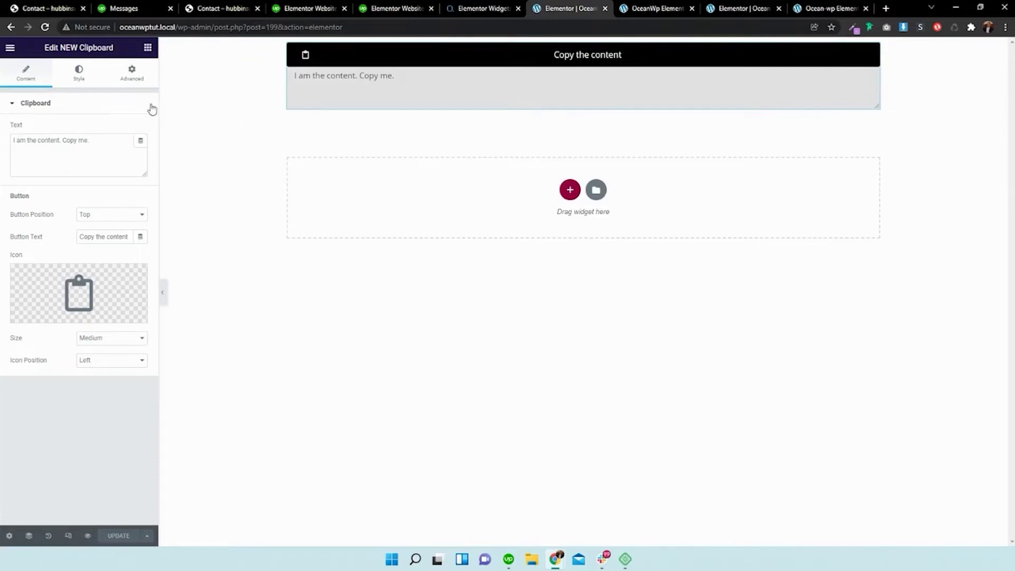
- Place the clipboard button at the bottom and label it 'Copy Me'
left_click(108, 221)
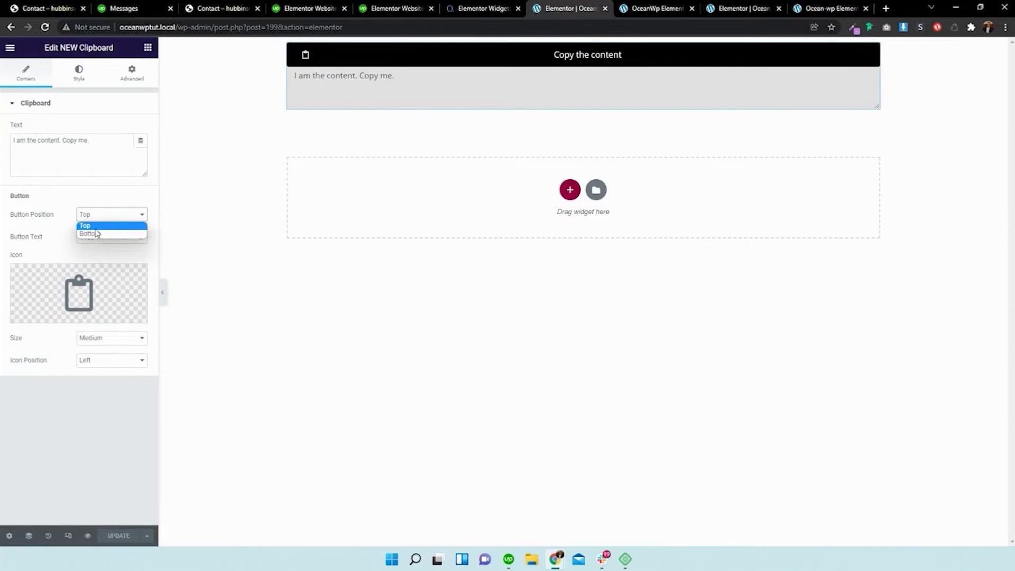
left_click(95, 230)
left_click(104, 221)
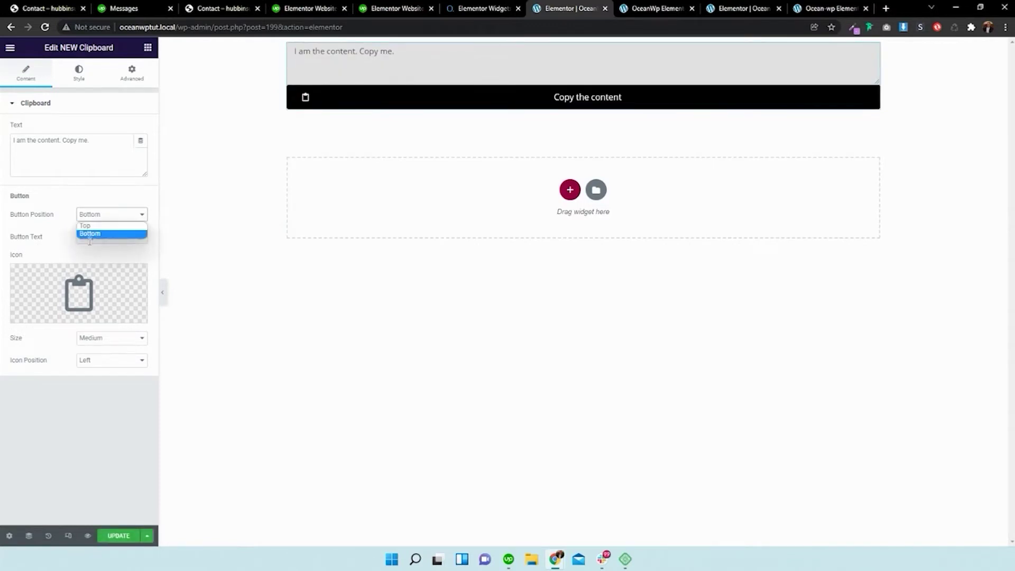
left_click(68, 227)
left_click(100, 237)
triple_click(100, 237)
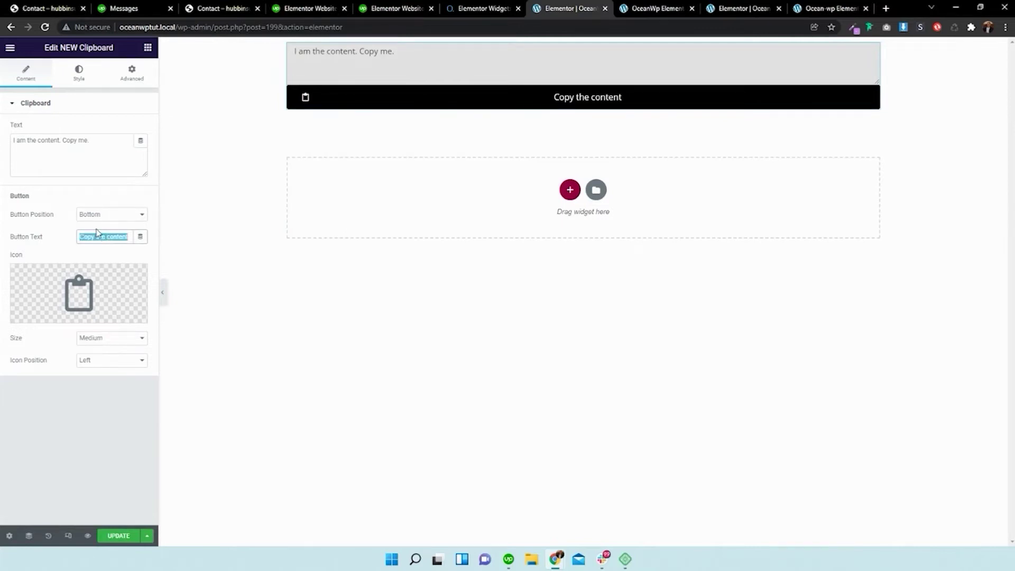
type("Cl")
type("Copy")
type(" Me")
- Give the Copy Me button a large clipboard icon positioned on the right
mouse_move(82, 299)
left_click(75, 317)
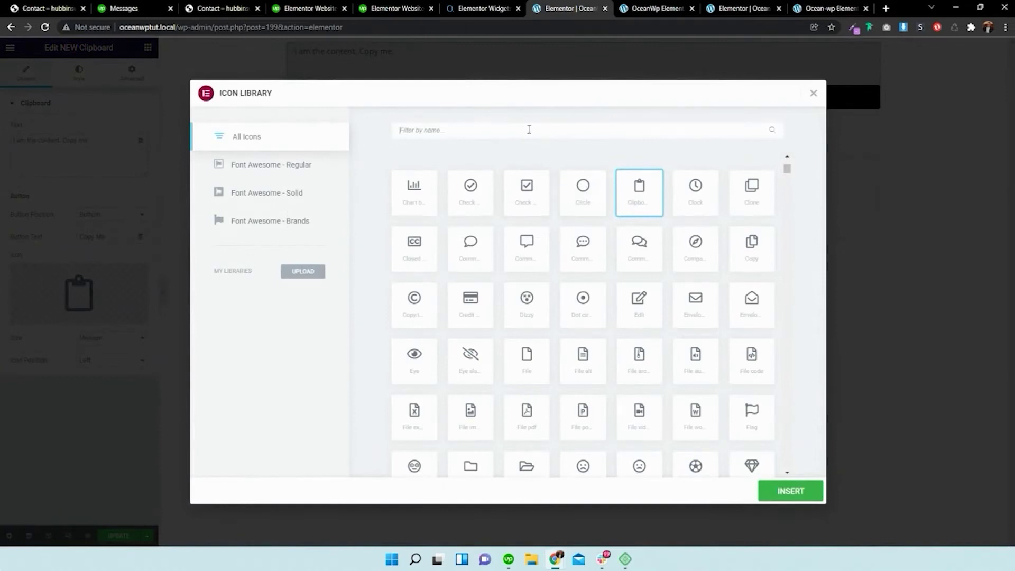
type("cli")
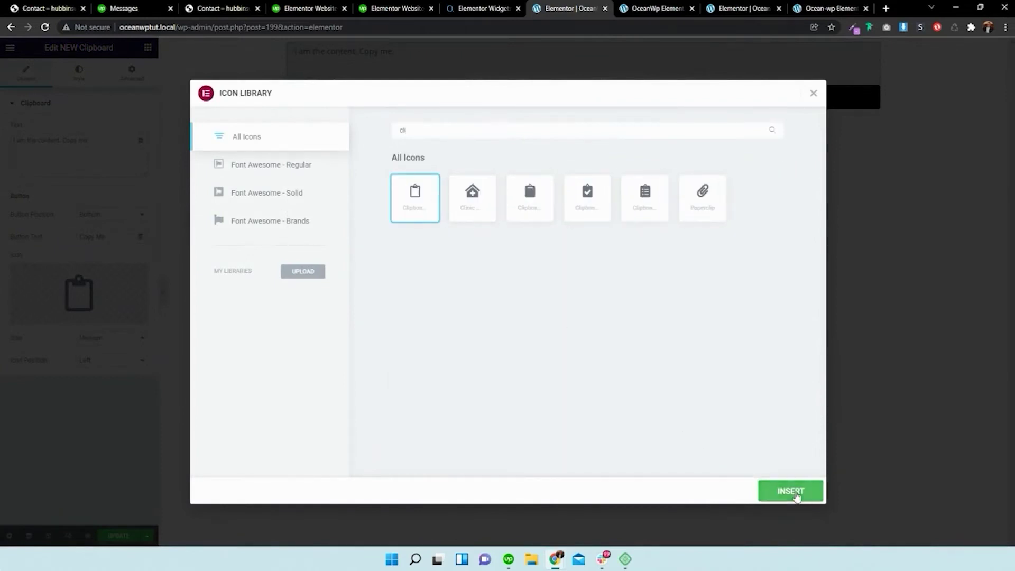
left_click(793, 493)
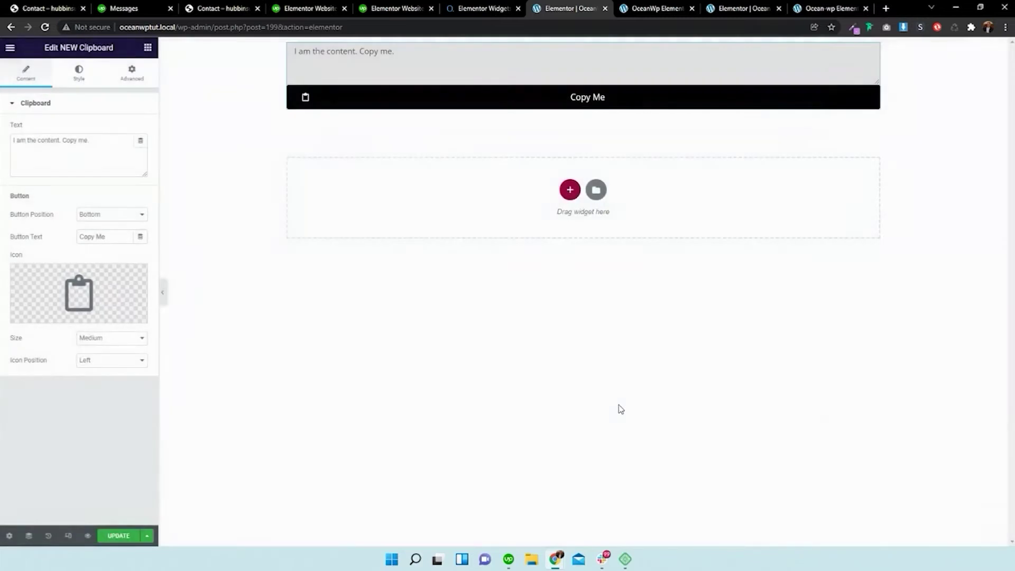
left_click(139, 338)
left_click(108, 365)
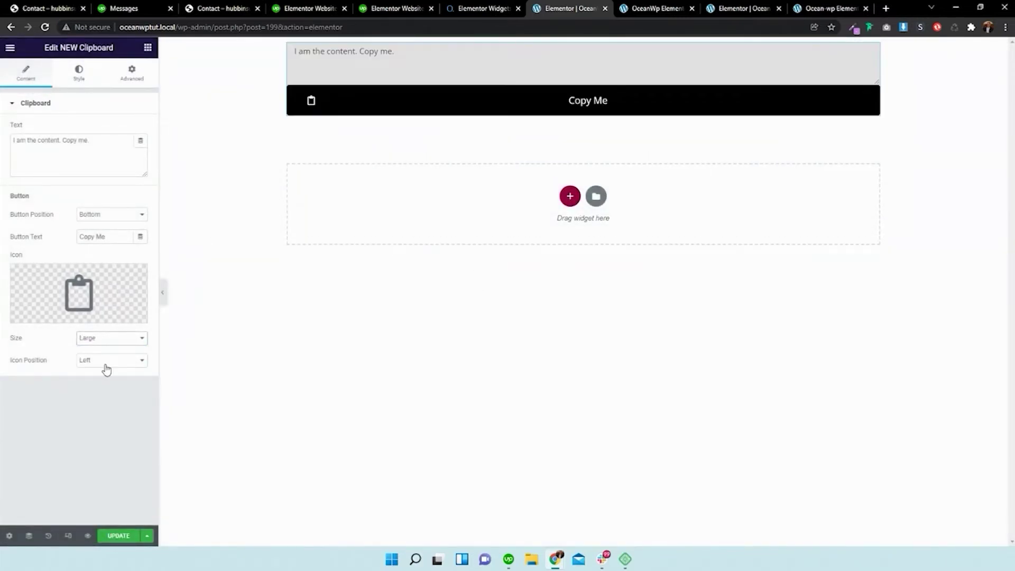
left_click(107, 365)
left_click(105, 379)
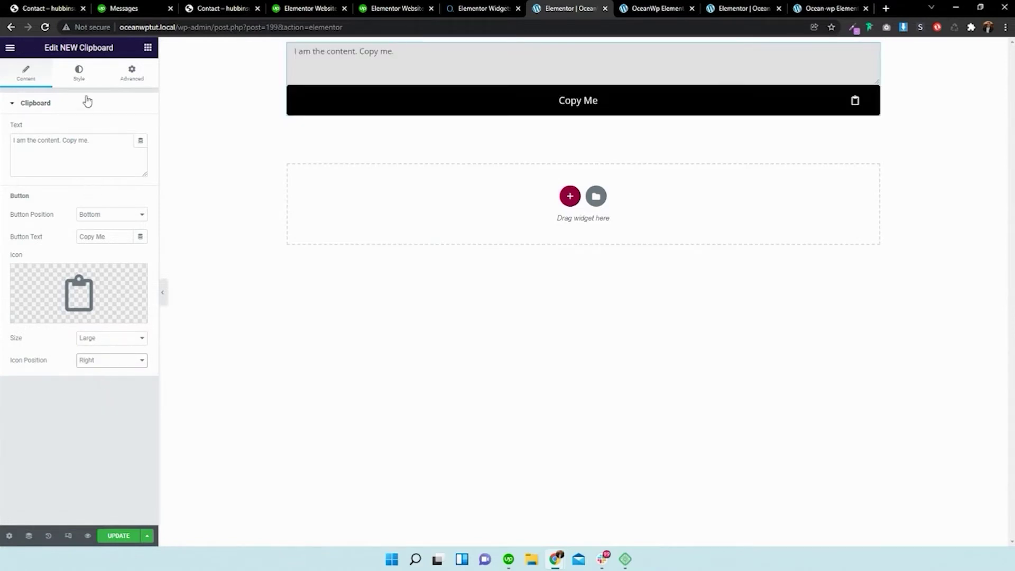
left_click(85, 79)
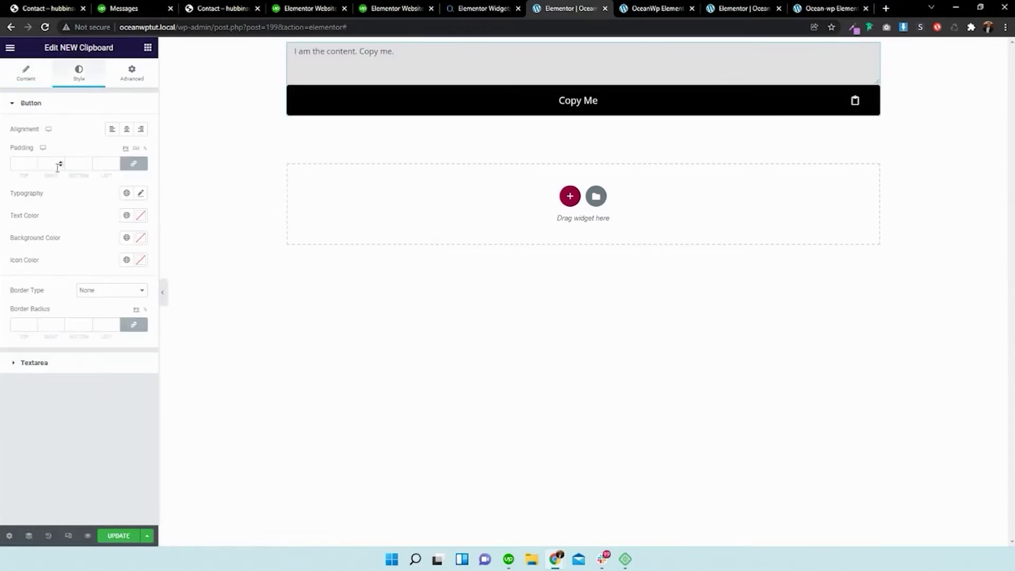
- Set the button padding to 14 and its typography to a larger Arial font
left_click(32, 167)
scroll(32, 163, "up", 17)
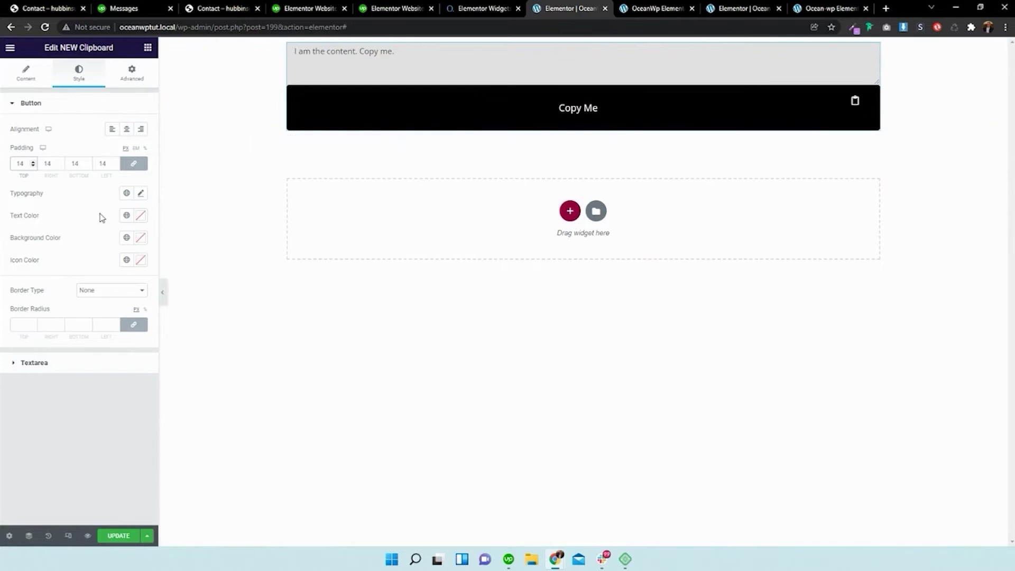
left_click(143, 193)
left_click(107, 243)
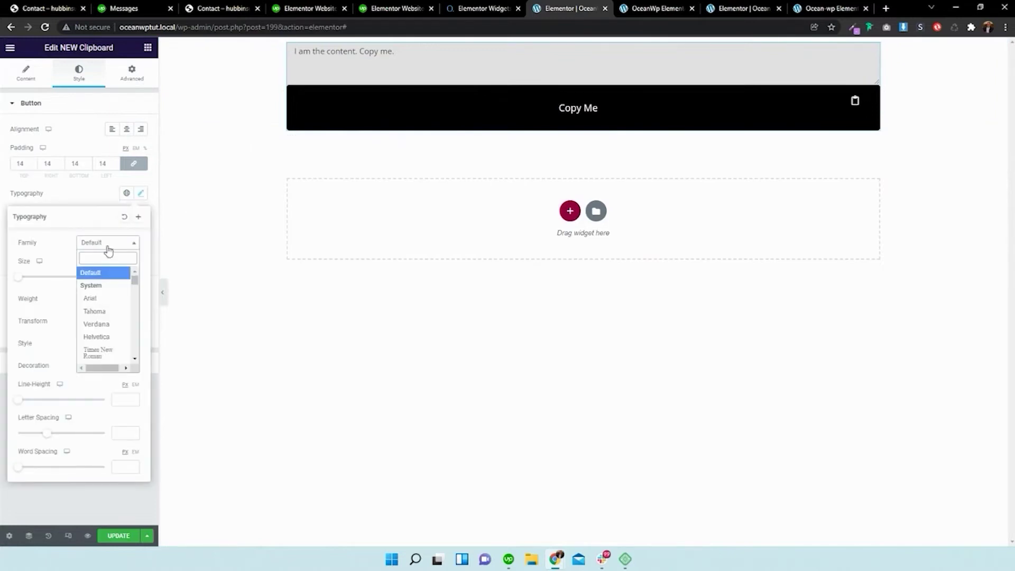
left_click(101, 299)
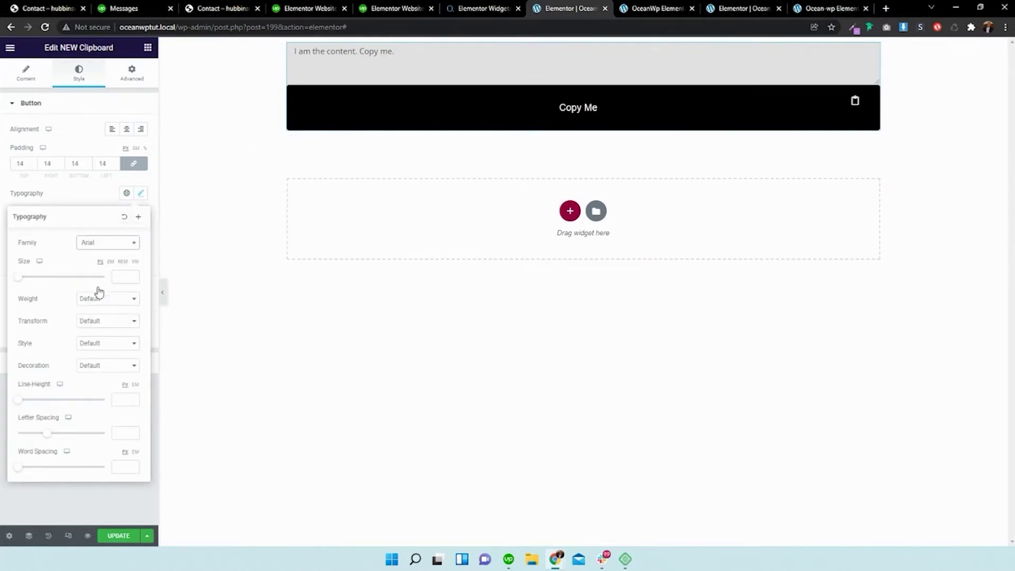
left_click_drag(20, 279, 31, 283)
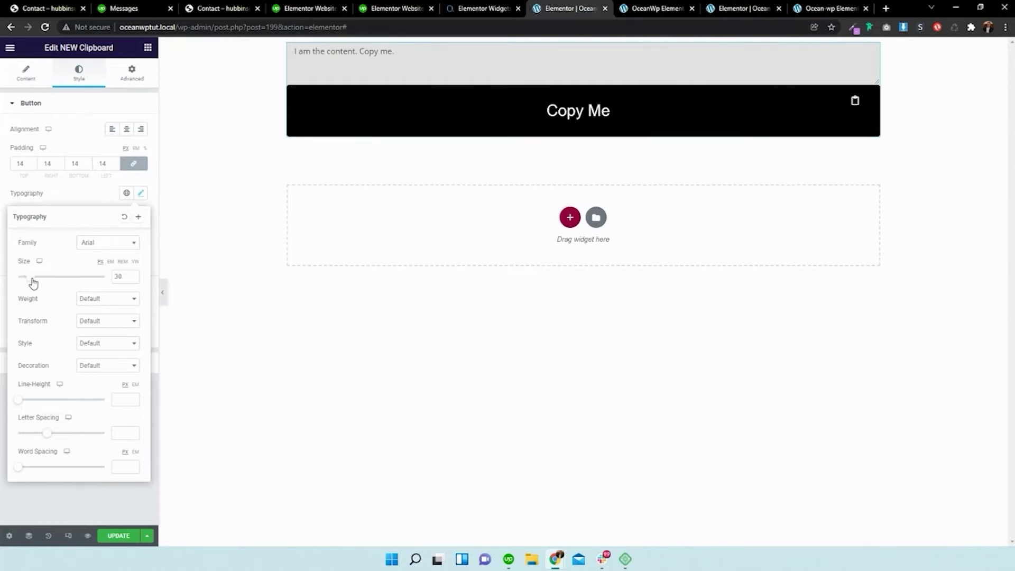
left_click(65, 206)
- Make the Copy Me text and icon black on a light grey button background
left_click(141, 218)
left_click_drag(125, 277, 21, 256)
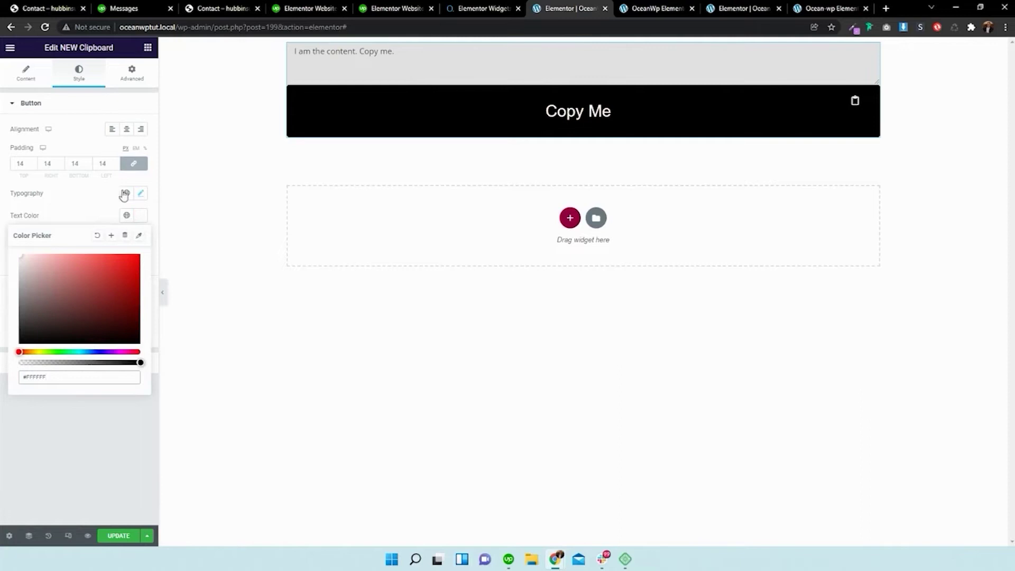
left_click(98, 220)
left_click(141, 239)
left_click_drag(125, 288, 7, 227)
left_click(141, 215)
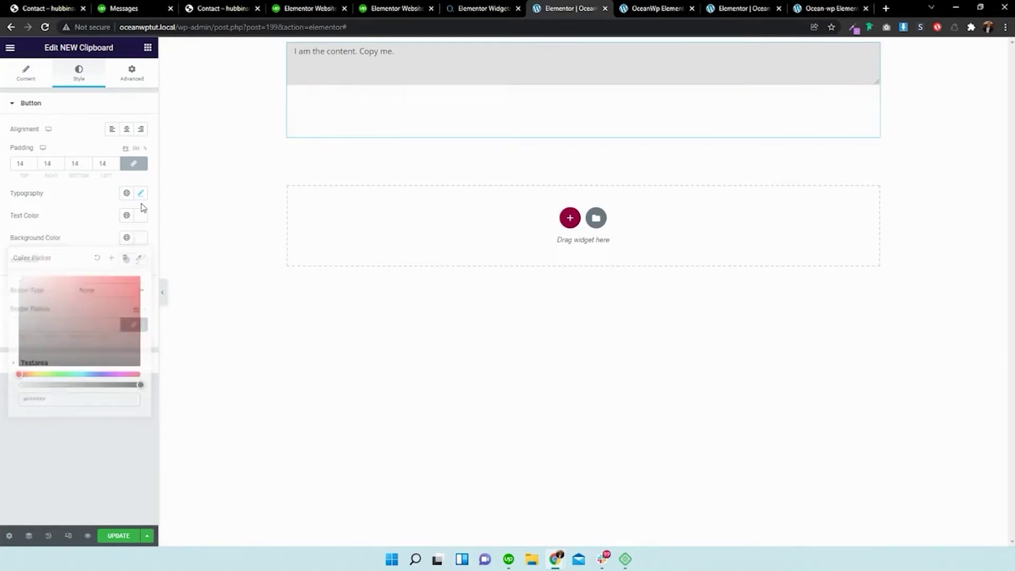
left_click_drag(74, 296, 20, 343)
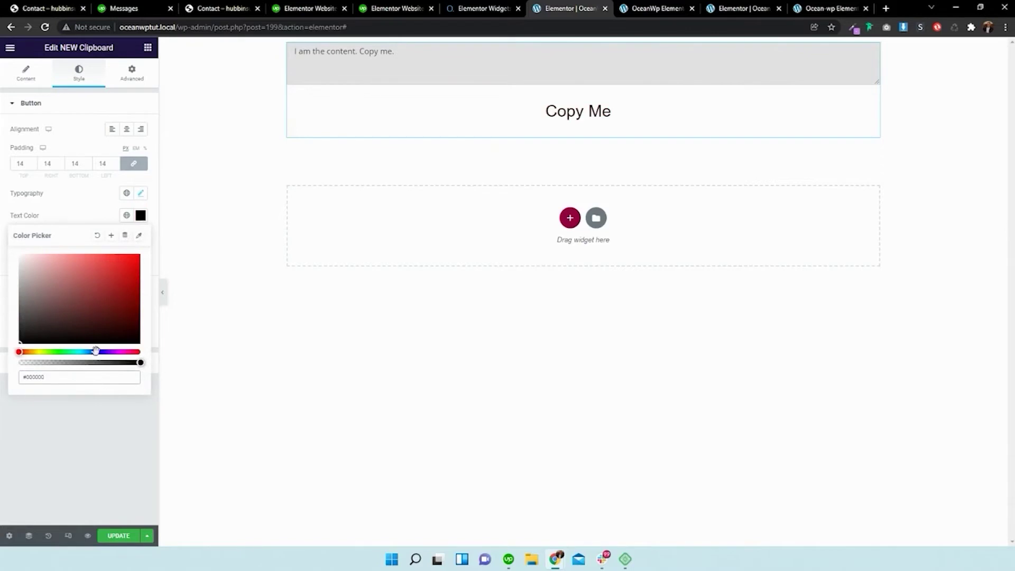
left_click(76, 212)
left_click(140, 237)
left_click_drag(109, 279, 18, 280)
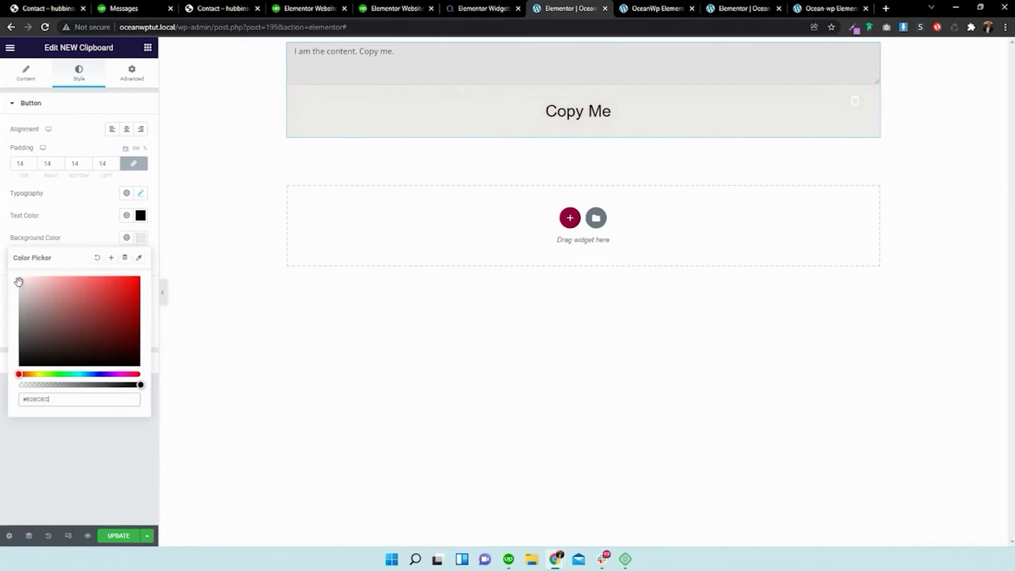
left_click(120, 230)
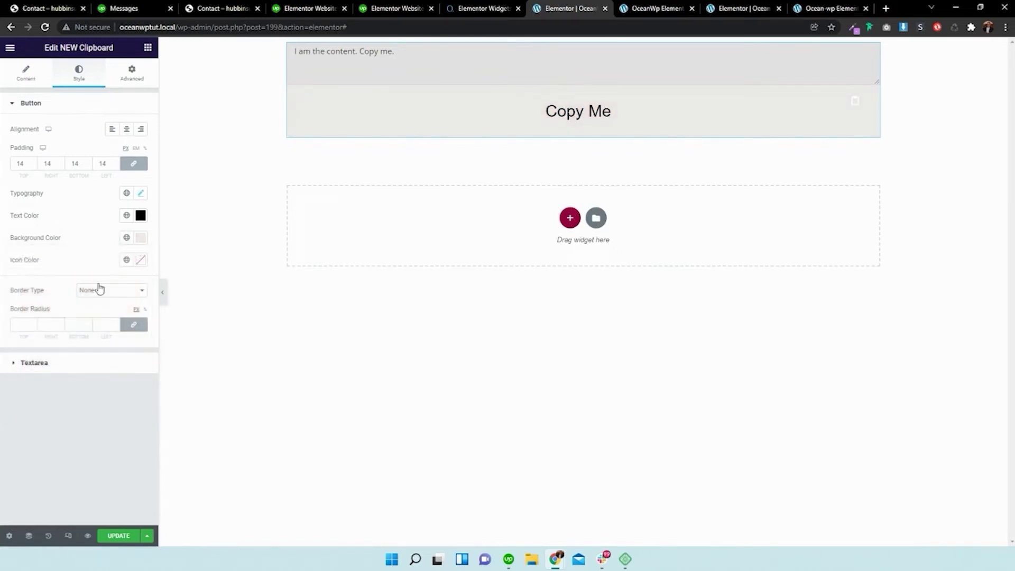
left_click(139, 260)
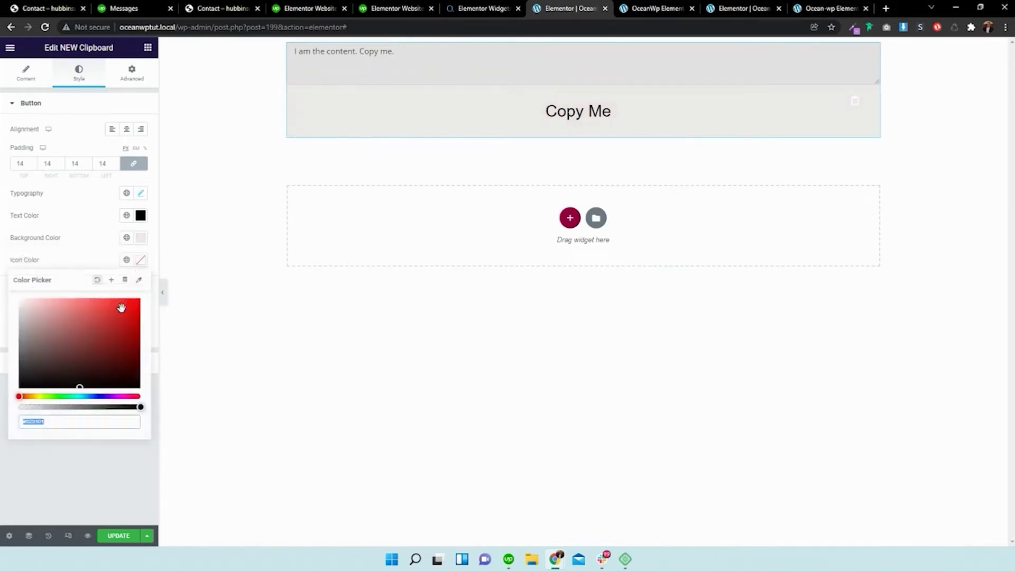
left_click(65, 250)
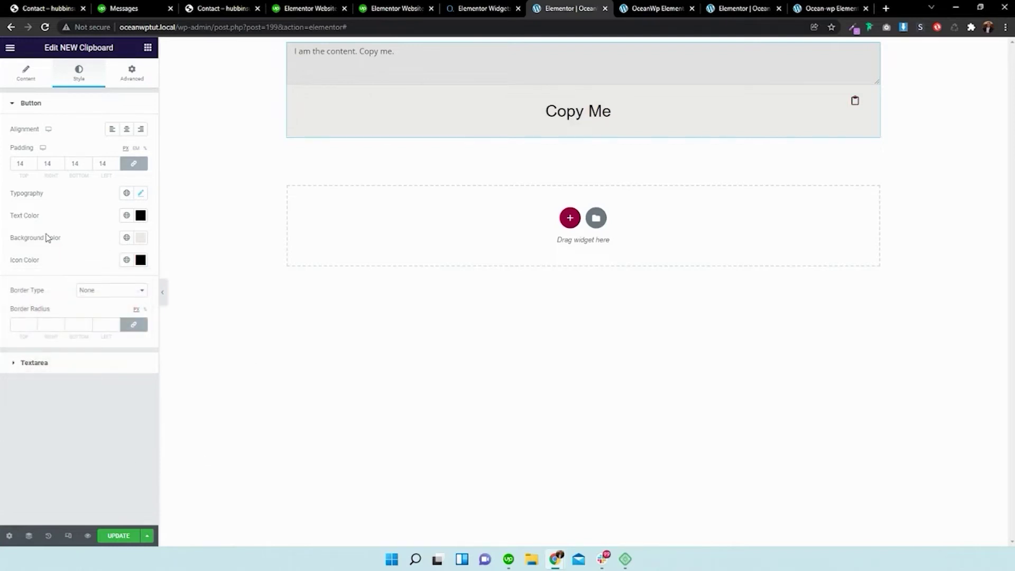
- Keep the button border type None and round its corners to 45
left_click(99, 291)
left_click(104, 297)
left_click(33, 327)
type("12")
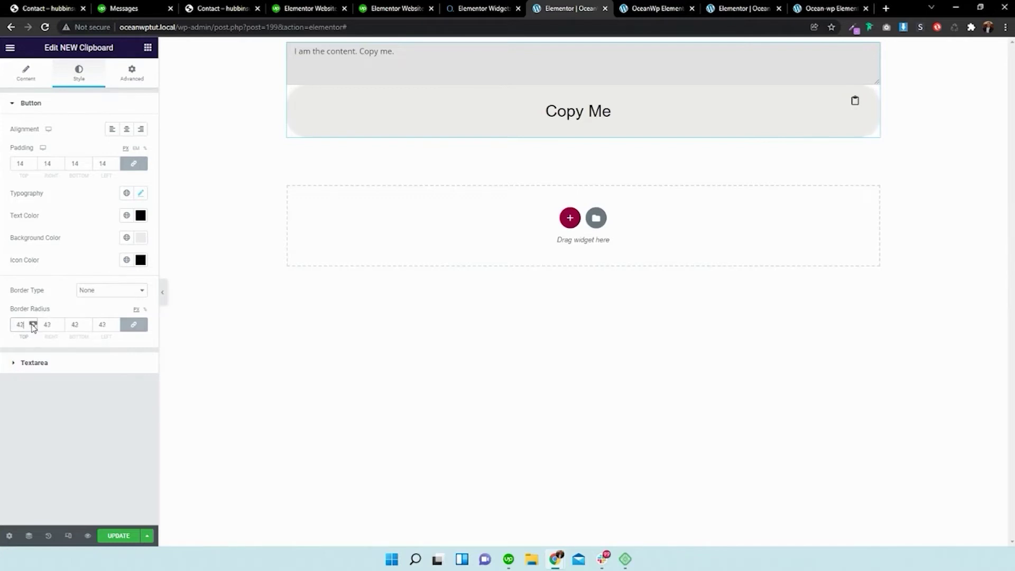
left_click(68, 369)
- Give the content box a 55 border radius, 33 height, and a fully transparent background
type("13")
left_click(34, 298)
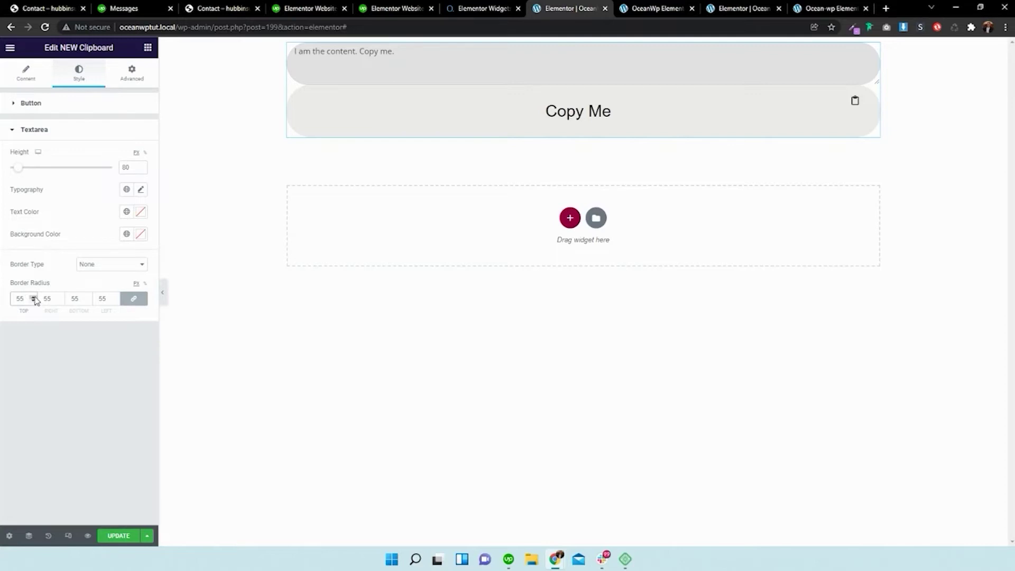
left_click(15, 168)
left_click_drag(15, 168, 13, 170)
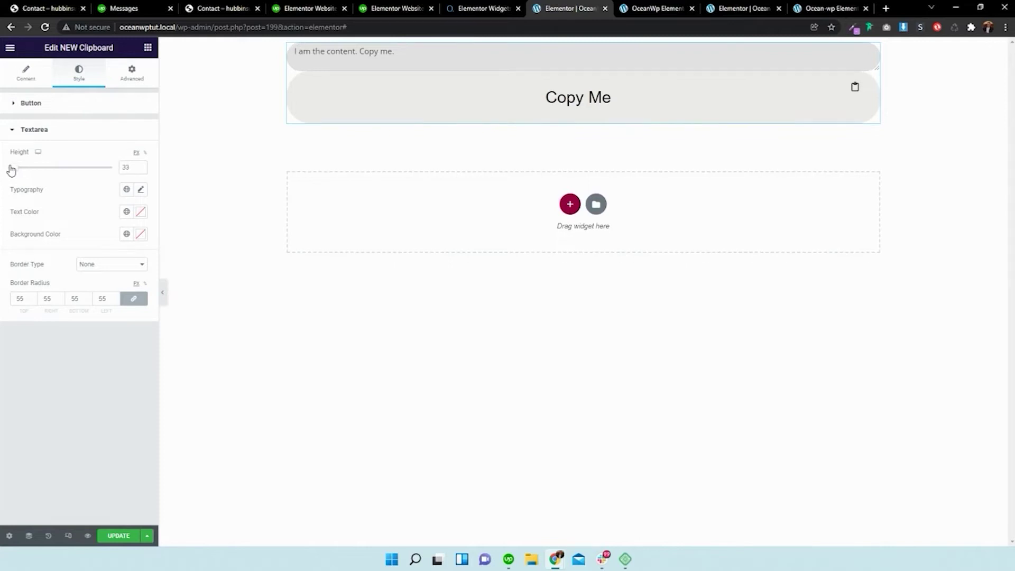
left_click(141, 234)
left_click_drag(139, 380, 18, 382)
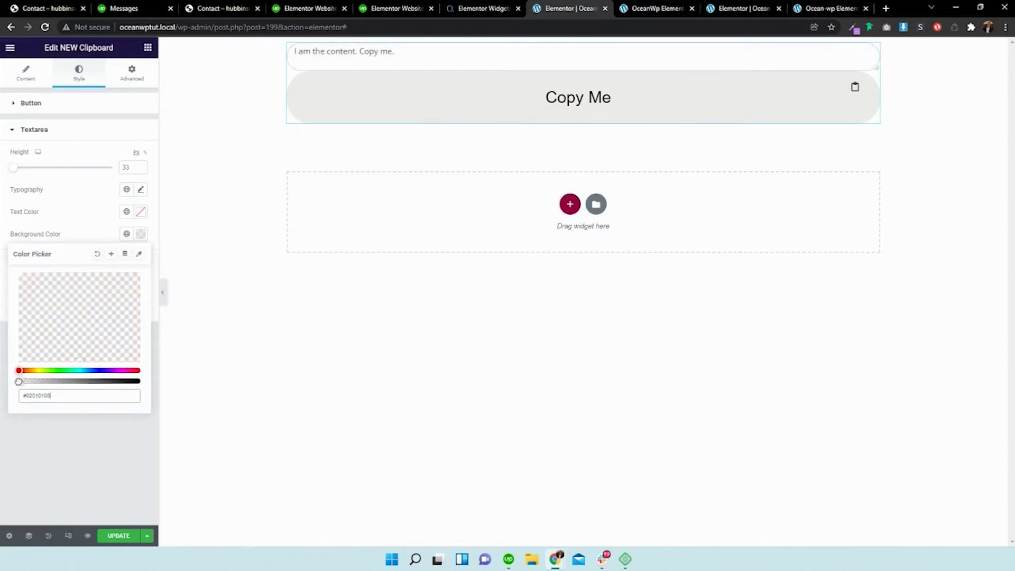
left_click(416, 309)
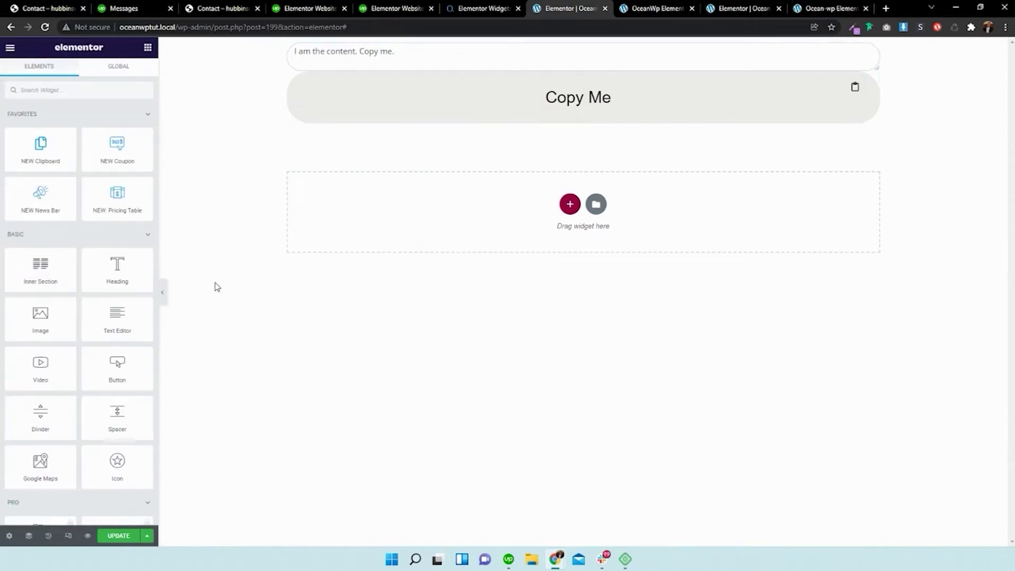
- Replace the clipboard widget's text with 'Yo, Copy & Paste Me wherever you like'
left_click(162, 292)
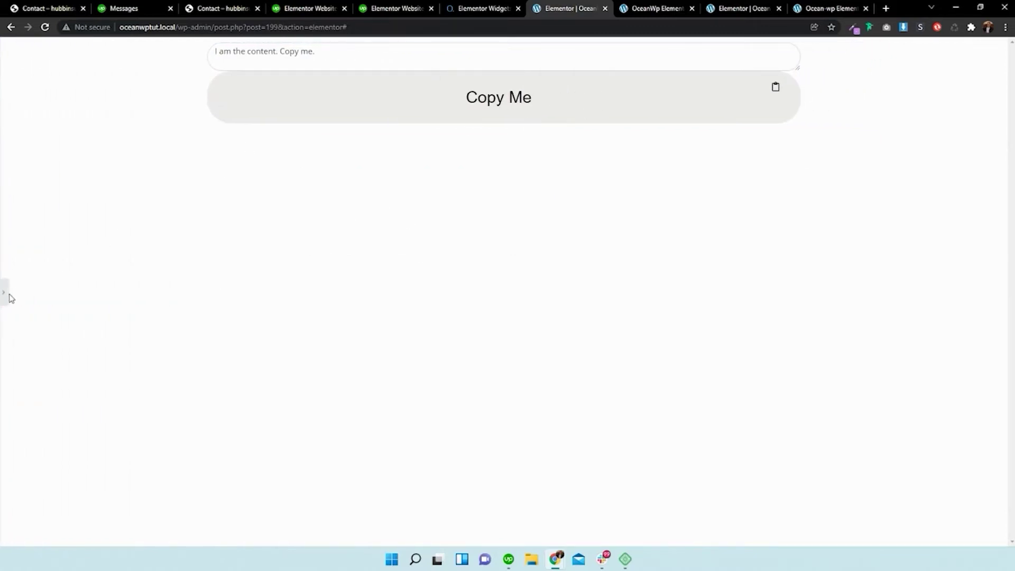
left_click(4, 292)
left_click(283, 76)
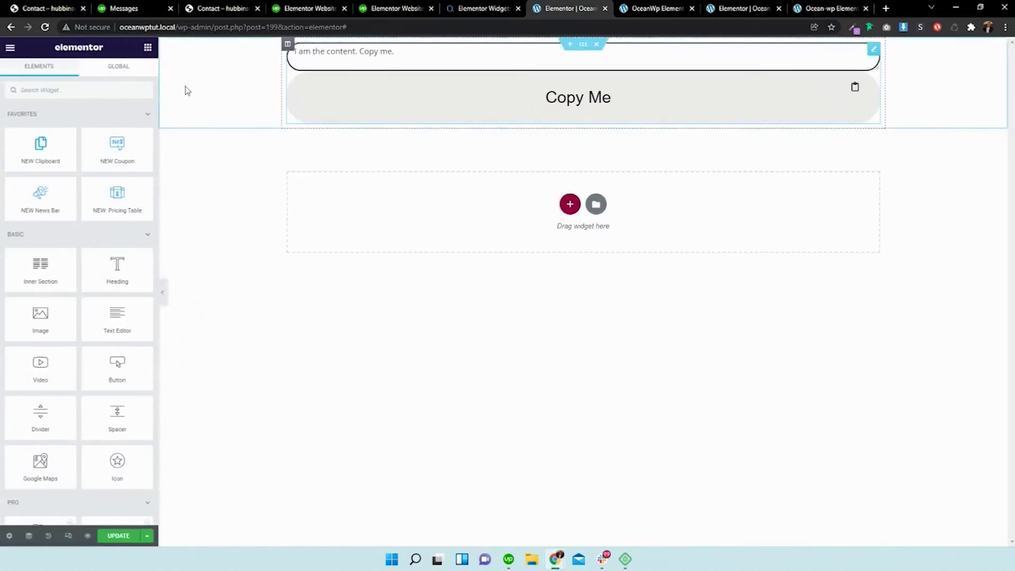
left_click(25, 74)
triple_click(71, 148)
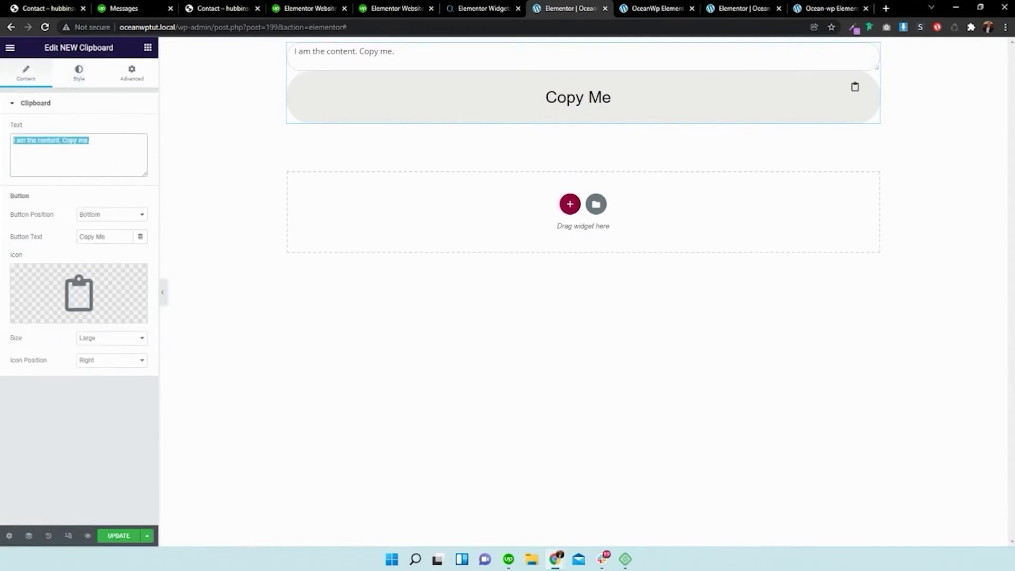
type("Yo, Pa")
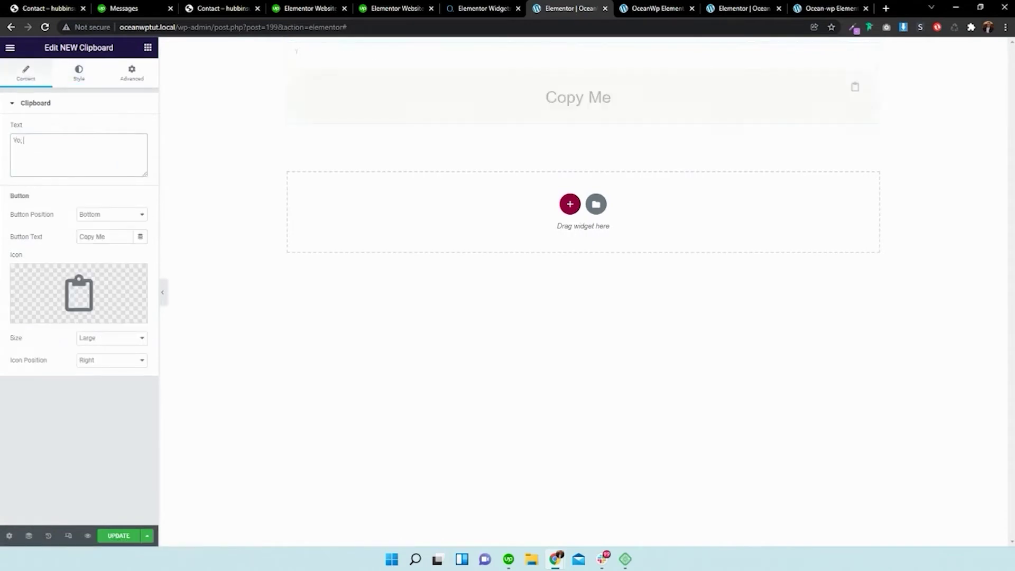
key("BackSpace")
key("BackSpace")
type("Copy & Paste Me wherever")
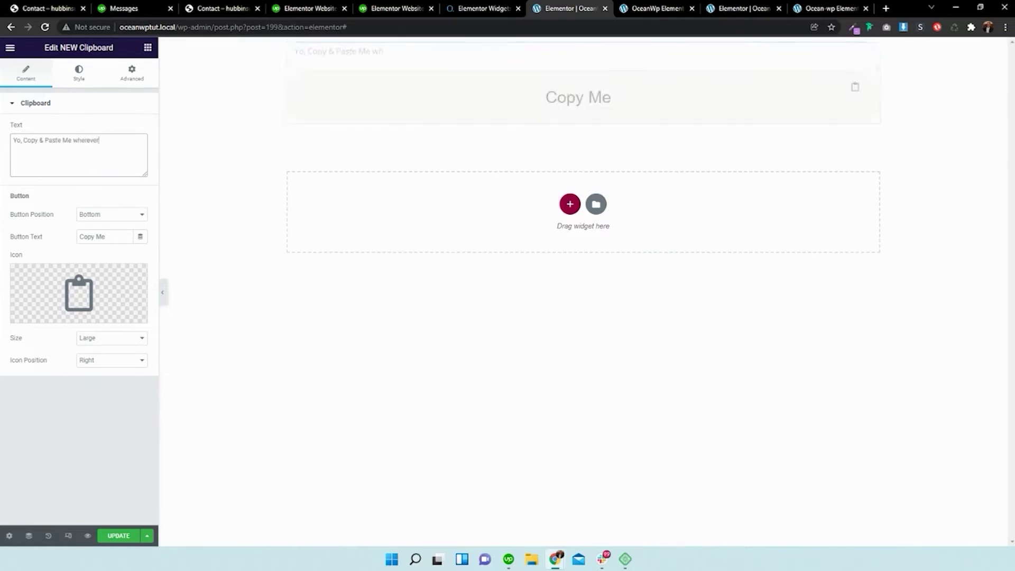
type(" you lije")
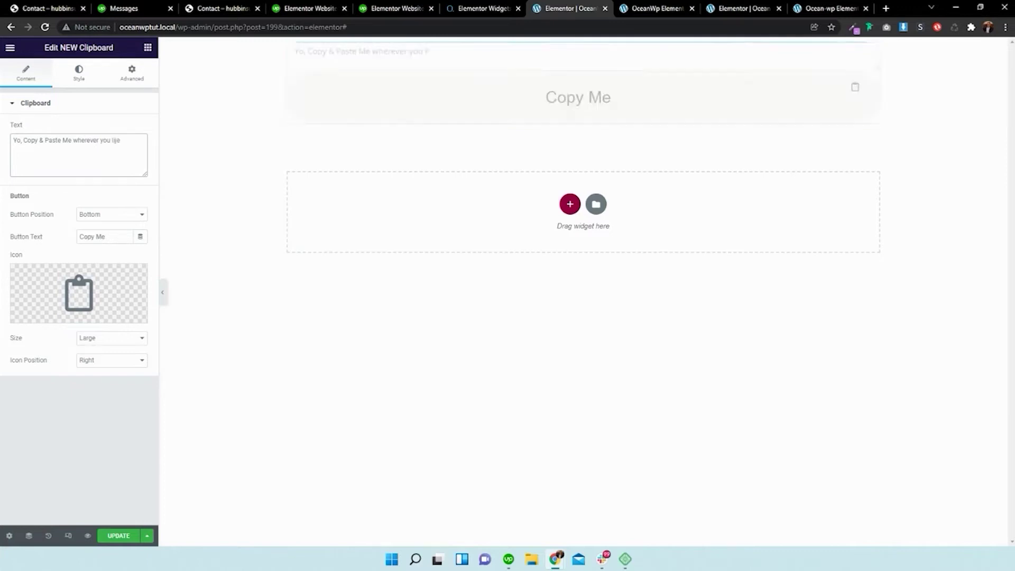
key("BackSpace")
key("BackSpace")
type("ke")
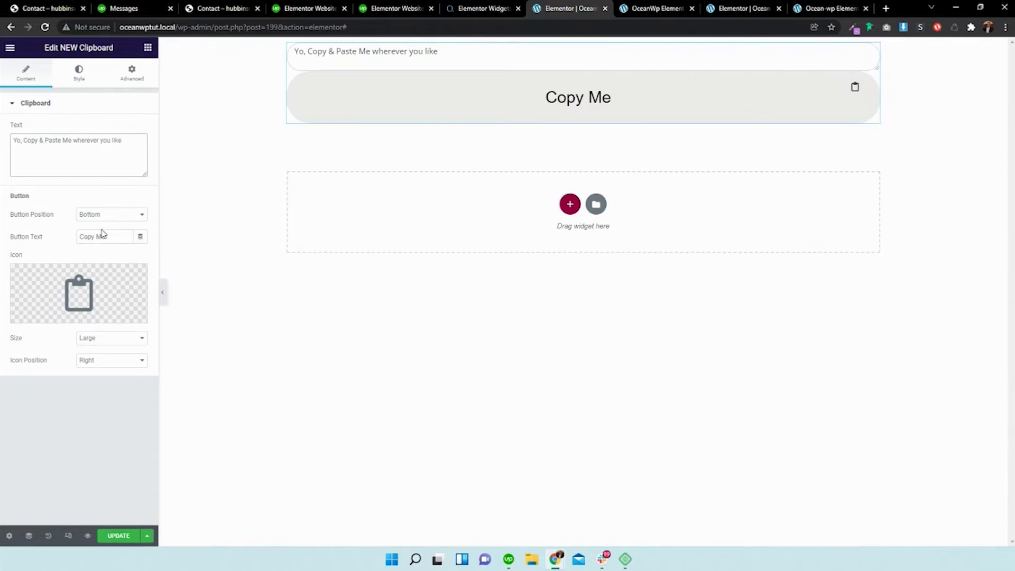
left_click(85, 78)
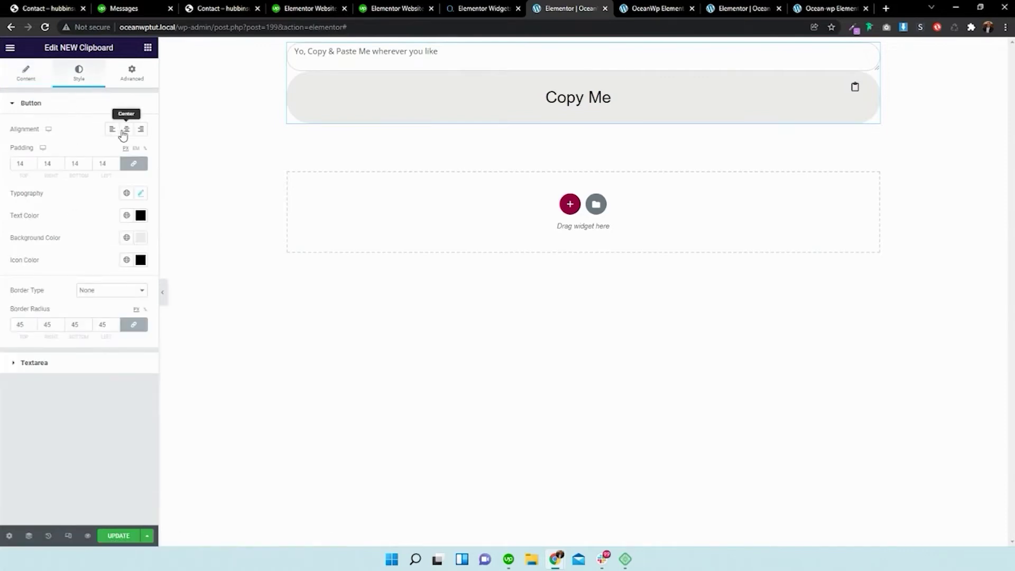
- Left-align the Copy Me button text
left_click(140, 130)
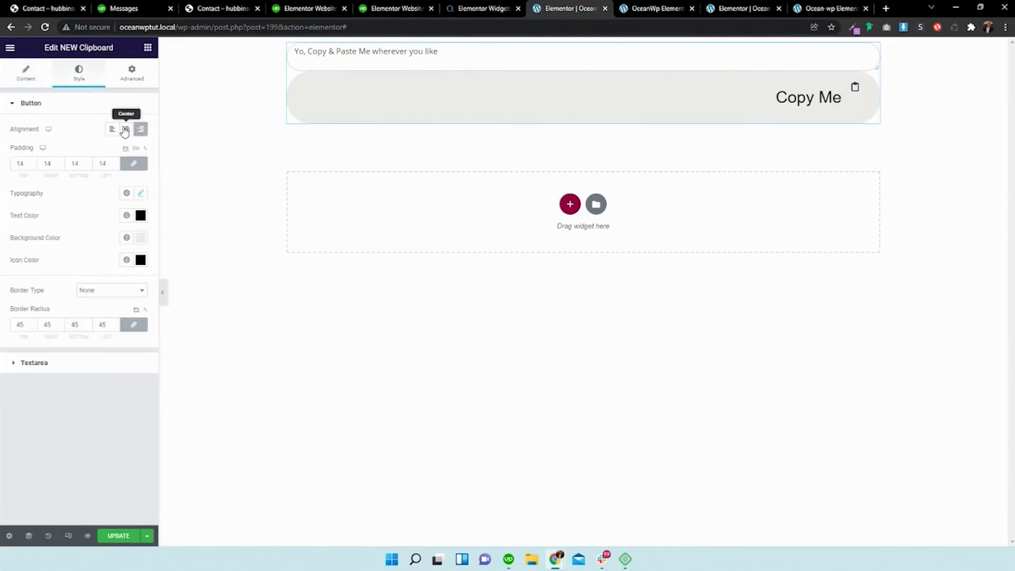
left_click(125, 130)
left_click(113, 129)
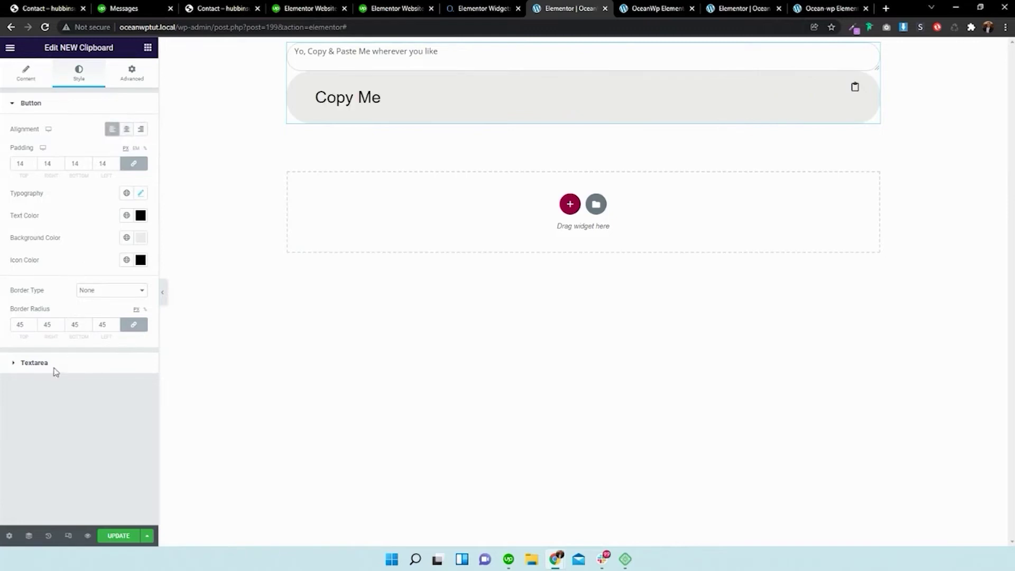
- Set the clipboard text area typography to Arial at weight 400
left_click(53, 368)
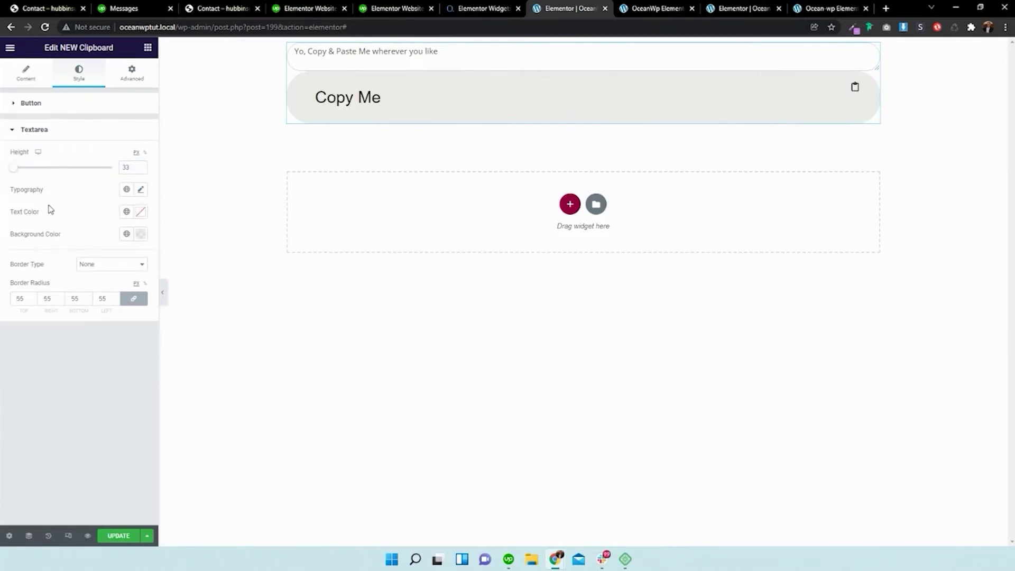
left_click(140, 190)
left_click(81, 294)
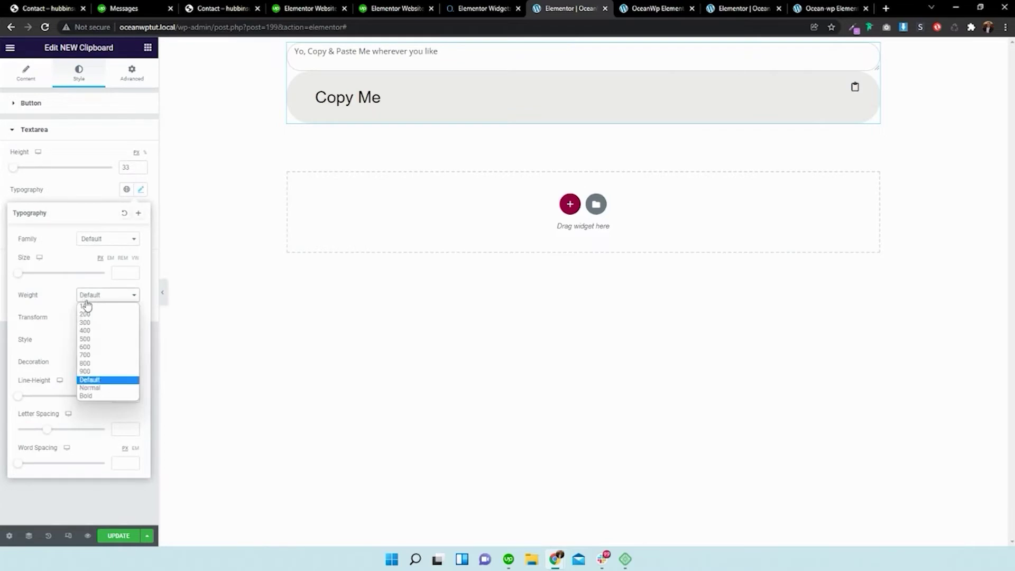
left_click(84, 330)
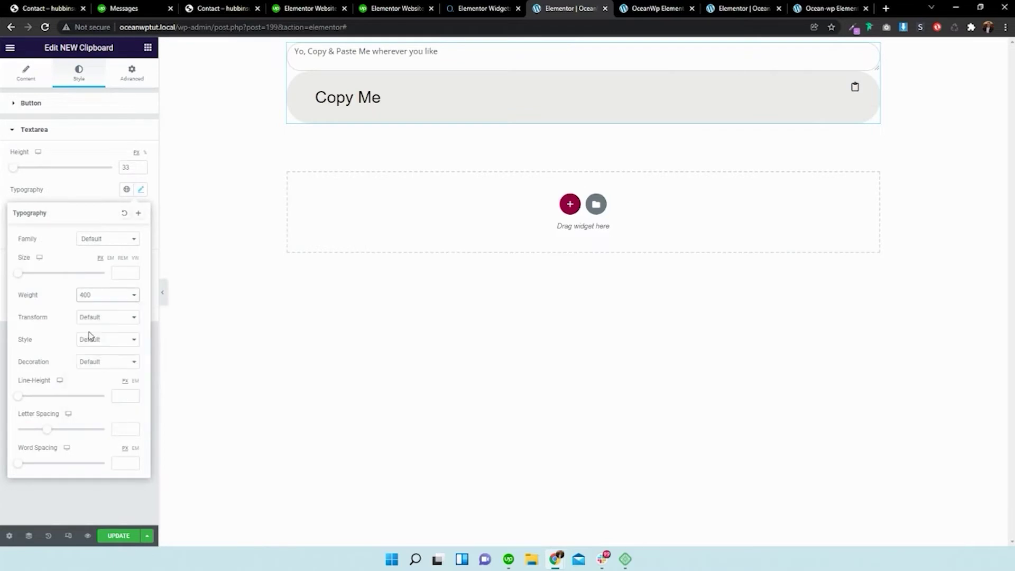
left_click(124, 239)
left_click(94, 295)
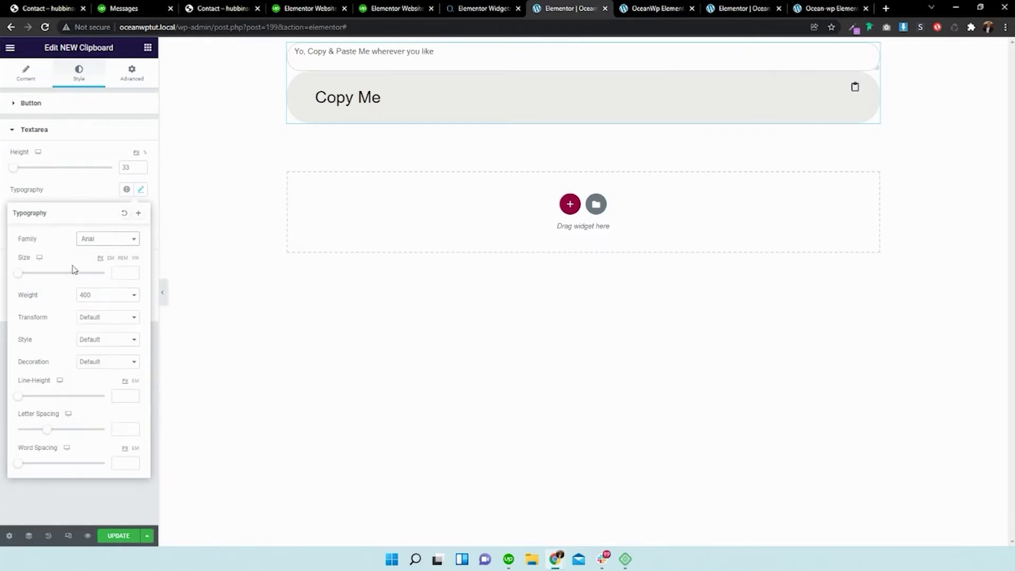
left_click(286, 256)
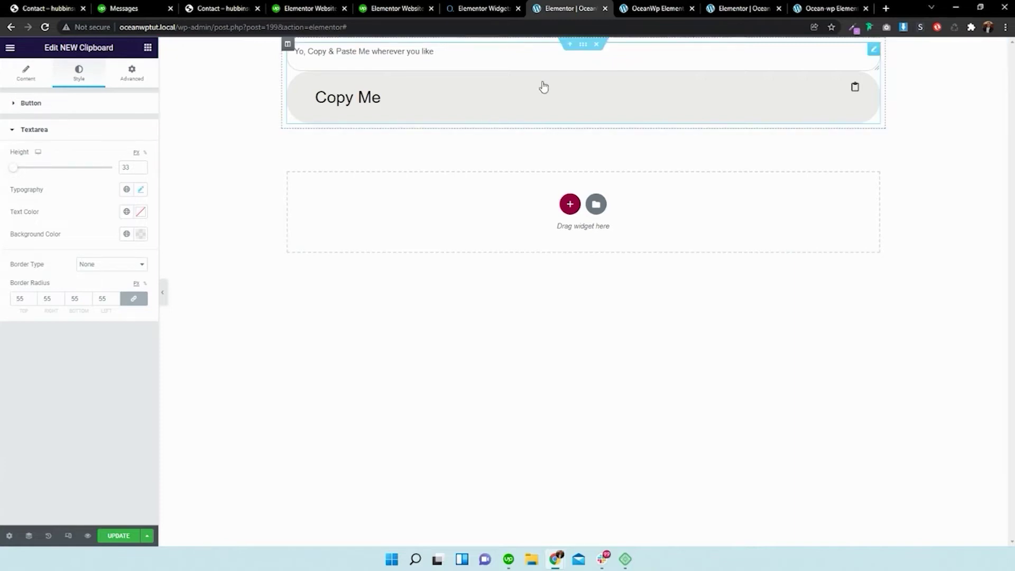
- Unlink the clipboard section's padding and set top and bottom to 11 px
right_click(583, 52)
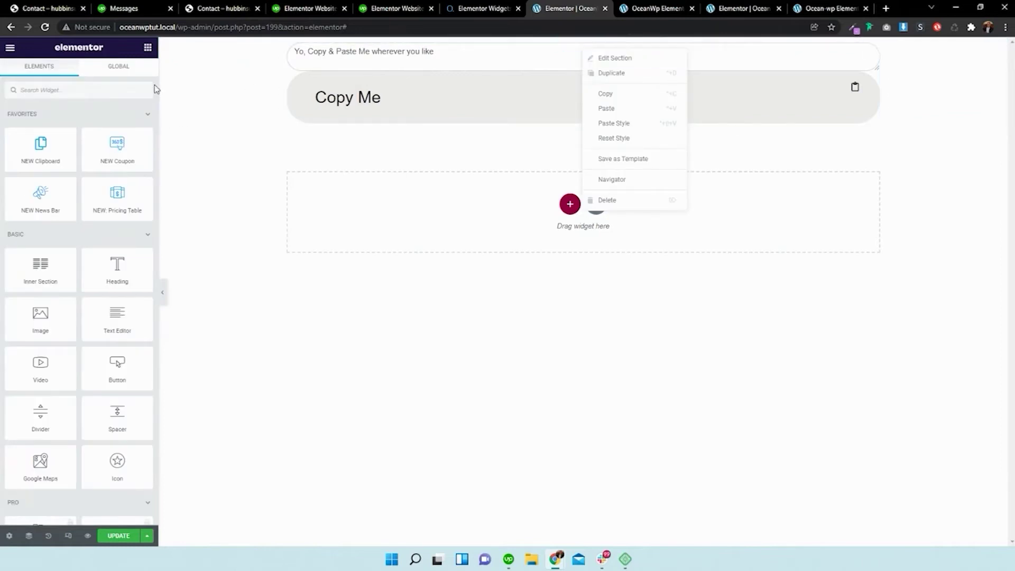
left_click(587, 49)
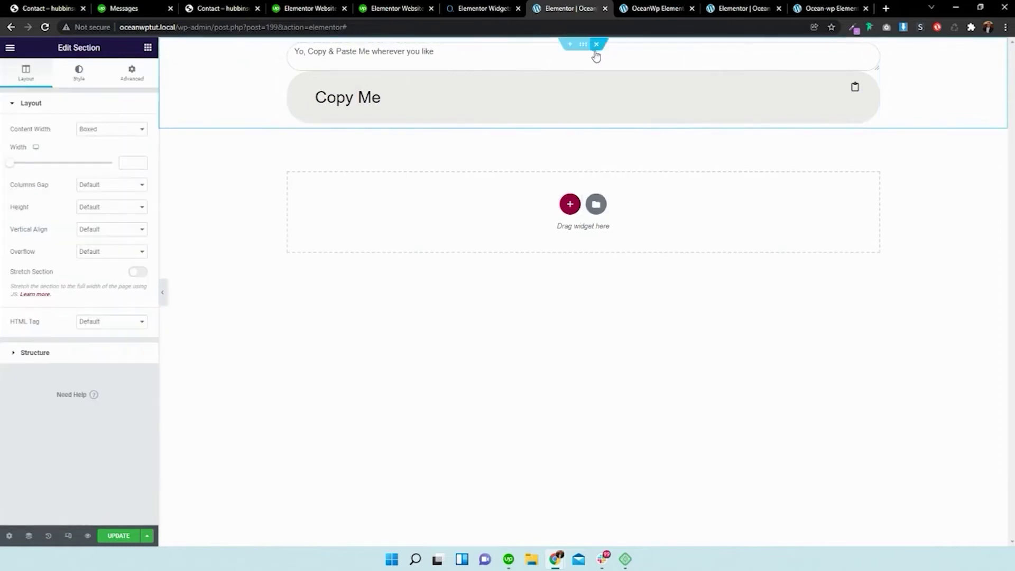
left_click(132, 72)
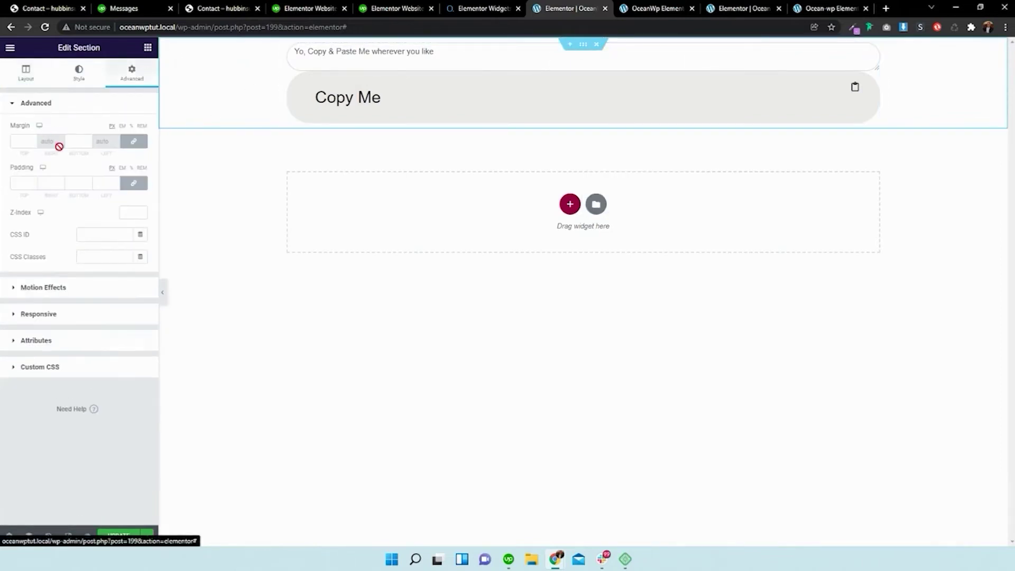
left_click(134, 183)
left_click(21, 183)
type("3")
left_click(34, 182)
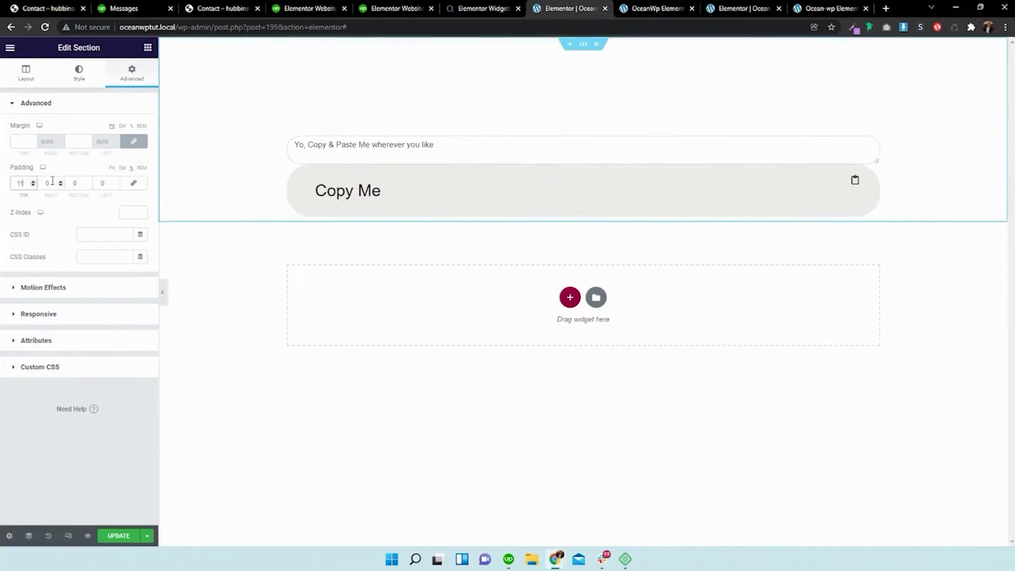
left_click(88, 181)
left_click(89, 189)
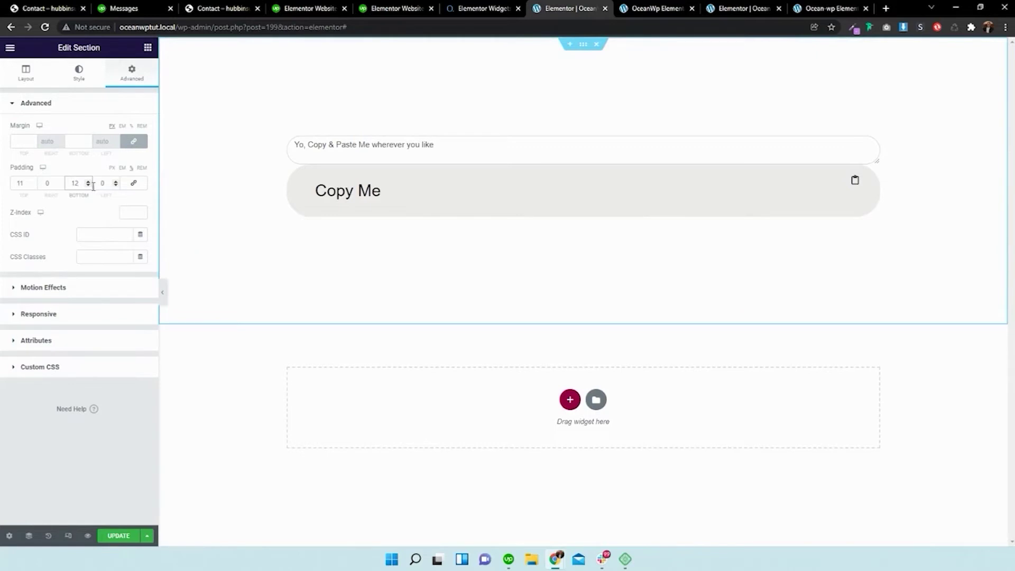
left_click(89, 185)
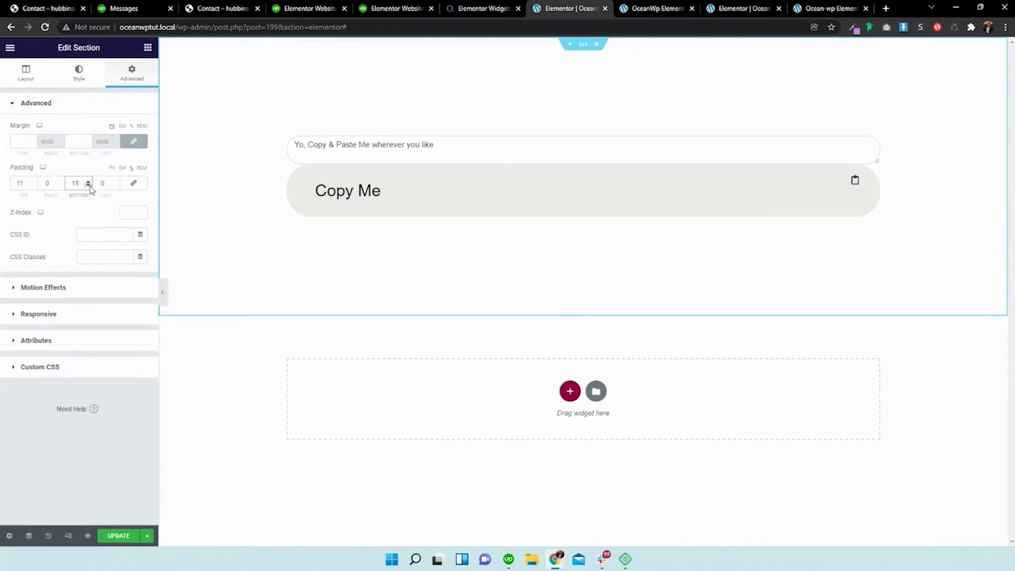
- Add a new empty single-column section below the clipboard section
left_click(569, 392)
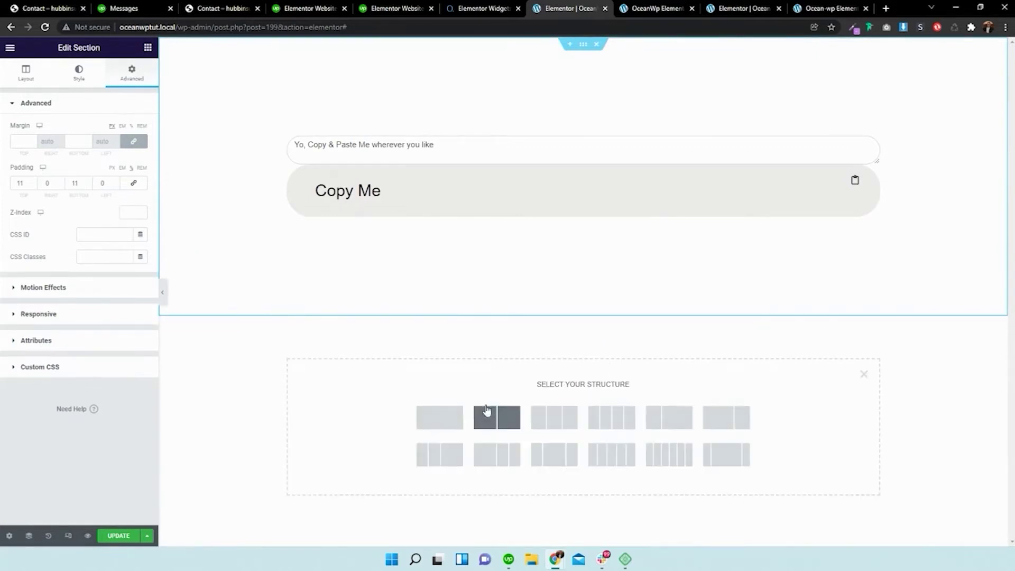
left_click(452, 418)
left_click(743, 9)
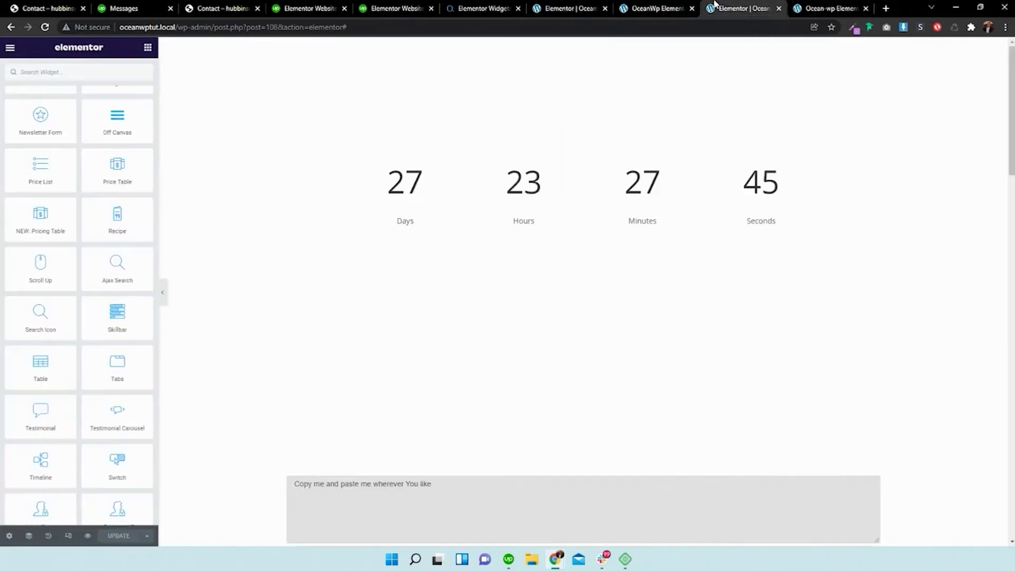
- Check the live countdown example page, then return to the clipboard editor
scroll(637, 122, "down", 3)
scroll(635, 128, "up", 3)
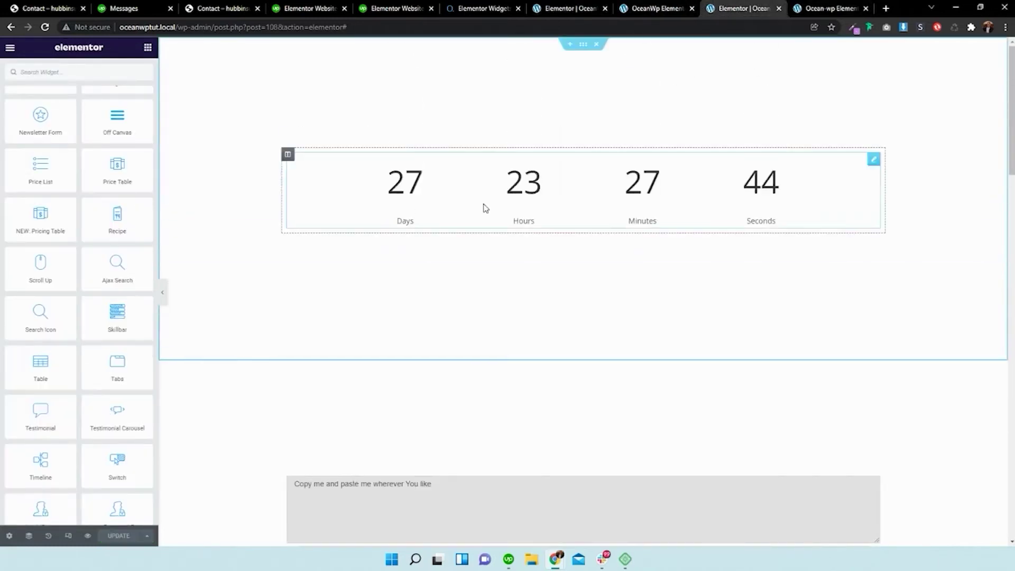
left_click(644, 5)
left_click(592, 6)
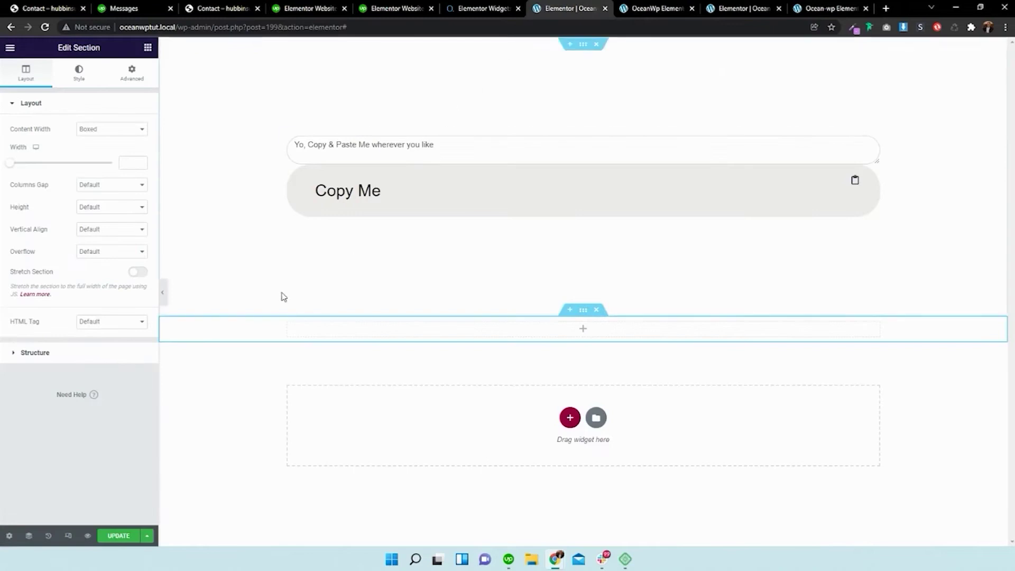
- Search widgets for 'count' and drop the Countdown widget into the empty section
left_click(147, 48)
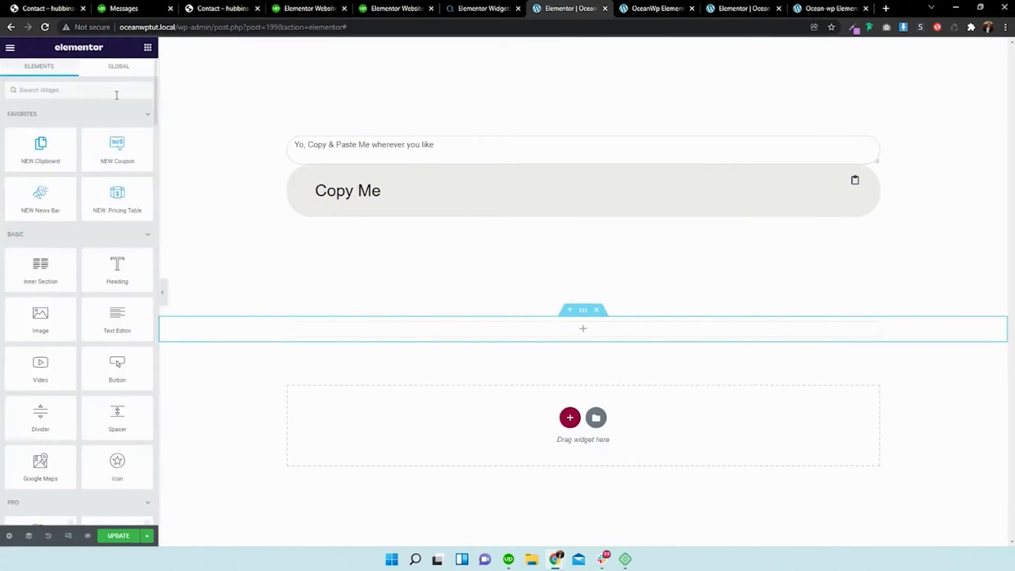
type("cou")
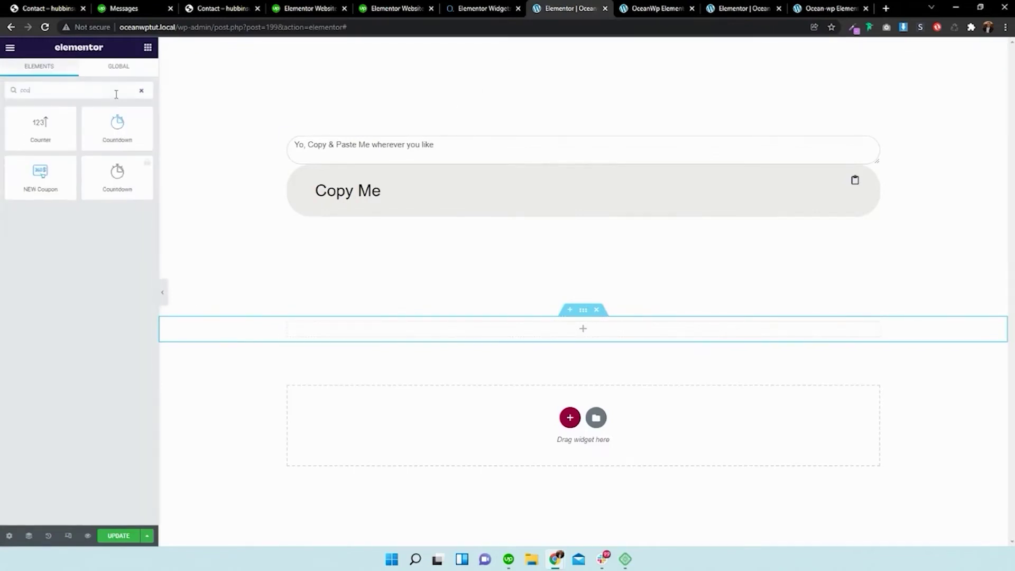
type("nt")
left_click_drag(118, 127, 130, 149)
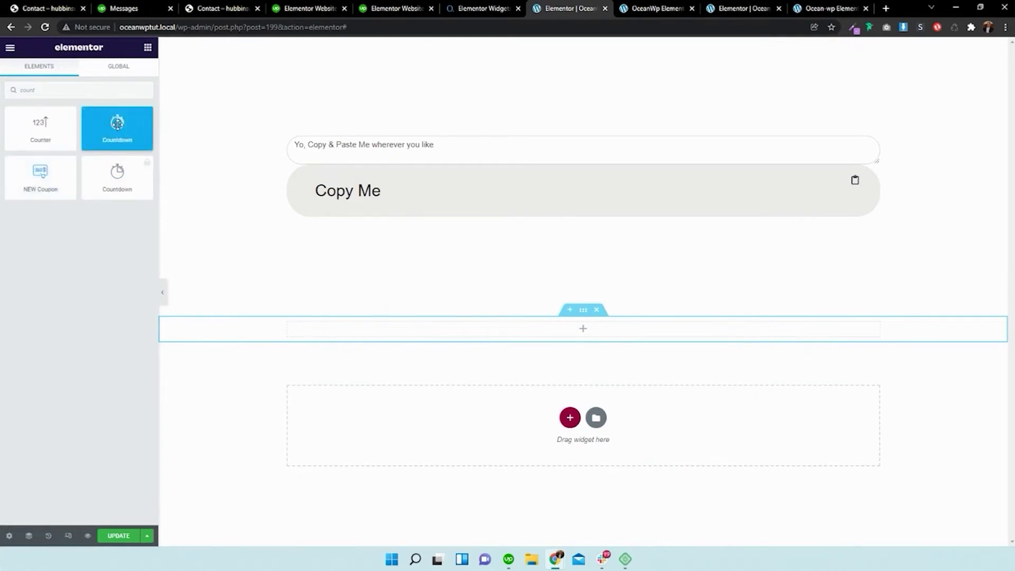
left_click_drag(119, 129, 584, 333)
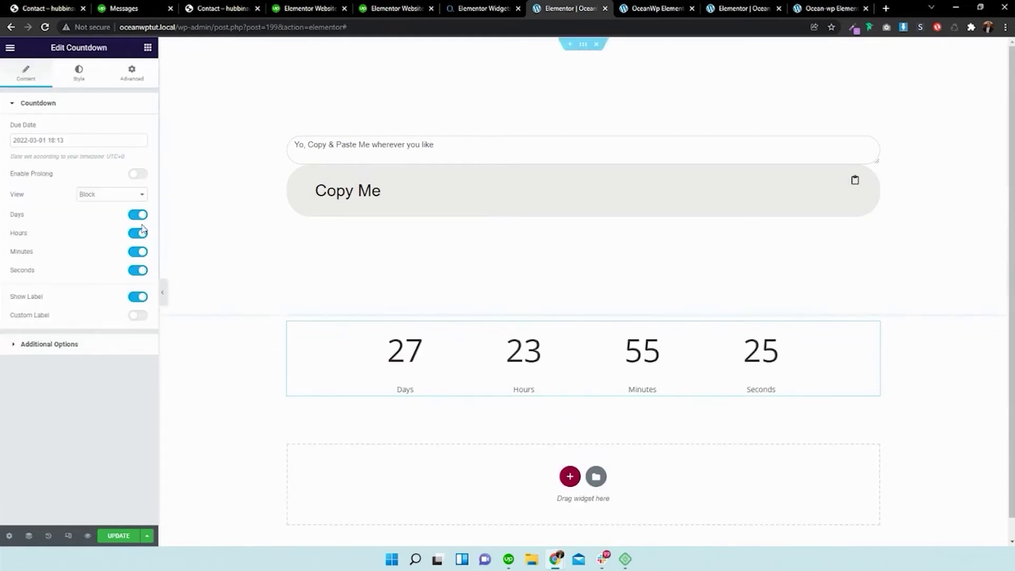
- Set the countdown due date to 5 May 2022
left_click(111, 141)
left_click(161, 158)
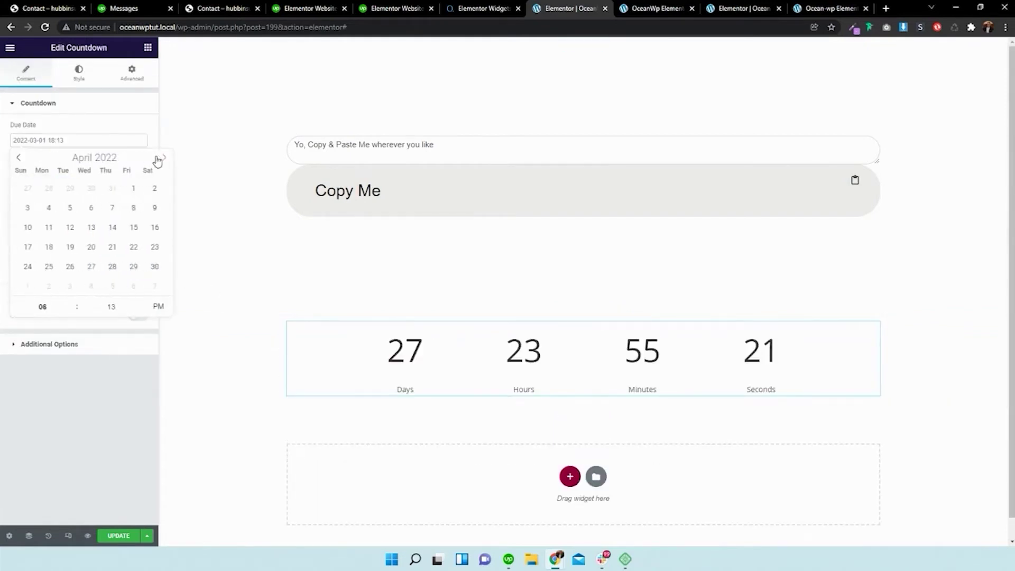
left_click(164, 159)
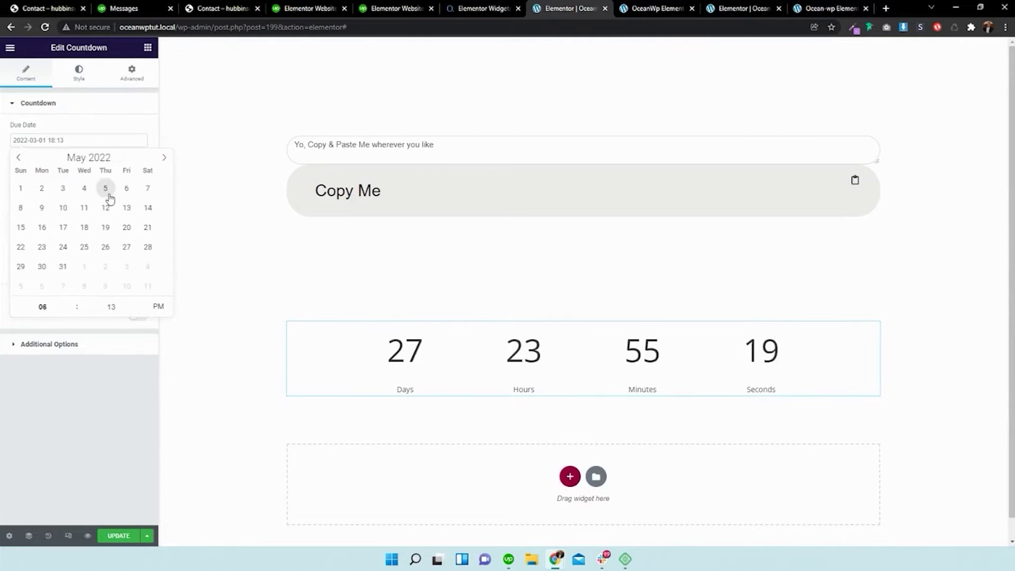
left_click(107, 190)
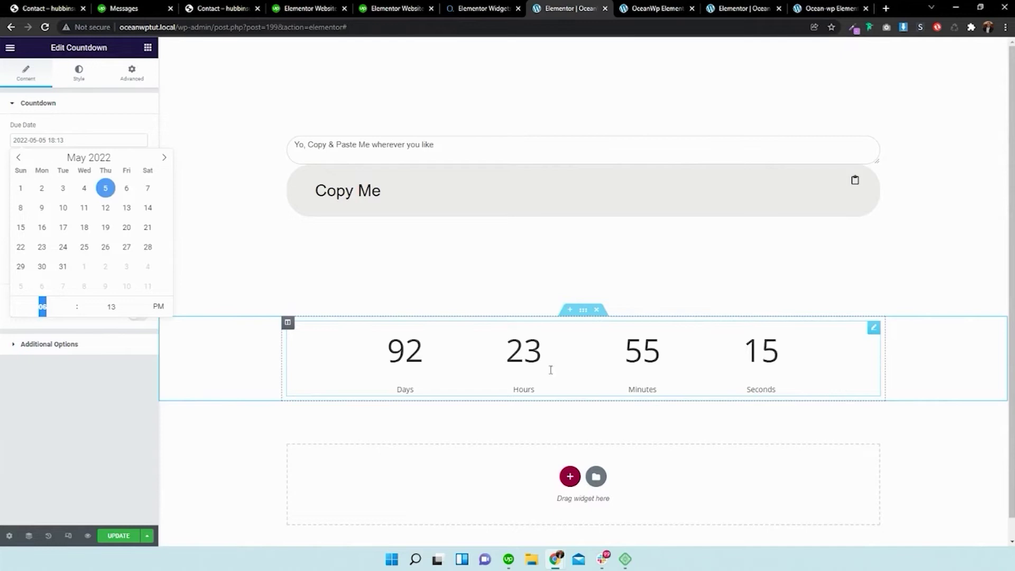
left_click(114, 394)
- Leave Enable Prolong off and switch the countdown view to Inline
left_click(137, 178)
left_click(137, 177)
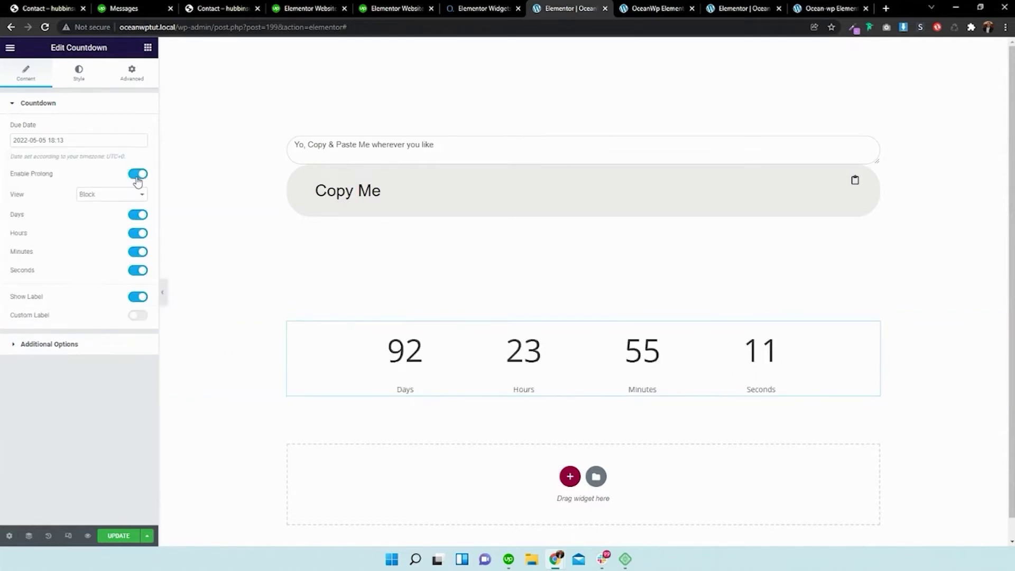
left_click(103, 195)
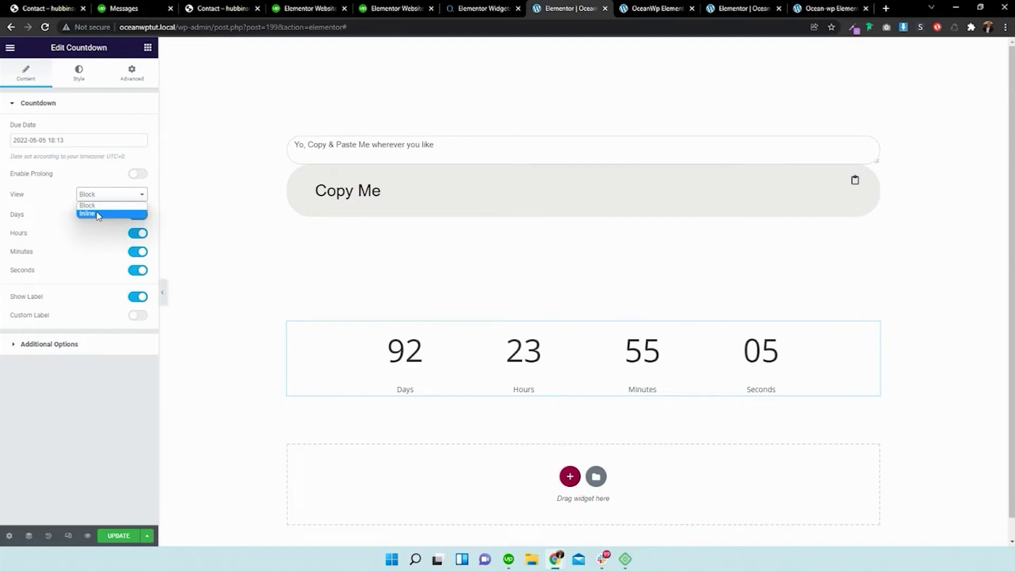
left_click(99, 214)
- Keep the Days, Hours and Show Label toggles on
left_click(138, 217)
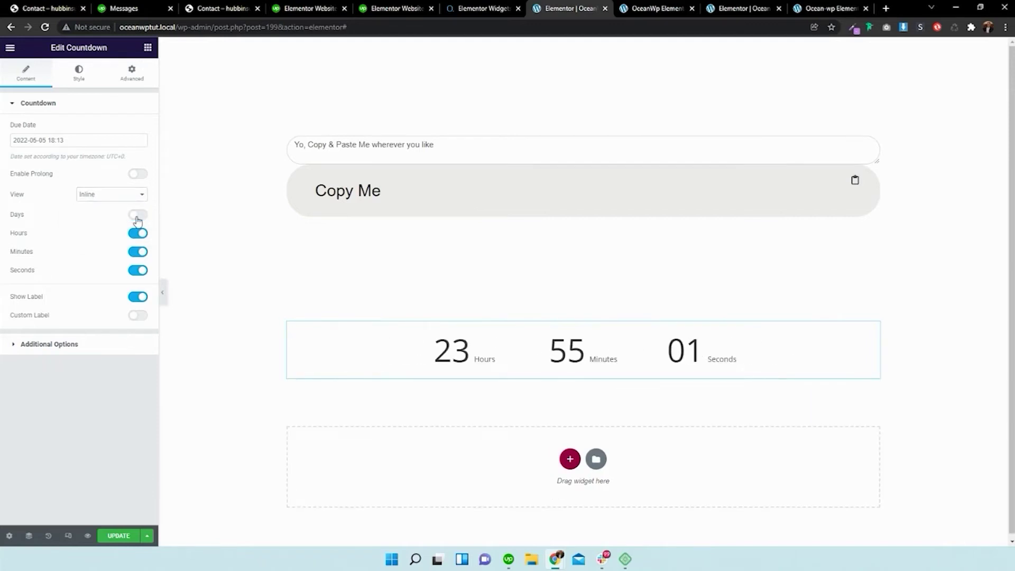
left_click(137, 217)
left_click(137, 233)
left_click(140, 235)
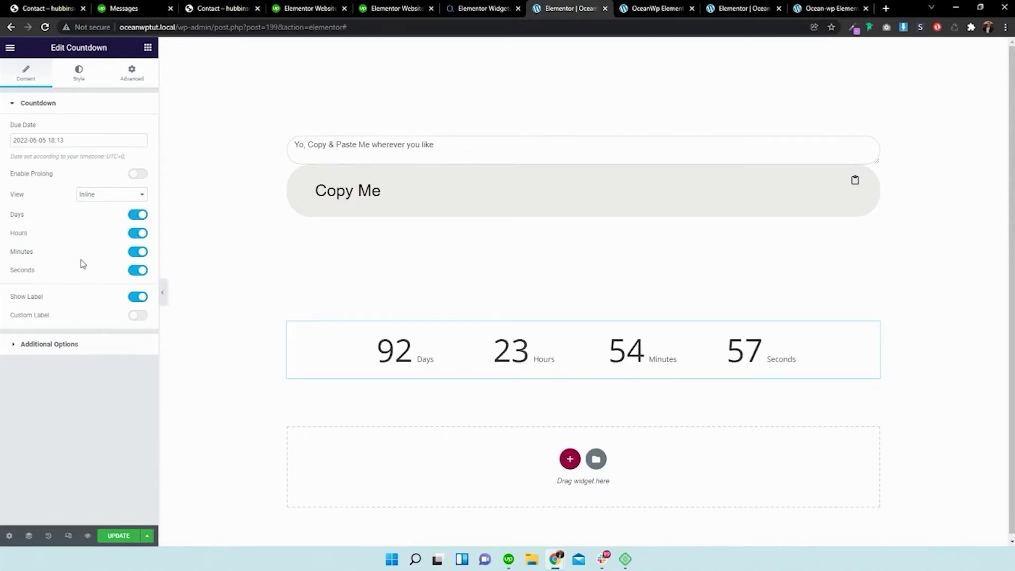
left_click(140, 297)
left_click(141, 300)
- Narrow the countdown container width to 57 and right-align it
left_click(74, 346)
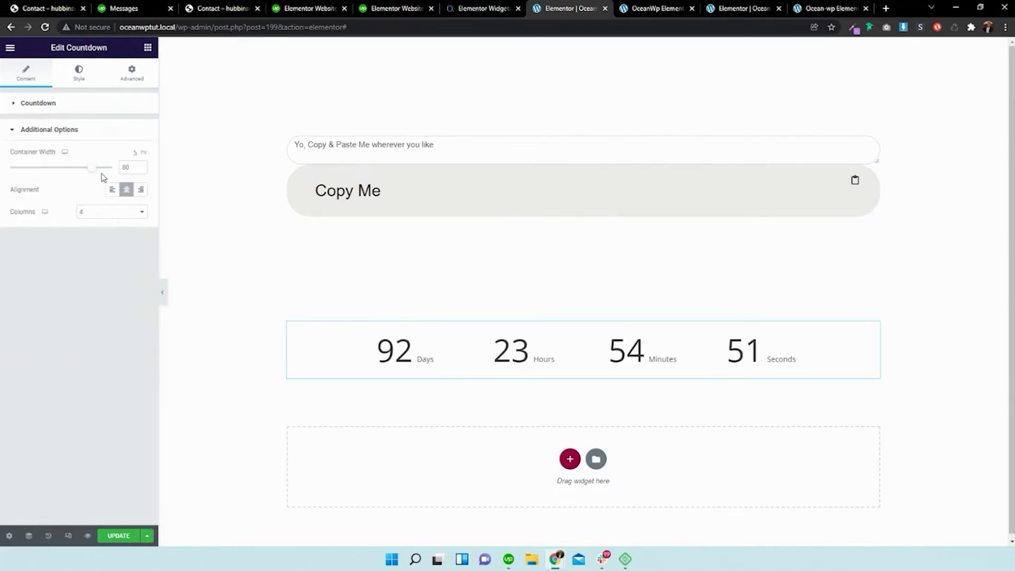
left_click_drag(95, 171, 70, 170)
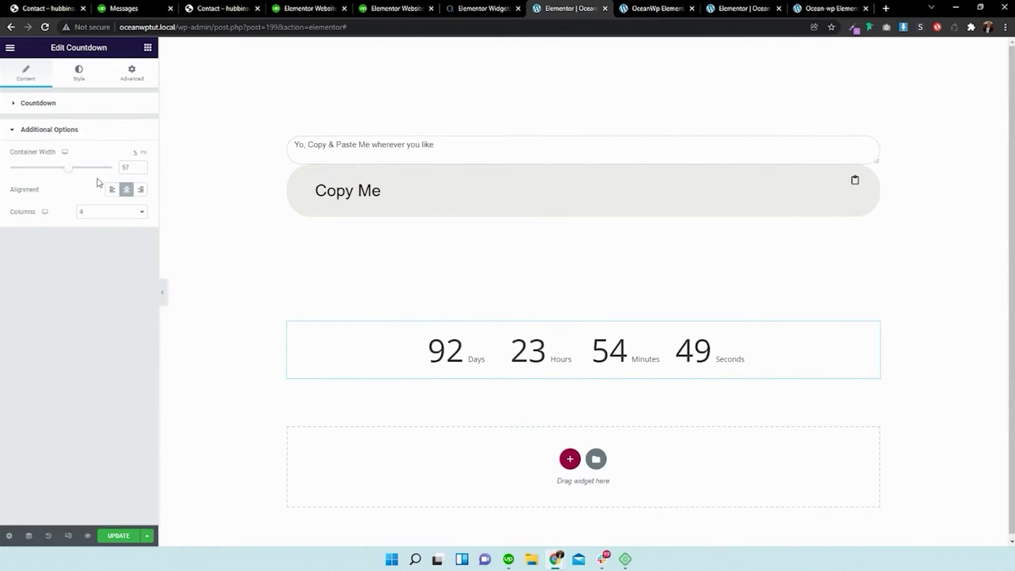
left_click(112, 190)
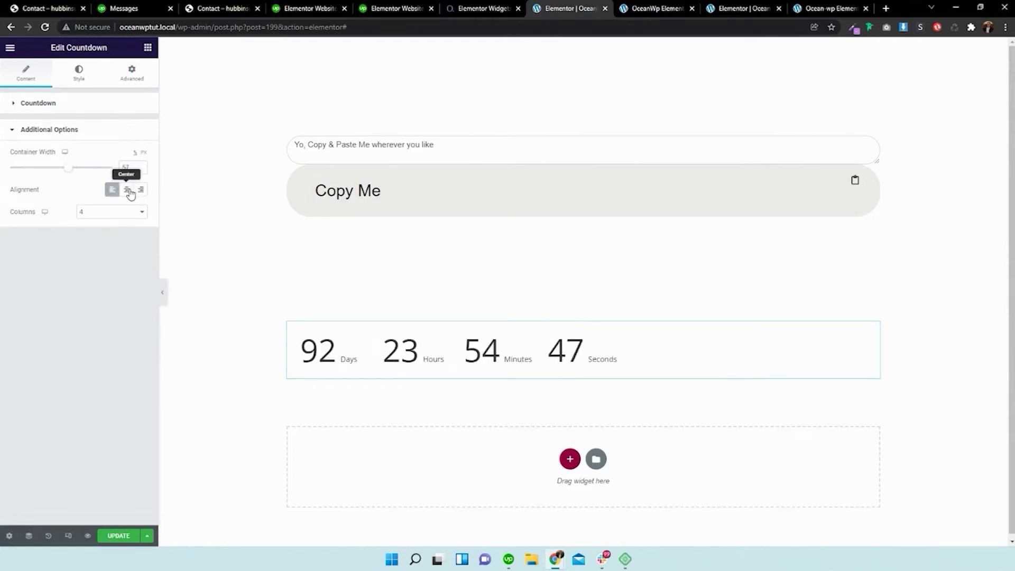
left_click(127, 190)
left_click(141, 189)
- Lay the countdown out in 4 columns on a single row
left_click(132, 212)
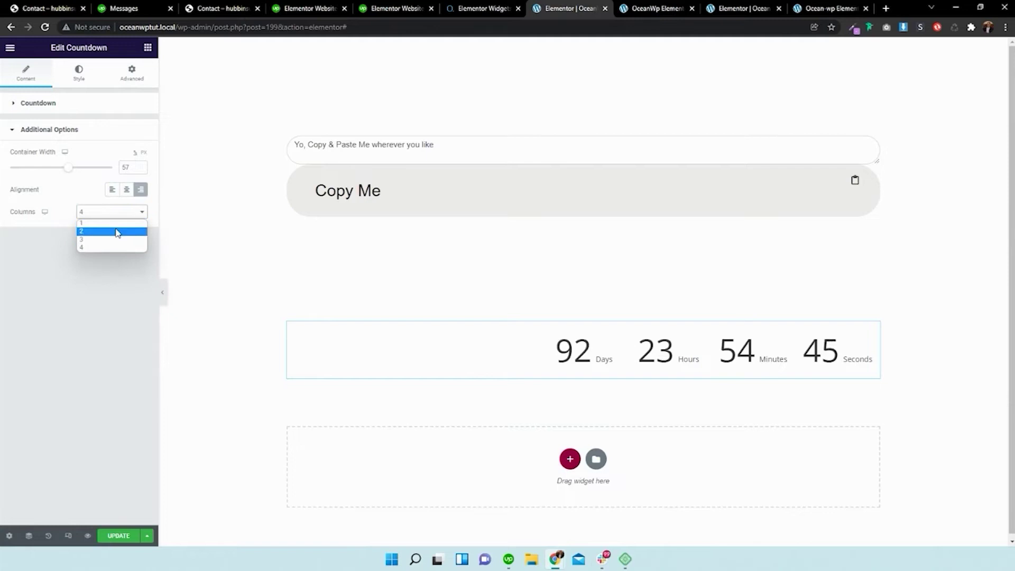
left_click(118, 230)
left_click(111, 214)
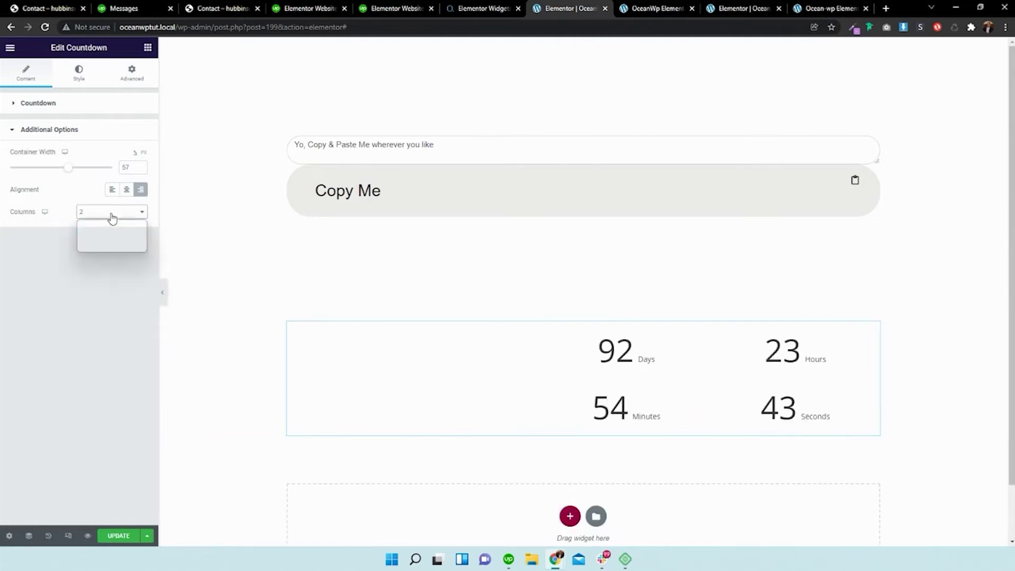
left_click(100, 241)
left_click(93, 213)
left_click(82, 253)
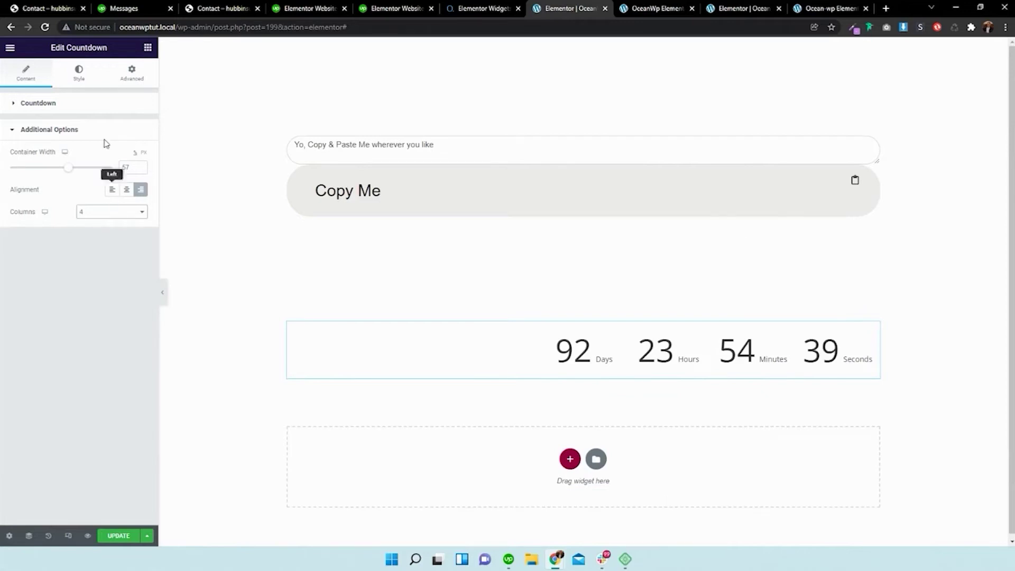
left_click(87, 80)
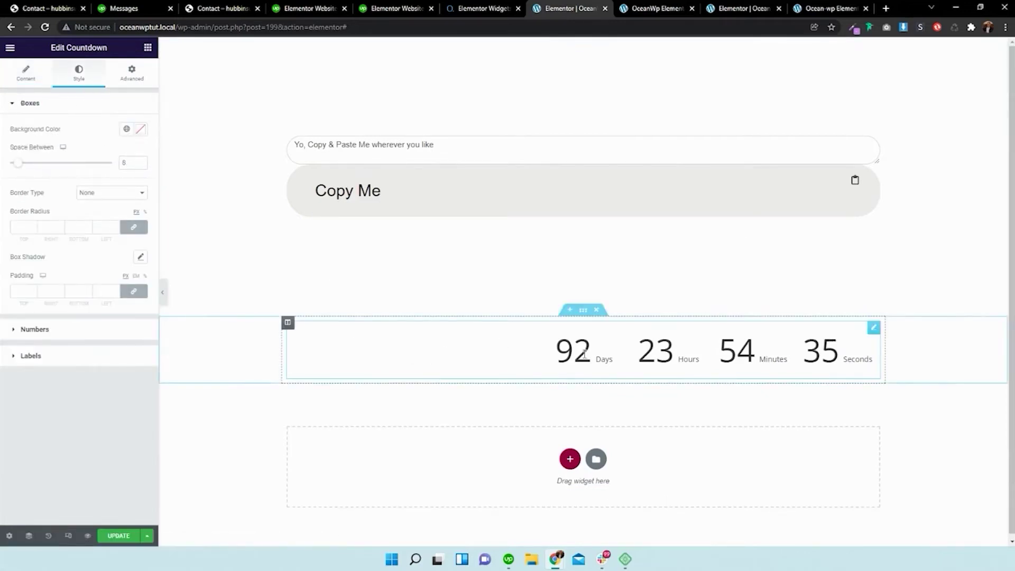
- Space the countdown boxes 42 apart with a solid border of width 2
left_click_drag(19, 164, 55, 175)
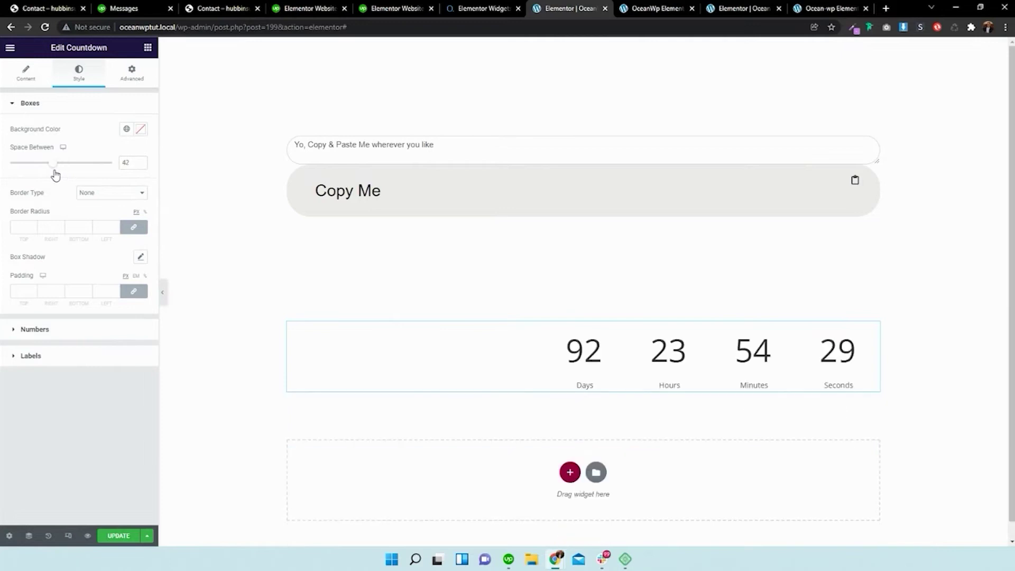
left_click(79, 194)
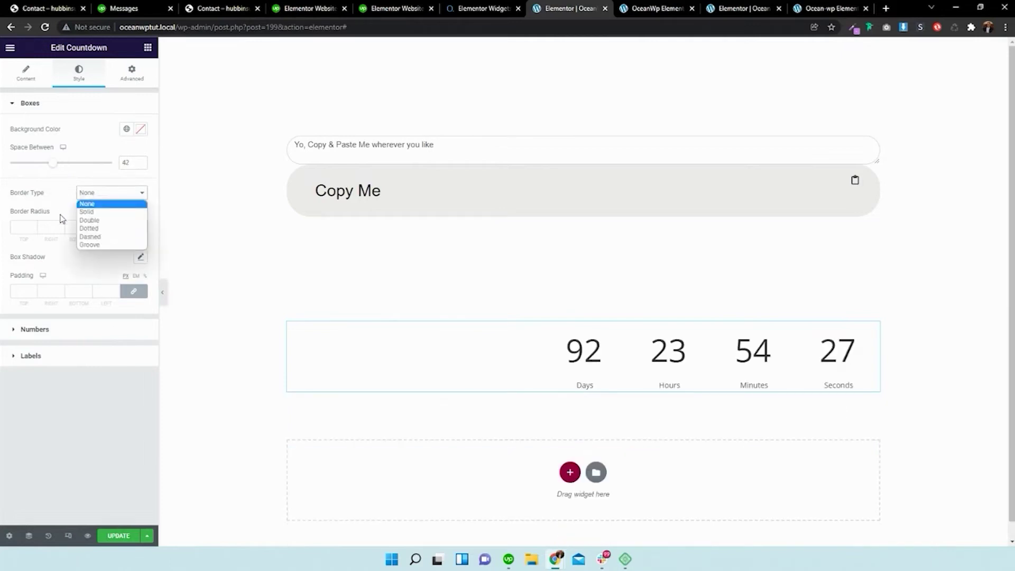
left_click(85, 211)
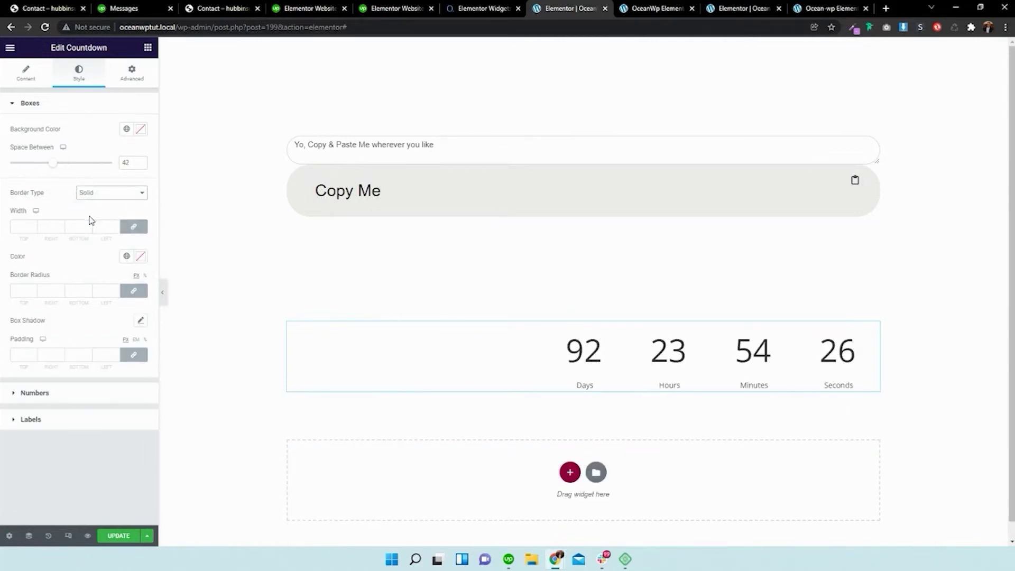
left_click(38, 228)
type("2")
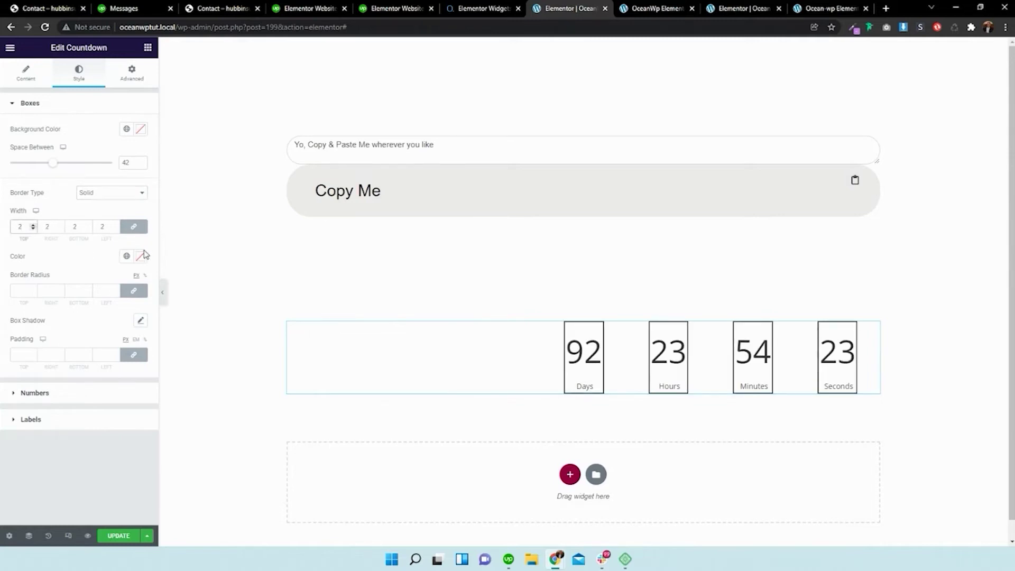
- Make the box borders red, round the corners to 28, and apply the box shadow
left_click(140, 256)
left_click_drag(137, 296, 151, 294)
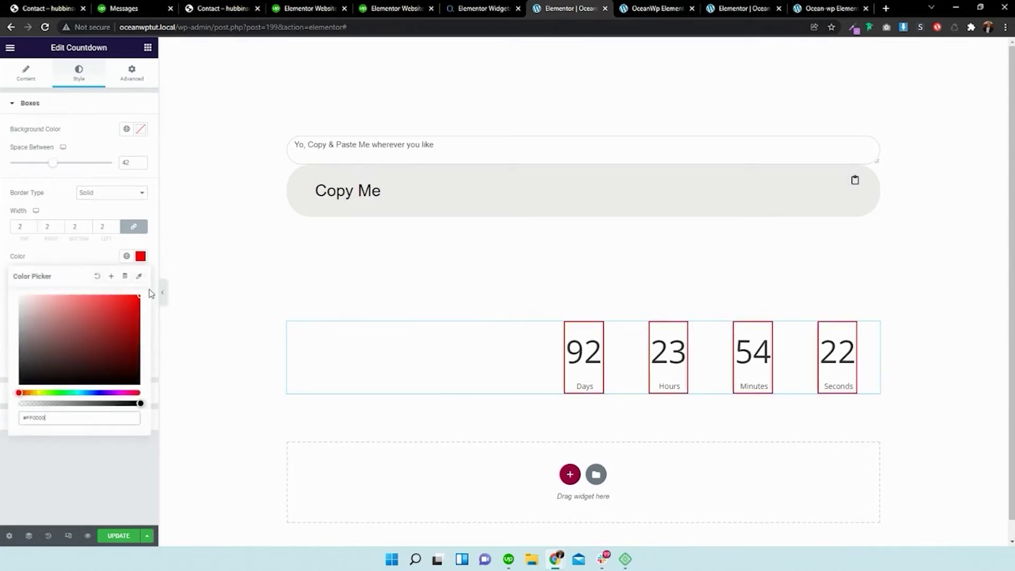
left_click(98, 267)
left_click(33, 289)
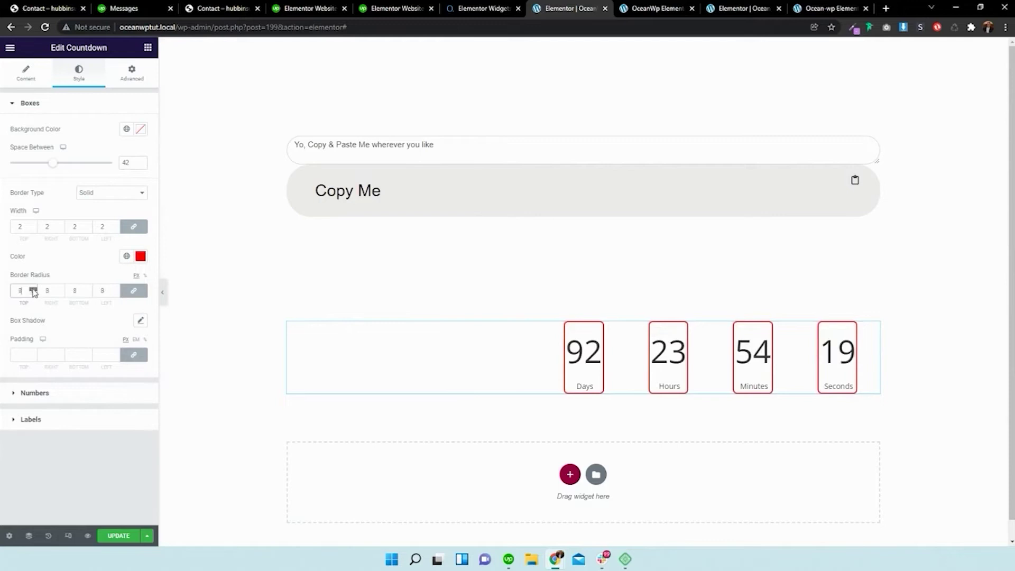
left_click(141, 320)
left_click(86, 286)
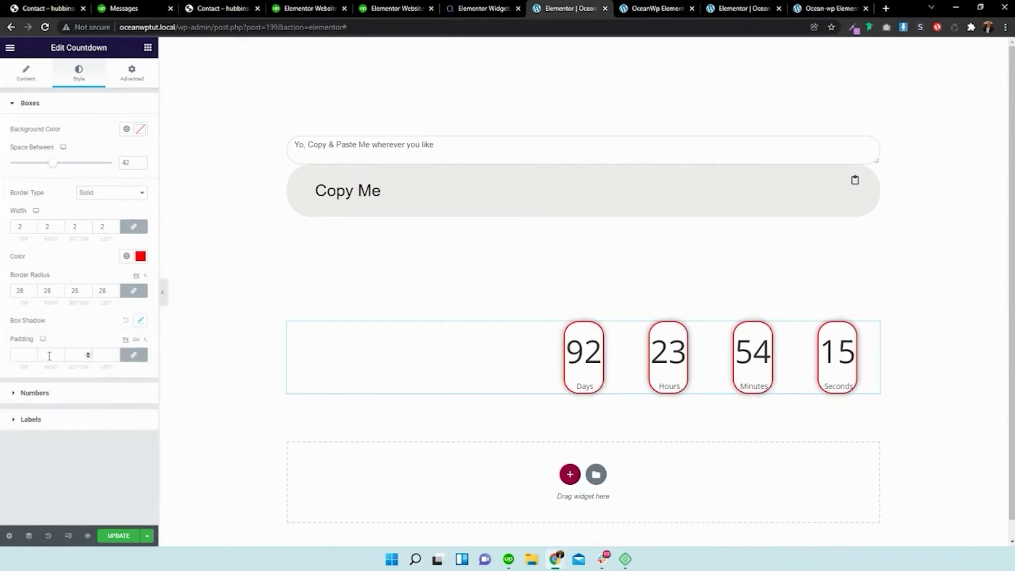
- Adjust the countdown box padding, leaving the left padding at 0
left_click(33, 353)
left_click(33, 354)
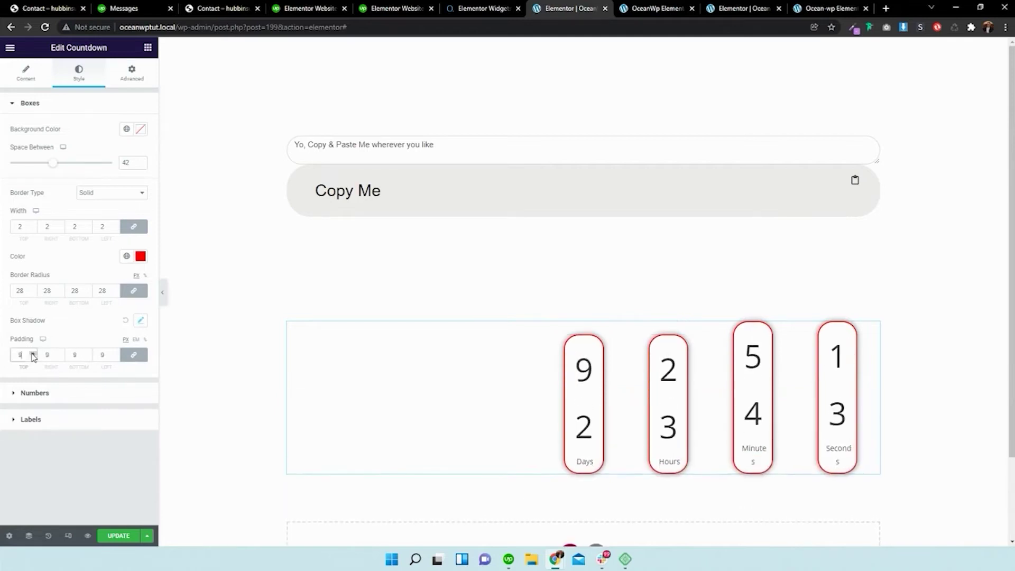
left_click(32, 358)
left_click(33, 358)
left_click(33, 358)
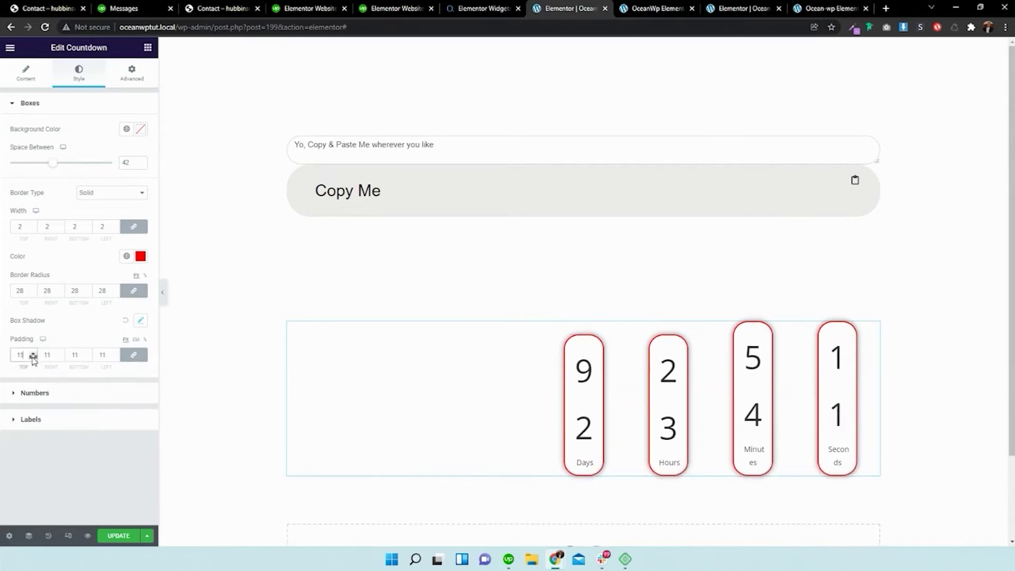
left_click(32, 358)
left_click(33, 358)
left_click(33, 358)
left_click(32, 353)
left_click(33, 353)
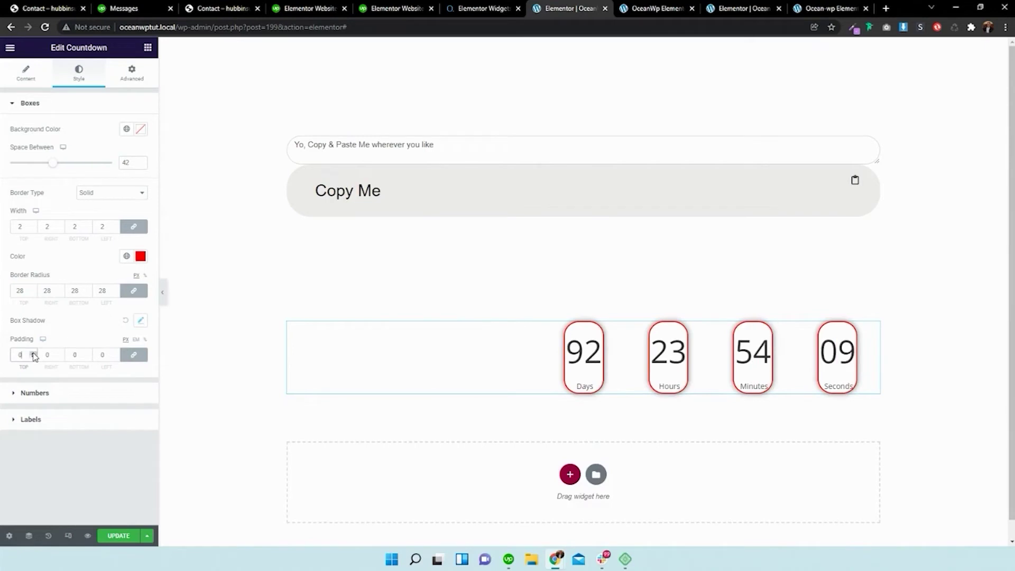
left_click(33, 353)
left_click(123, 356)
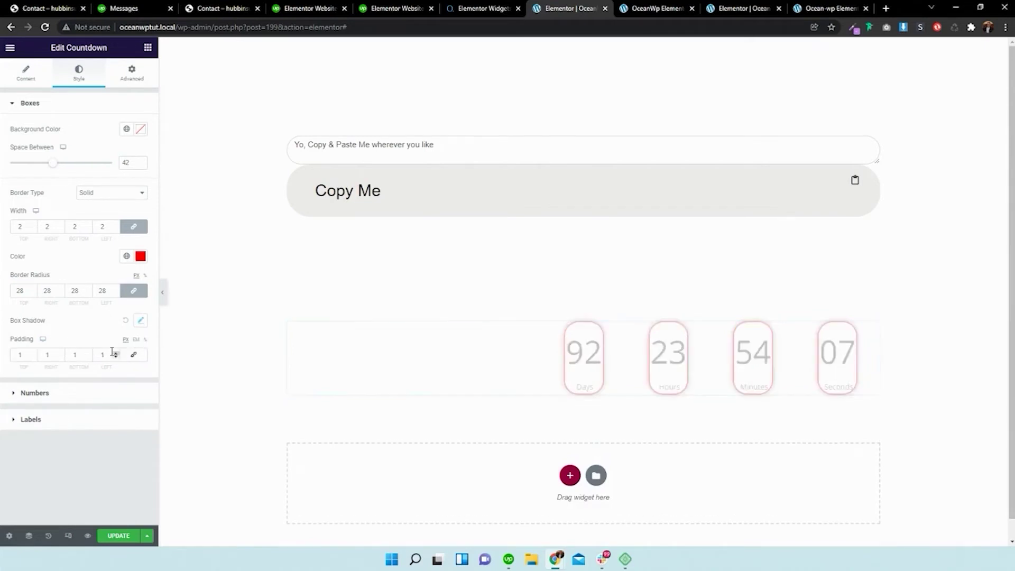
left_click(116, 353)
left_click(115, 357)
left_click(116, 357)
left_click(115, 357)
left_click(115, 357)
left_click(115, 357)
left_click(116, 358)
left_click(116, 357)
left_click(115, 358)
left_click(115, 357)
left_click(91, 397)
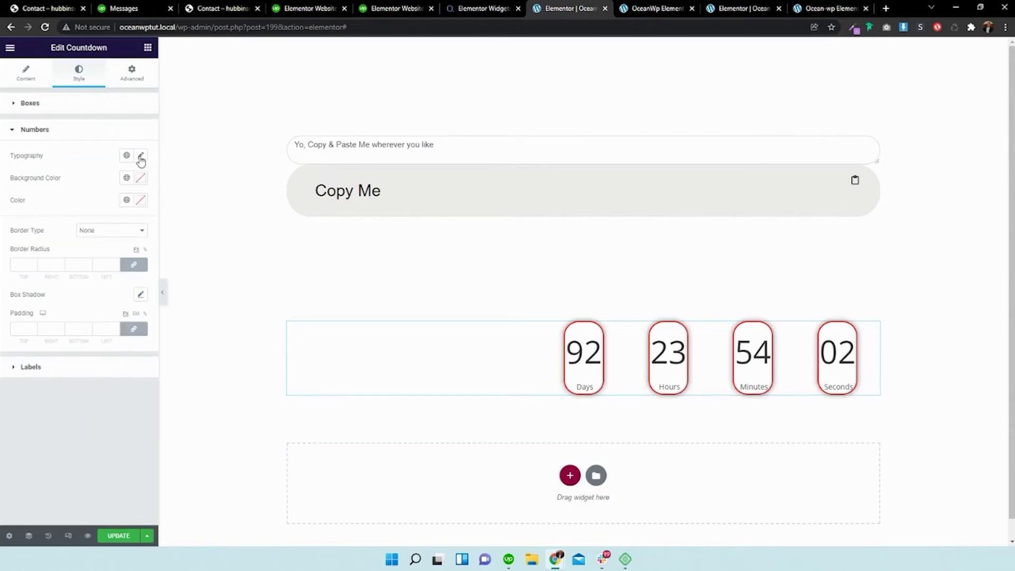
- Give the countdown numbers a black background and white text
left_click(140, 178)
left_click(95, 243)
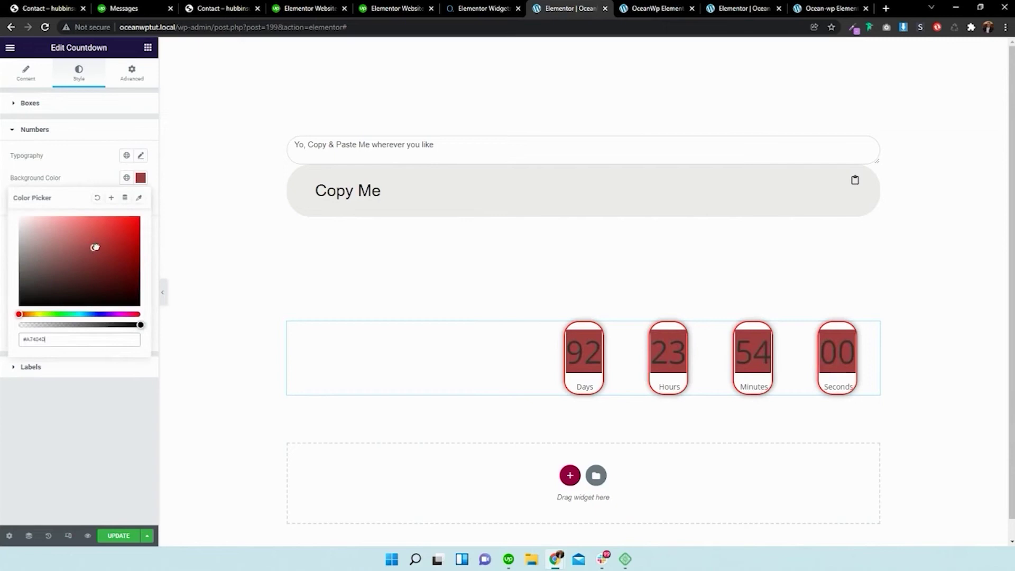
left_click(79, 240)
left_click_drag(79, 241, 15, 312)
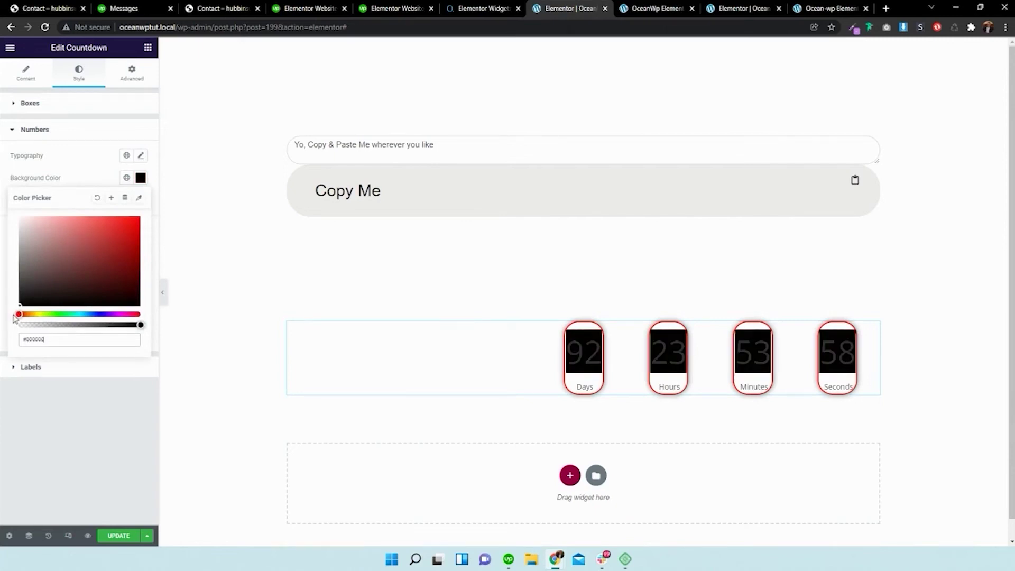
left_click(93, 179)
left_click(141, 200)
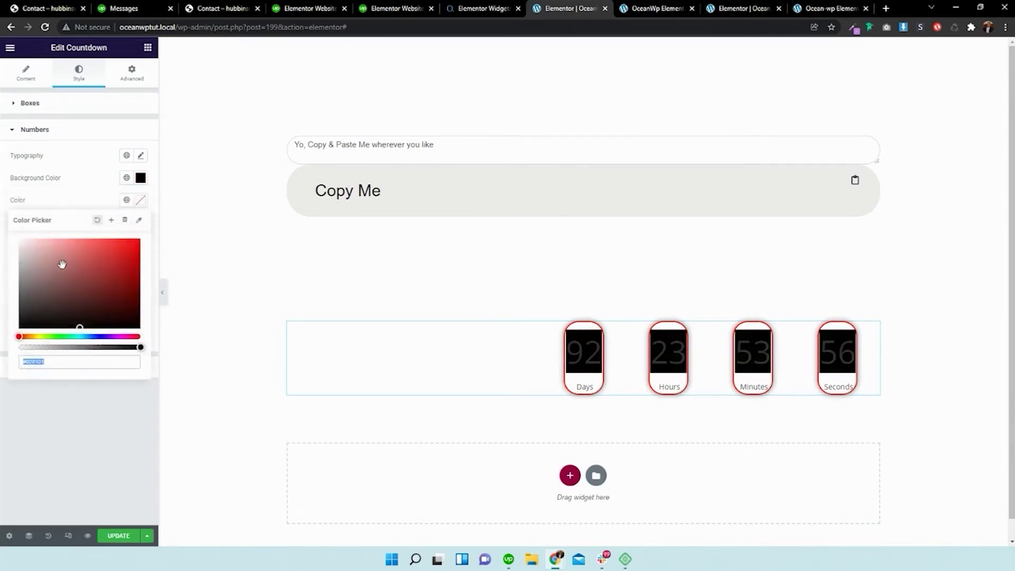
left_click_drag(62, 264, 11, 221)
left_click(74, 204)
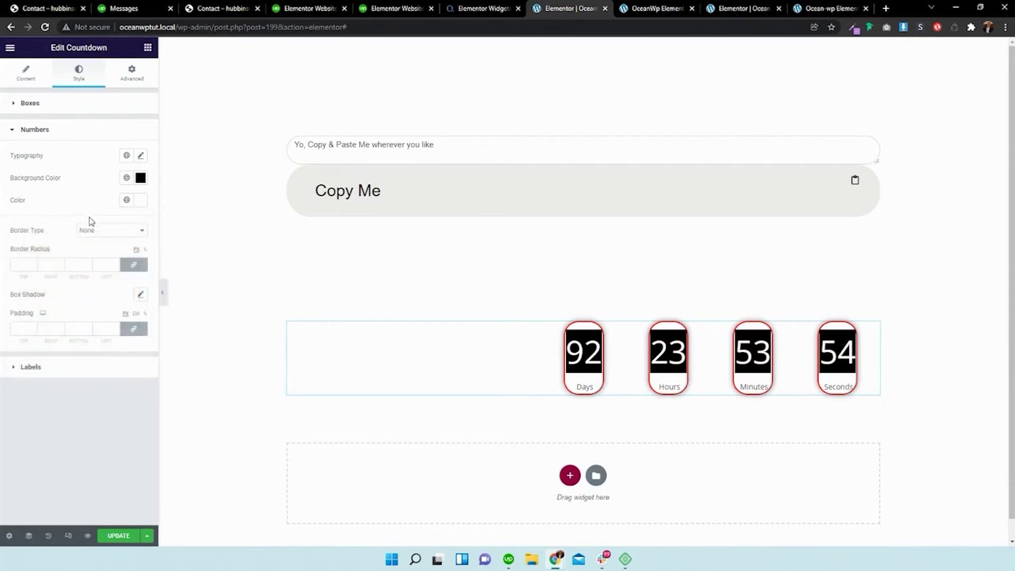
- Give the countdown labels a bright red background, white text and a solid border
left_click(33, 366)
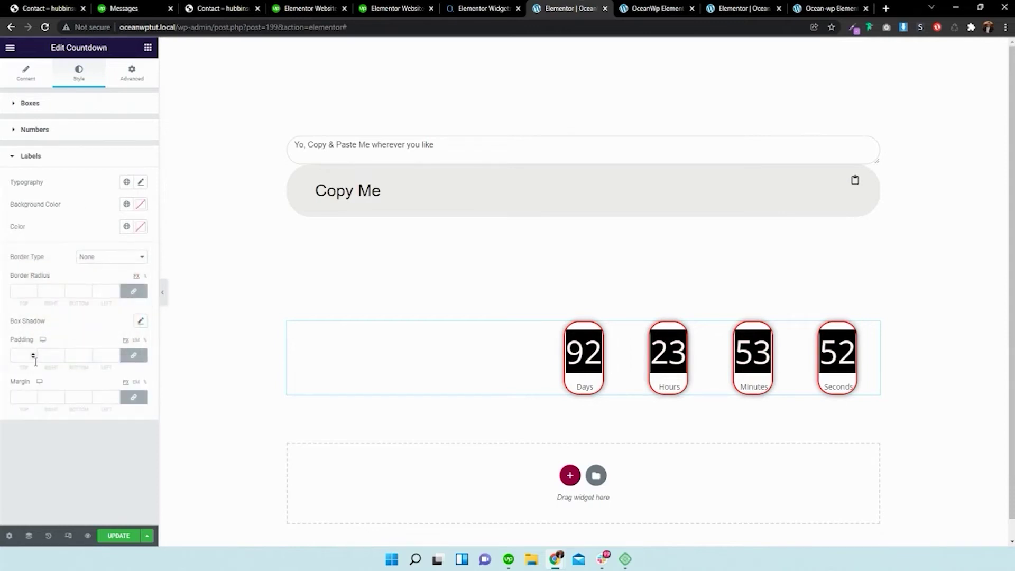
left_click(140, 204)
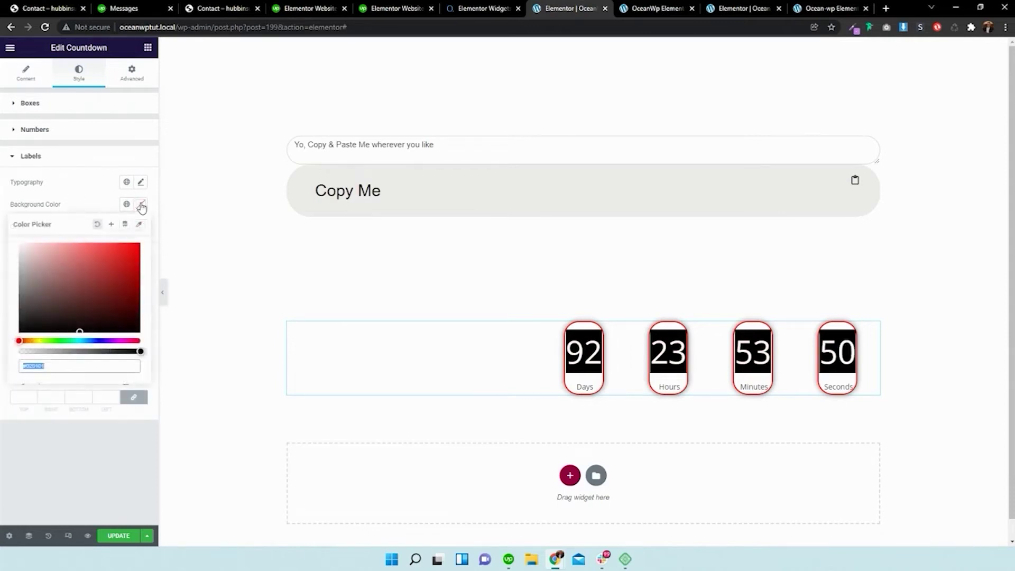
left_click(141, 206)
left_click(140, 205)
left_click(39, 284)
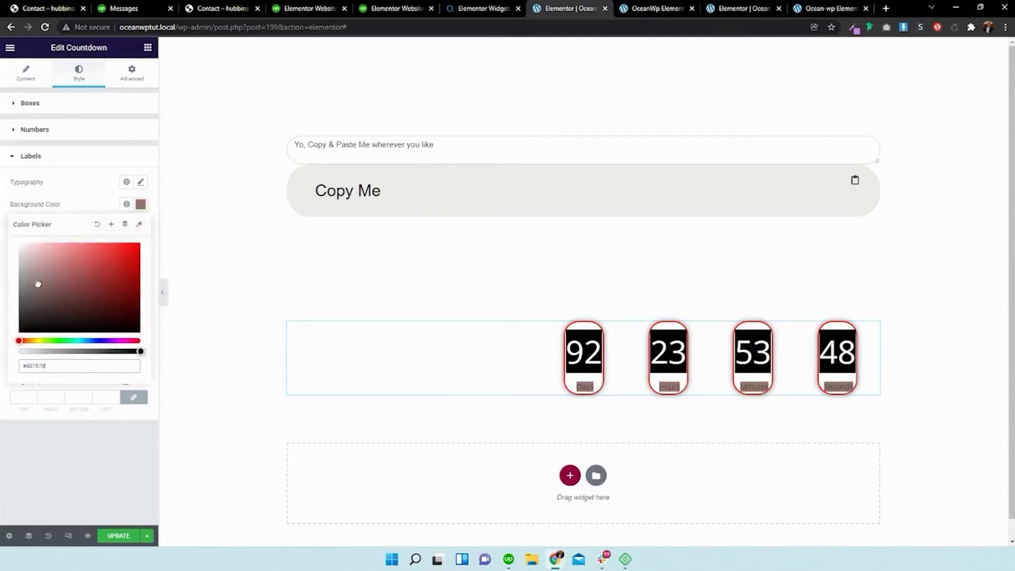
left_click(117, 244)
left_click(87, 216)
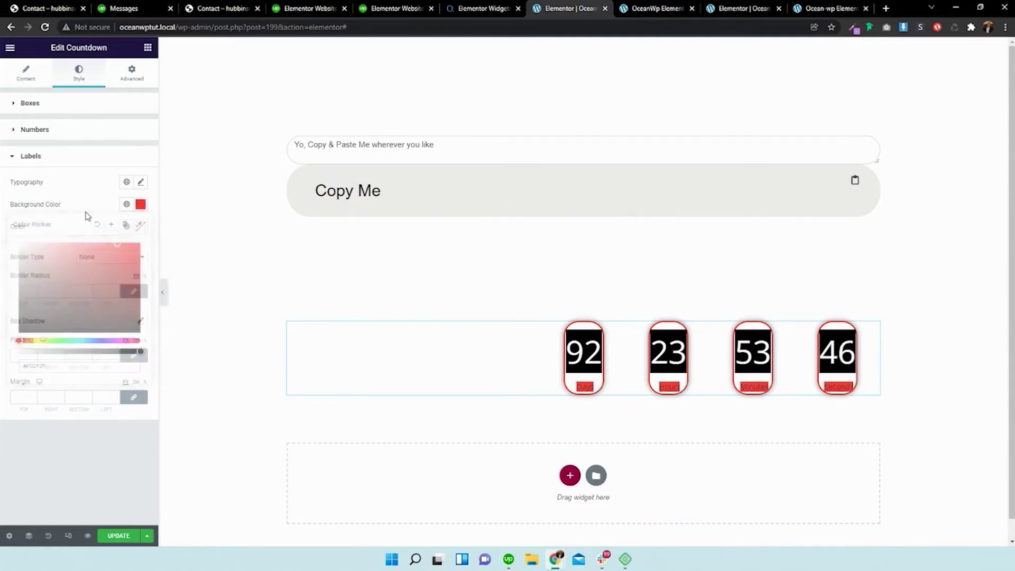
left_click(140, 227)
left_click(19, 266)
left_click(57, 229)
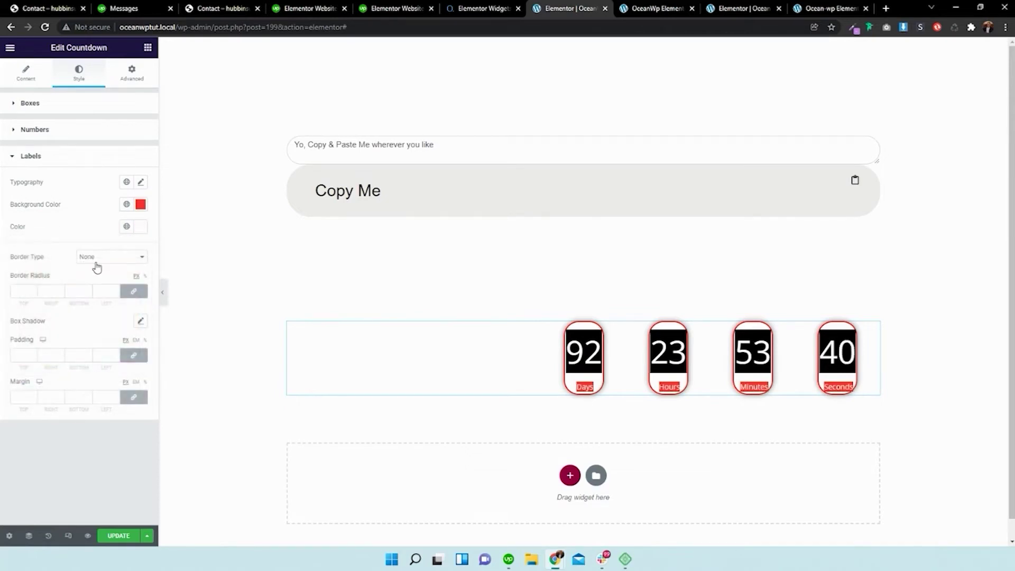
left_click(96, 264)
left_click(90, 275)
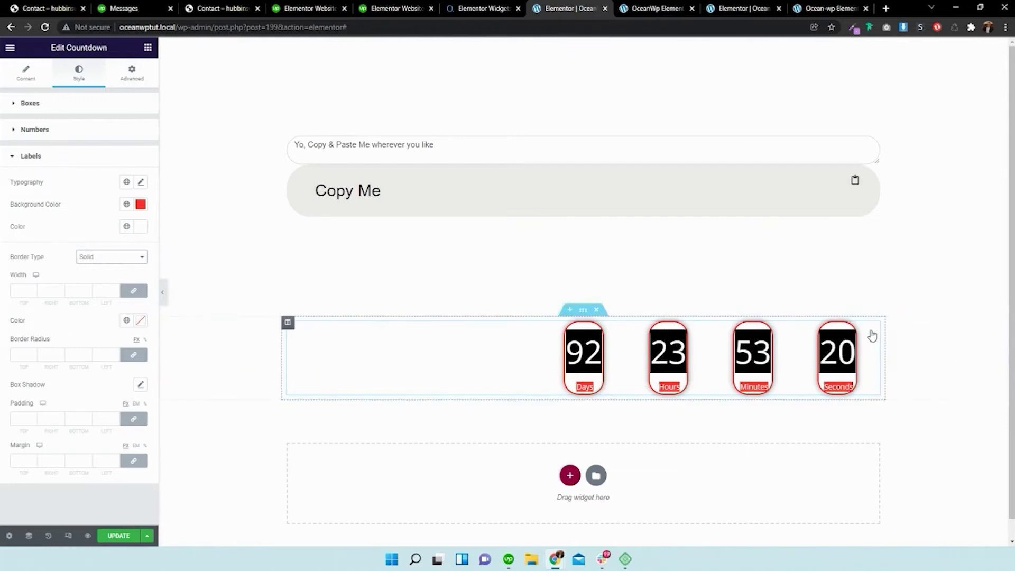
left_click(25, 72)
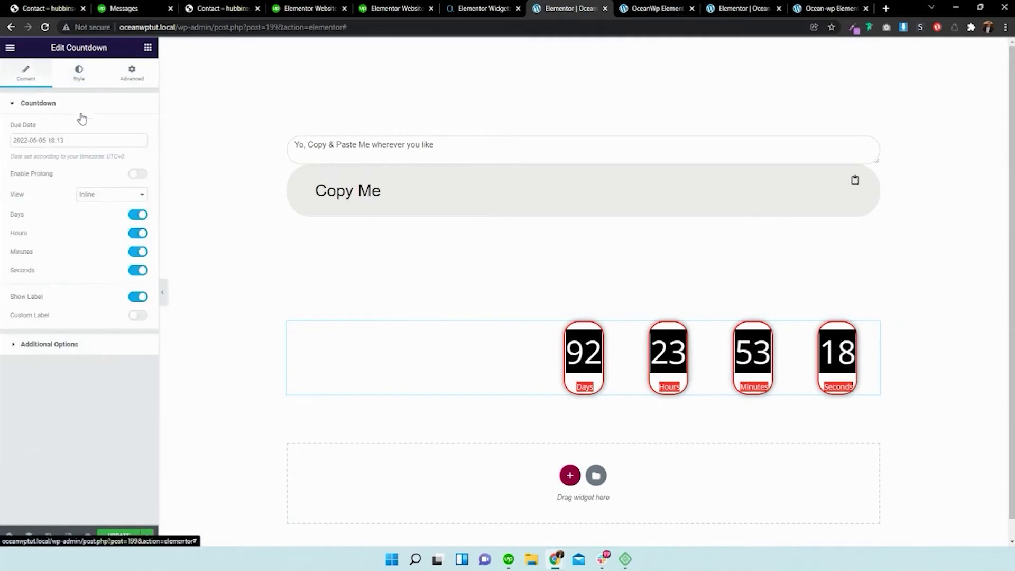
- Enable Custom Label and rename the labels to Dae, Huure, Minute and Secondes
left_click(133, 316)
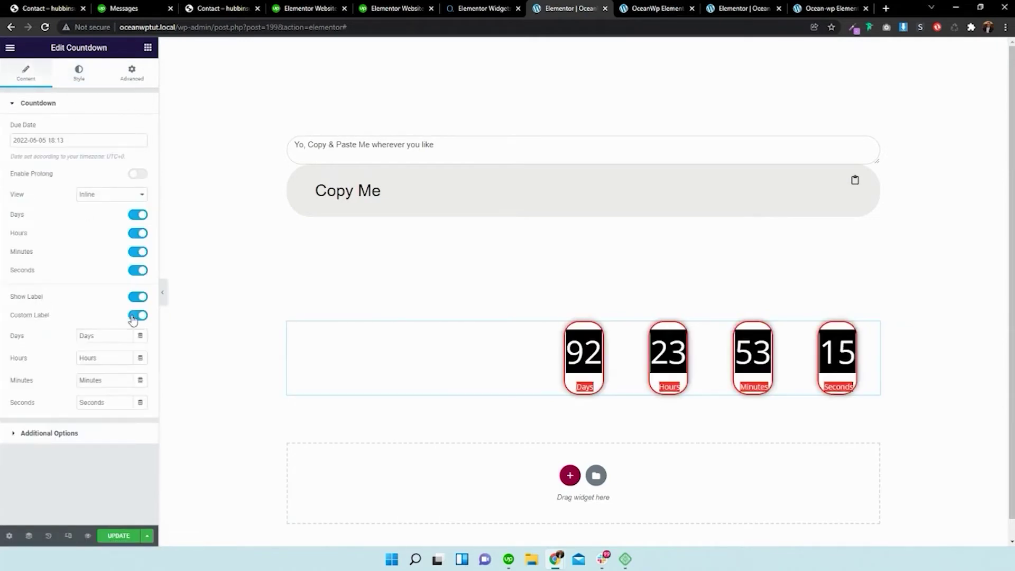
double_click(103, 329)
type("Da")
double_click(94, 359)
type("Huure")
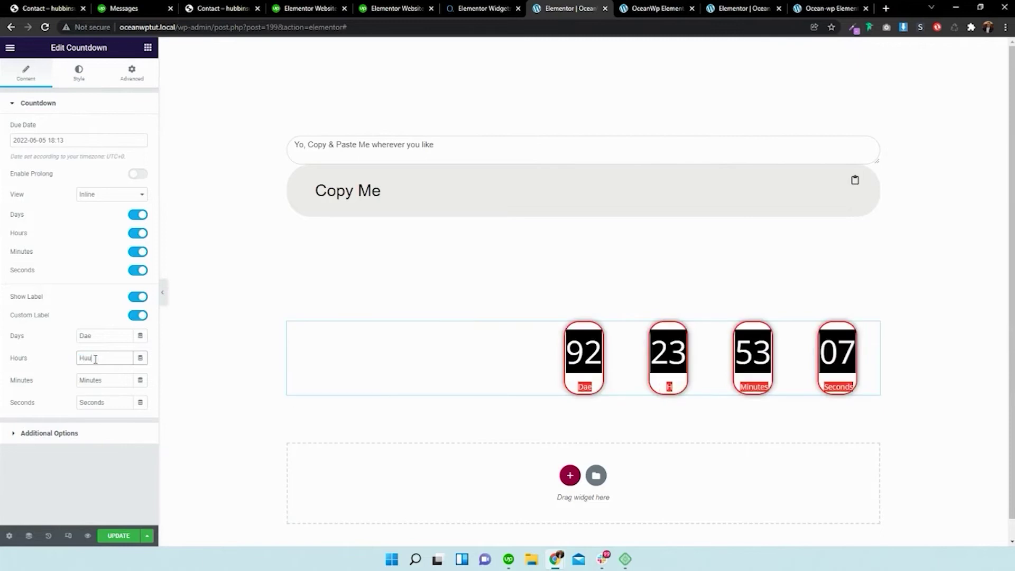
double_click(96, 379)
type("Minute")
left_click(103, 404)
double_click(102, 404)
type("Seconde")
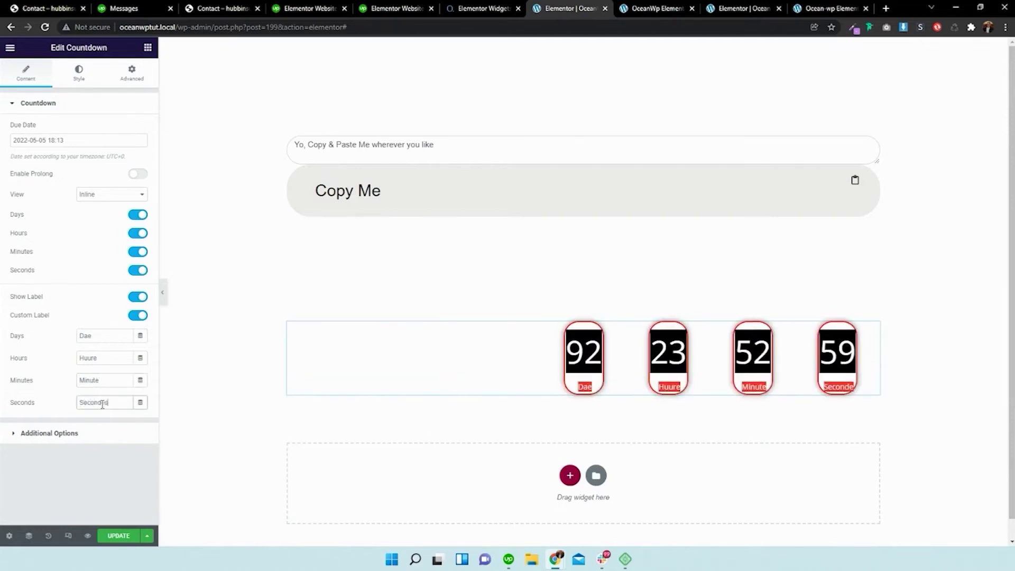
type("s")
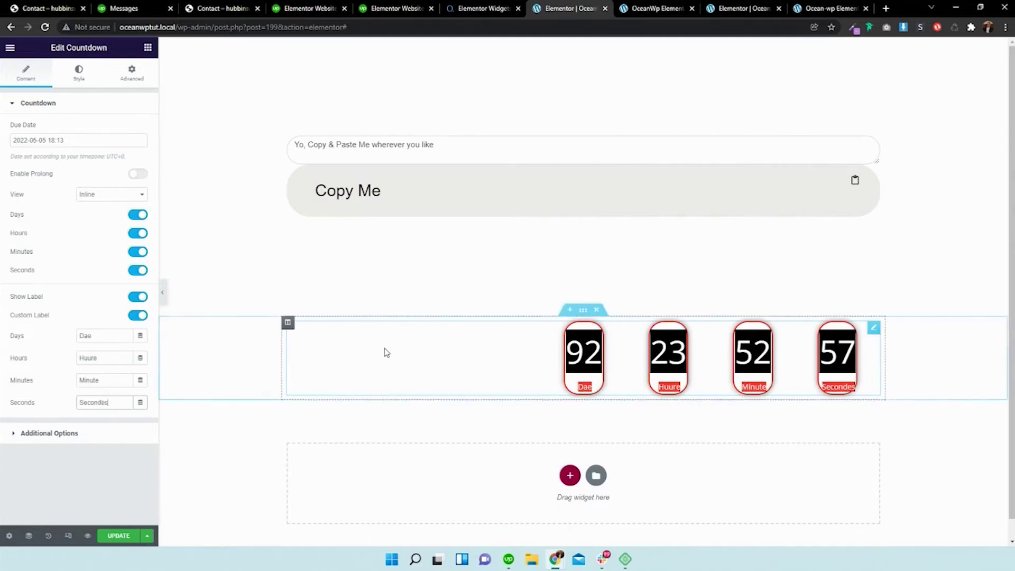
scroll(557, 333, "down", 1)
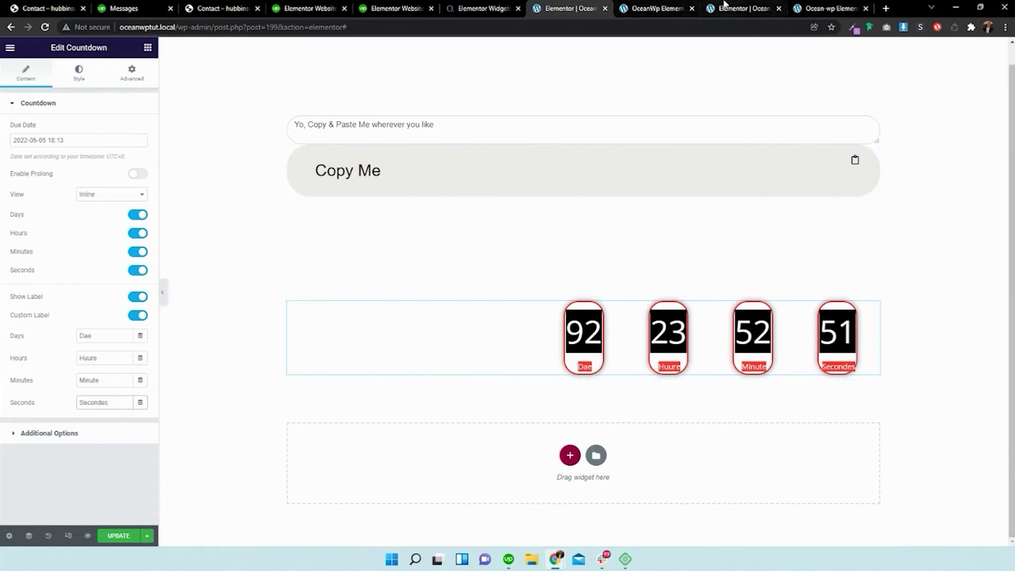
- Review the other editor and copy-content preview tabs, then return to the countdown editor
left_click(740, 8)
scroll(608, 93, "down", 4)
scroll(608, 93, "down", 8)
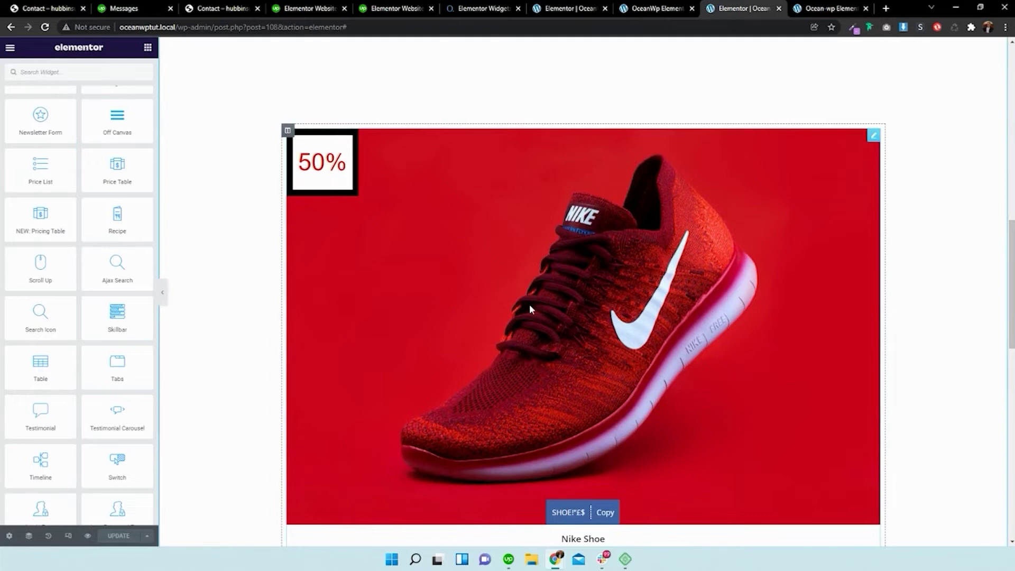
scroll(530, 309, "down", 1)
left_click(636, 6)
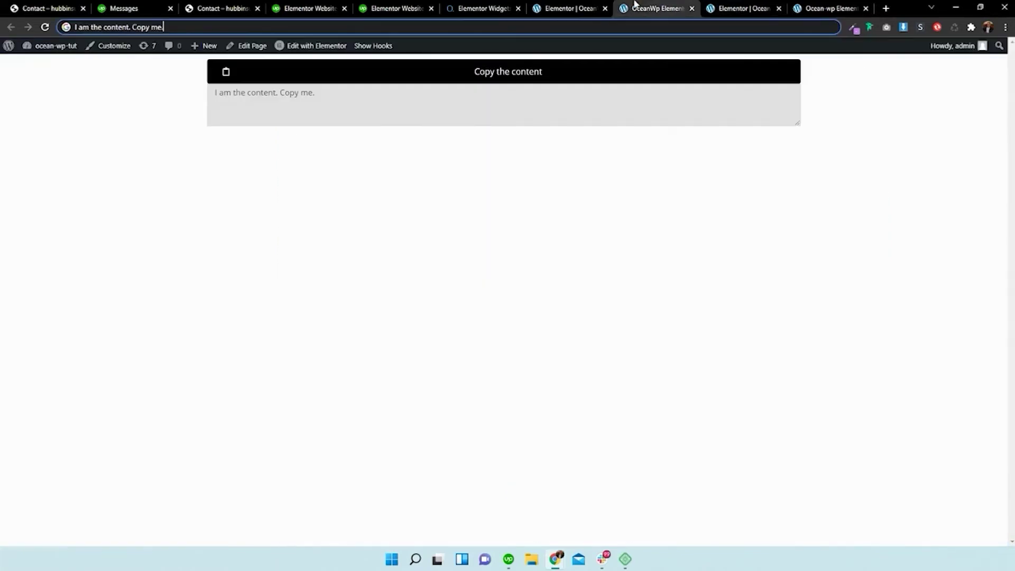
left_click(569, 7)
- Add a single-column section below the countdown and drop the NEW Coupon widget into it
left_click(567, 459)
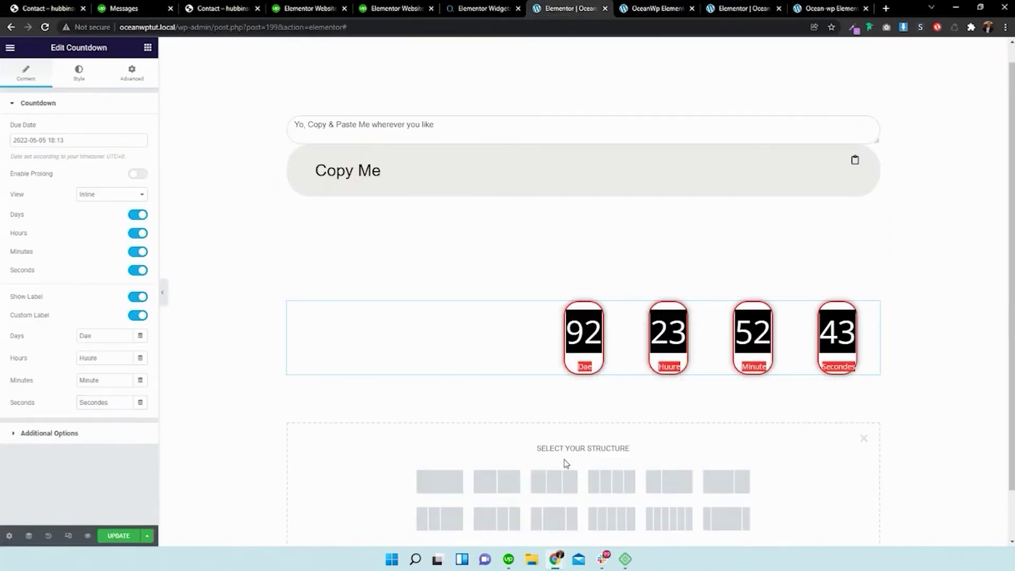
left_click(440, 480)
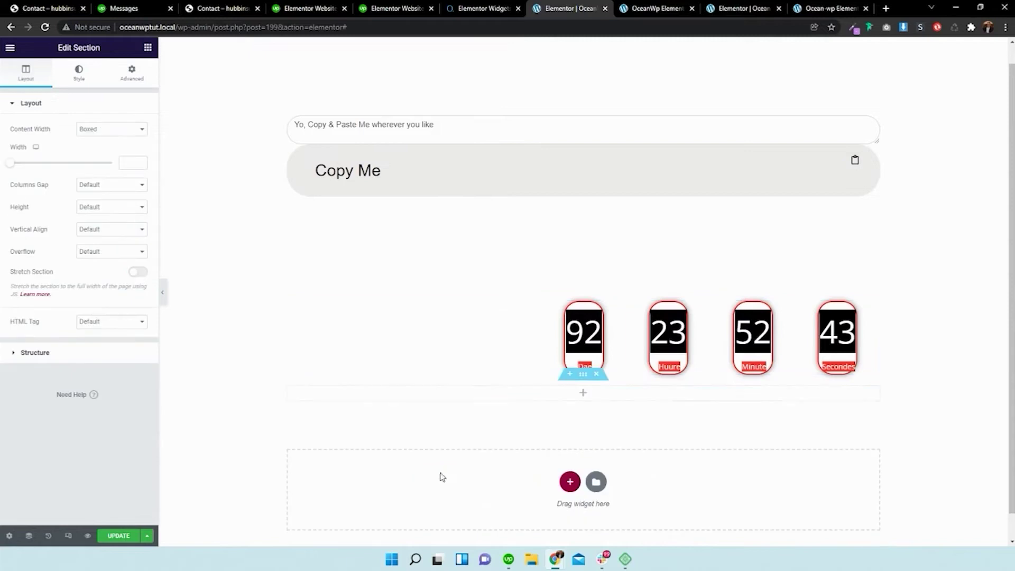
left_click(147, 49)
left_click_drag(105, 144, 593, 400)
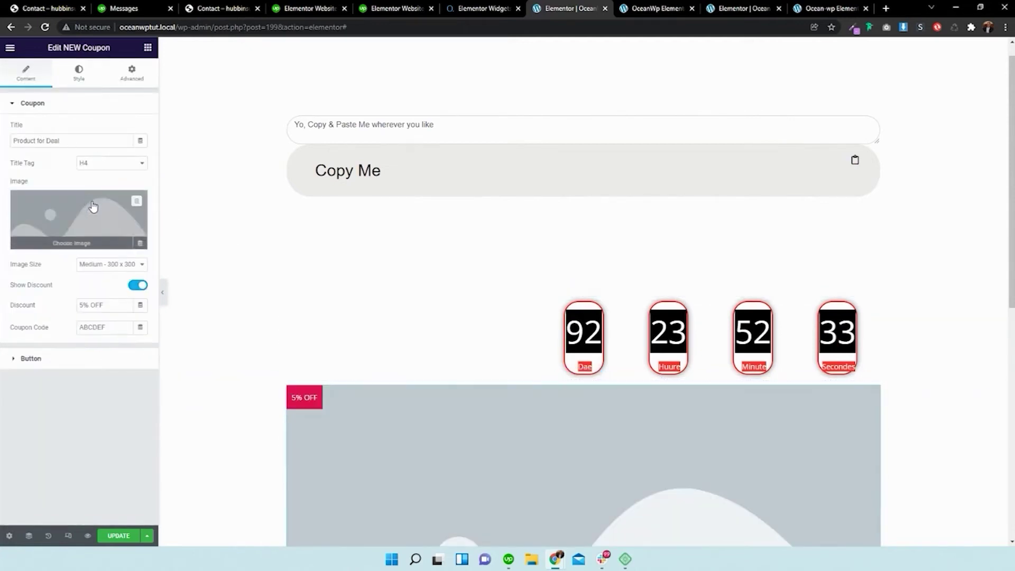
scroll(265, 217, "down", 3)
- Insert the red Nike shoe image from the Media Library at Full image size
left_click(69, 242)
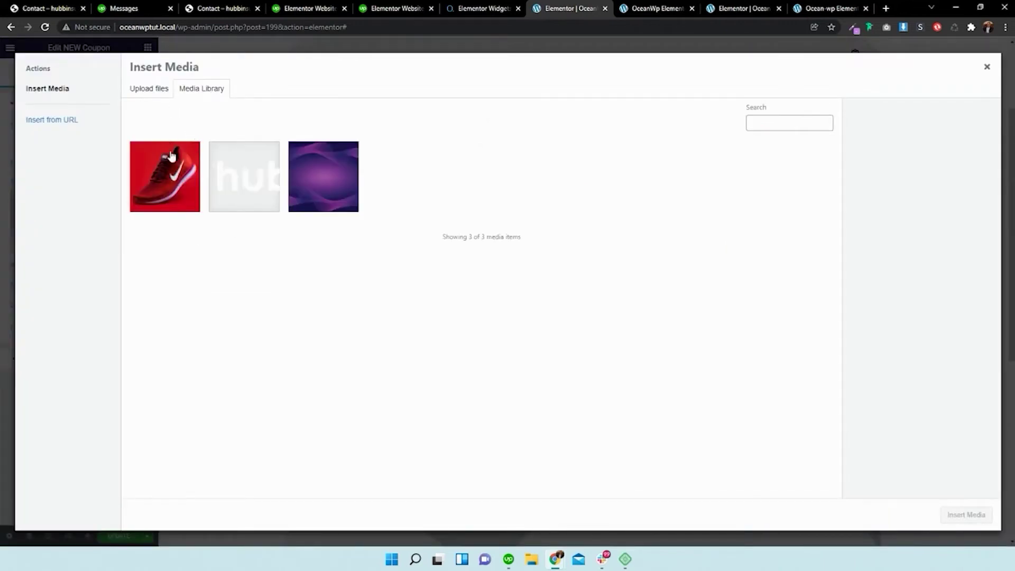
left_click(170, 176)
left_click(966, 515)
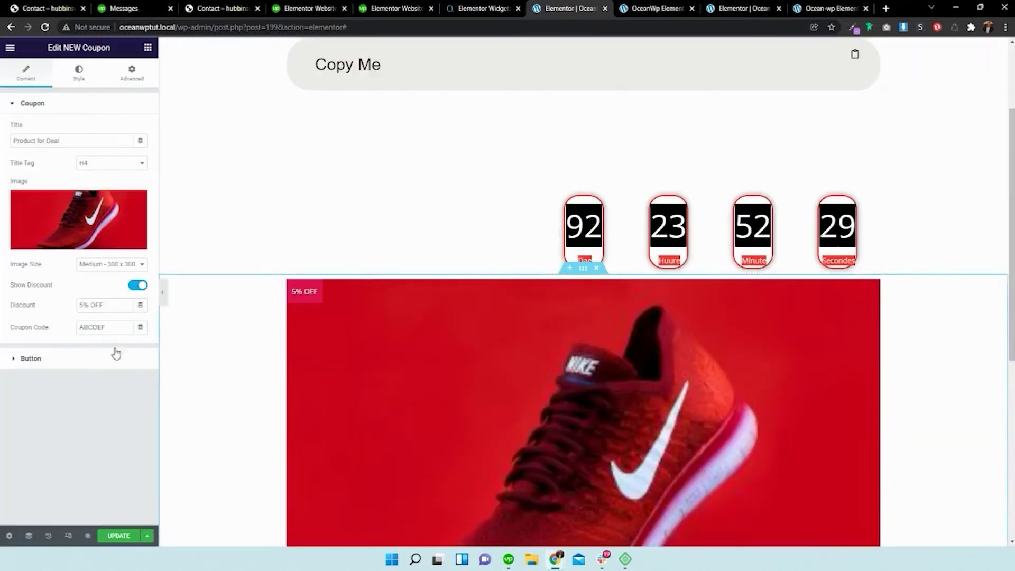
left_click(92, 265)
left_click(95, 326)
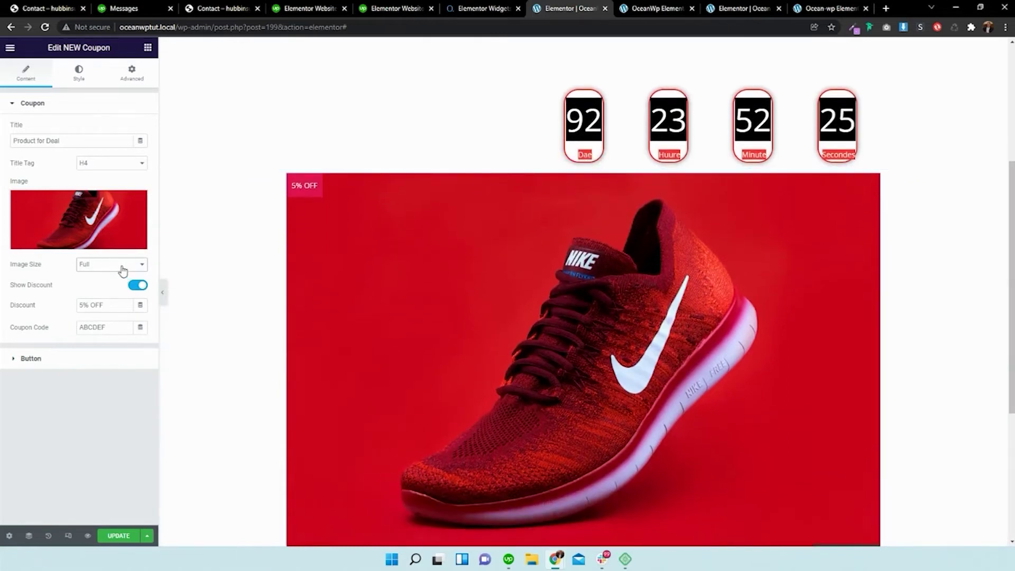
- Set the discount text to '70% Off' and the coupon code to 'BUYME!123'
triple_click(116, 305)
type("70")
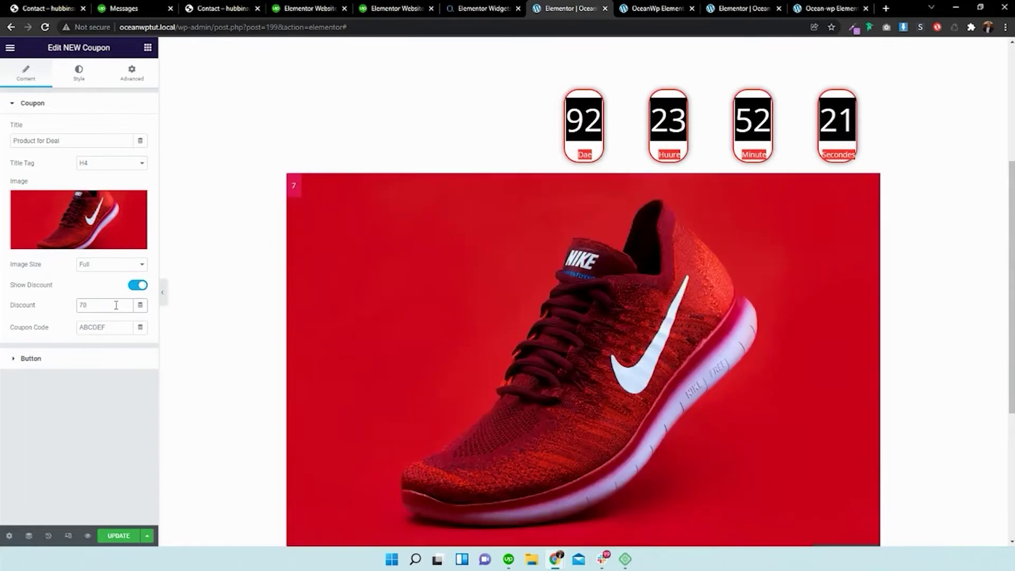
type("% Off")
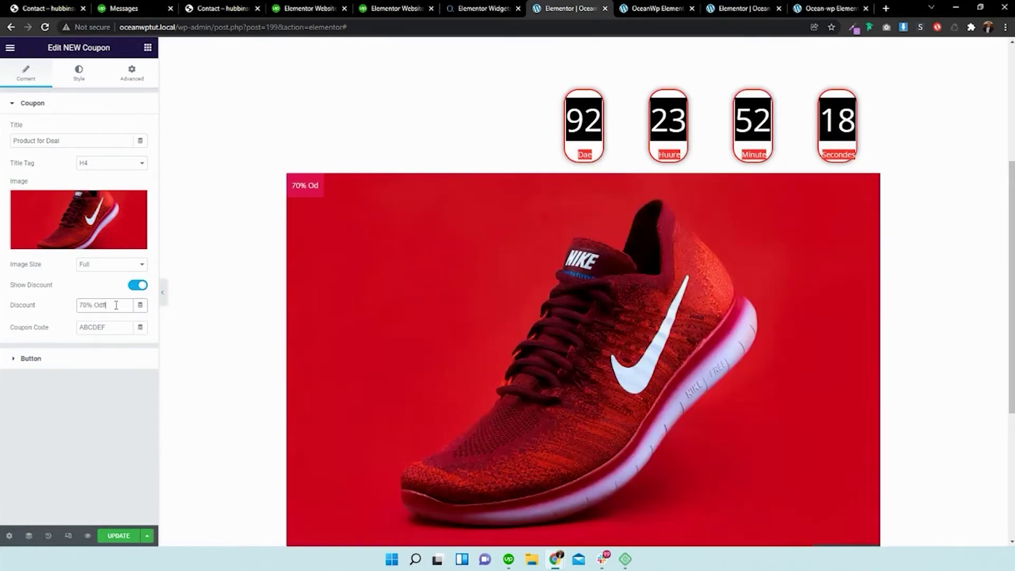
key("BackSpace")
type("ff")
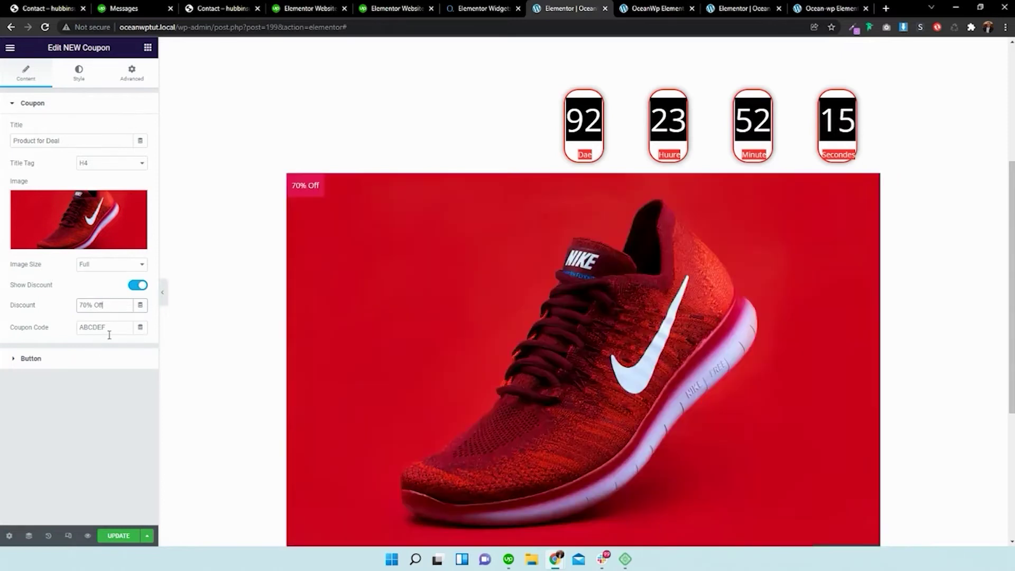
double_click(111, 333)
scroll(303, 329, "down", 2)
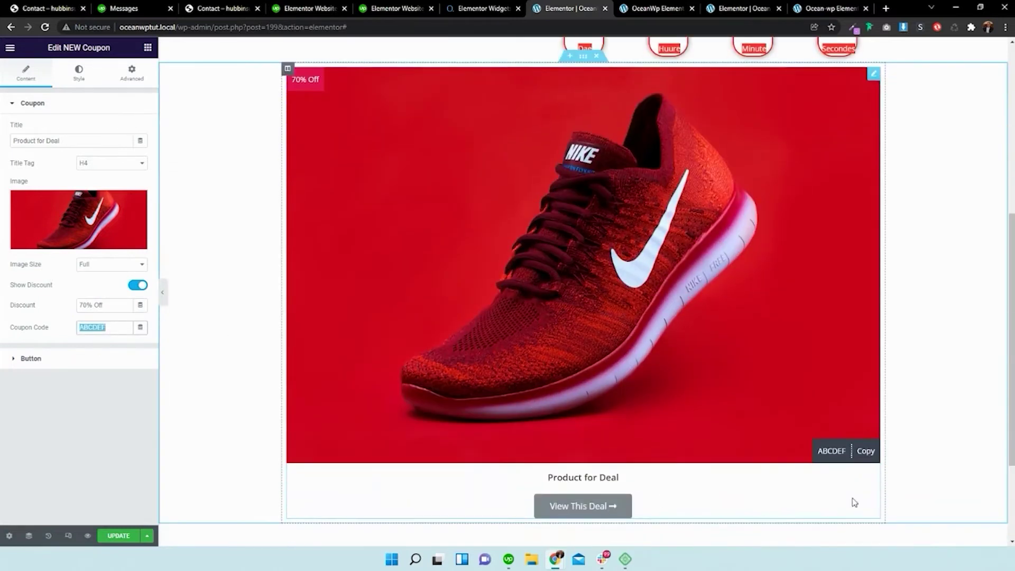
type("Buy")
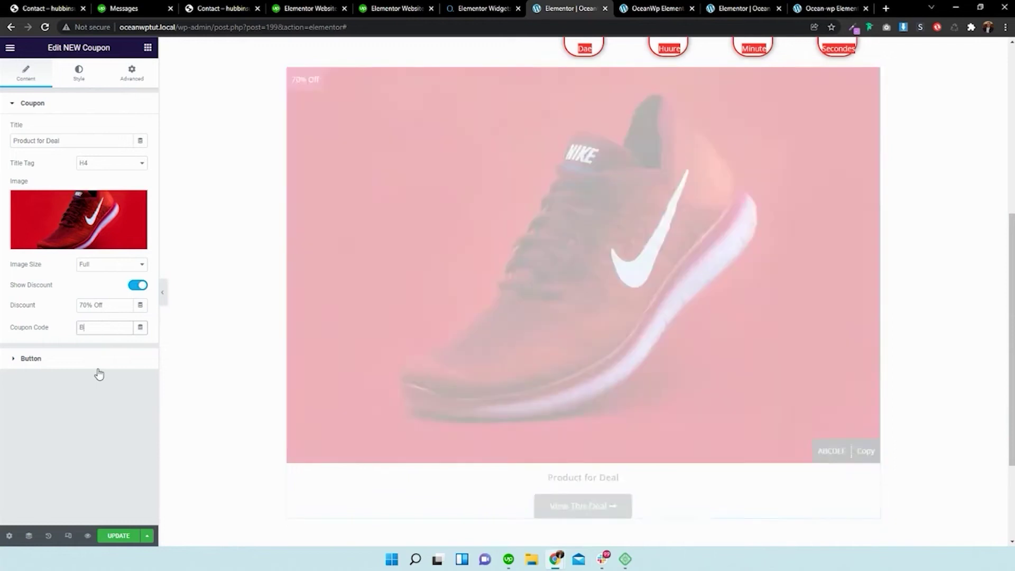
key("BackSpace")
key("BackSpace")
key("BackSpace")
type("BUYME!123")
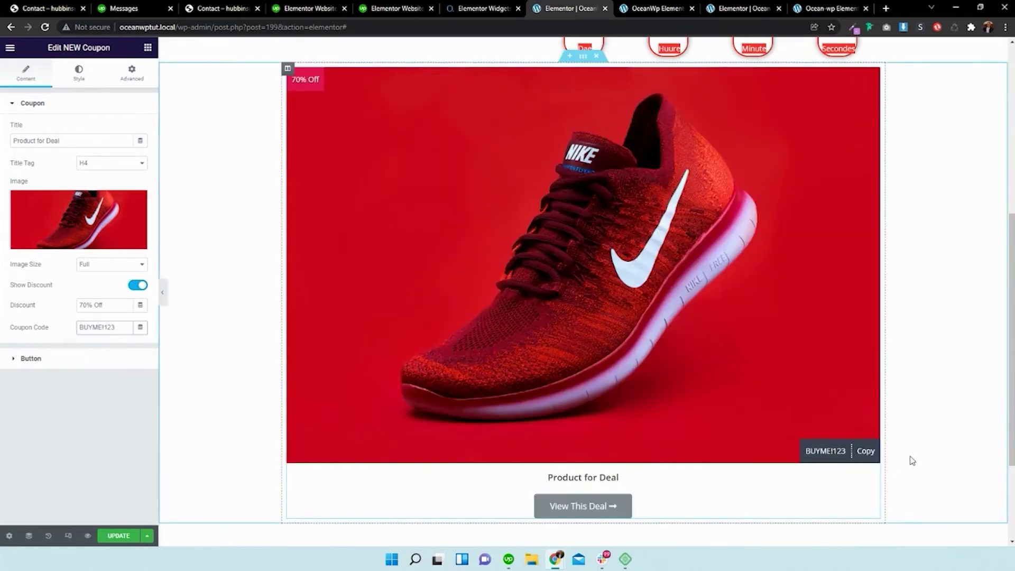
- Save the page with UPDATE and copy the coupon code from the live preview
left_click(850, 453)
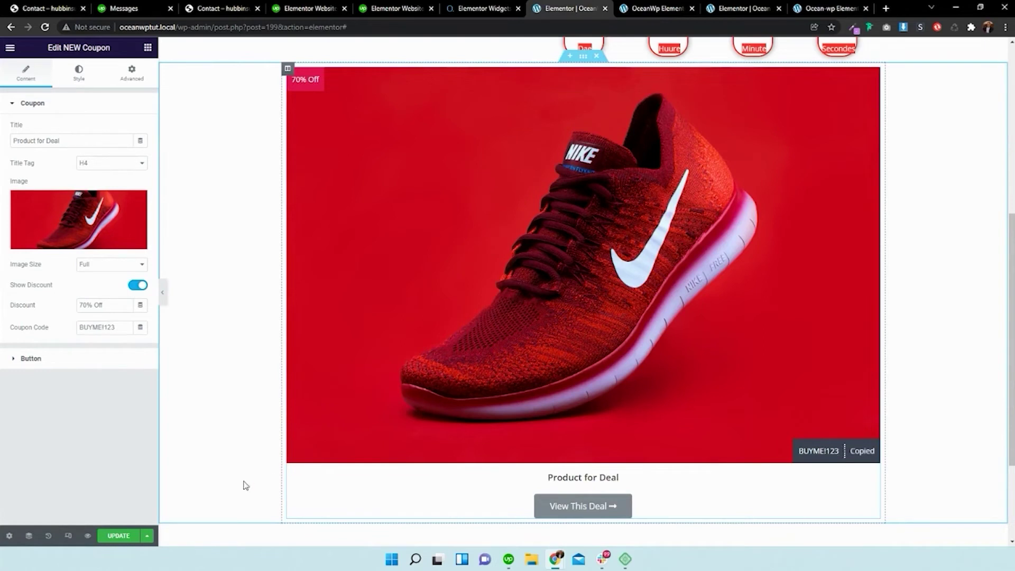
left_click(119, 535)
left_click(635, 7)
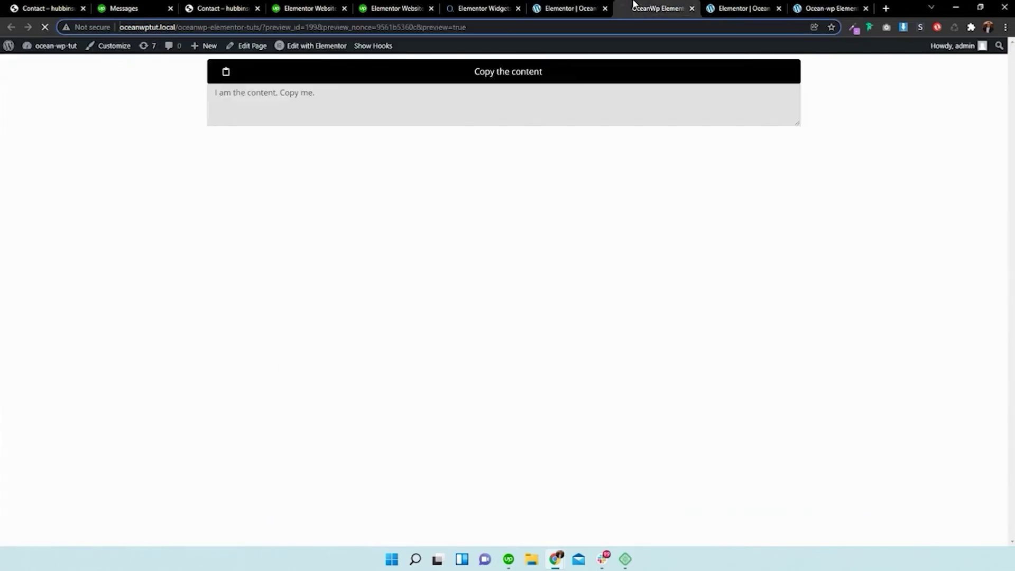
scroll(910, 181, "down", 6)
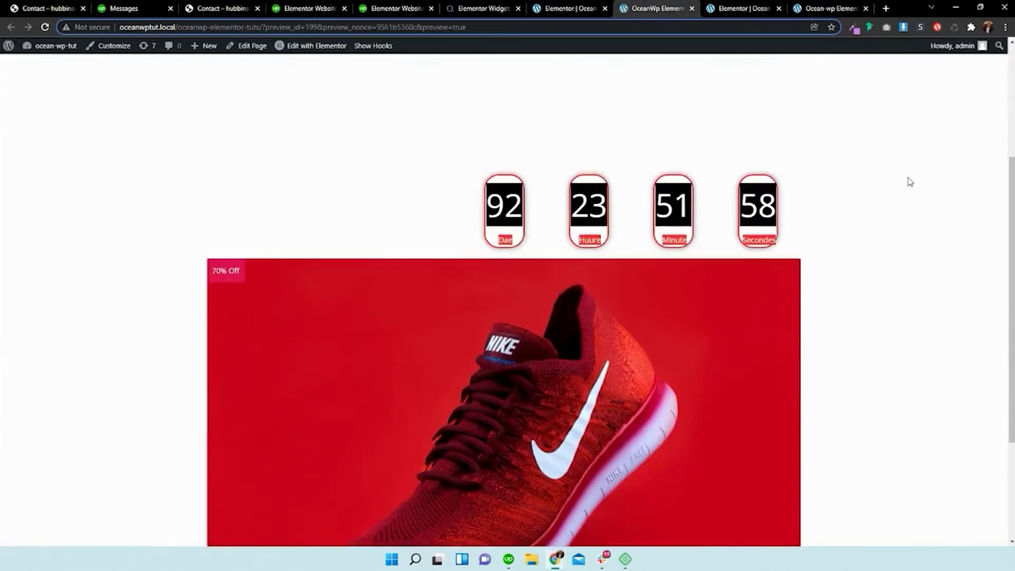
left_click(752, 476)
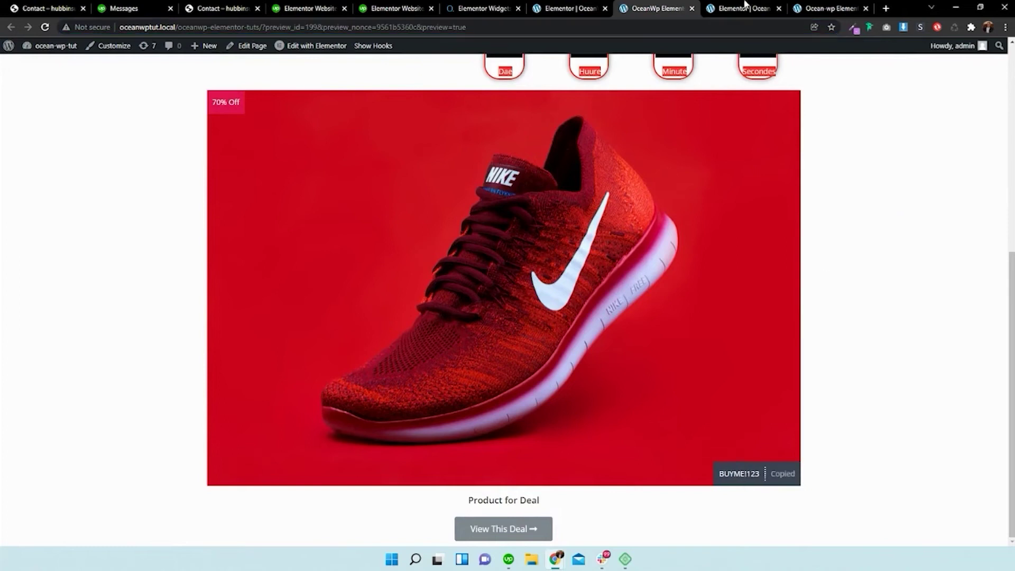
left_click(740, 7)
left_click(656, 8)
right_click(618, 31)
left_click(643, 101)
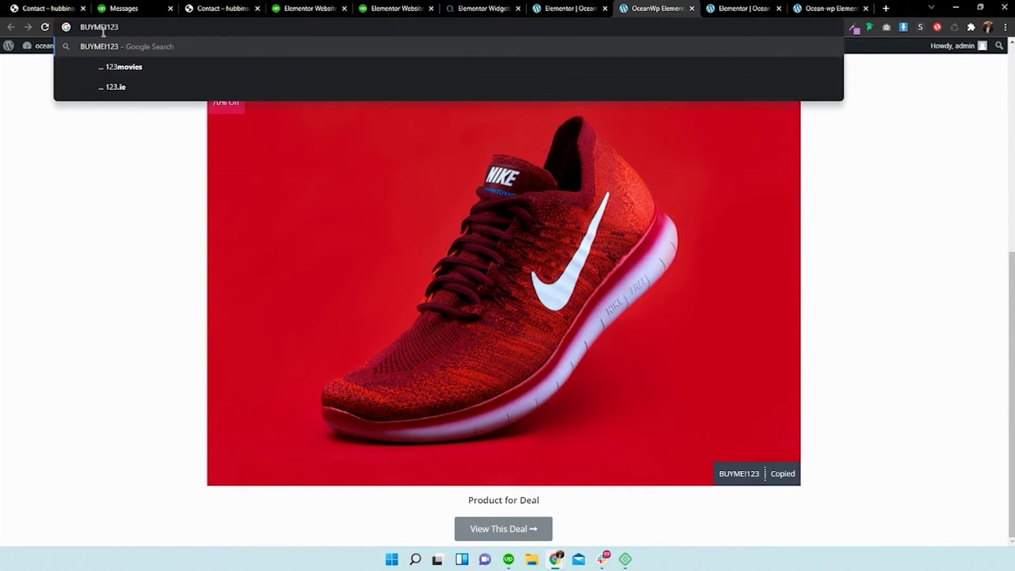
left_click(555, 8)
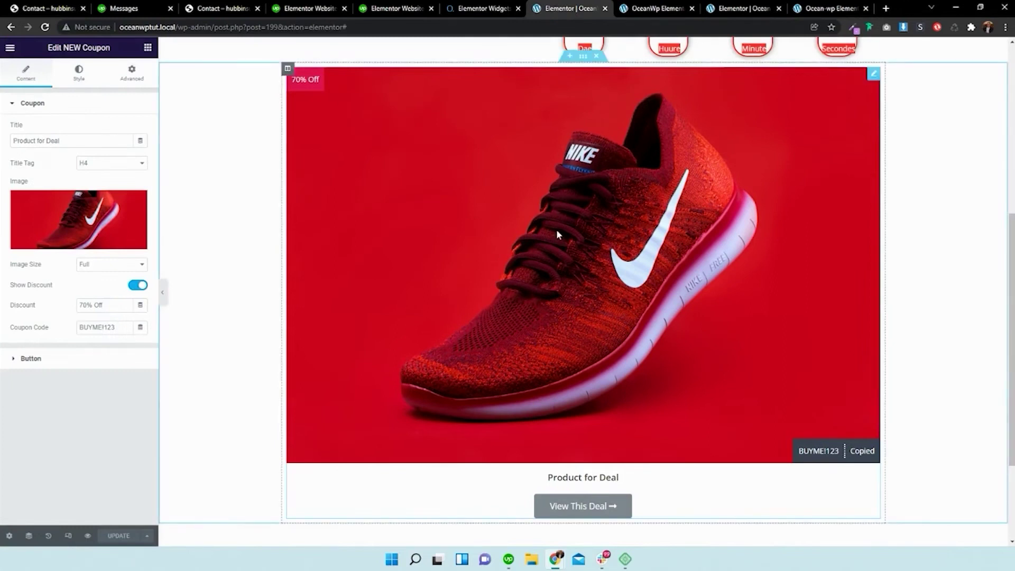
- Replace the button text 'View This Deal' with 'Purchase Product'
scroll(410, 316, "down", 1)
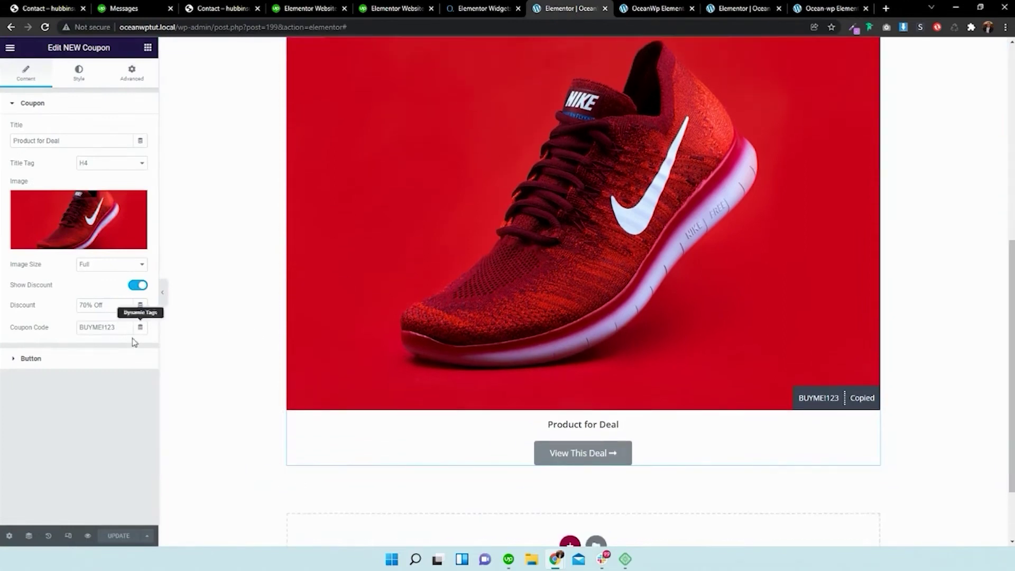
left_click(32, 358)
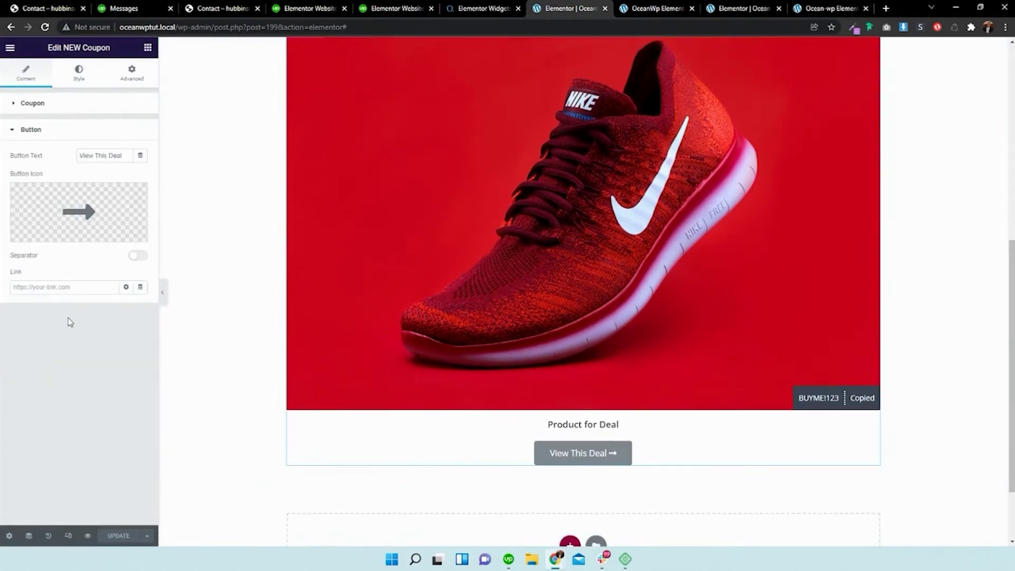
triple_click(113, 155)
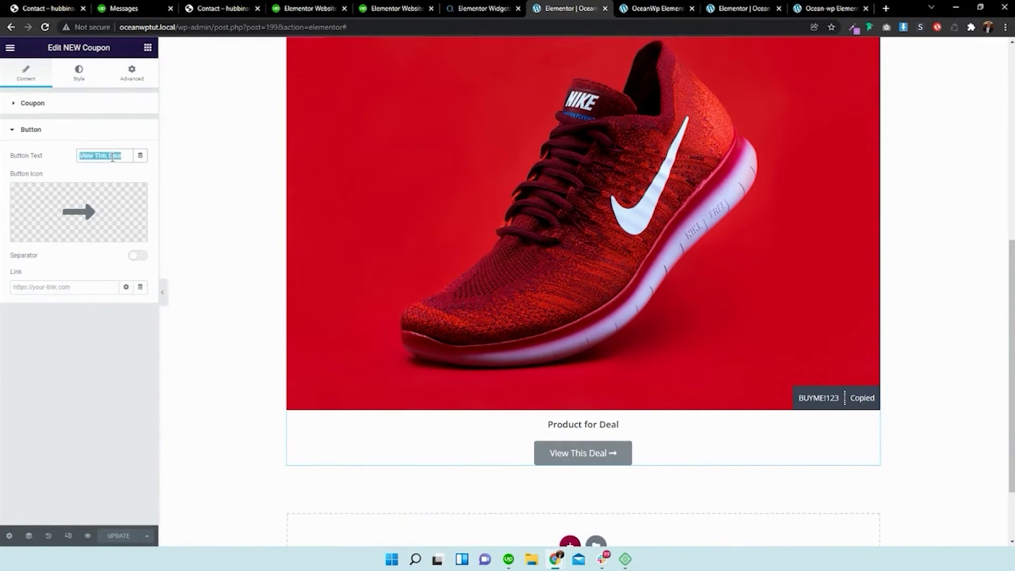
type("pURCHA")
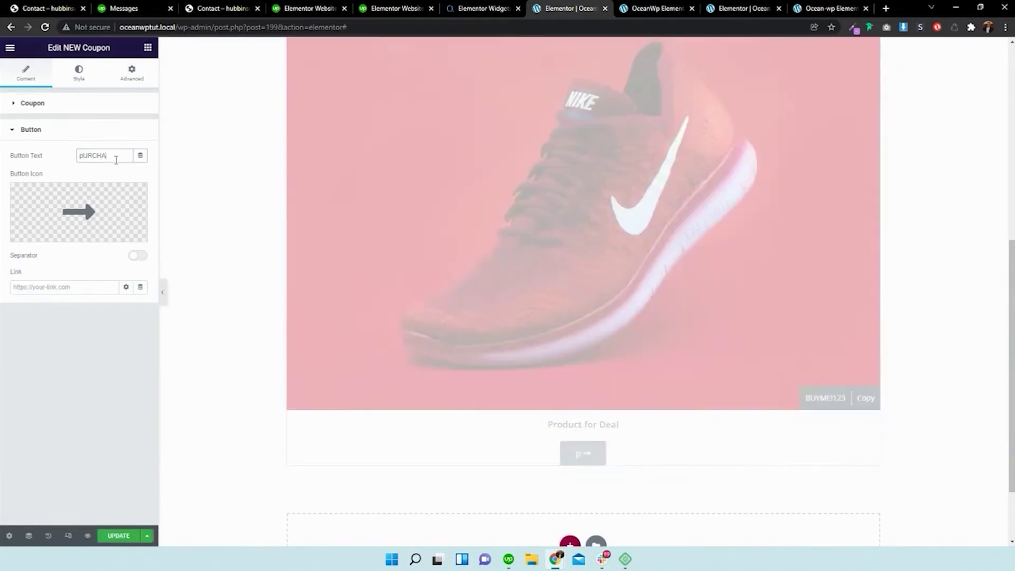
type("SE pRODUCT")
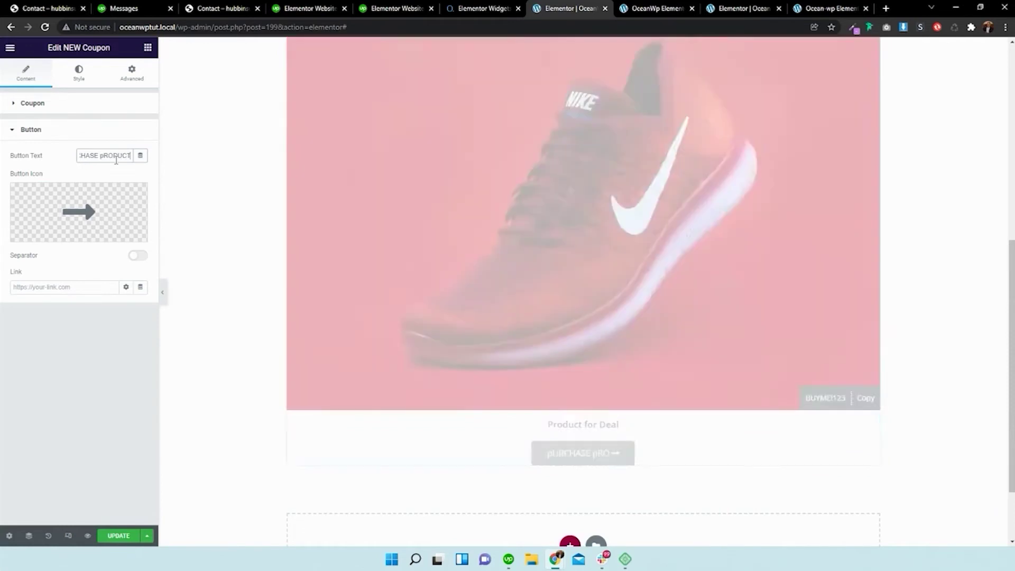
key("ctrl+a")
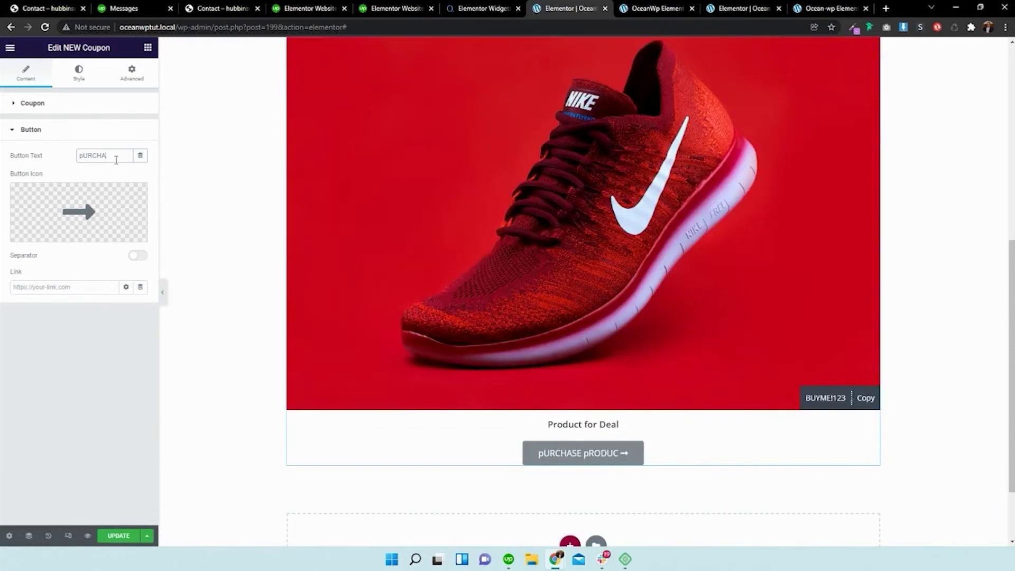
key("BackSpace")
type("Pur")
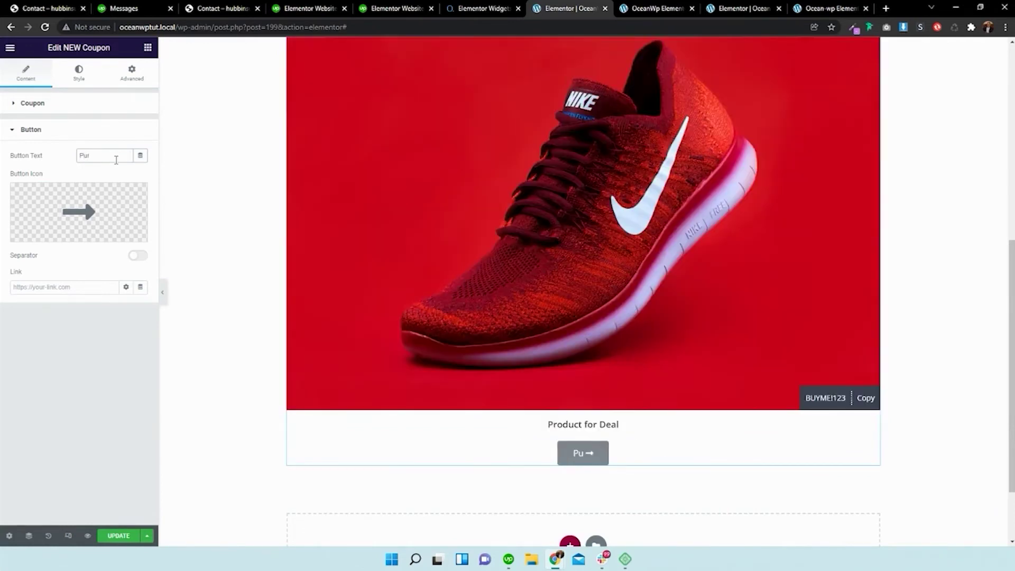
type("chase Product")
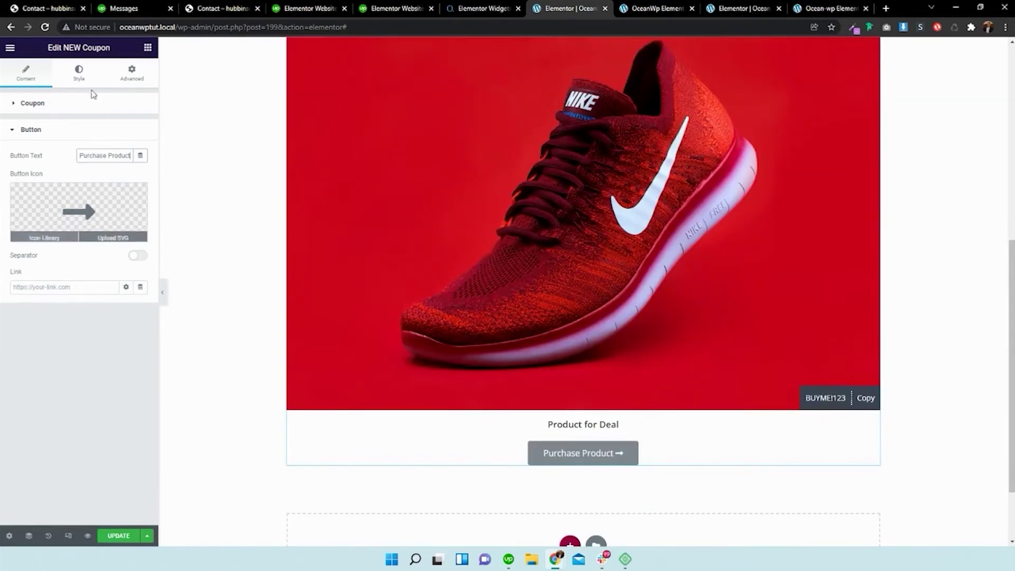
left_click(84, 74)
- Set the Coupon Title typography font family to Arial
scroll(193, 131, "up", 2)
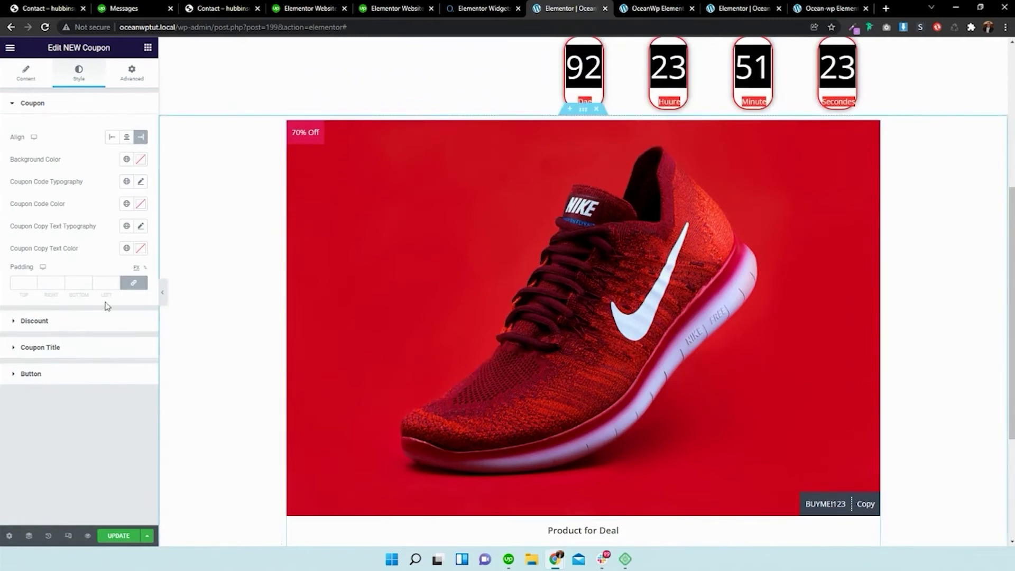
left_click(81, 348)
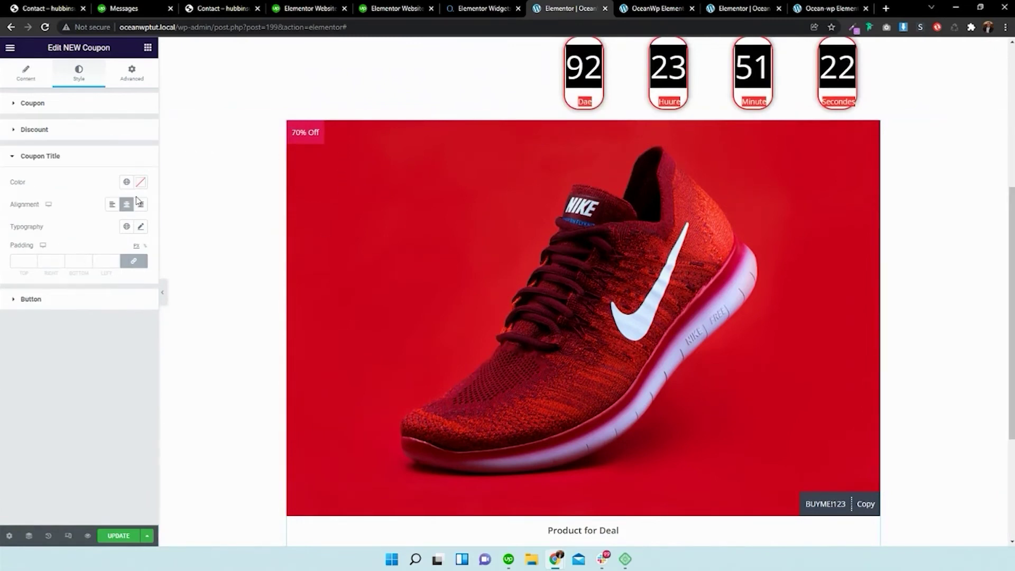
left_click(141, 226)
left_click(113, 278)
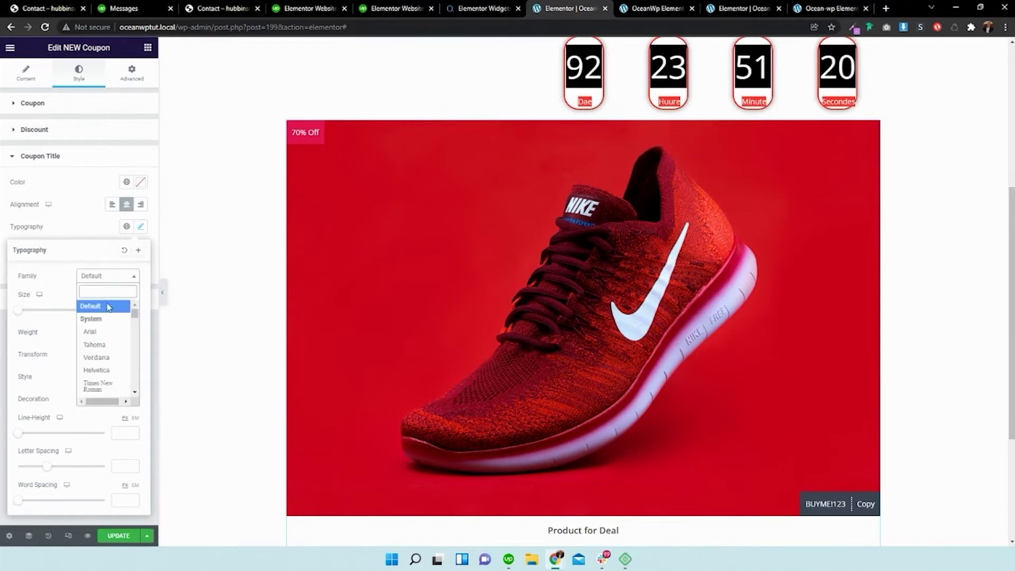
left_click(97, 331)
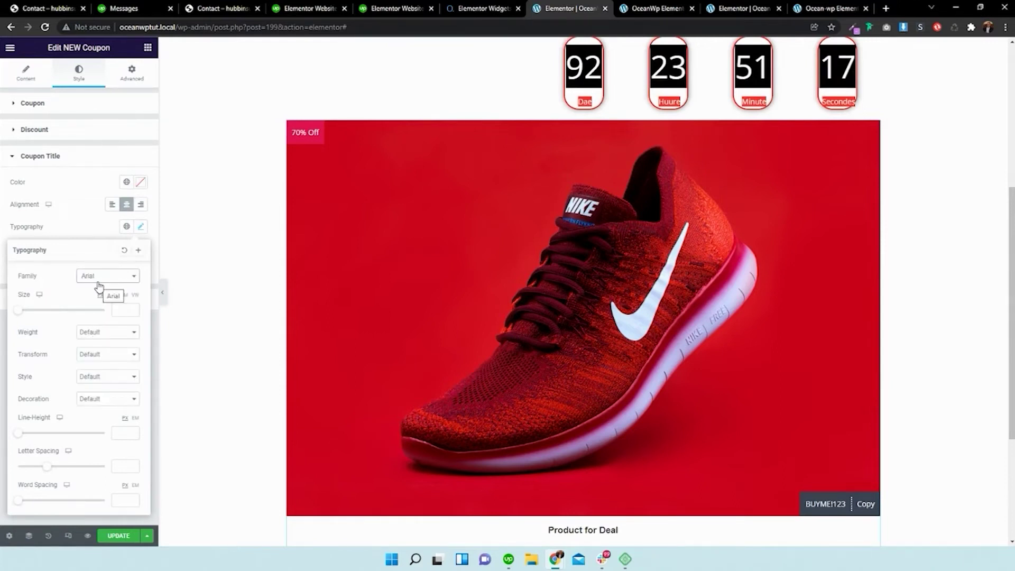
left_click(93, 225)
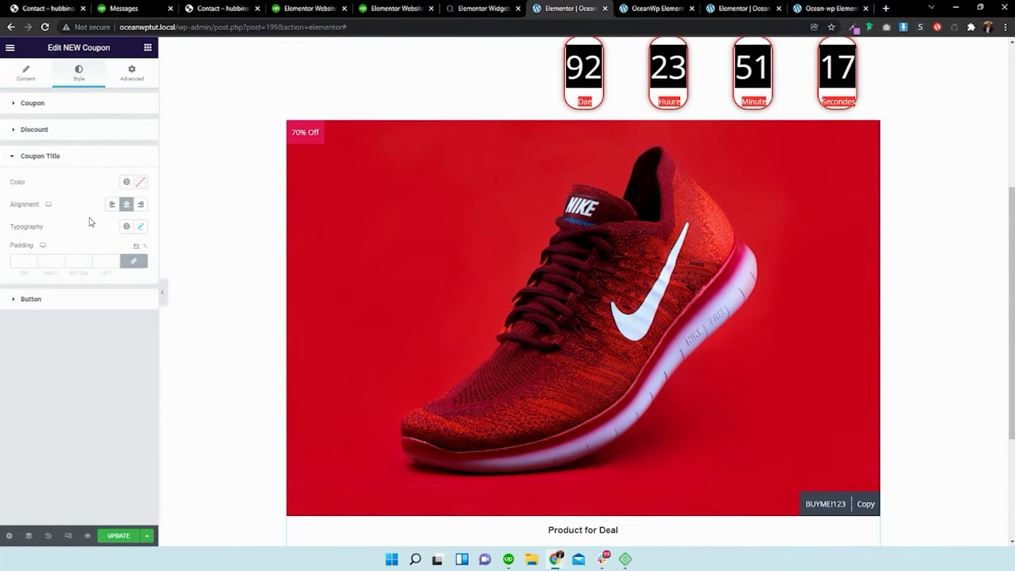
left_click(69, 129)
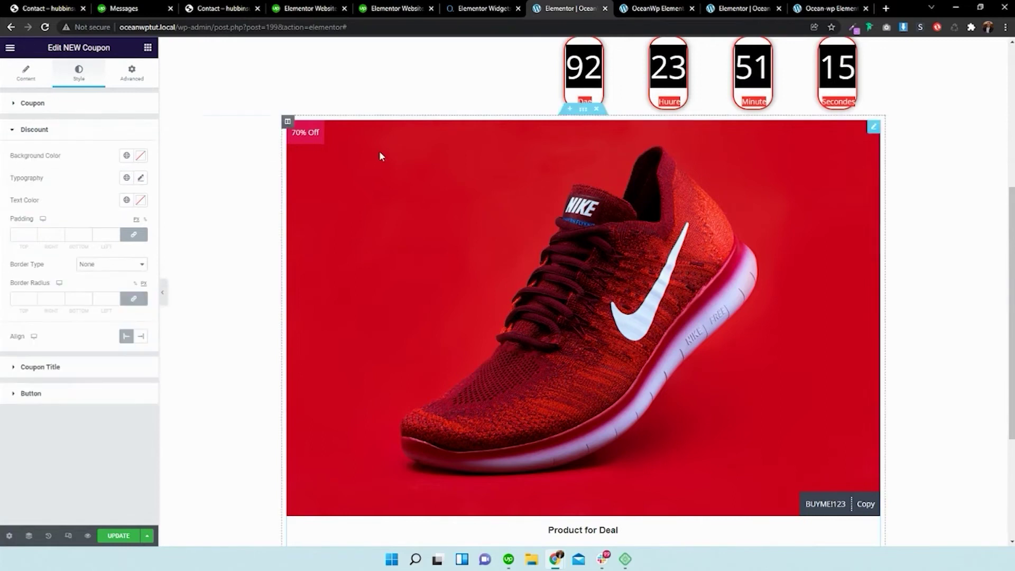
- Set the 70% Off badge typography to Arial at size 64
left_click(141, 177)
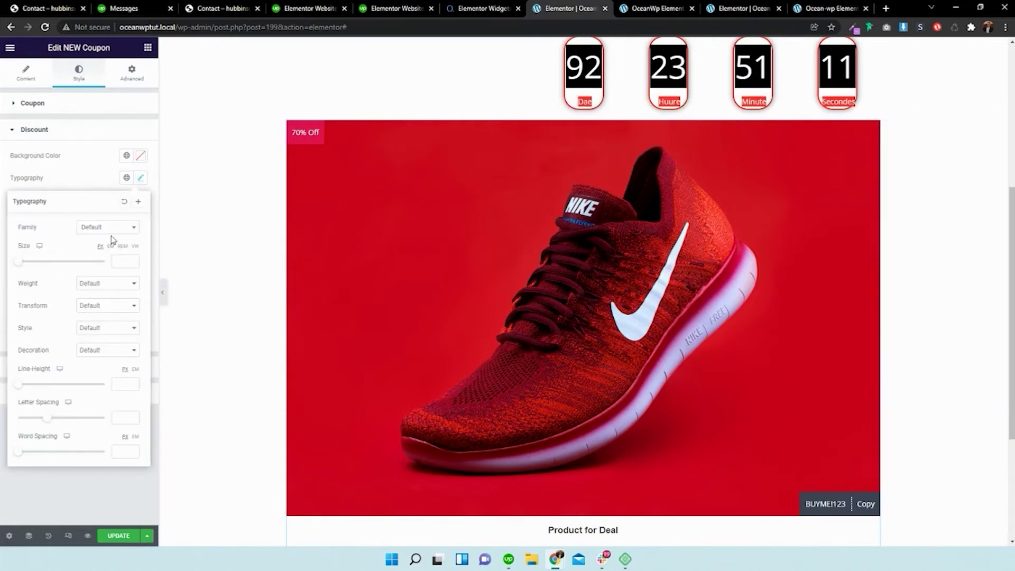
left_click(111, 228)
left_click(102, 272)
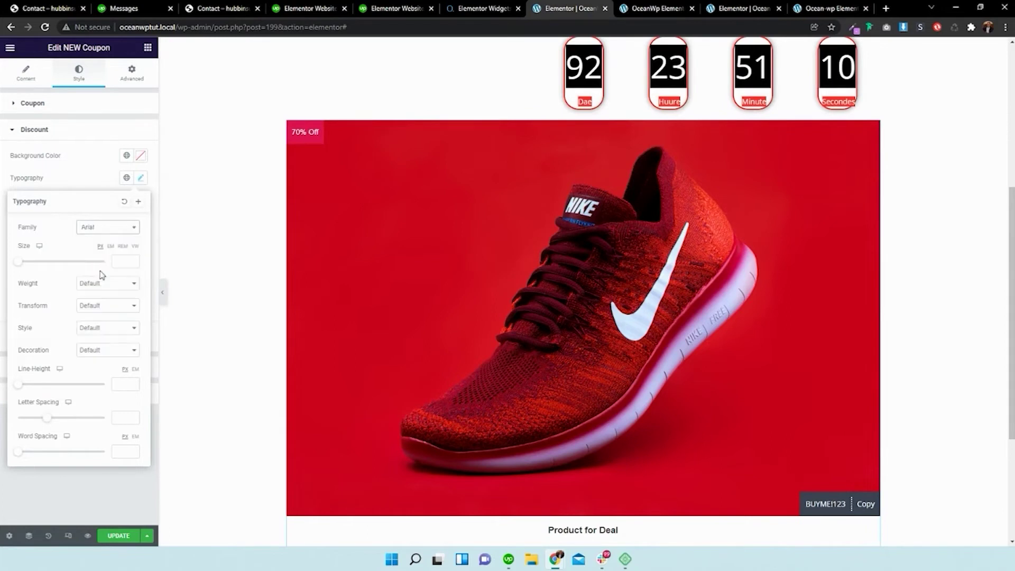
left_click(86, 173)
left_click(130, 179)
left_click(140, 179)
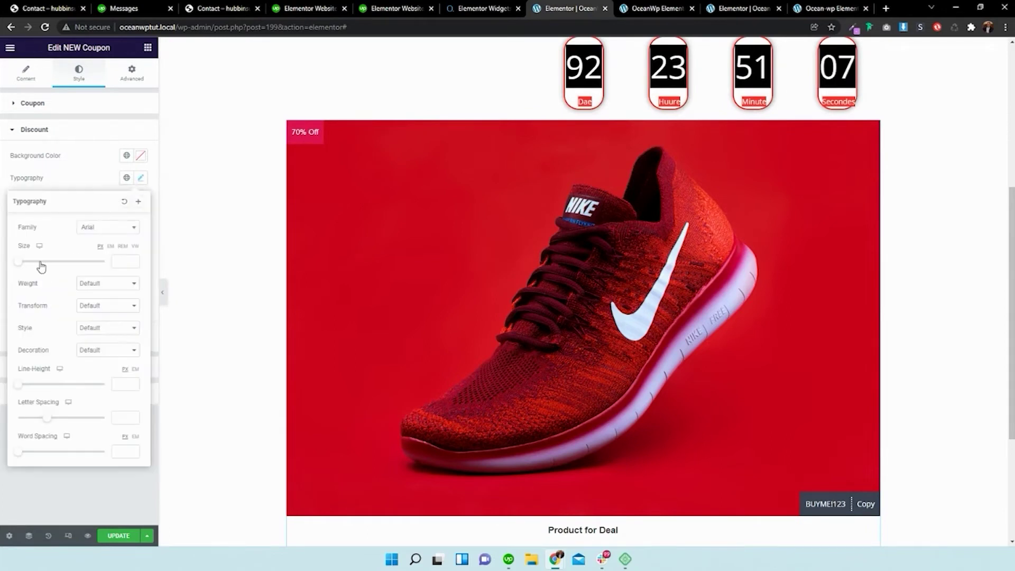
left_click_drag(22, 262, 50, 263)
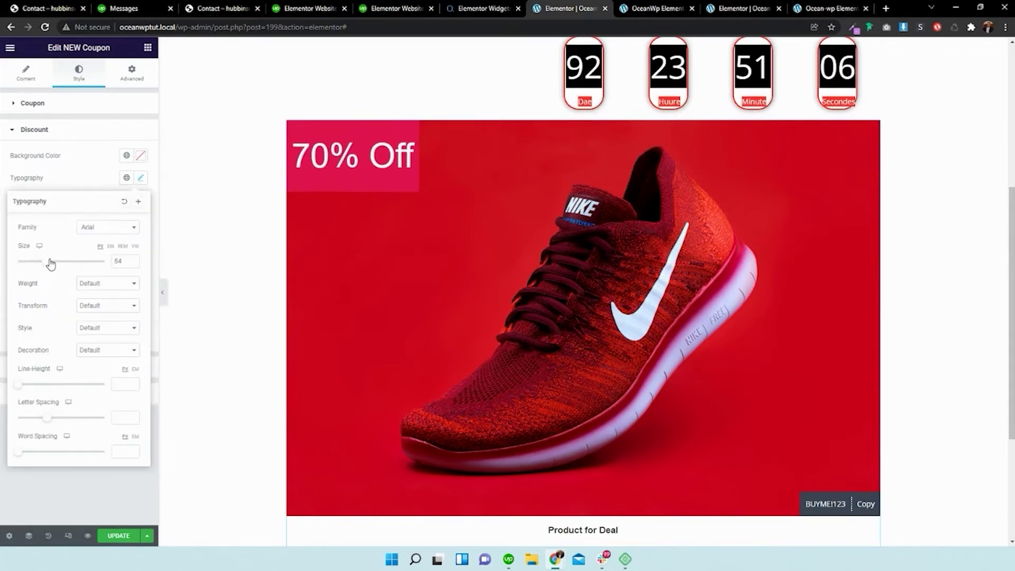
left_click(82, 185)
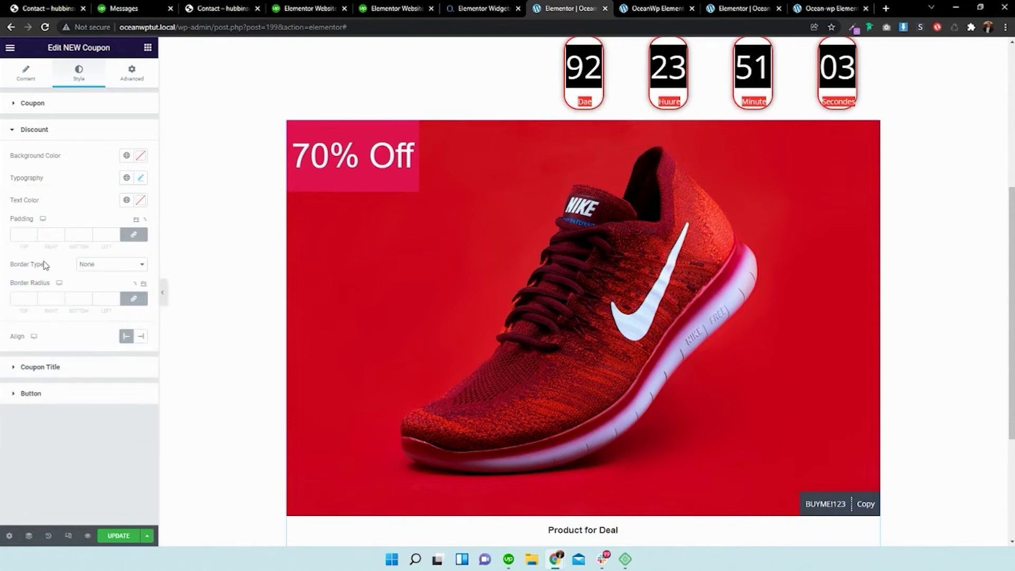
- Raise the badge's border radius to 46 and keep it aligned left after trying right
left_click(32, 297)
left_click(32, 297)
left_click(32, 297)
left_click(33, 298)
left_click(33, 298)
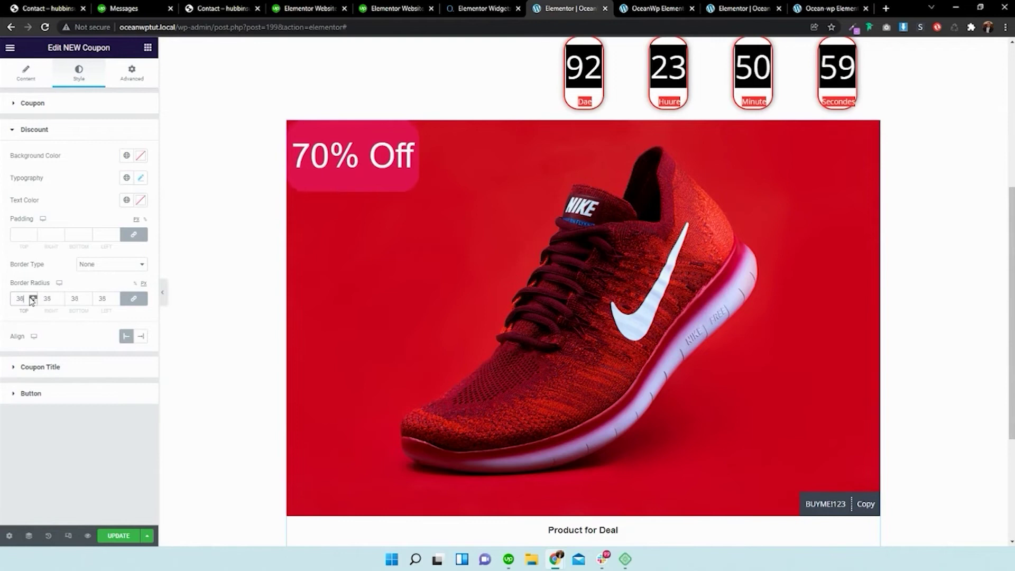
left_click(33, 298)
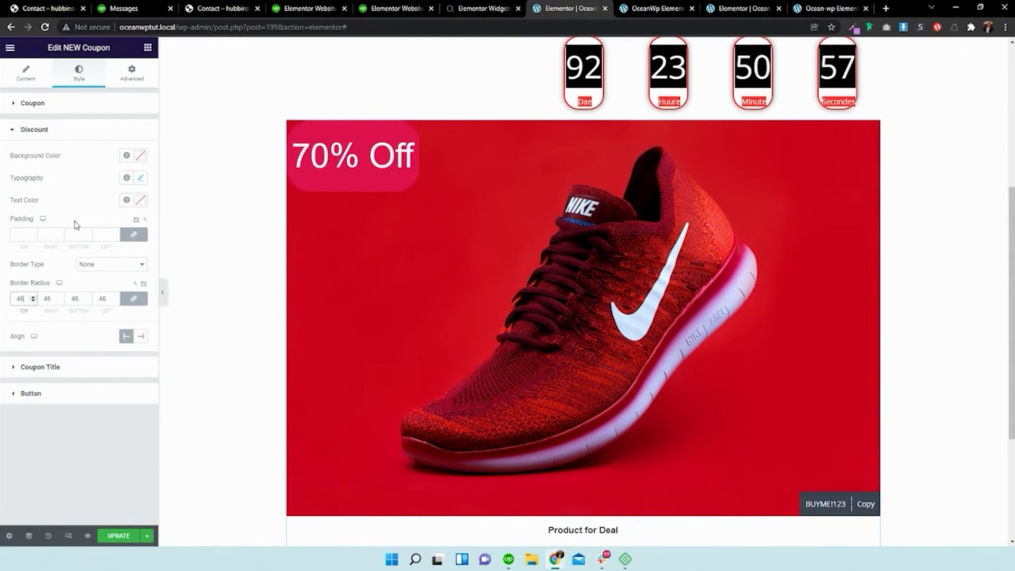
left_click(140, 337)
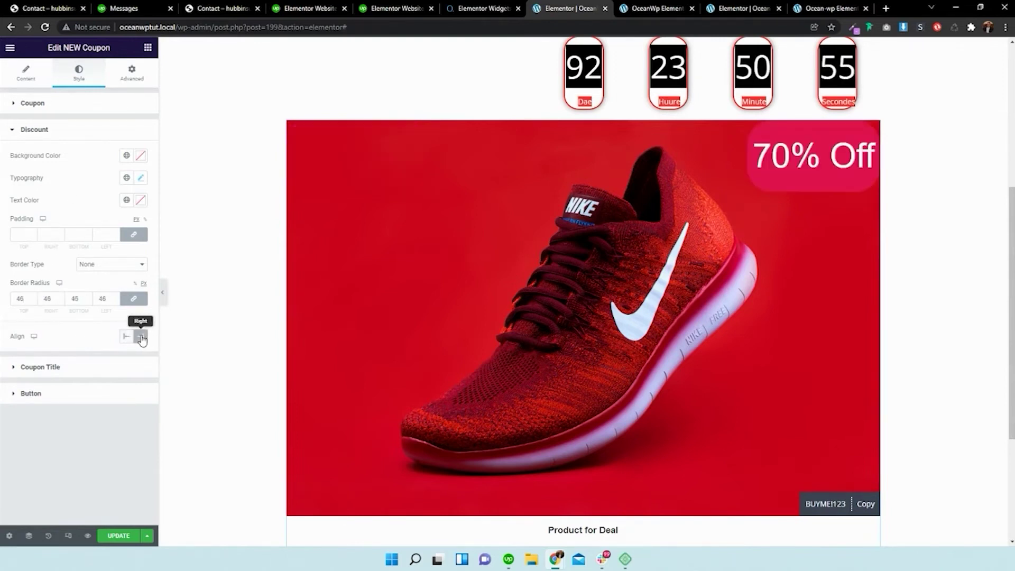
left_click(127, 336)
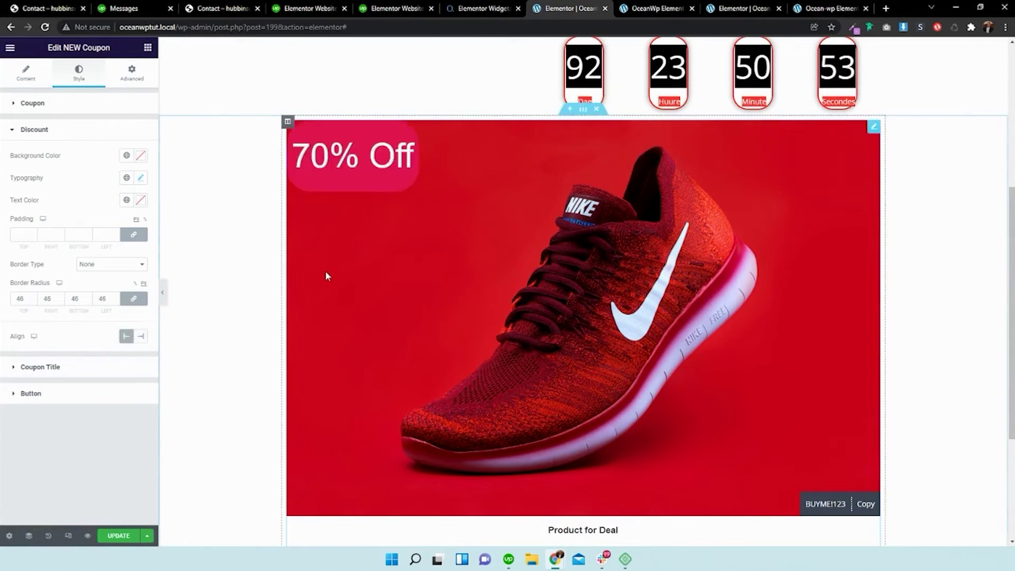
scroll(327, 271, "down", 1)
scroll(328, 270, "down", 1)
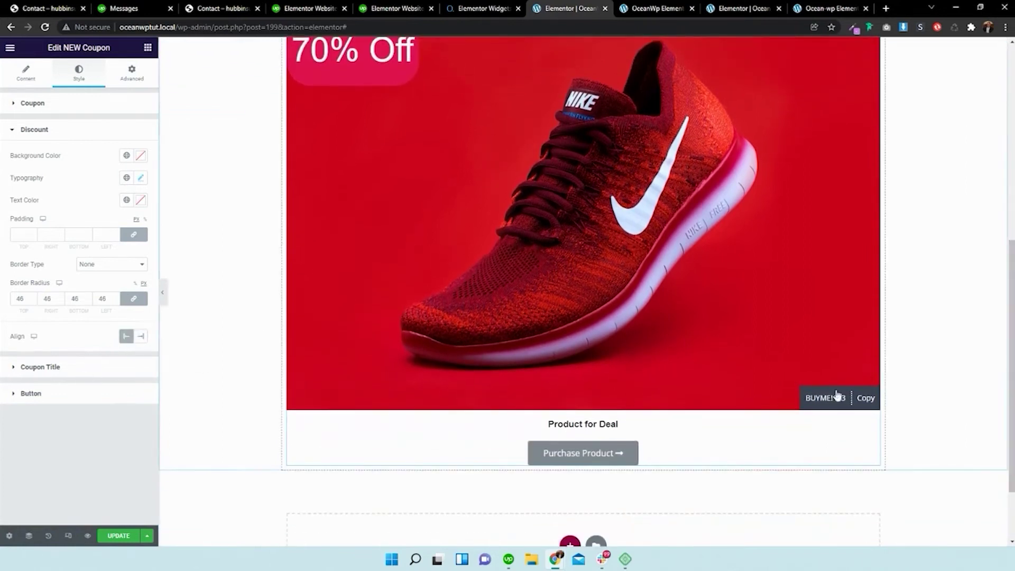
- Keep the coupon title centered and enlarge its font size to 39 px
left_click(111, 369)
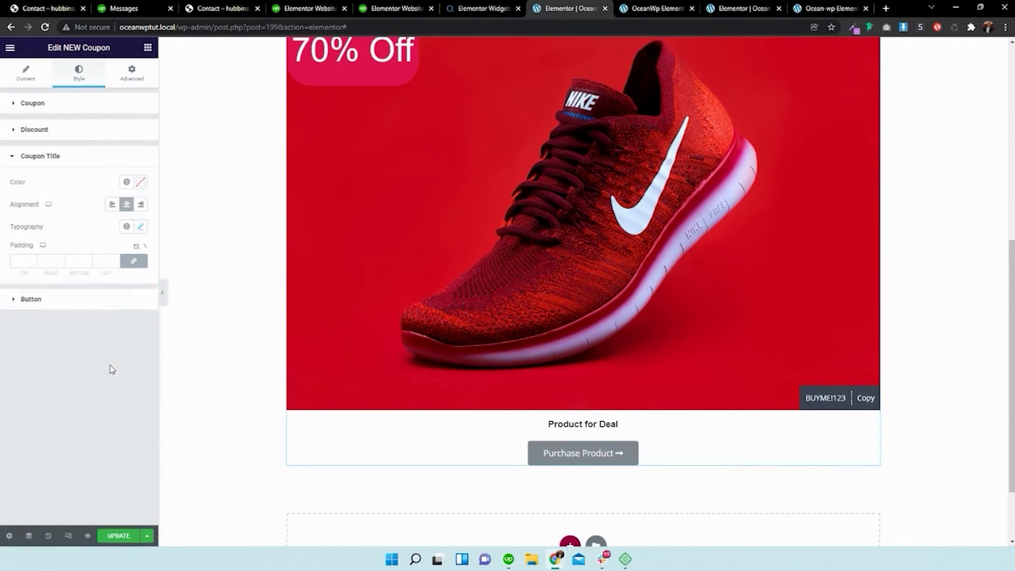
left_click(112, 205)
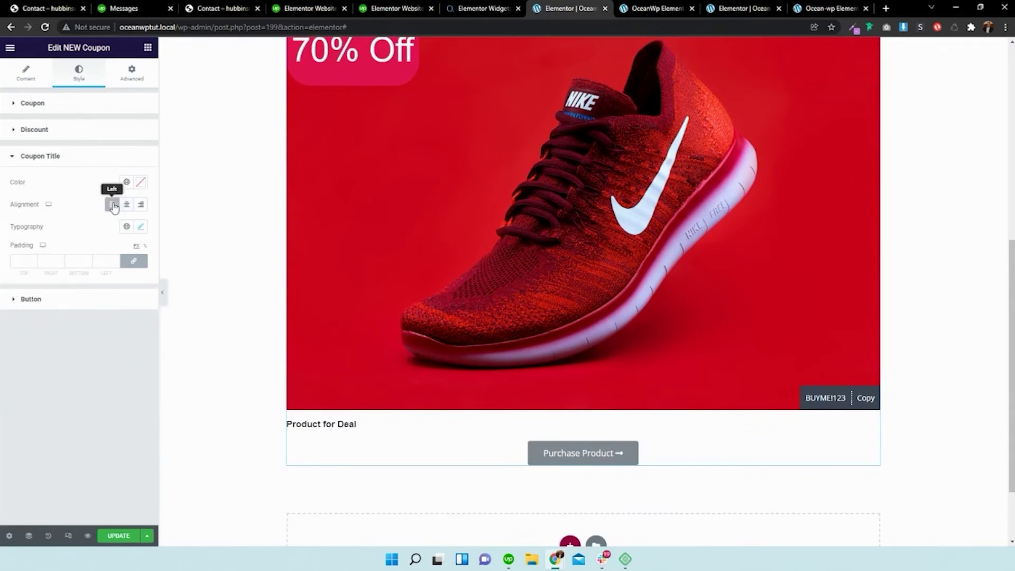
left_click(126, 204)
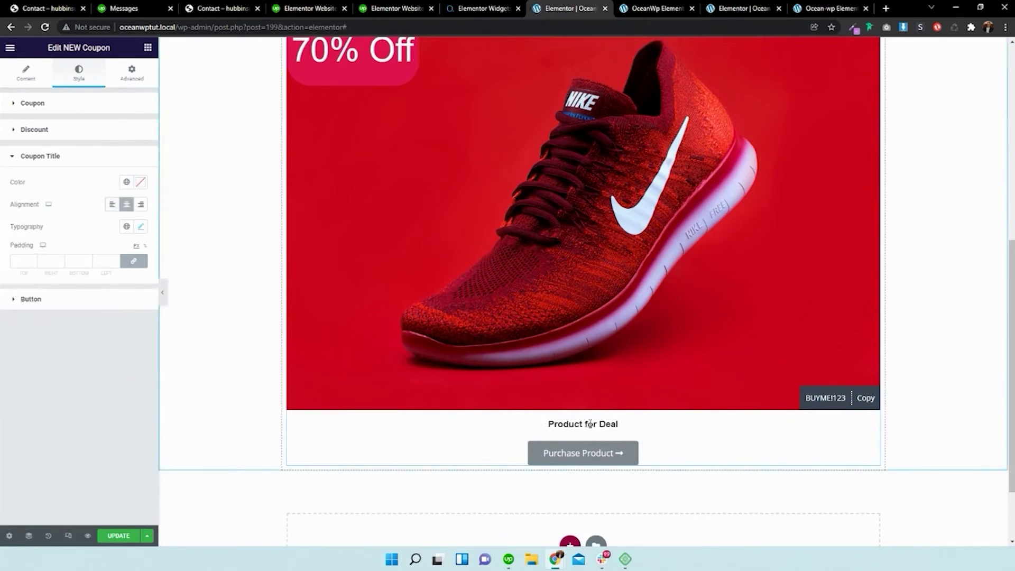
left_click(140, 227)
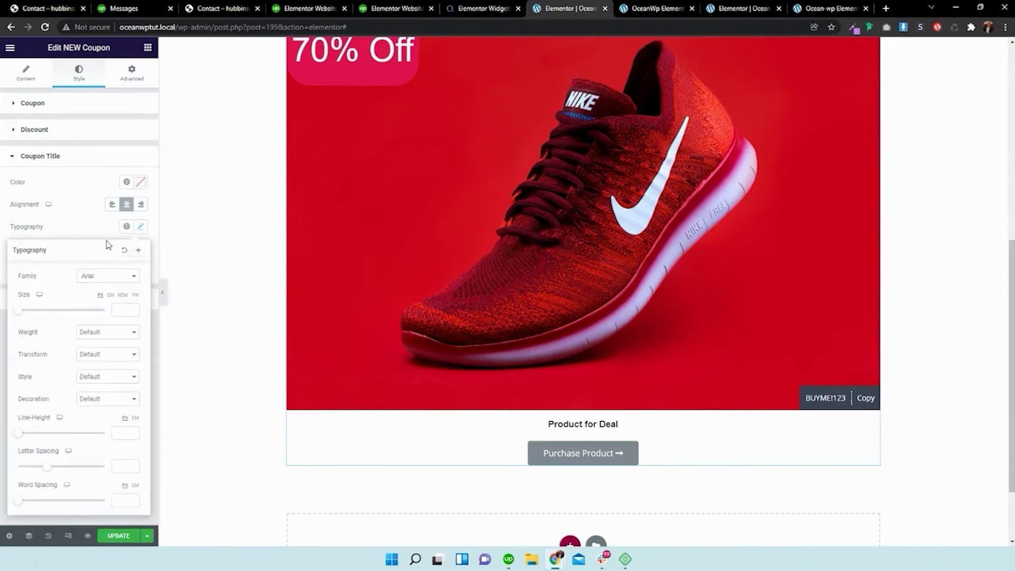
left_click_drag(22, 314, 39, 313)
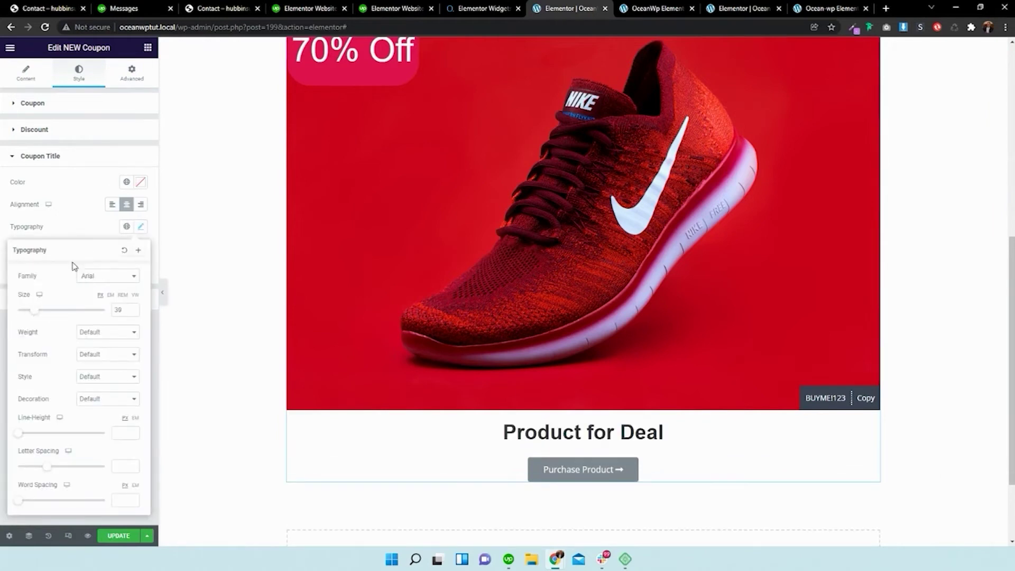
- Replace the 'Product for Deal' title text with 'Purchase Now'
left_click(32, 72)
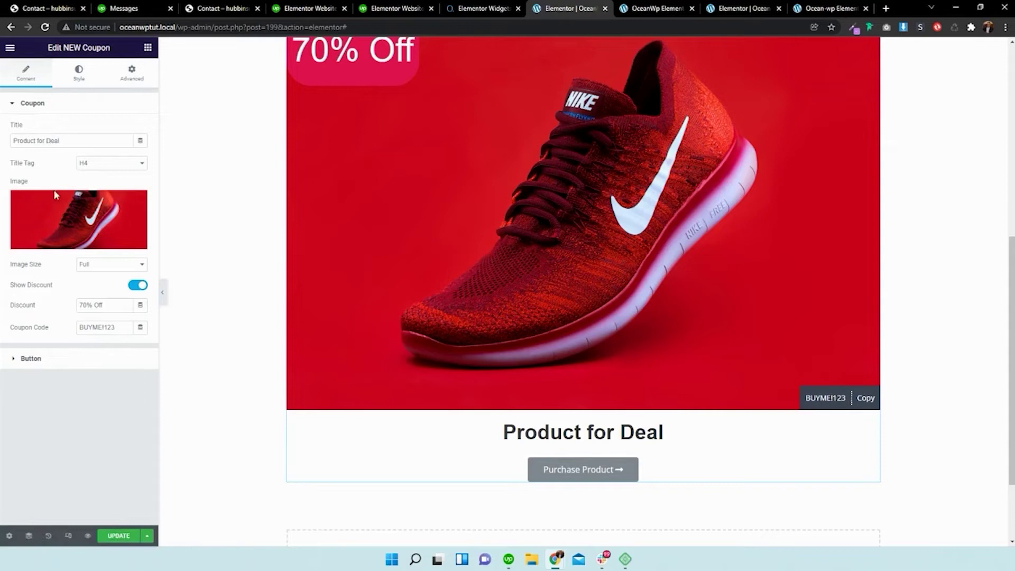
left_click(81, 140)
key("ctrl+a")
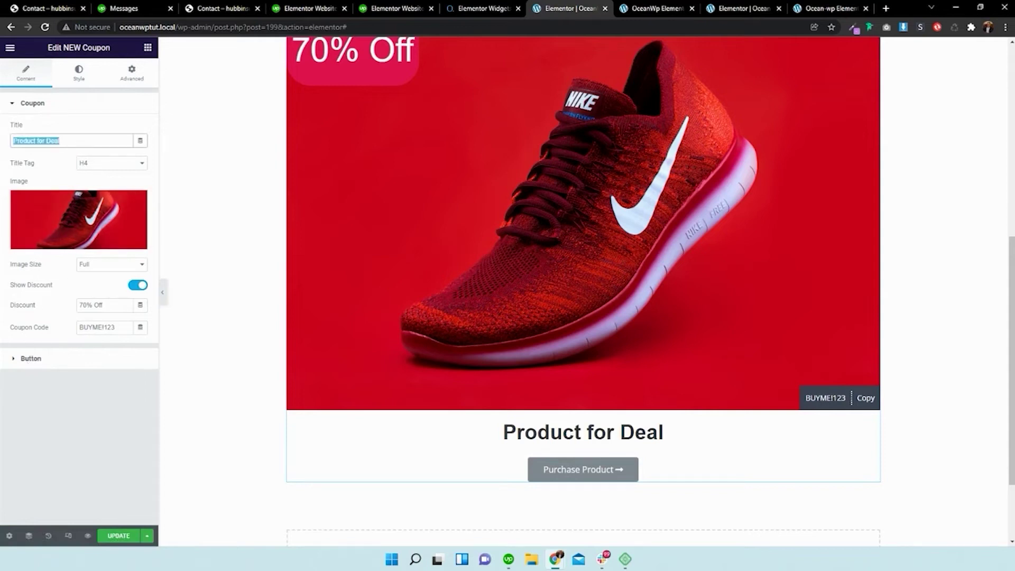
type("Purchase Now")
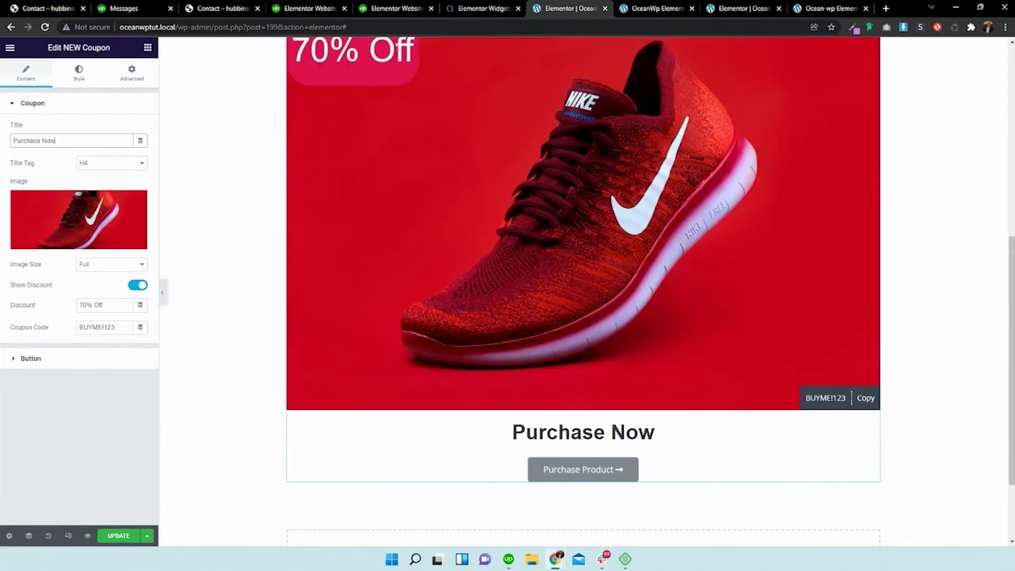
- Retype the title as 'Nike Pair Of Shoes', correcting the capital H
left_click(78, 73)
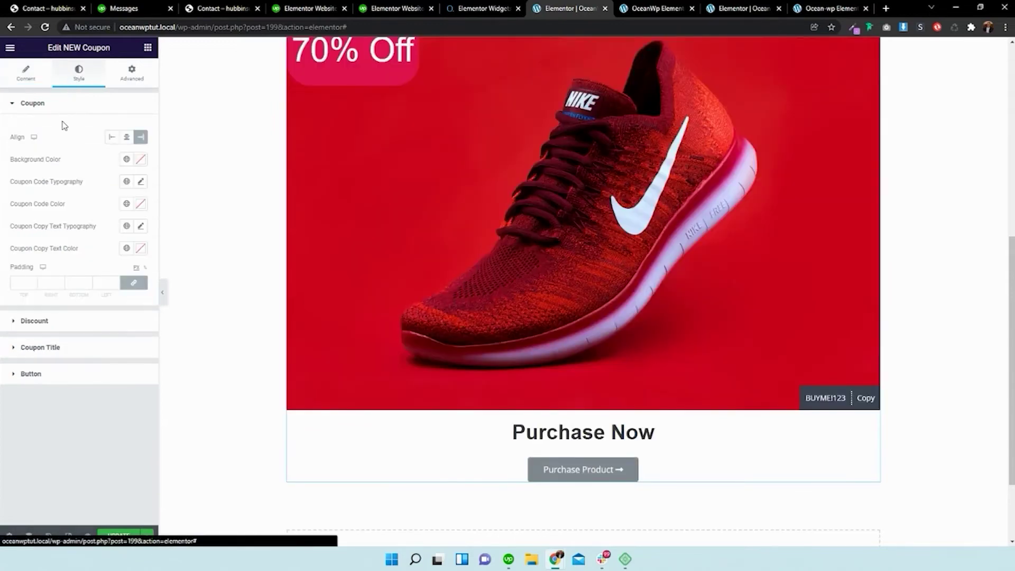
left_click(26, 72)
left_click_drag(55, 141, 13, 141)
type("Nike Pair Of SHoes")
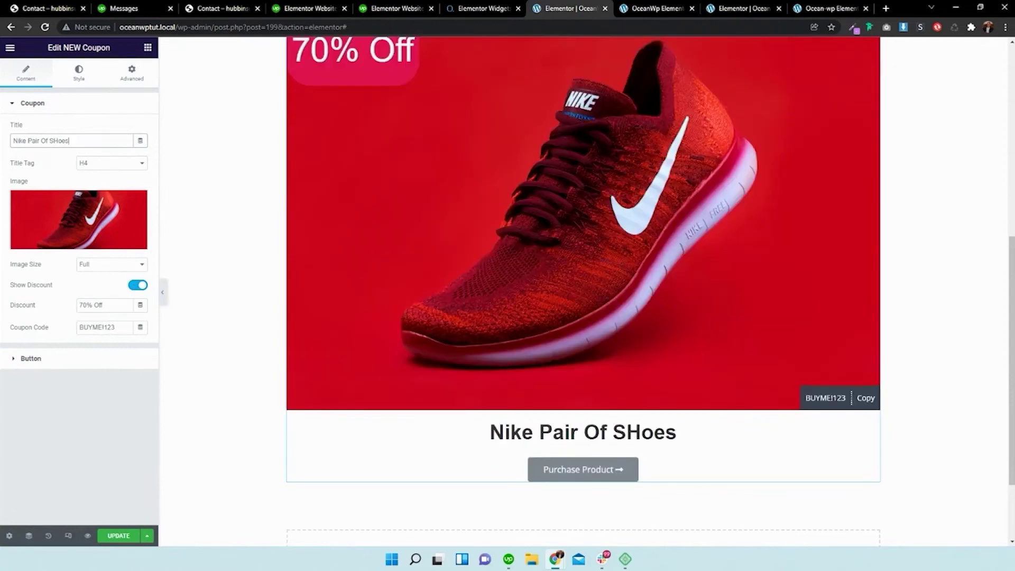
key("BackSpace")
key("BackSpace")
key("BackSpace")
key("BackSpace")
type("hoes")
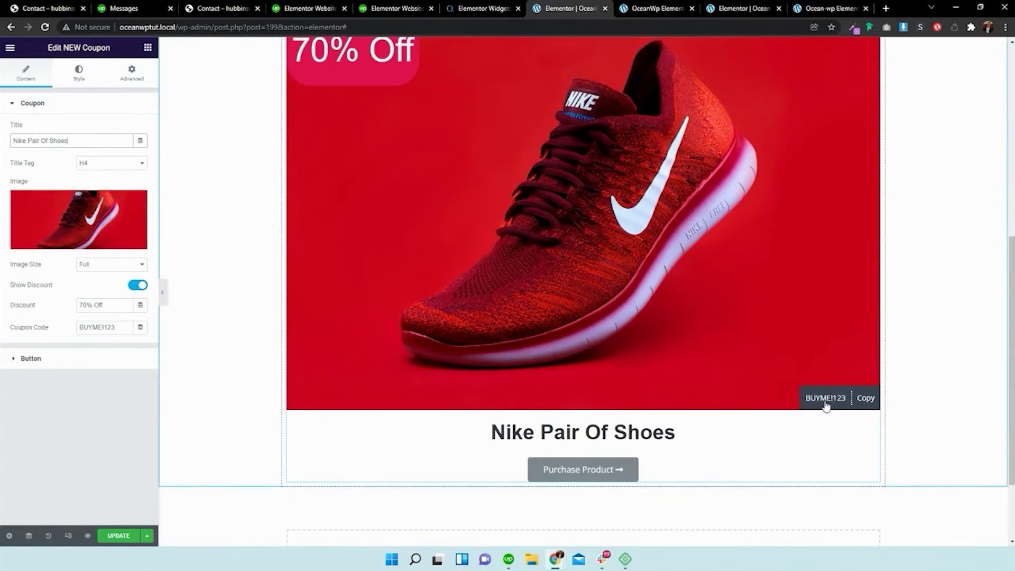
left_click(28, 358)
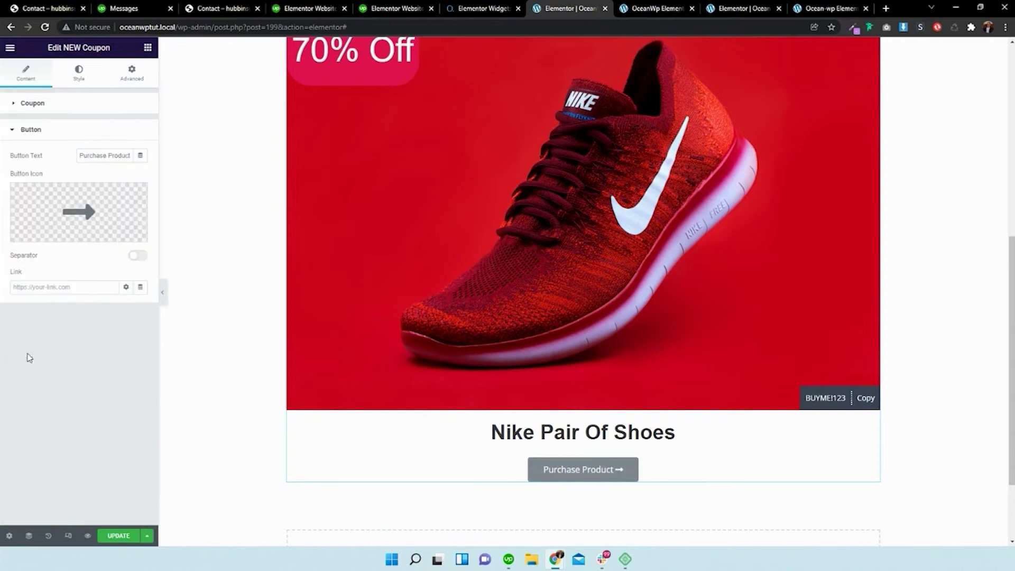
- Give the coupon code box a pure red #EF0000 background
left_click(91, 79)
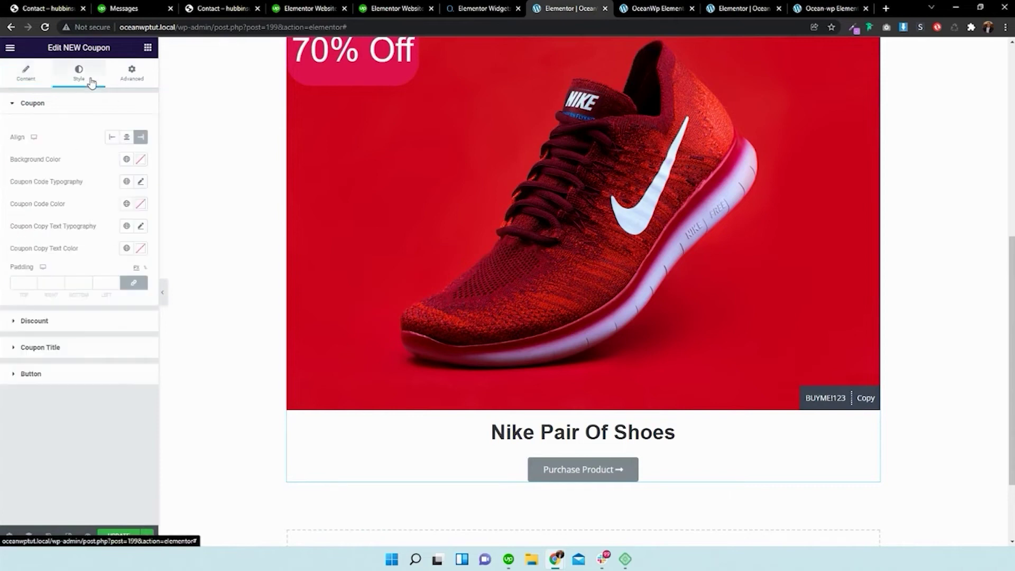
left_click(80, 349)
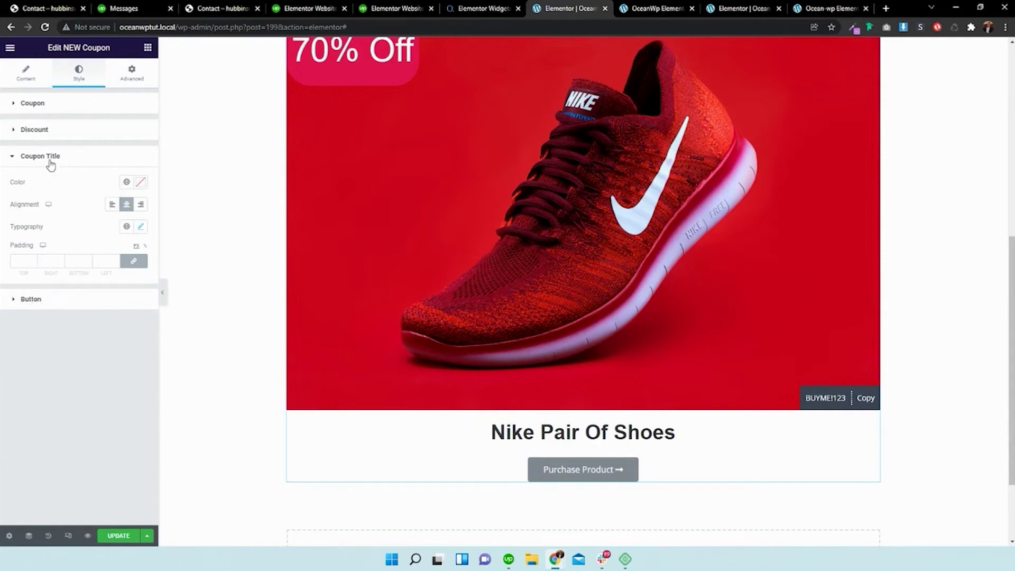
left_click(47, 111)
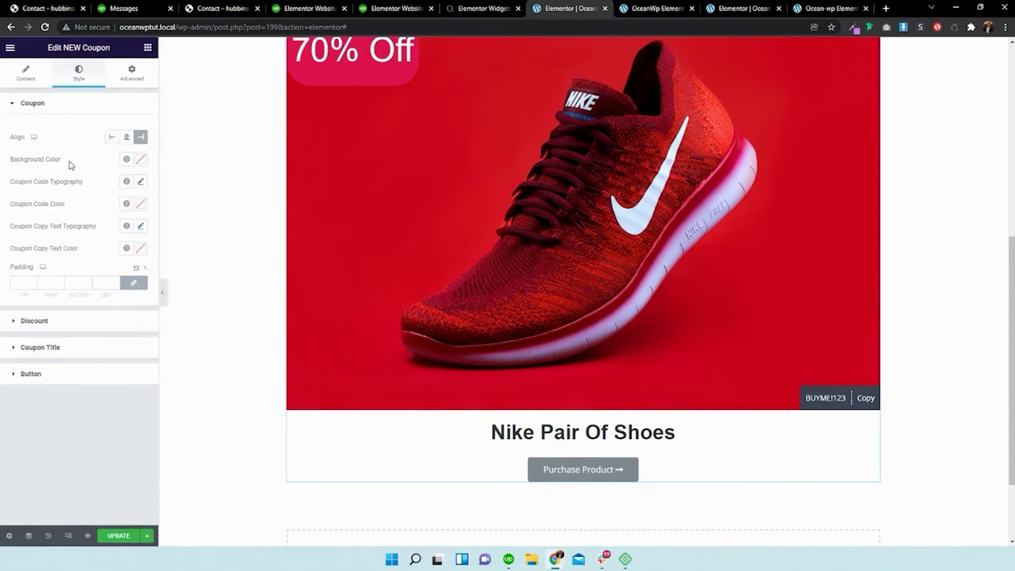
left_click(141, 160)
left_click_drag(135, 204, 152, 205)
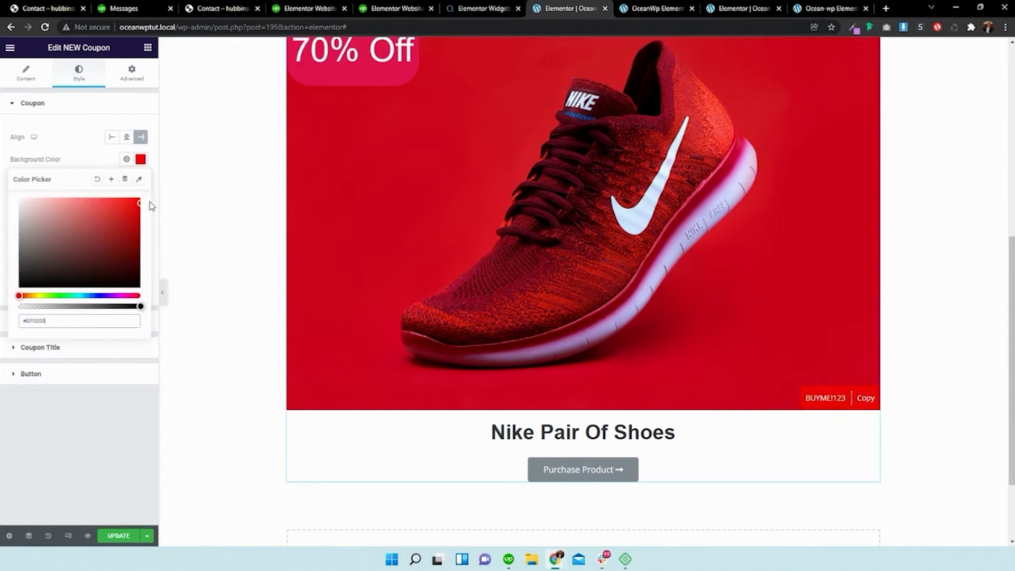
left_click(78, 155)
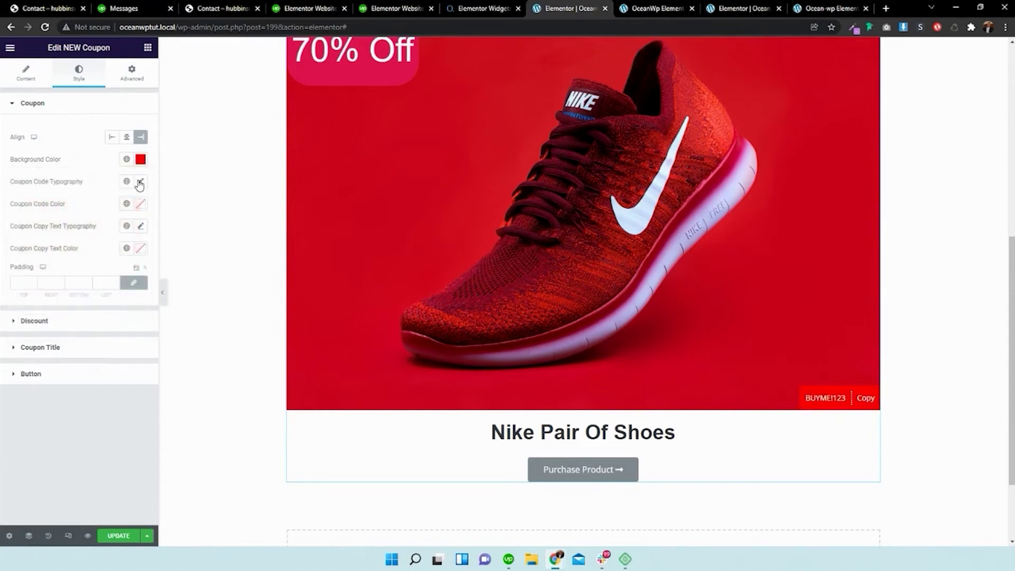
- Make the coupon code text Arial, size 28, in white #FFFFFF
left_click(140, 182)
left_click(109, 241)
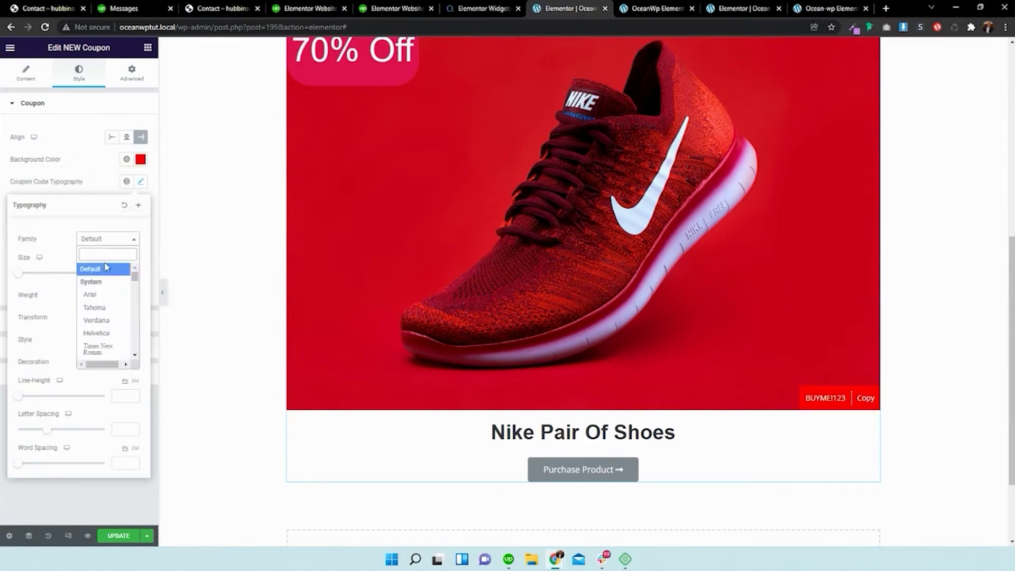
left_click(101, 294)
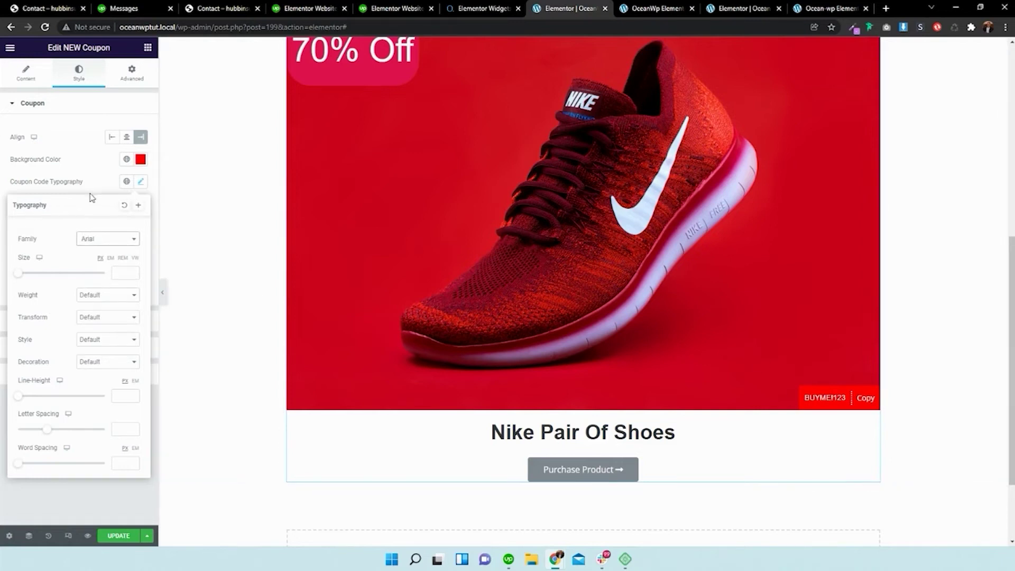
left_click_drag(18, 273, 29, 274)
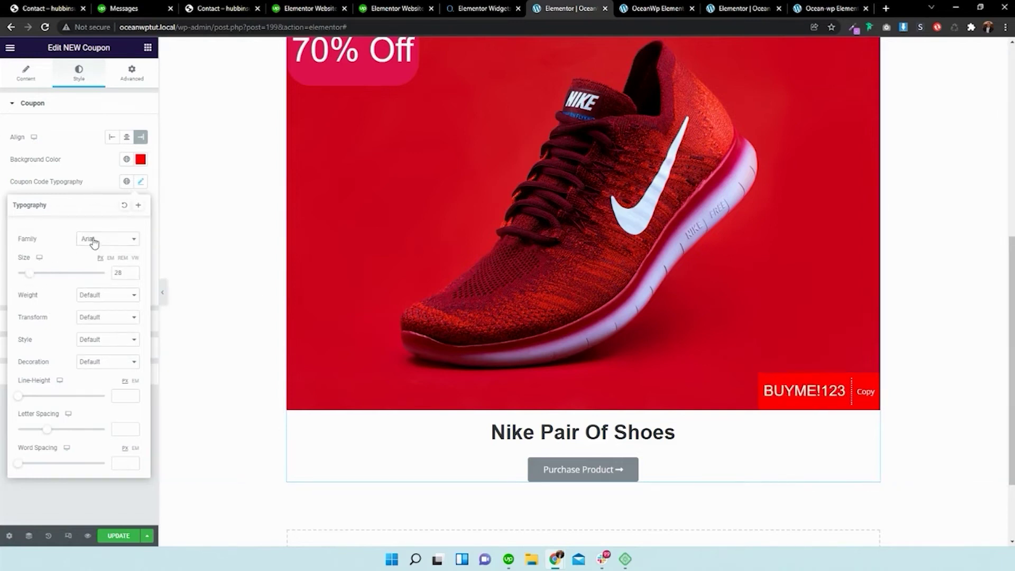
left_click(97, 167)
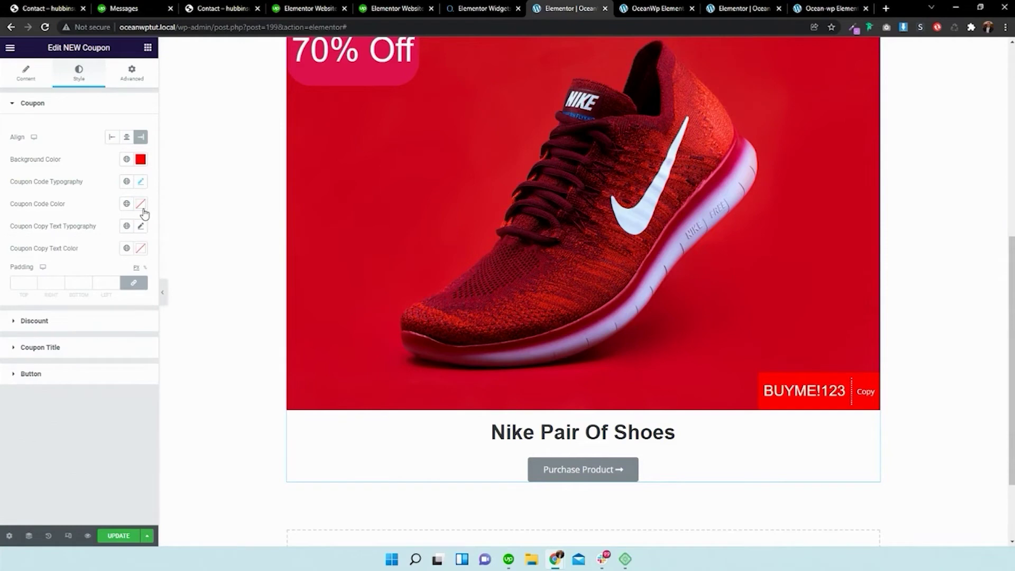
left_click(140, 204)
type("#FFFFFF")
left_click(82, 210)
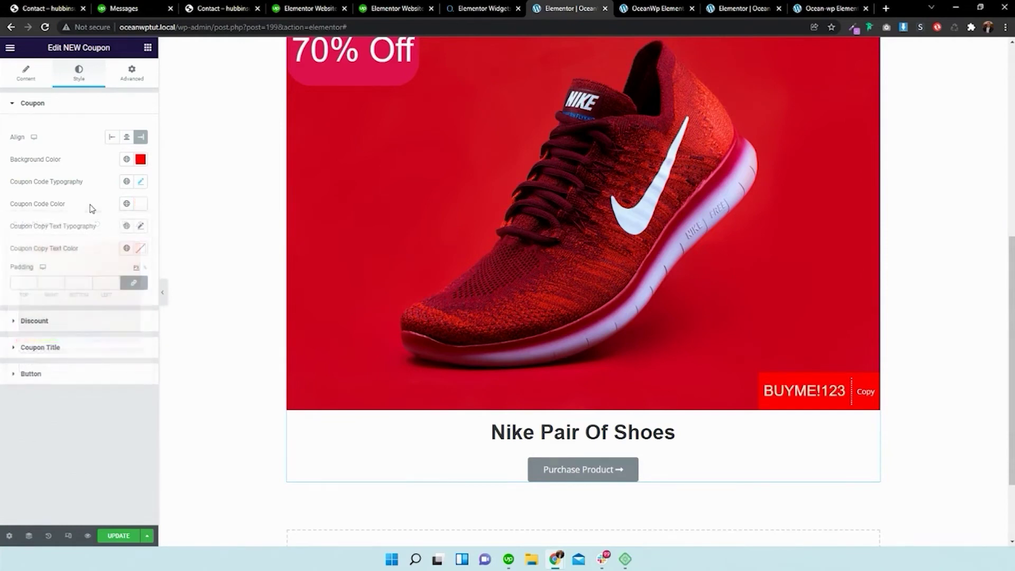
- Set the Copy text font to Arial and the coupon box padding to 12
left_click(140, 227)
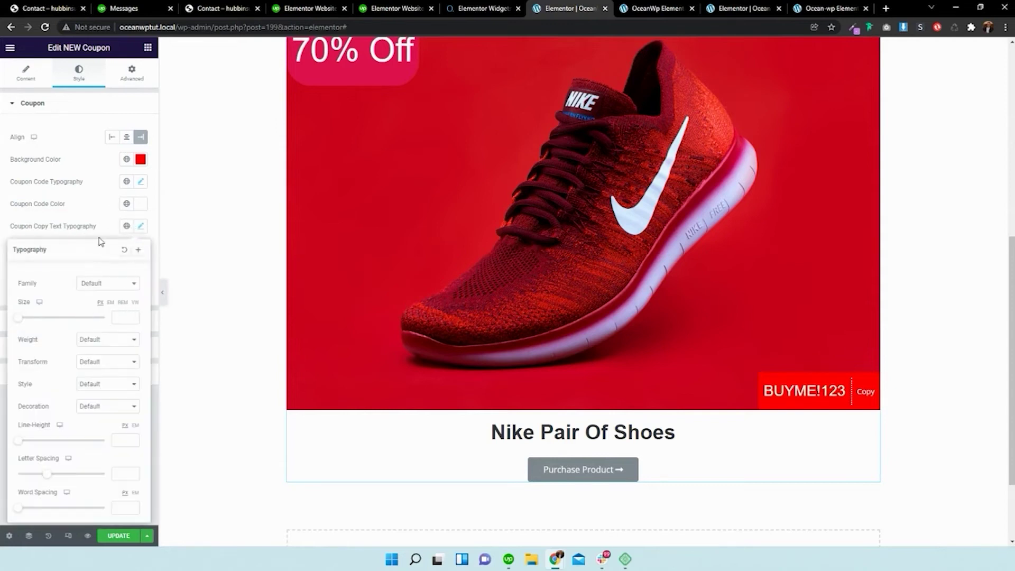
left_click(107, 284)
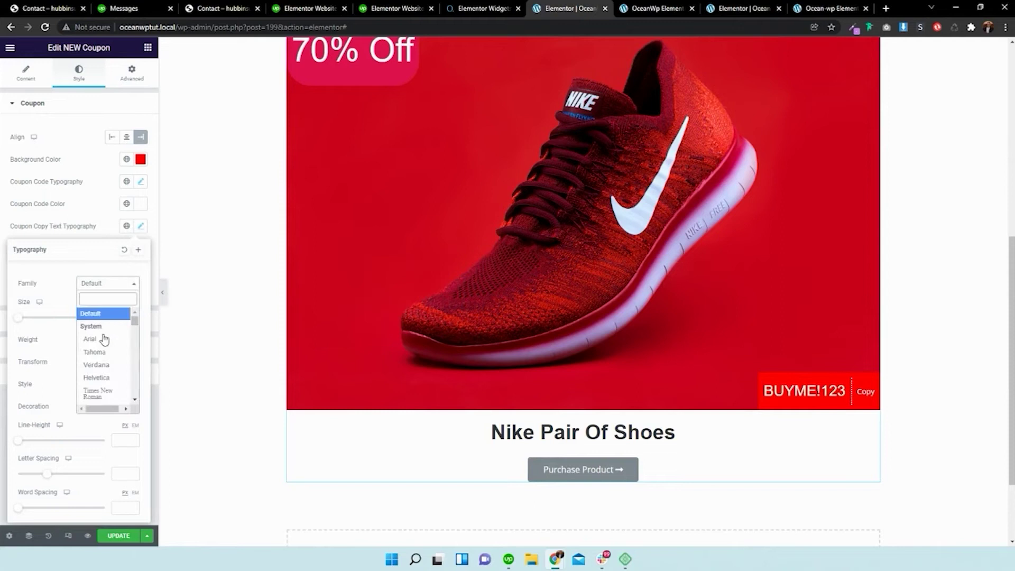
left_click(105, 339)
left_click(111, 240)
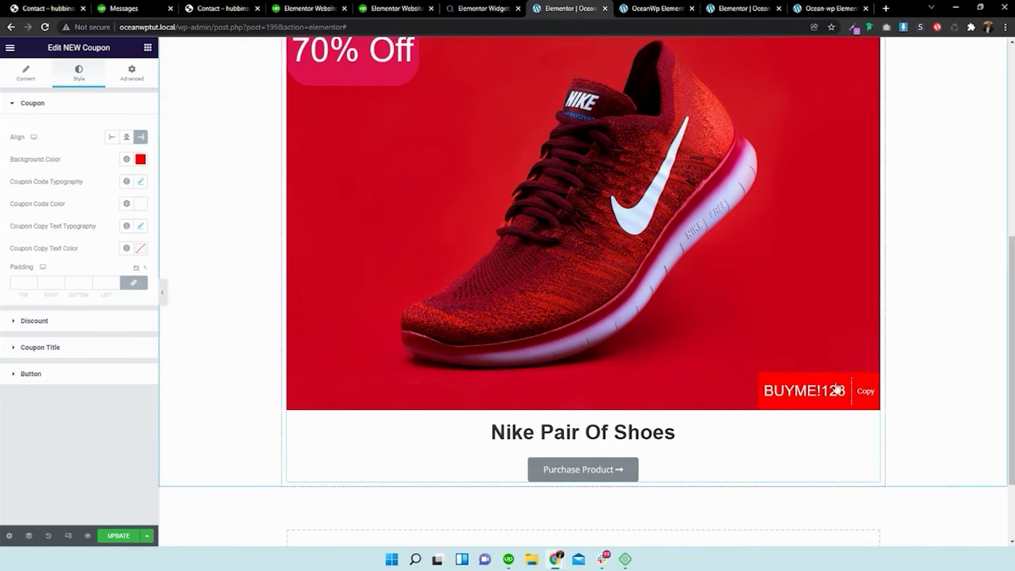
left_click(34, 284)
left_click(33, 284)
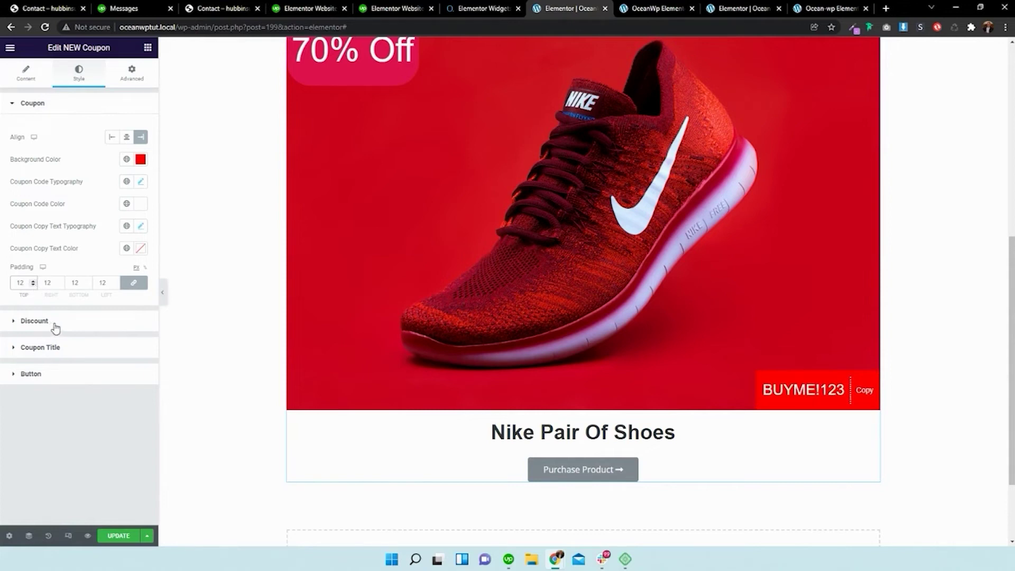
left_click(130, 376)
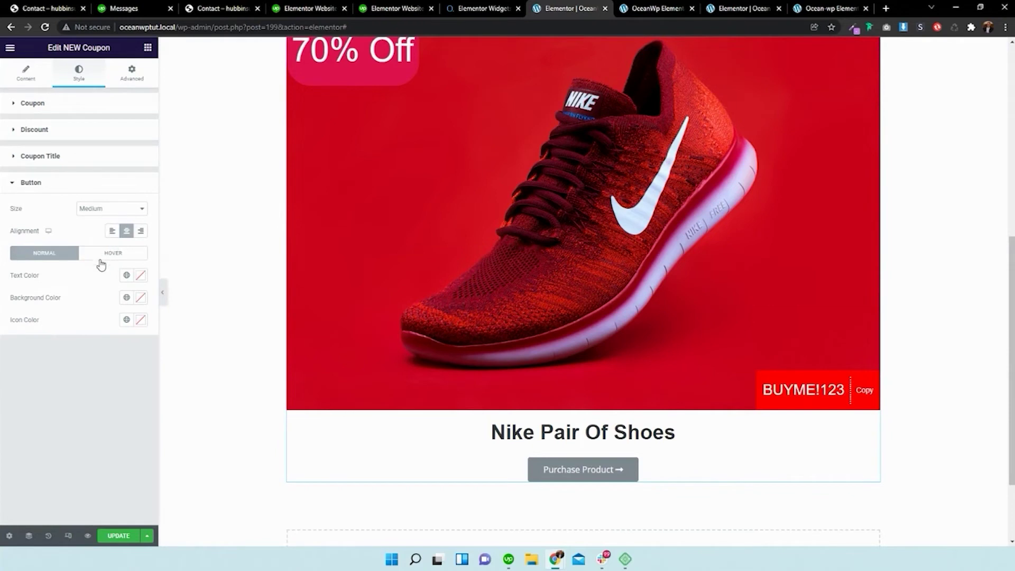
- Give the button a teal #27A6B3 background and a black arrow icon
left_click(140, 297)
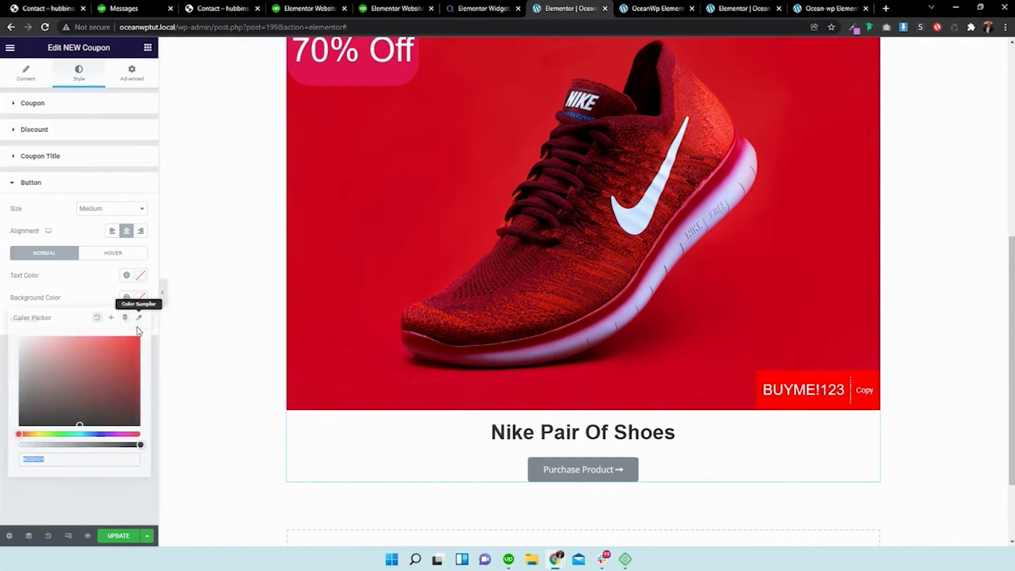
left_click(82, 433)
left_click(114, 361)
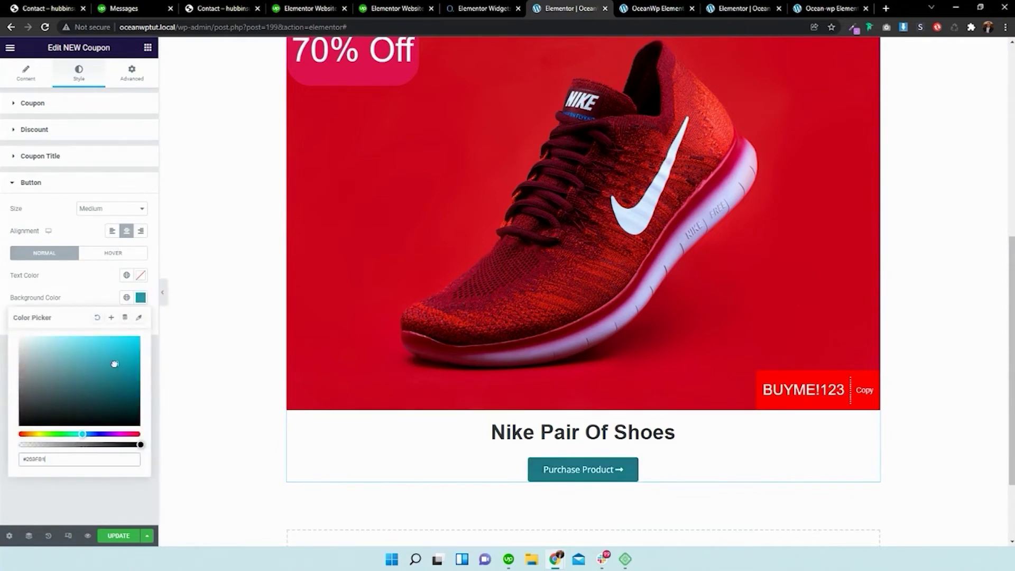
left_click(121, 496)
left_click(140, 320)
left_click(19, 446)
left_click(93, 311)
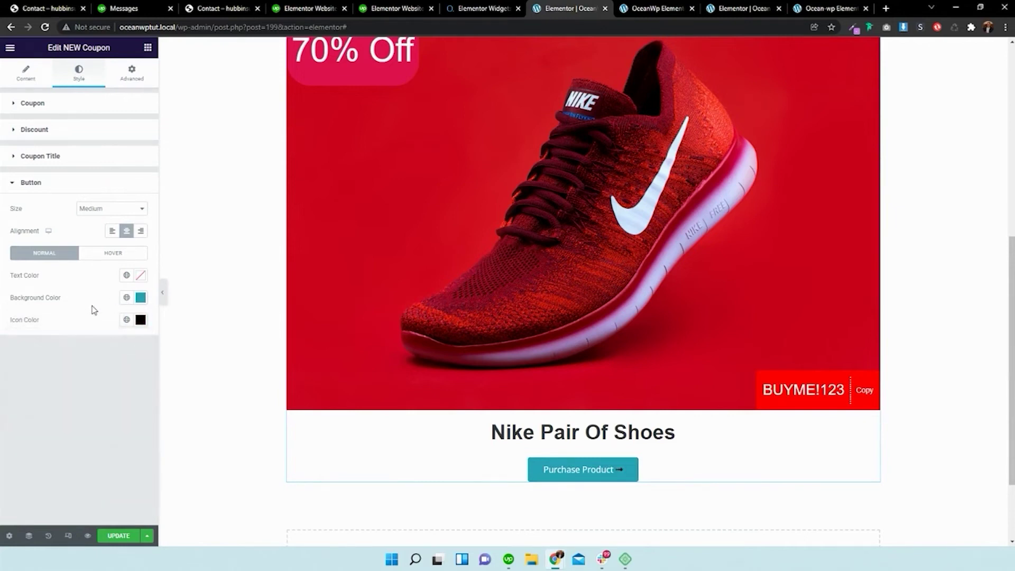
- Set the button's hover state to a white icon on a vivid red #F30202 background
left_click(113, 254)
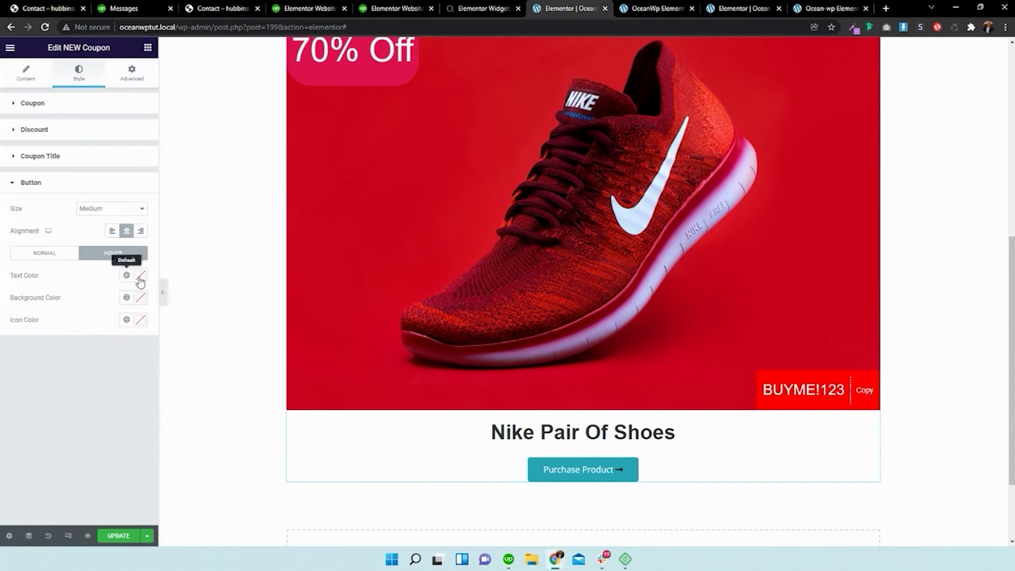
left_click(140, 301)
left_click(22, 338)
left_click(104, 303)
left_click(140, 319)
left_click(21, 360)
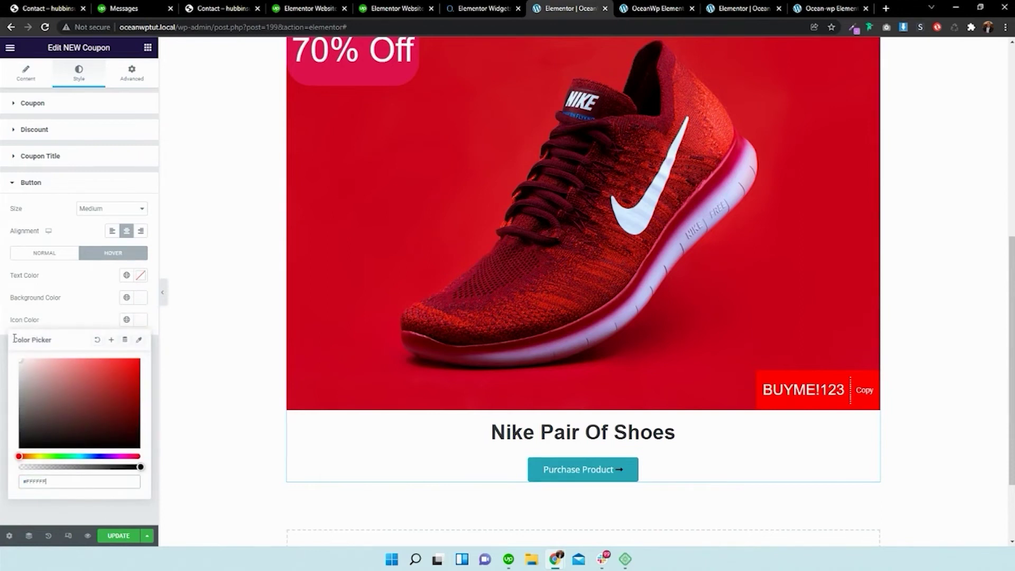
left_click(113, 315)
left_click(140, 297)
left_click(122, 360)
left_click_drag(122, 360, 139, 340)
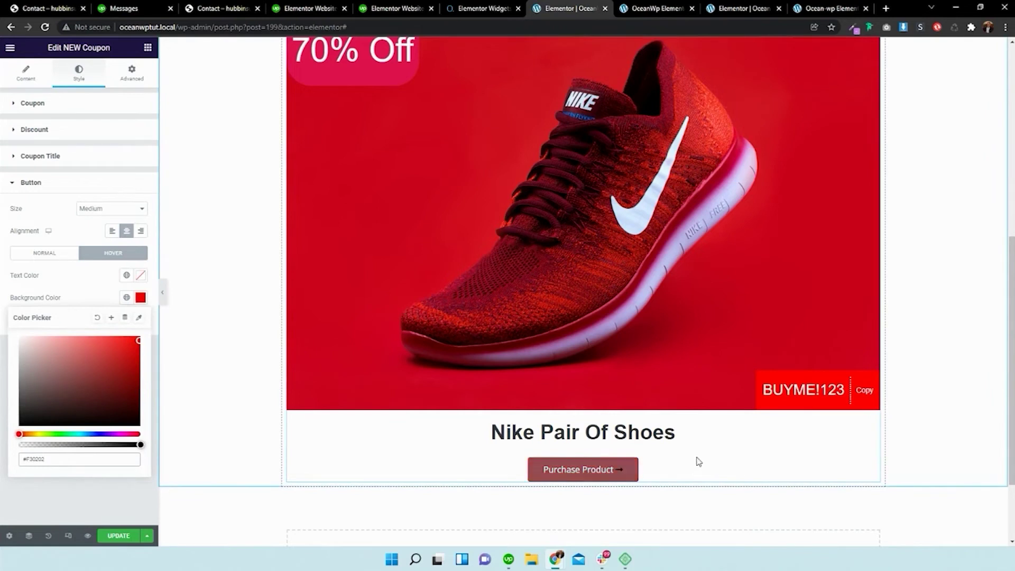
scroll(637, 328, "down", 2)
scroll(637, 314, "up", 6)
scroll(637, 314, "down", 6)
scroll(632, 309, "up", 8)
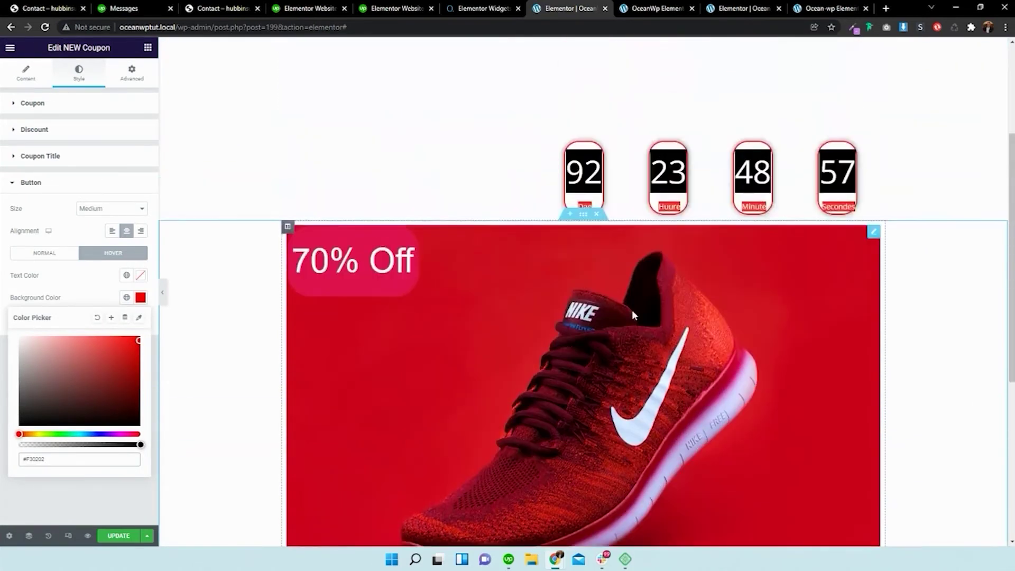
scroll(625, 304, "down", 5)
- Go to the overview page's live preview tab and scroll down to its pricing tables
left_click(733, 7)
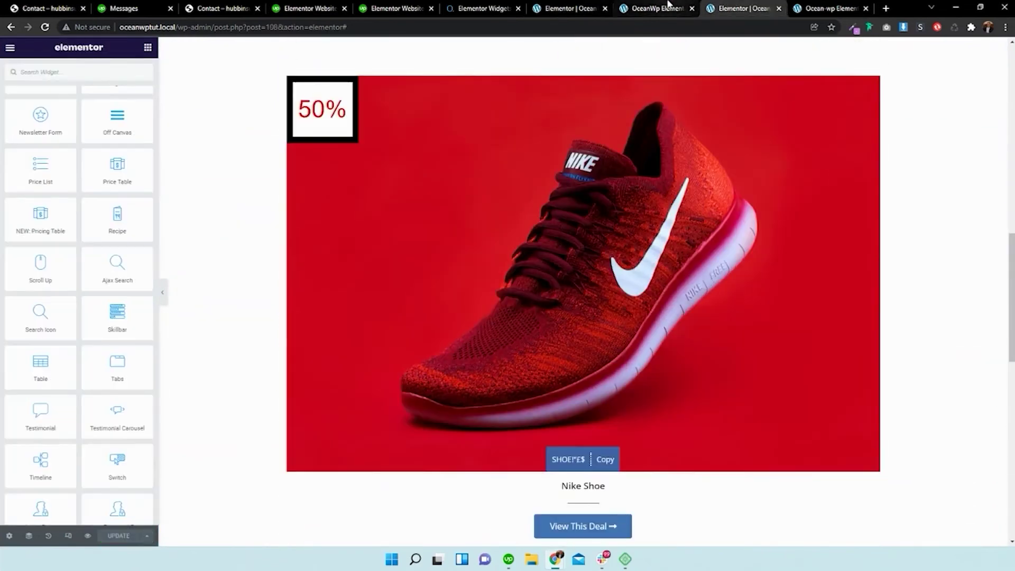
left_click(656, 8)
scroll(712, 210, "up", 3)
scroll(714, 212, "up", 4)
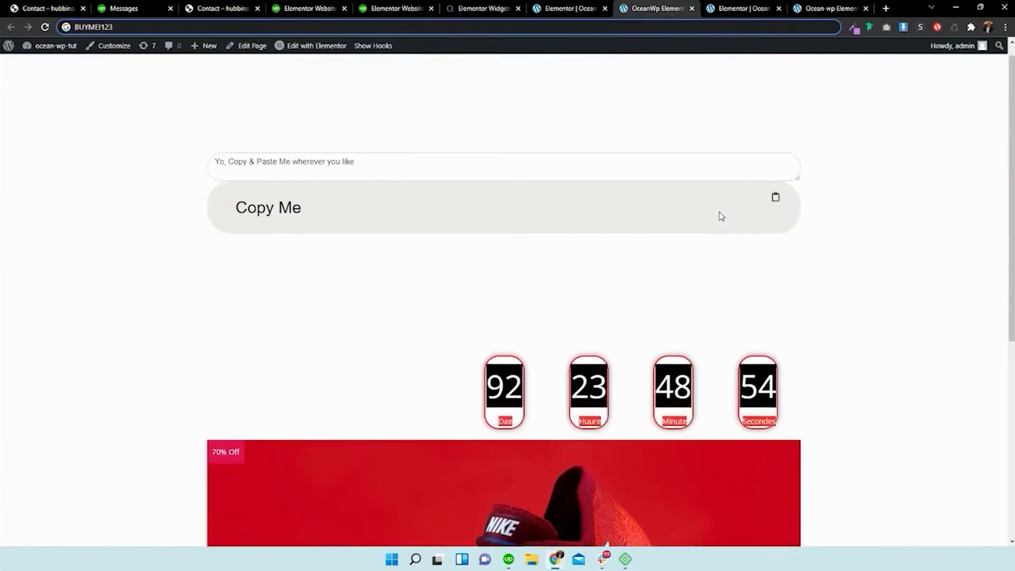
scroll(718, 219, "down", 6)
left_click(831, 8)
scroll(704, 214, "down", 15)
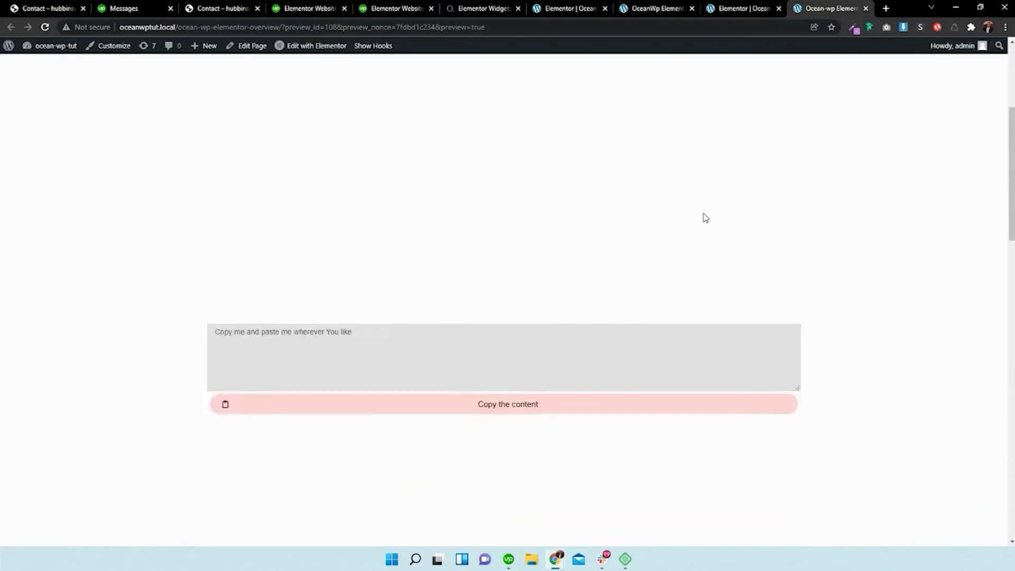
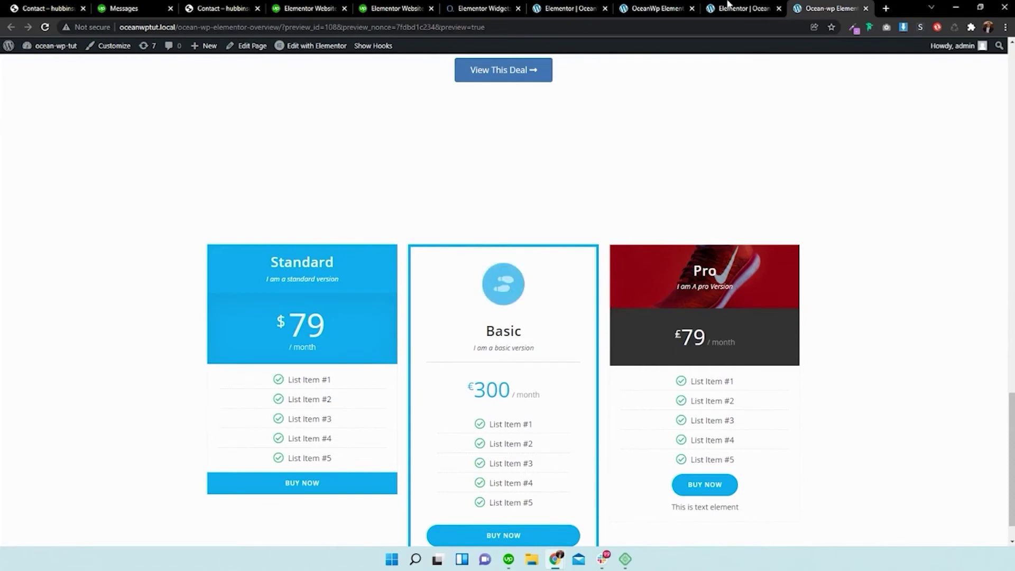
- Add a single-column section below the Nike coupon and drop a Pricing Table into it
scroll(808, 153, "down", 1)
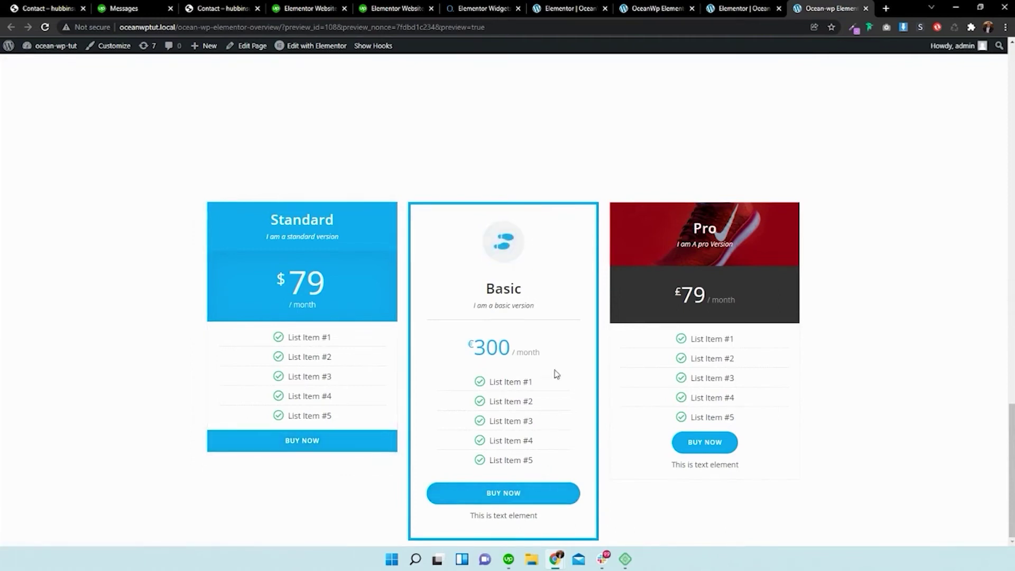
left_click(660, 6)
left_click(571, 8)
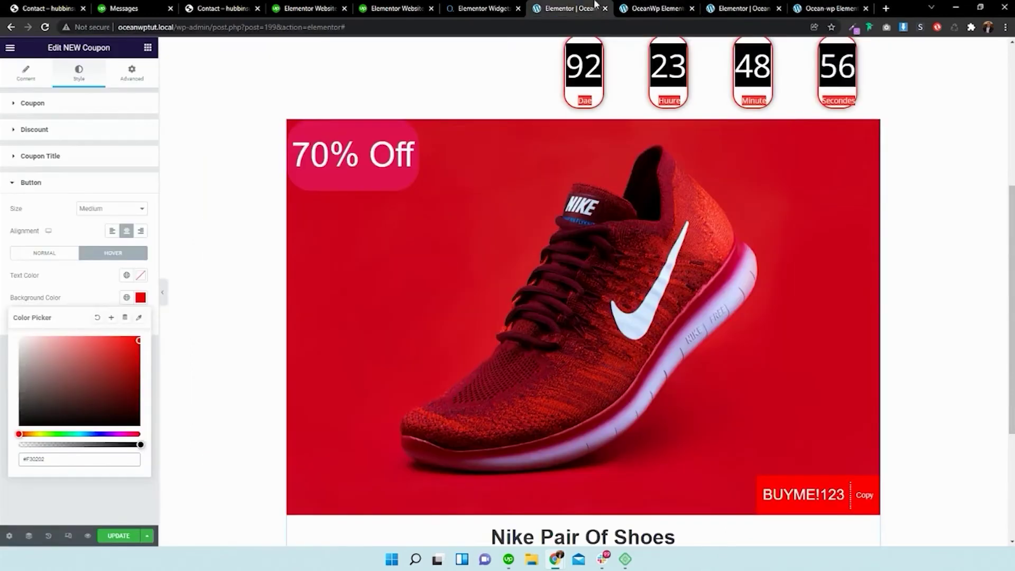
scroll(482, 150, "down", 4)
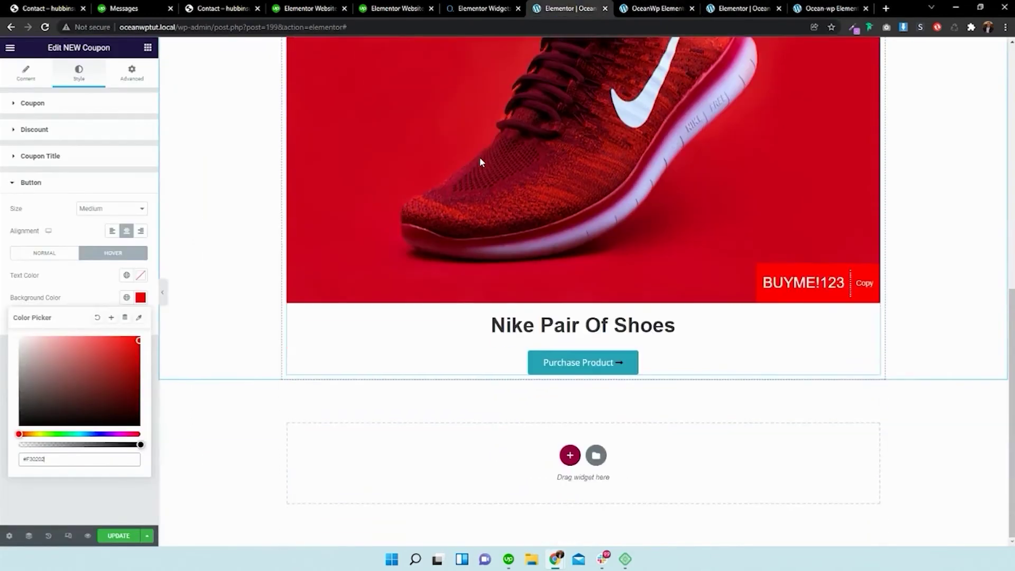
left_click(569, 455)
left_click(437, 481)
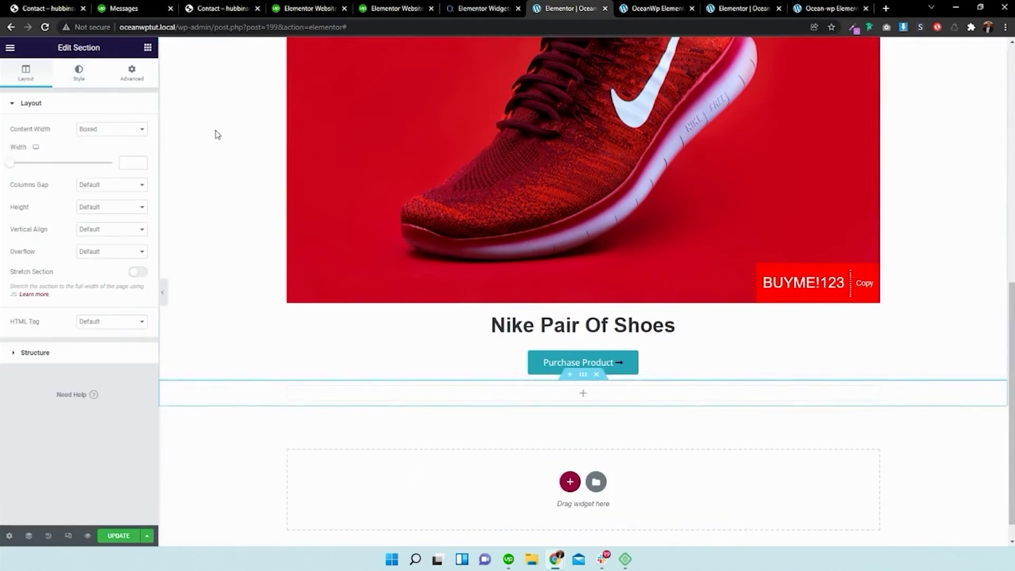
left_click(148, 47)
left_click_drag(117, 196, 571, 405)
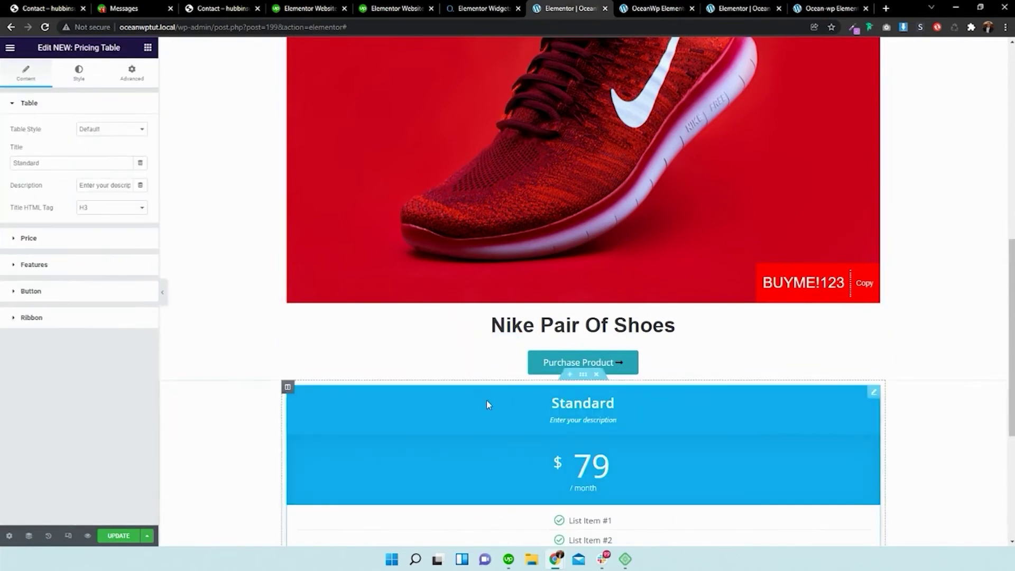
- Add two more empty columns beside the pricing table
right_click(288, 228)
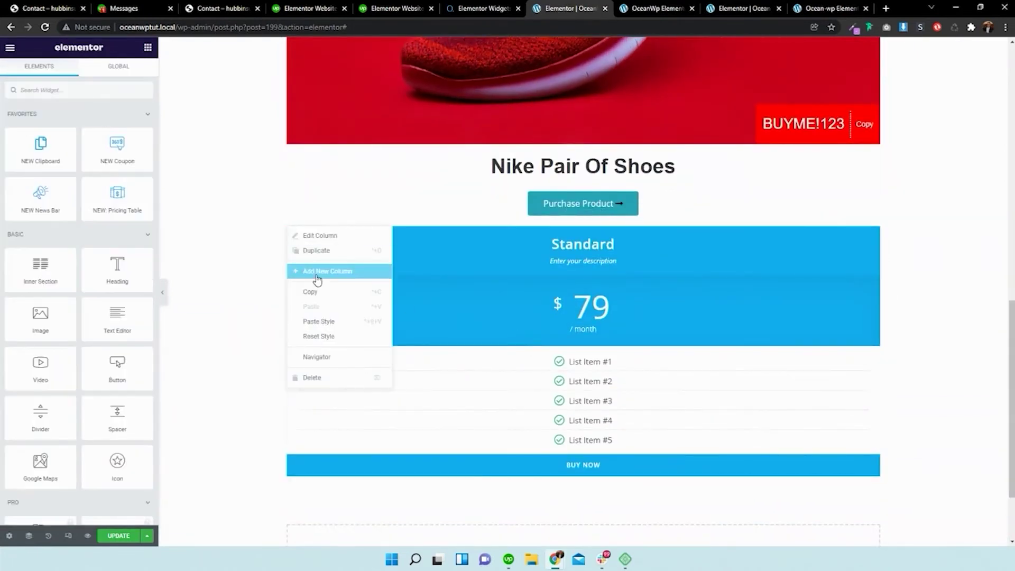
left_click(317, 269)
right_click(288, 227)
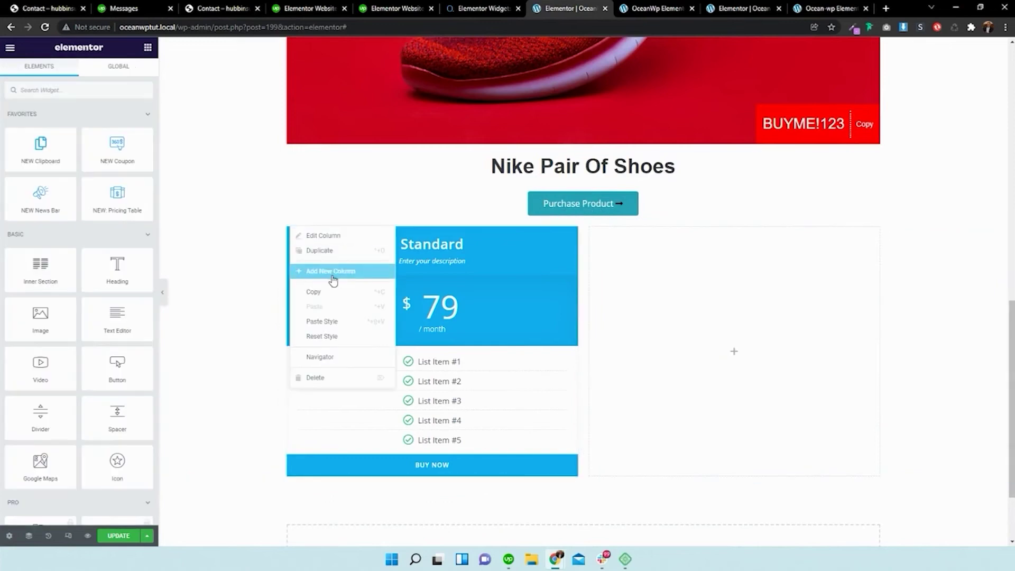
left_click(333, 270)
- Copy the Standard pricing table and paste it into the middle and third columns
right_click(331, 250)
left_click(358, 295)
right_click(582, 353)
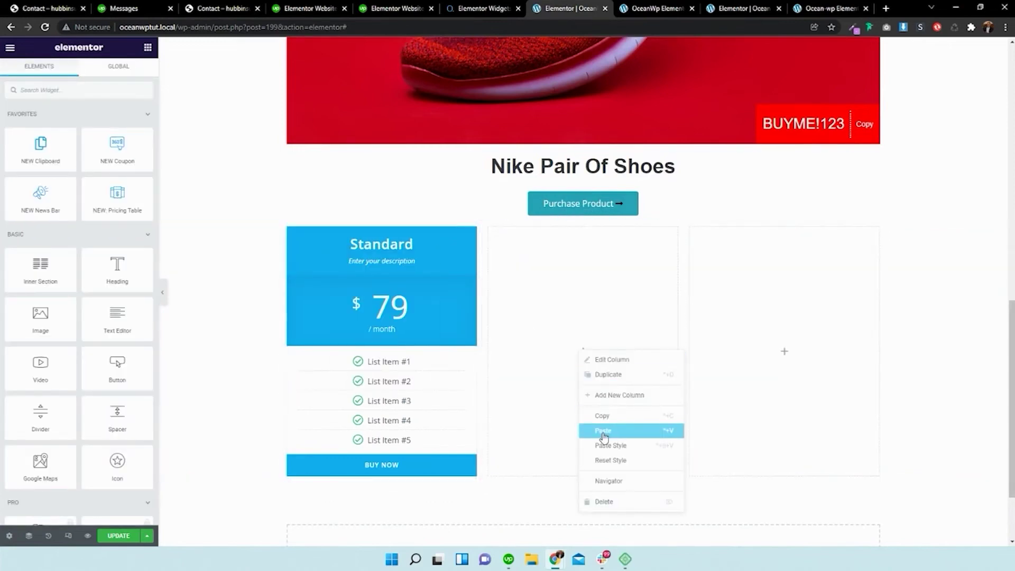
left_click(597, 433)
right_click(784, 353)
left_click(807, 433)
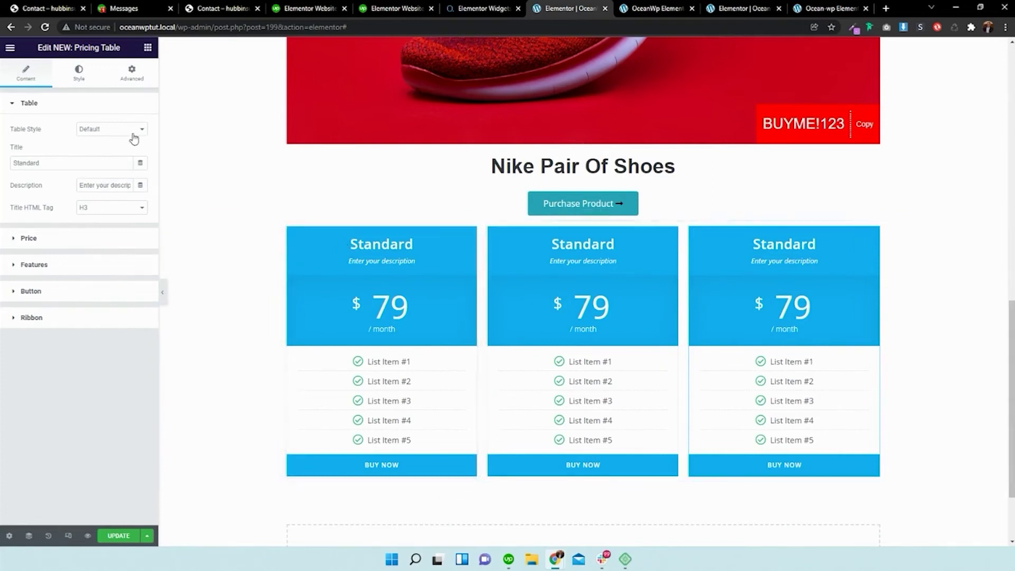
- Check the table style choices for the first table, keeping it on Default
left_click(92, 129)
left_click(91, 130)
left_click(107, 134)
left_click(312, 260)
left_click(132, 132)
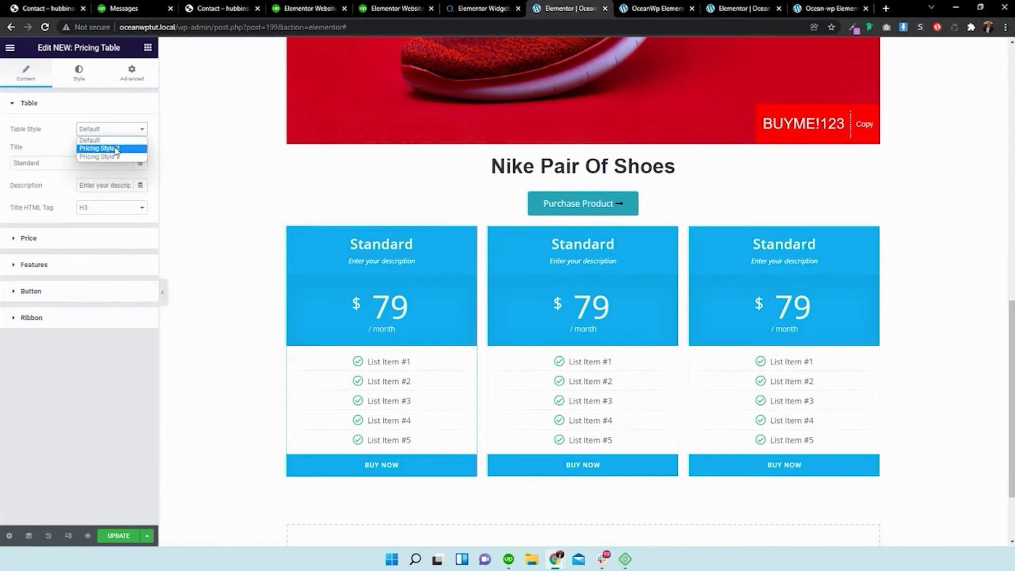
left_click(117, 136)
- Set the middle table to Pricing Style 2 and the right table to Pricing Style 3
left_click(578, 284)
left_click(511, 240)
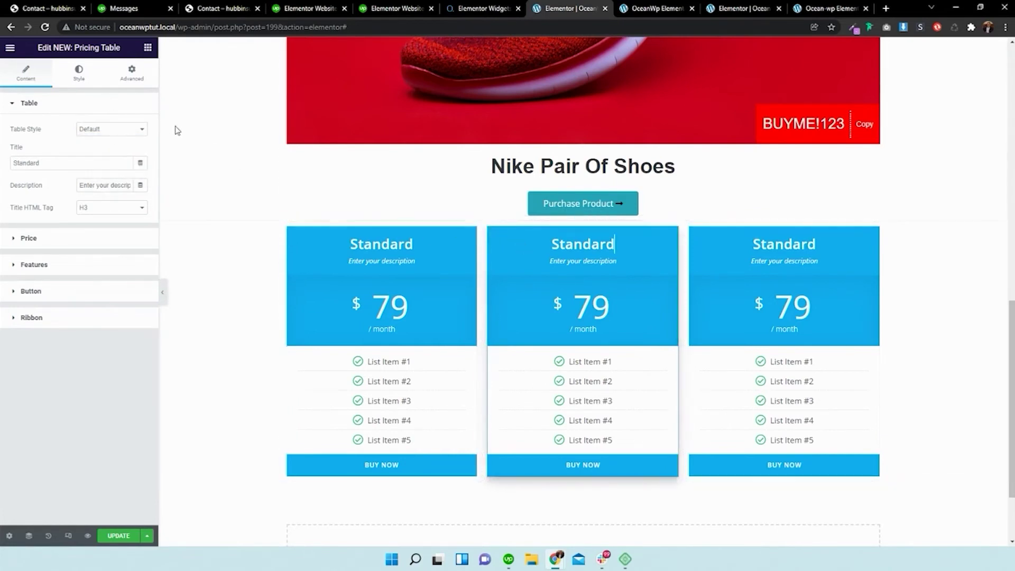
left_click(111, 129)
left_click(108, 148)
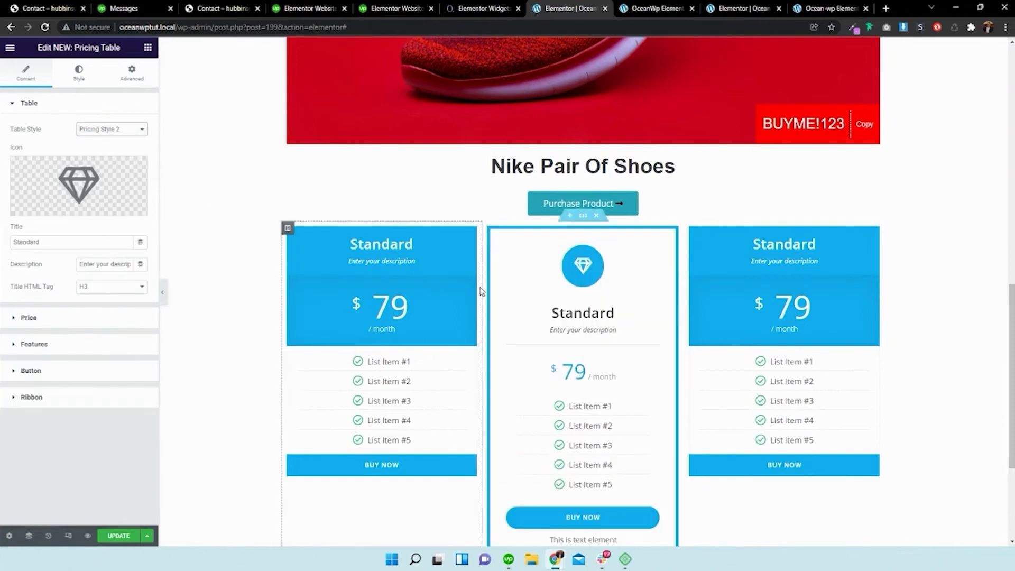
scroll(508, 286, "down", 1)
left_click(698, 222)
left_click(111, 129)
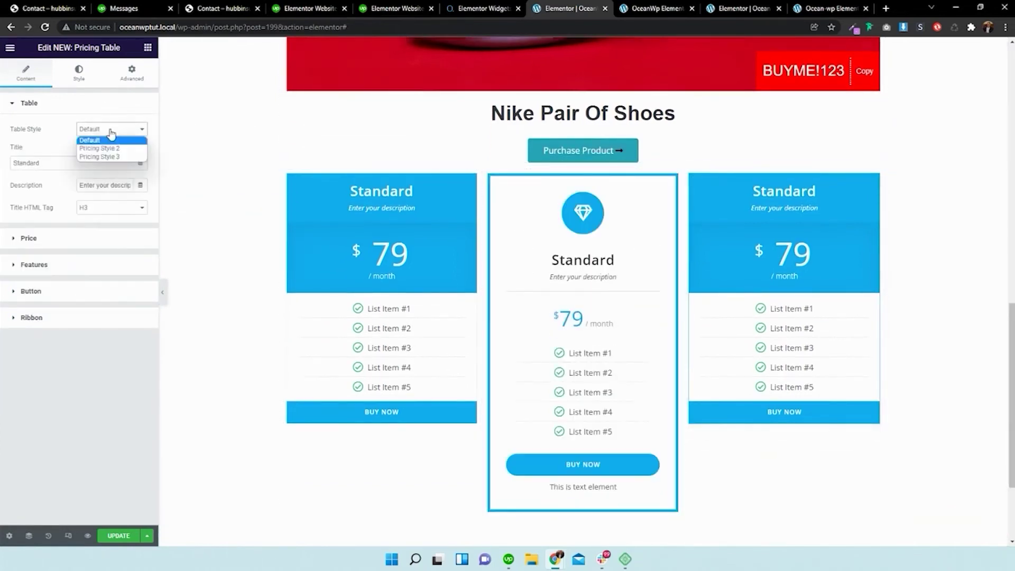
left_click(100, 156)
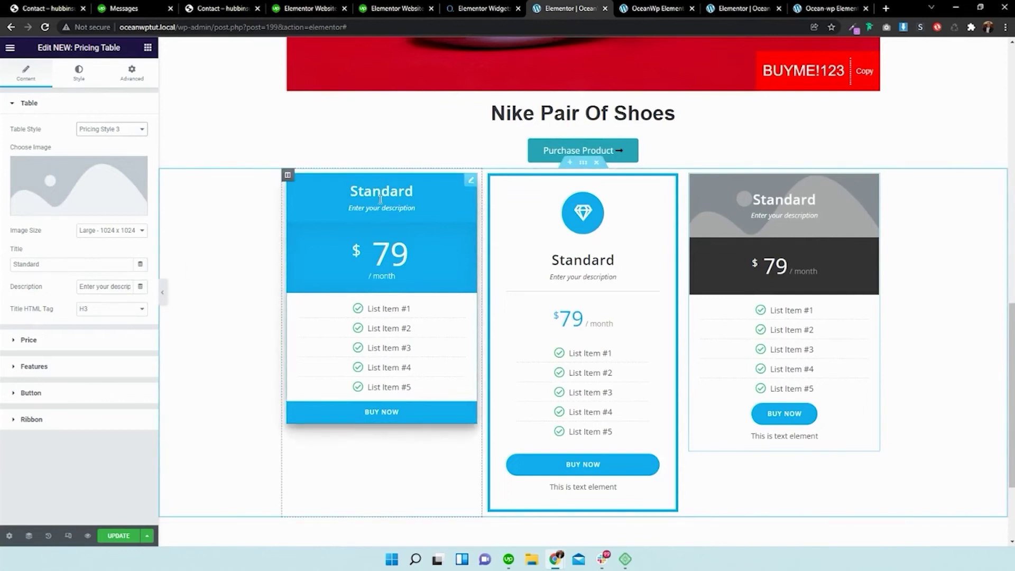
- Retitle the middle table 'Basic Package' and the right table 'Advanced Package'
left_click(576, 228)
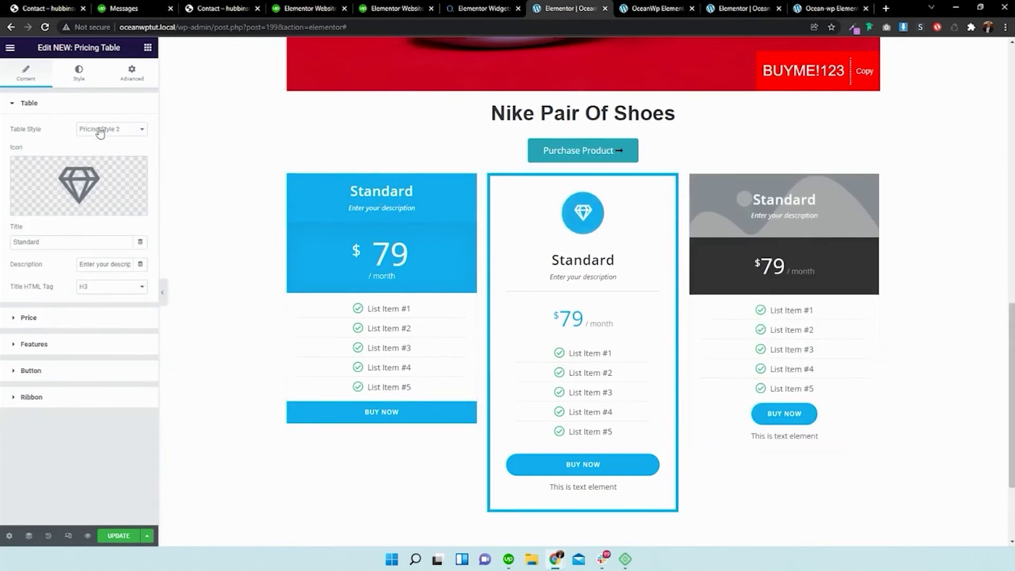
double_click(64, 237)
type("Ba")
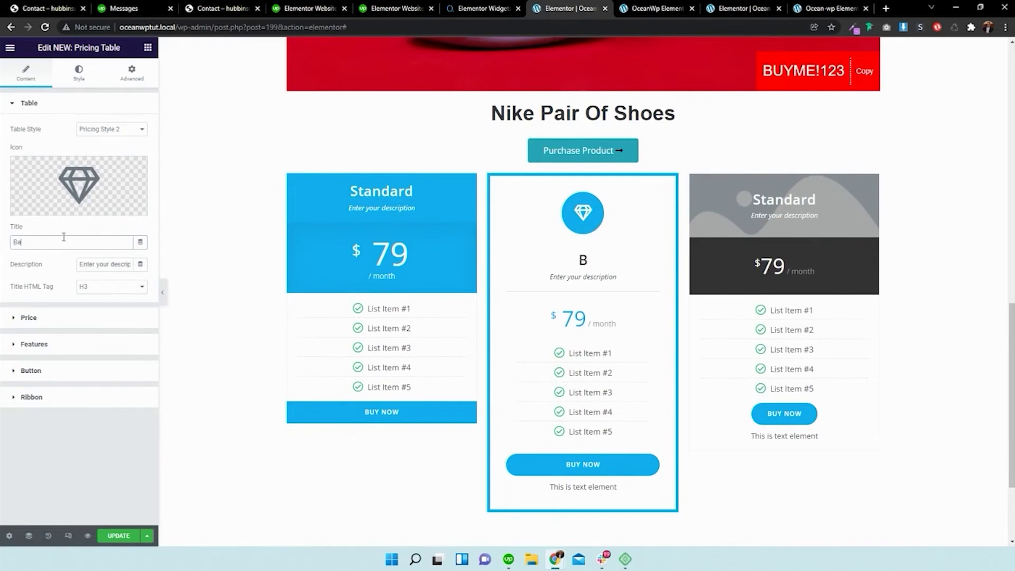
type("sic Package")
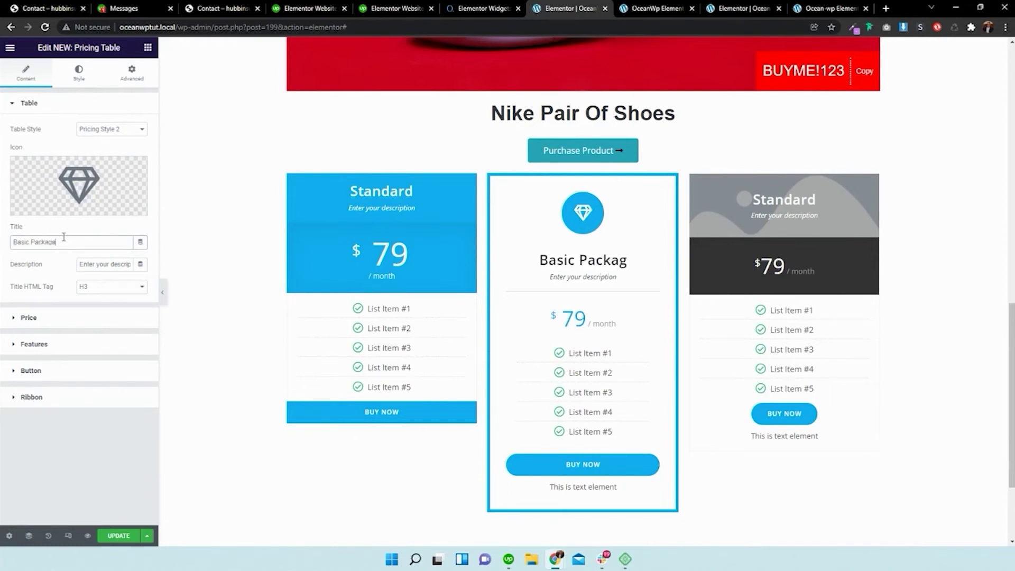
left_click(747, 228)
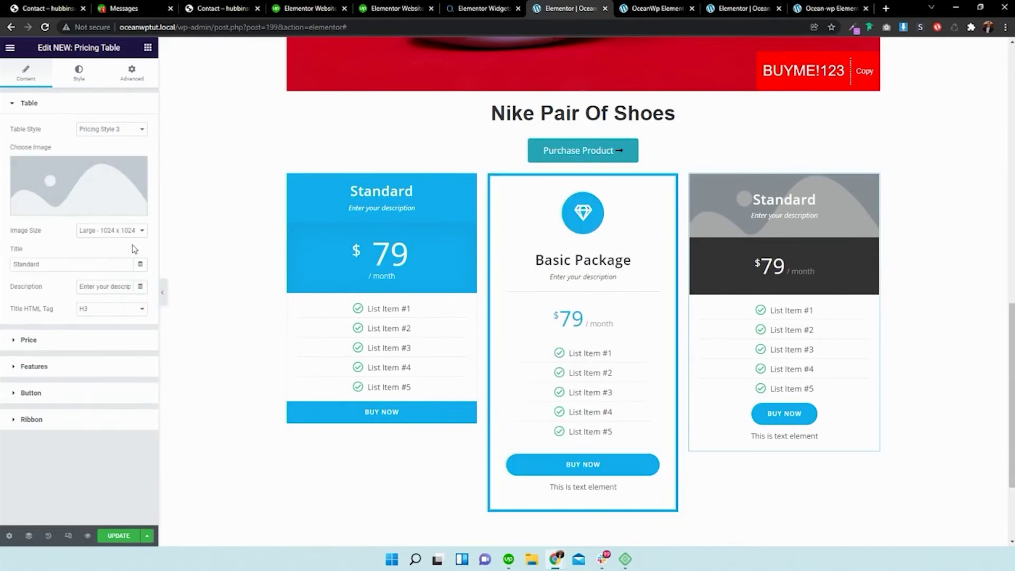
double_click(97, 263)
type("Ad")
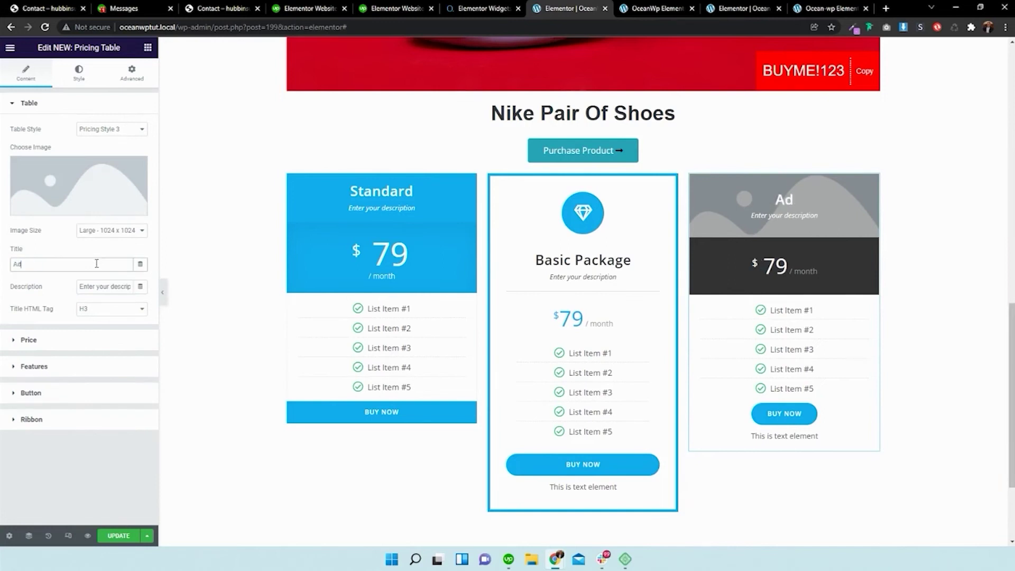
type("vanced Package")
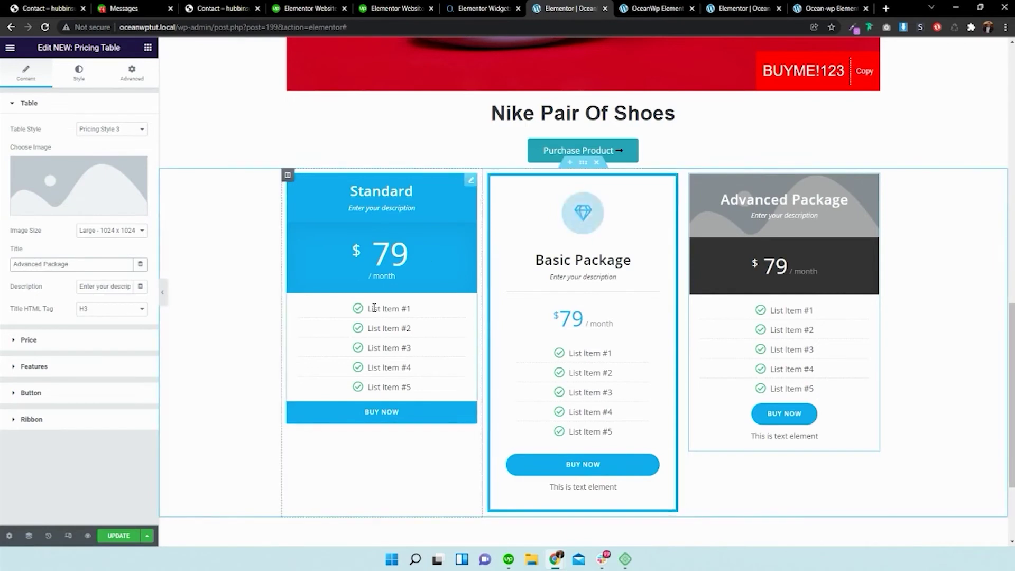
left_click(296, 285)
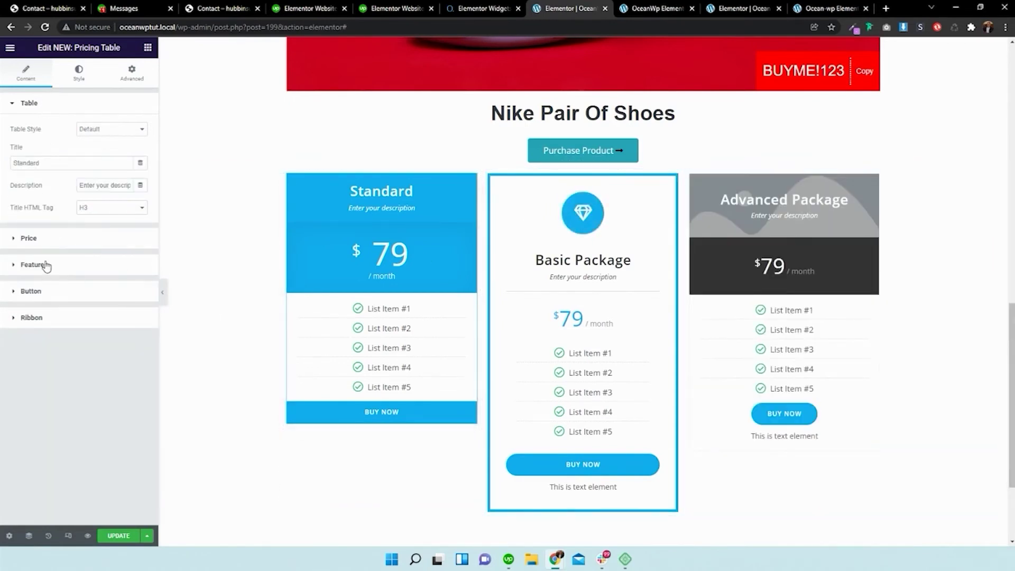
- Change the Standard table's price to 29 and its billing period to 'Mon'
left_click(53, 245)
double_click(98, 154)
type("29")
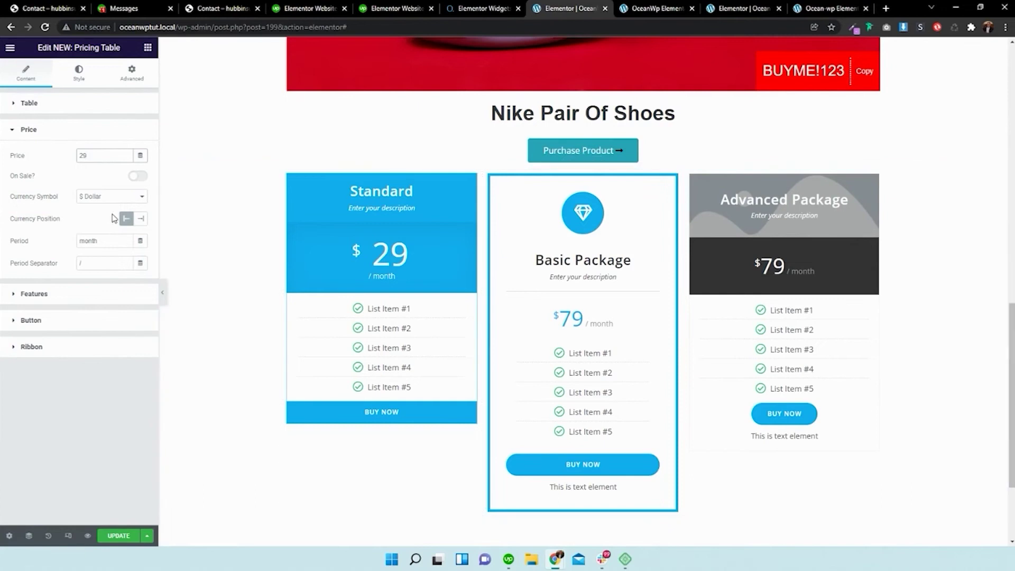
double_click(98, 241)
type("Y")
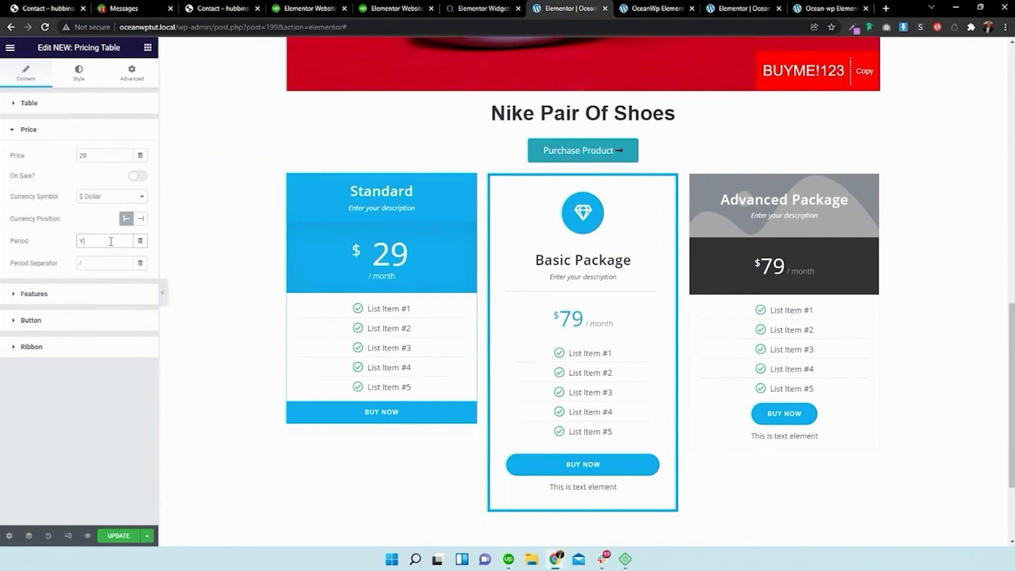
type("ear")
double_click(111, 241)
type("Month")
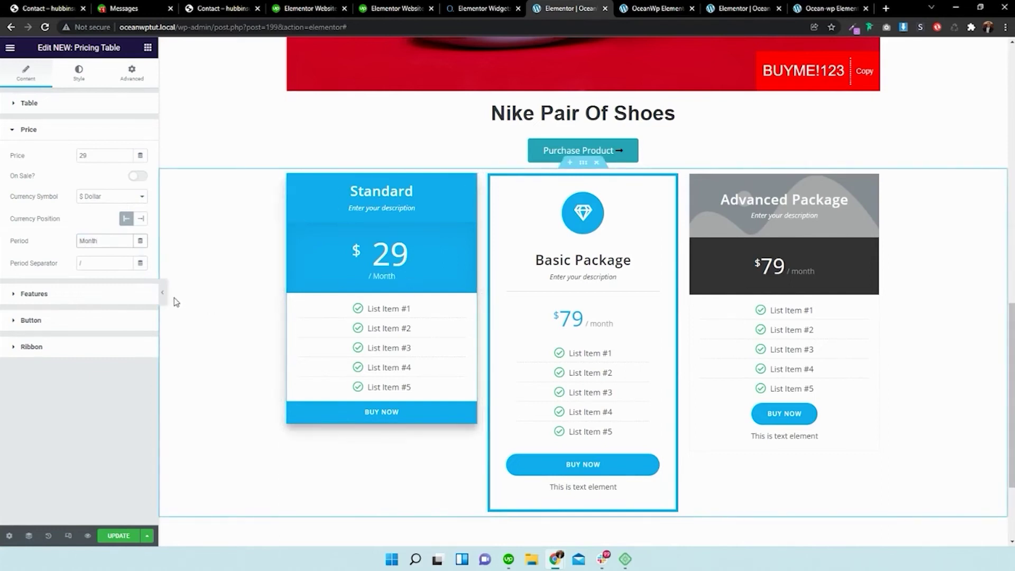
- Rename the first two features to 'Limited Support' and 'Revisins'
left_click(78, 299)
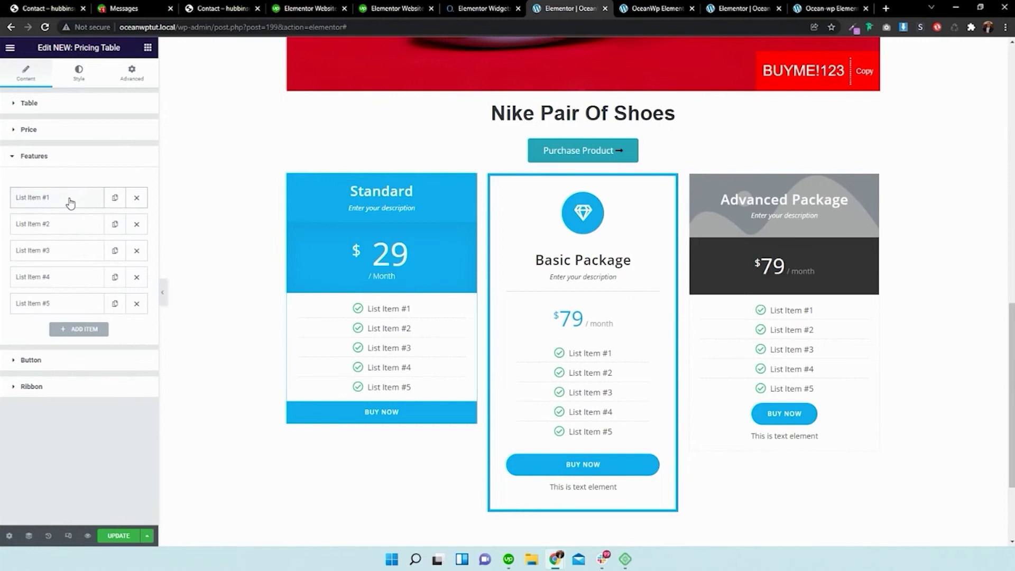
left_click(70, 203)
triple_click(69, 237)
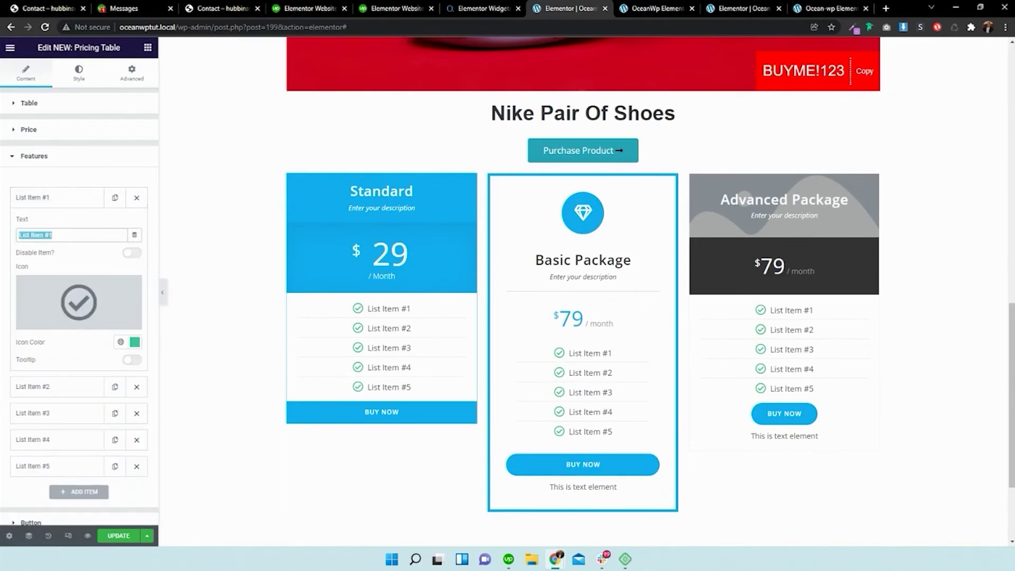
type("Li")
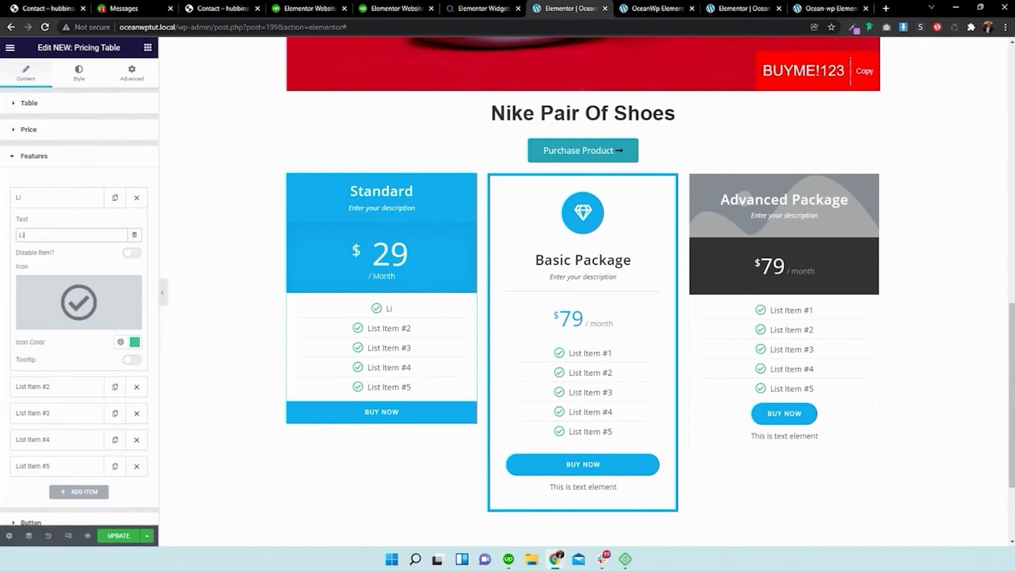
type("mited Support")
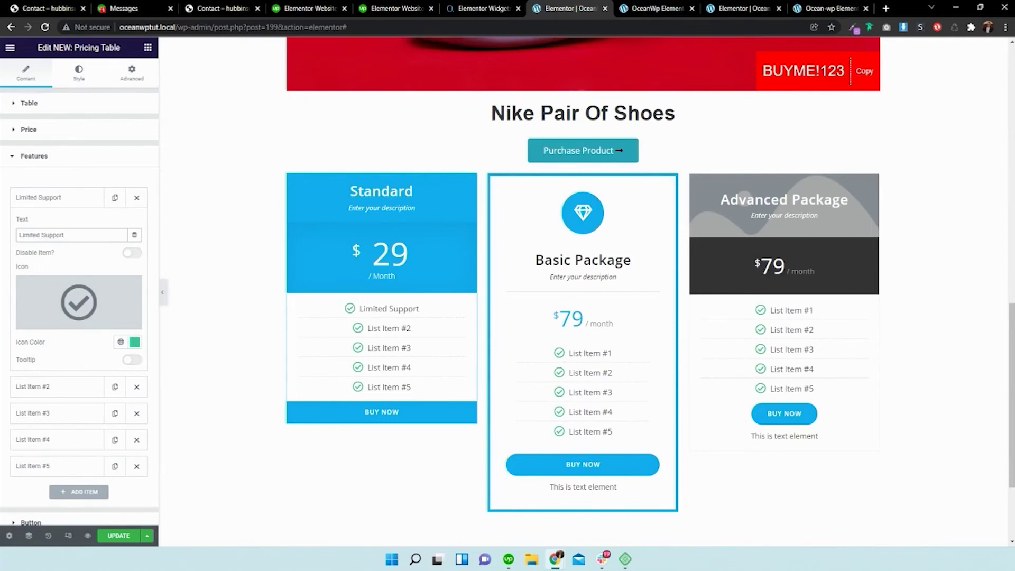
left_click(47, 398)
left_click_drag(68, 261, 18, 261)
key("BackSpace")
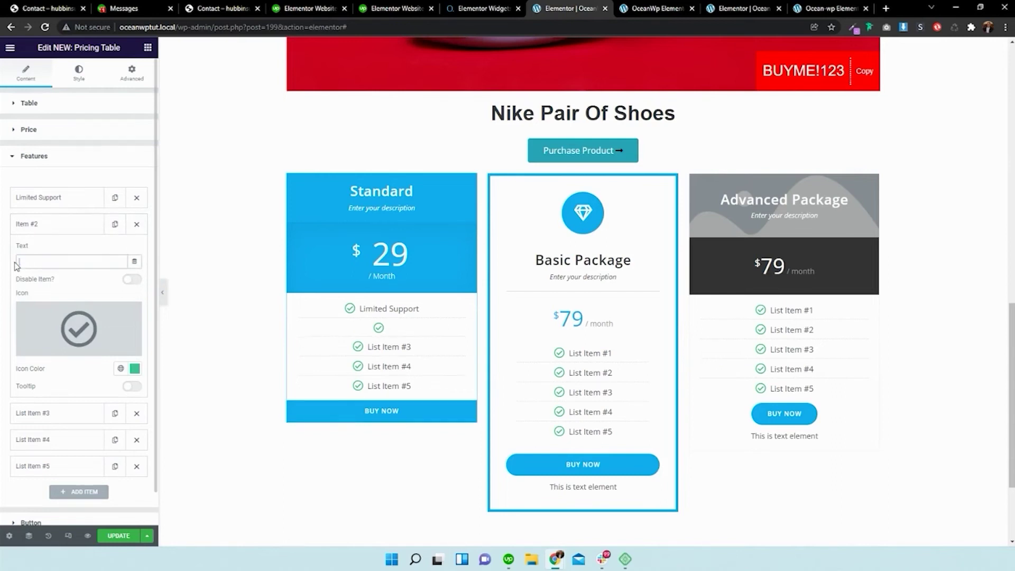
type("Revisins")
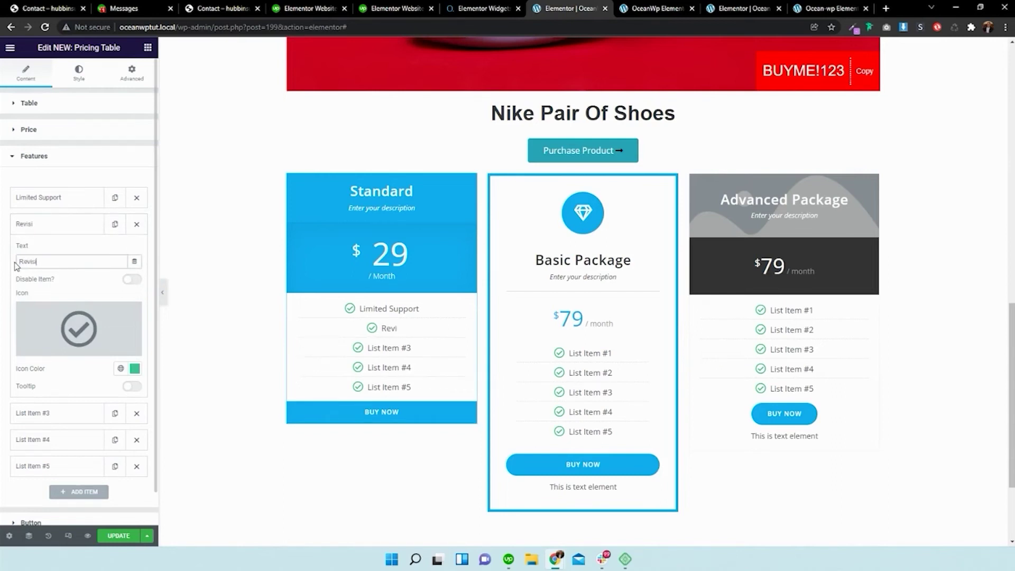
left_click(74, 234)
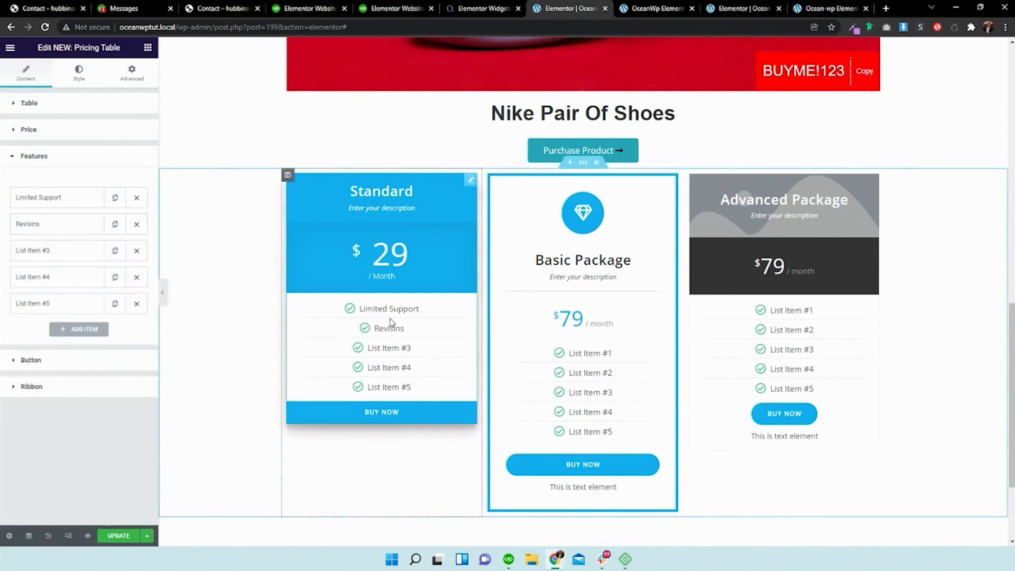
- Change the Standard table's button label from Buy Now to 'Veew more'
left_click(93, 361)
left_click(69, 220)
key("ctrl+a")
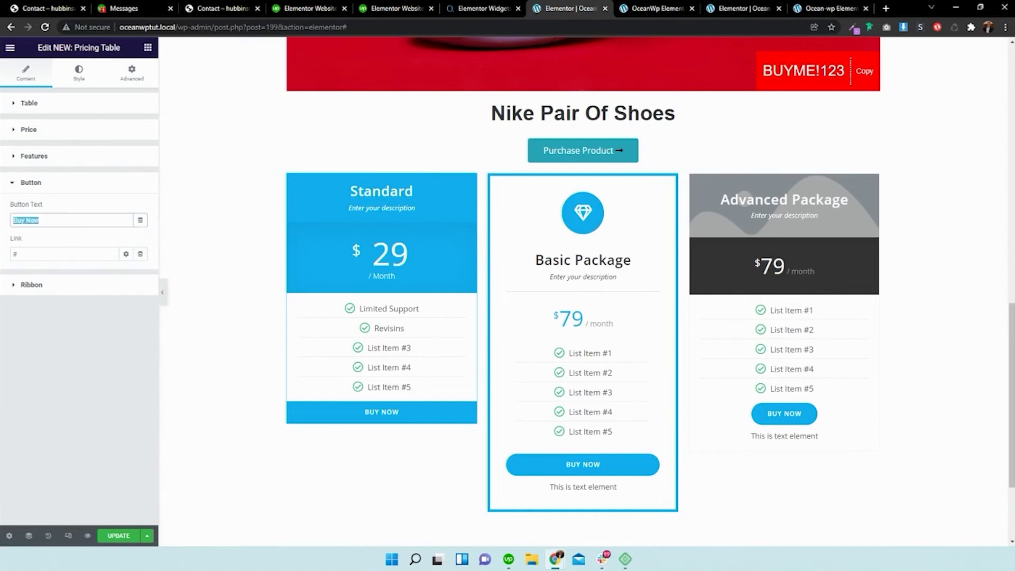
type("Ve")
type("ew more")
- Enable a featured ribbon and replace its Popular text with 'Selling fast'
left_click(75, 285)
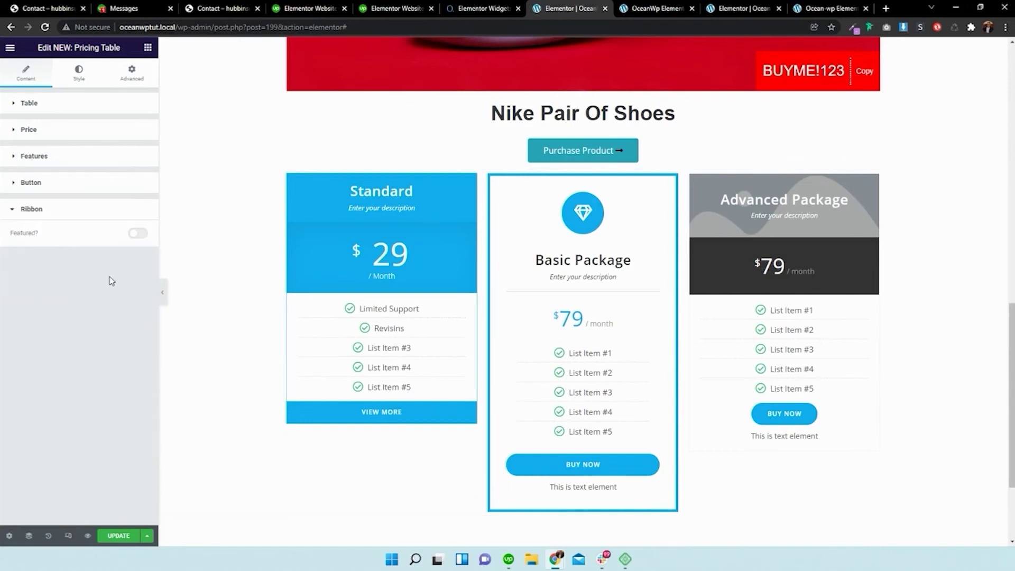
left_click(136, 234)
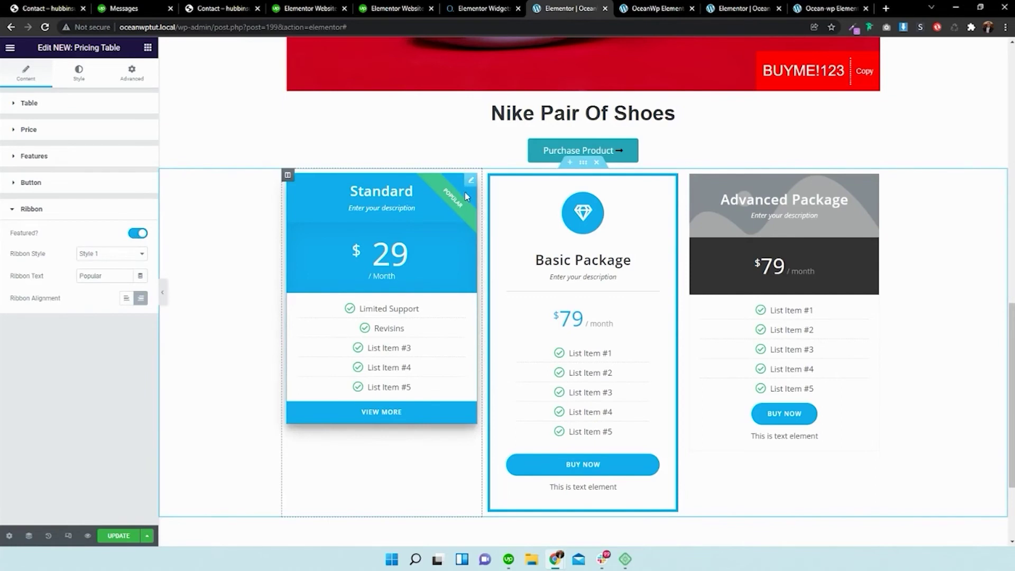
double_click(100, 275)
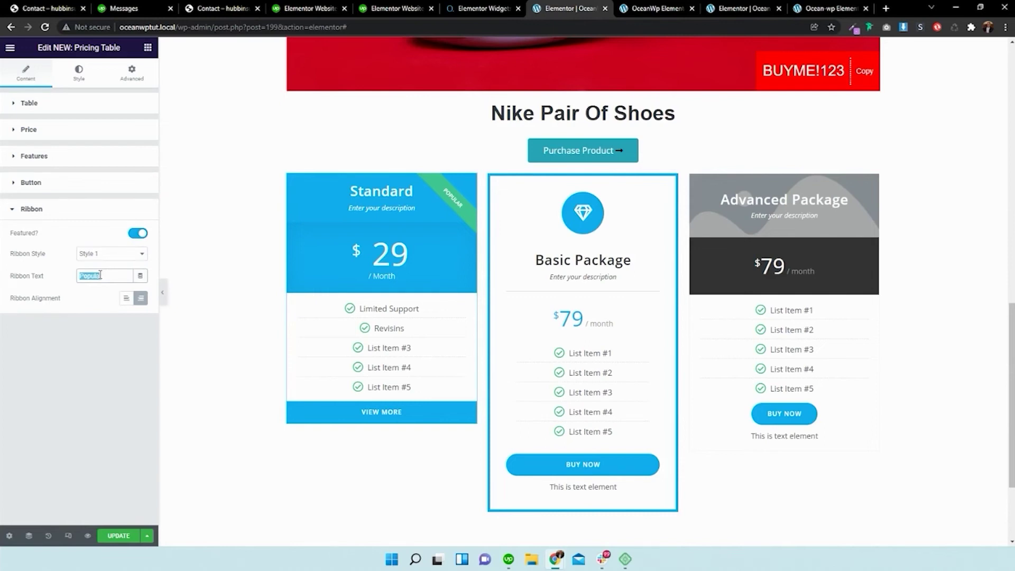
type("Selling fast")
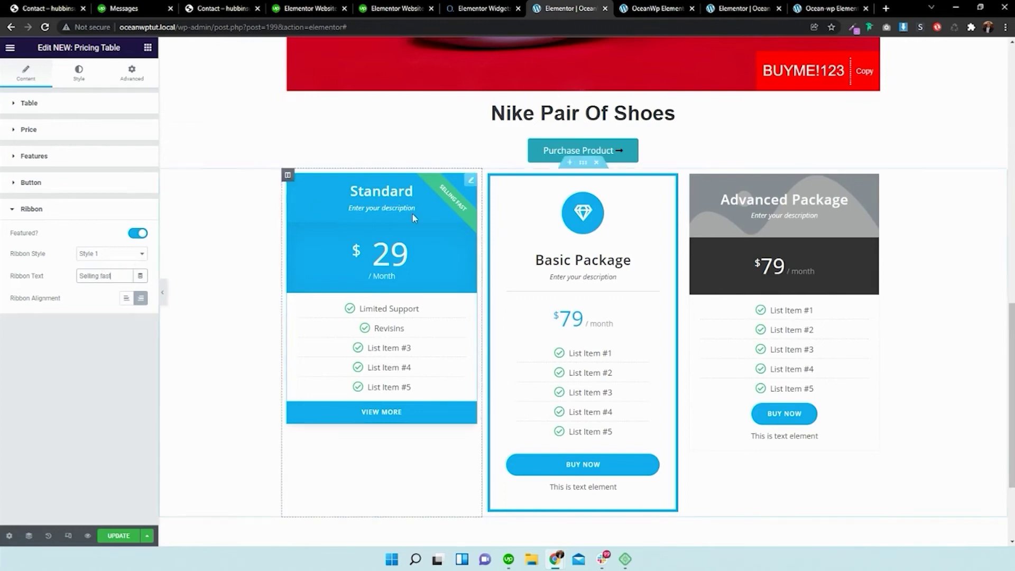
- Give the Basic Package a grinning smiley-with-sweat-drop icon from the Icon Library
left_click(599, 234)
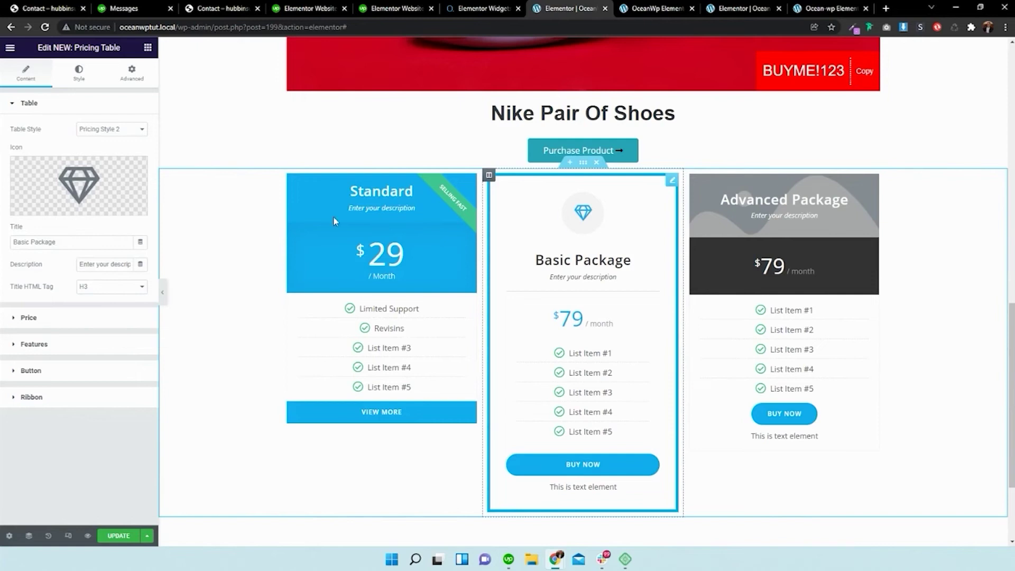
mouse_move(60, 214)
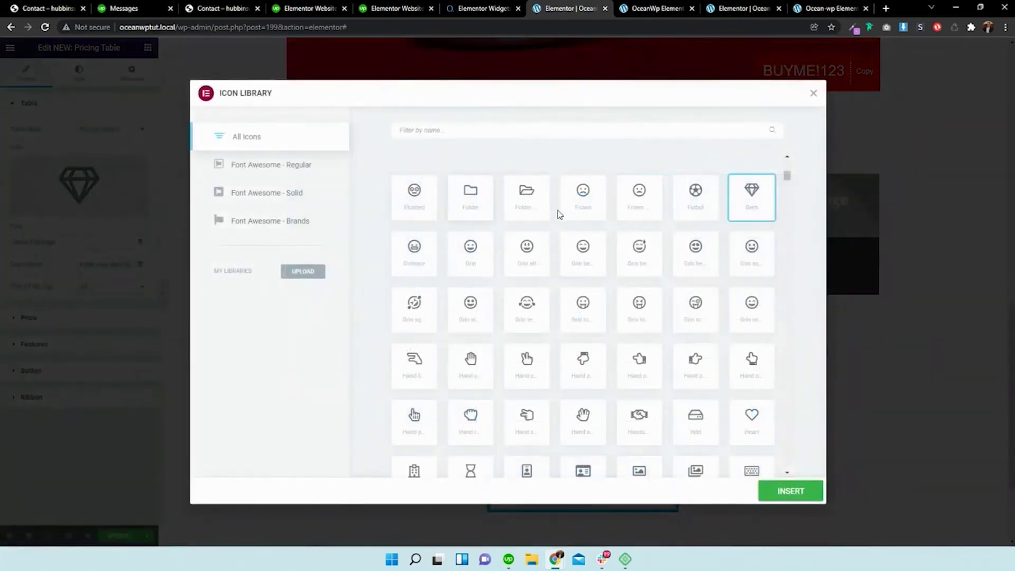
left_click(629, 252)
left_click(777, 490)
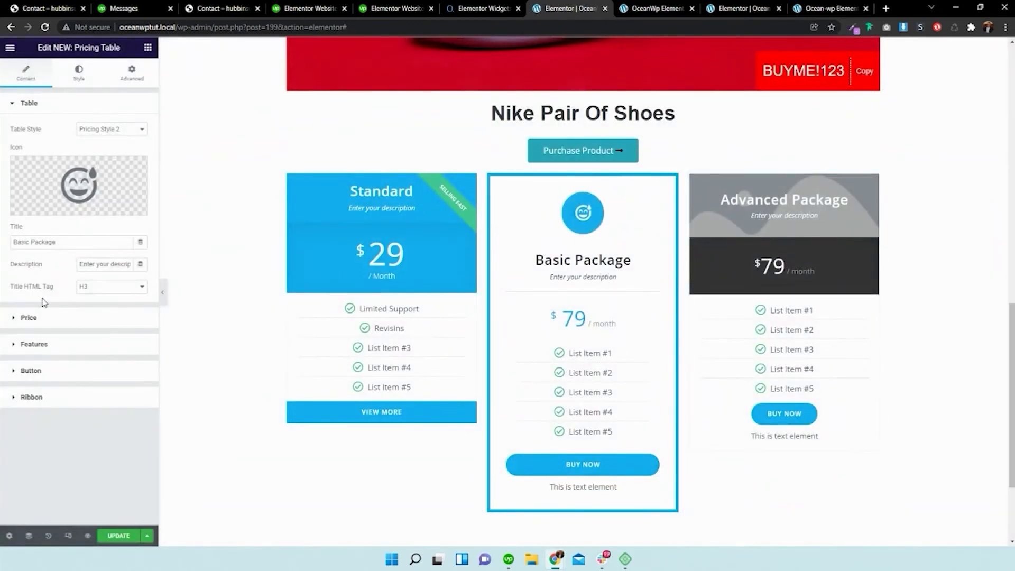
- Replace the Basic Package's button note with 'Pricas may vary from supplier'
left_click(71, 322)
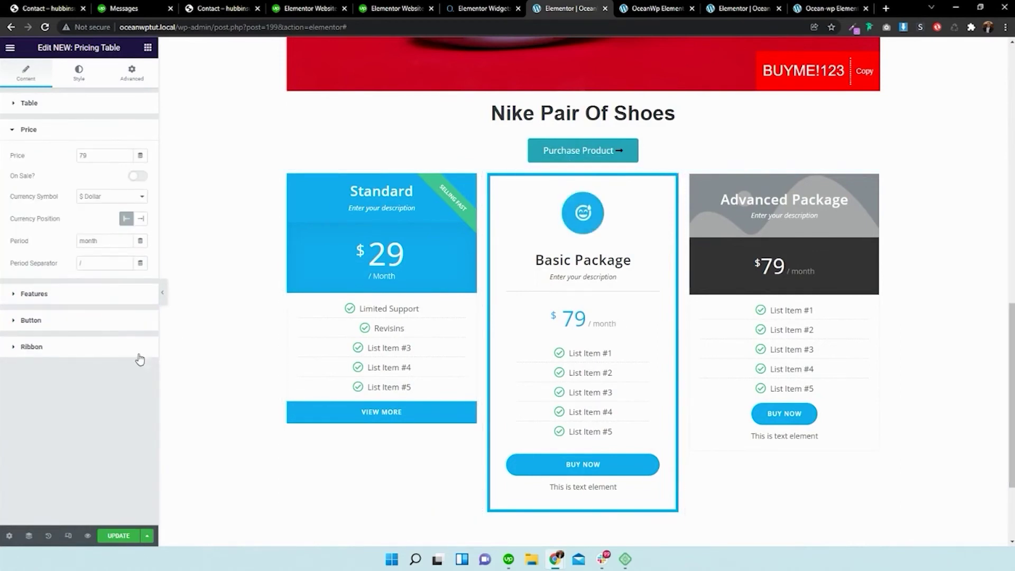
left_click(71, 295)
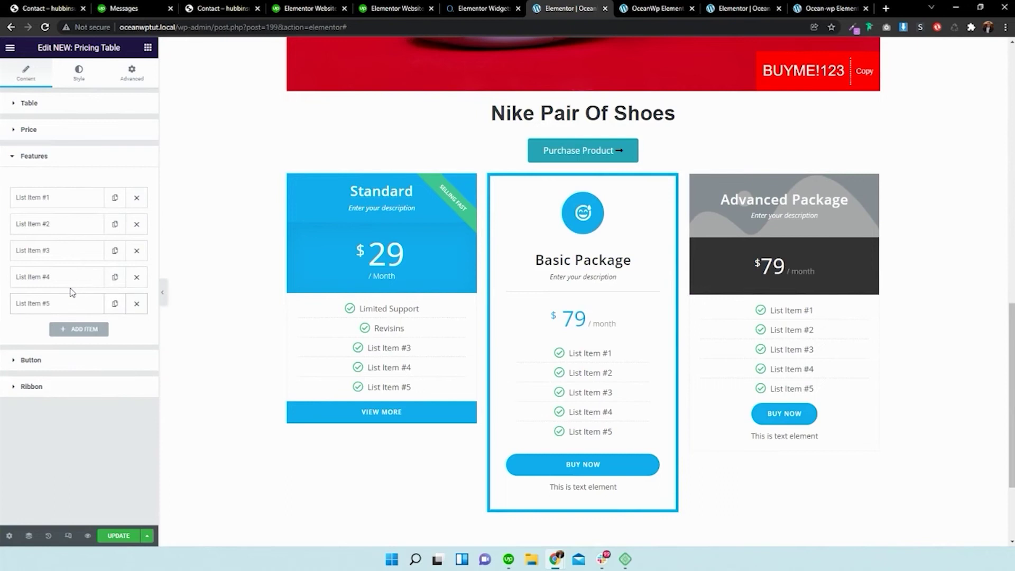
left_click(73, 360)
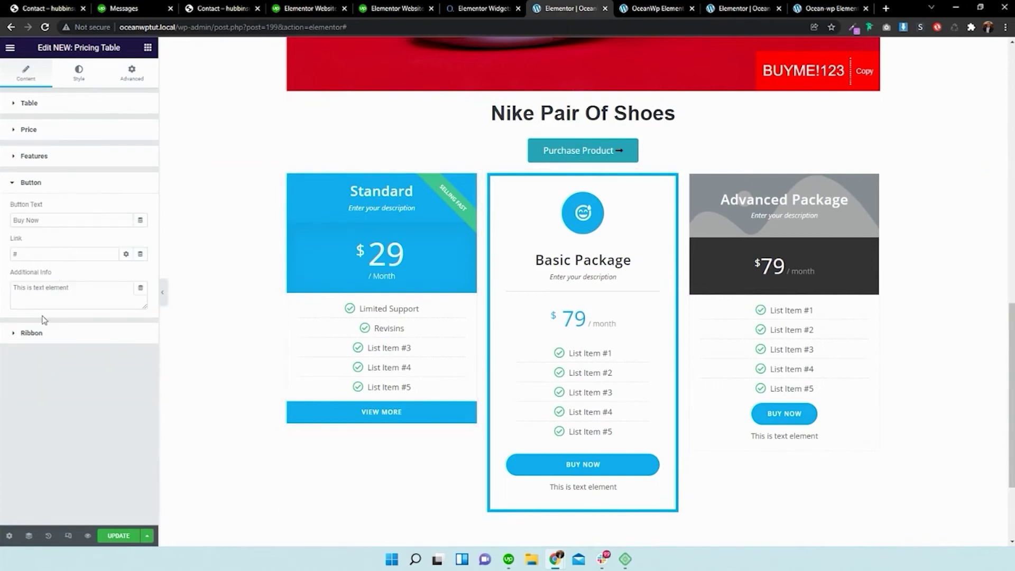
left_click_drag(73, 290, 12, 288)
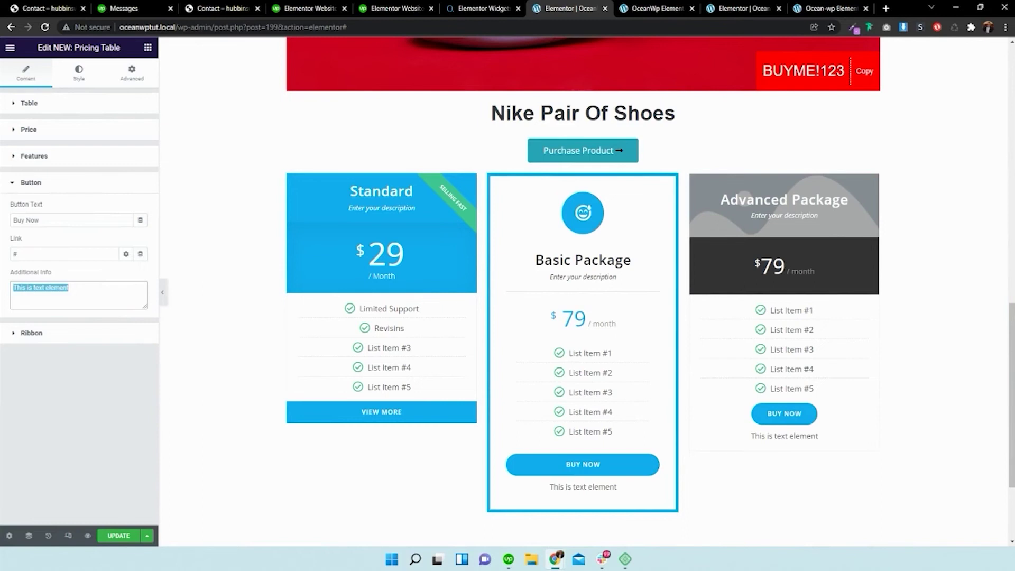
type("Pricas may var")
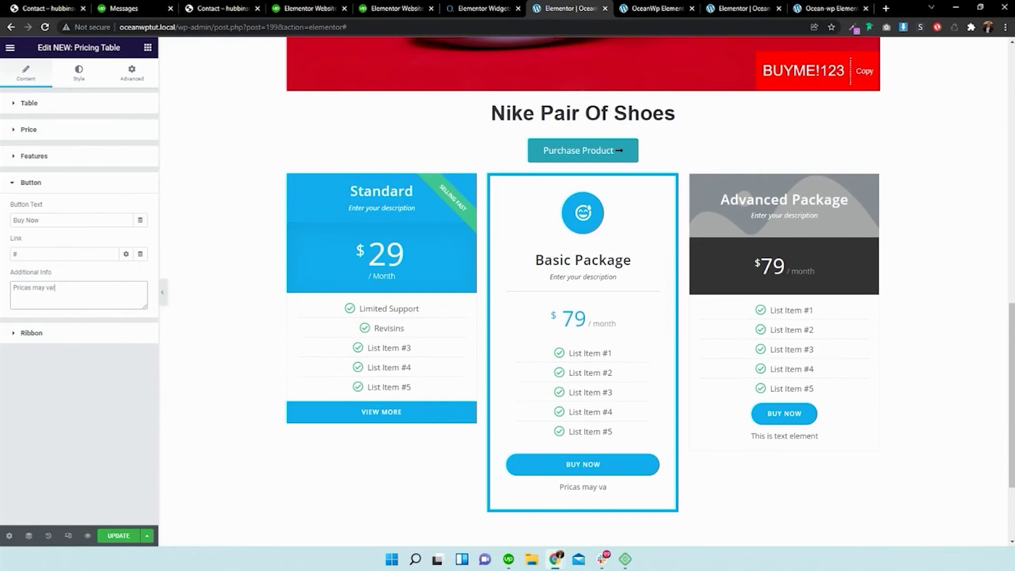
type("y from supplier")
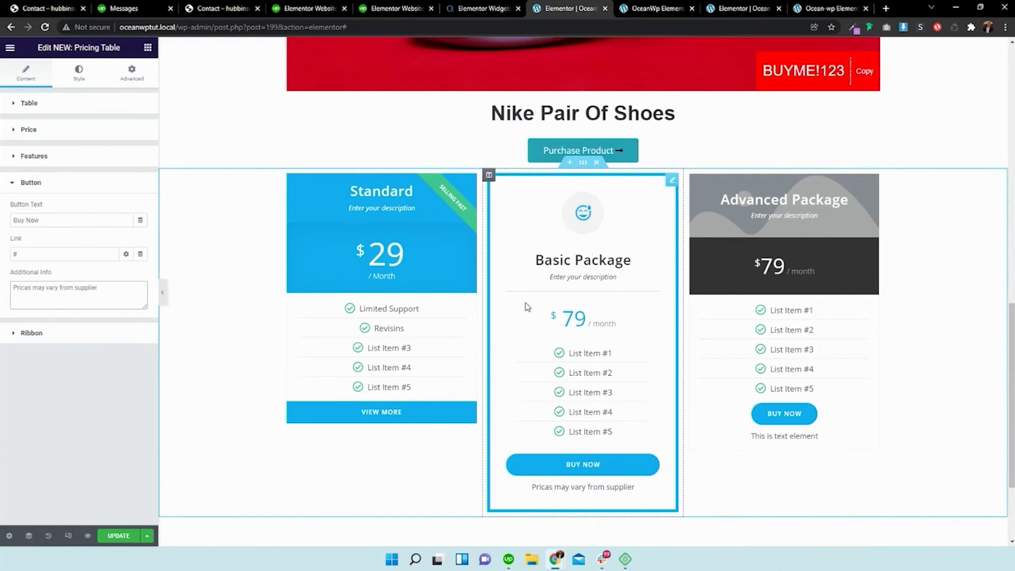
- Enable a featured ribbon on the Basic Package reading 'Buy Me Now'
left_click(69, 340)
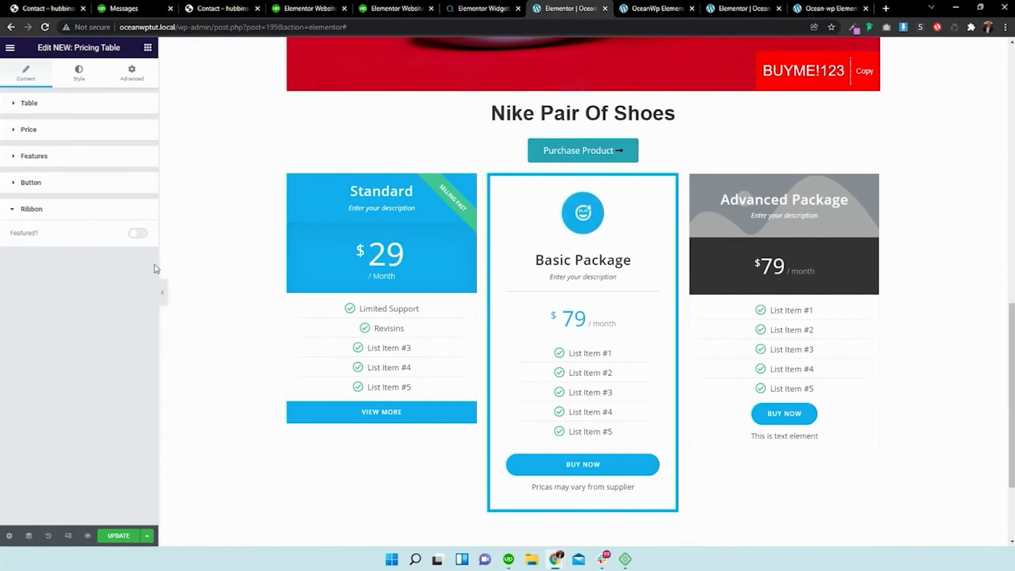
left_click(137, 233)
double_click(110, 280)
type("B")
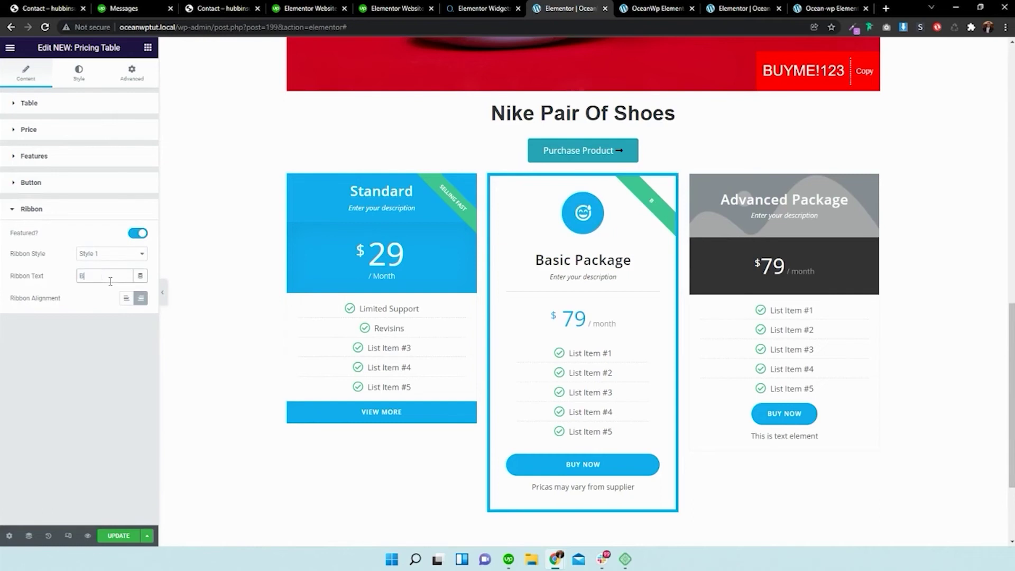
type("uy Me Now")
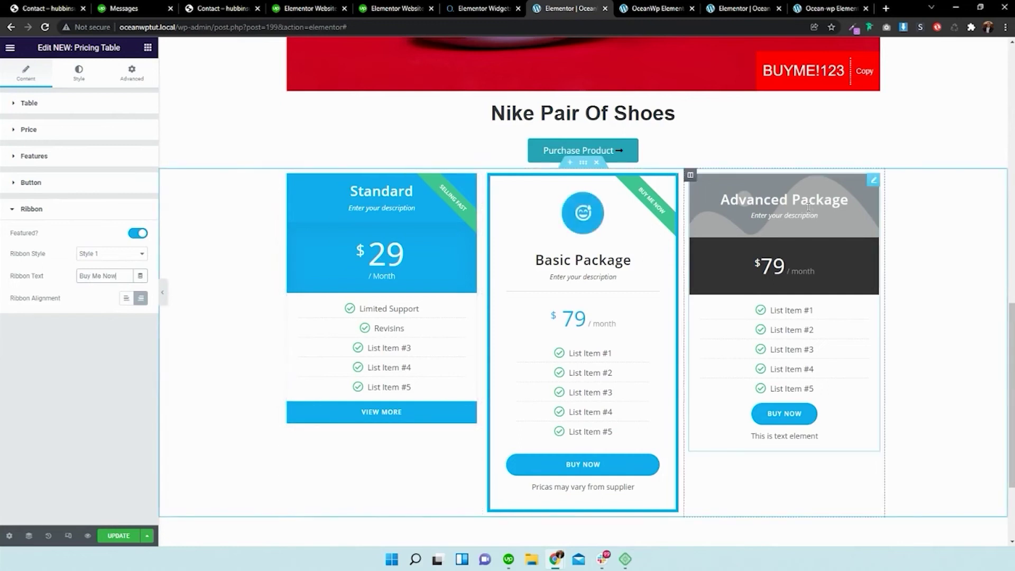
left_click(735, 217)
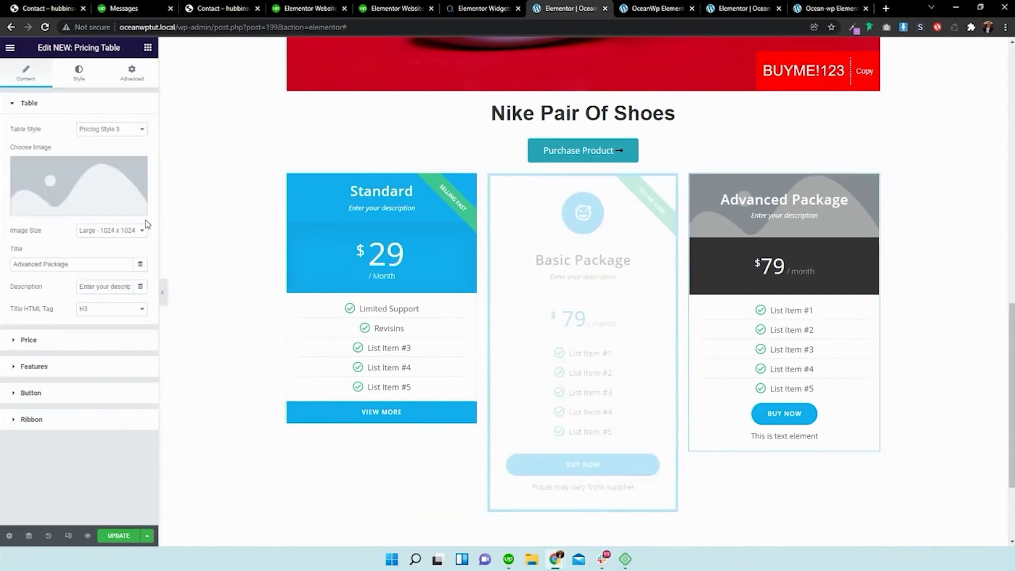
- Put the red shoe photo in the Advanced Package header with the description 'BUY MY SHOES'
left_click(66, 203)
left_click(161, 169)
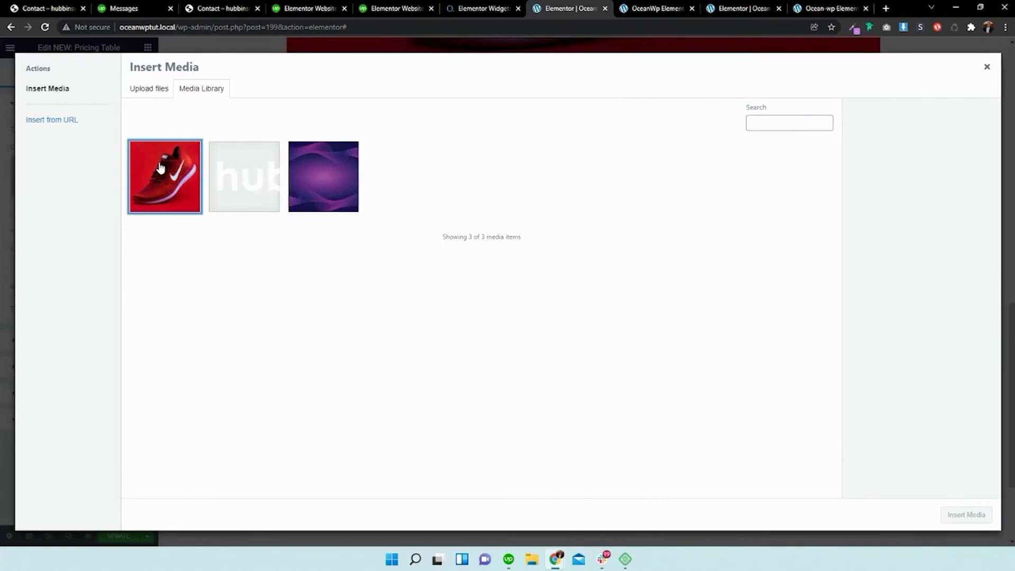
left_click(958, 514)
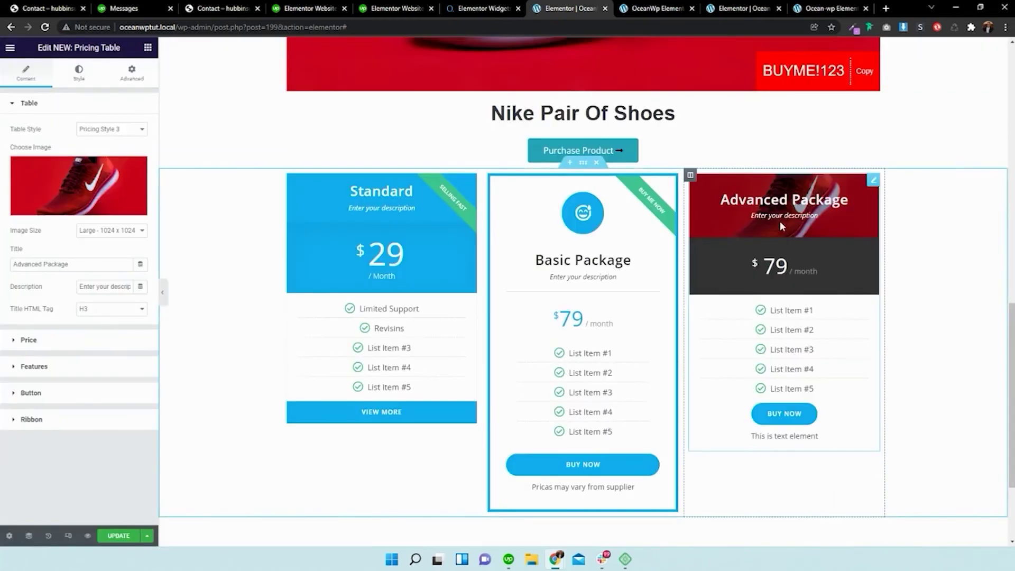
triple_click(104, 288)
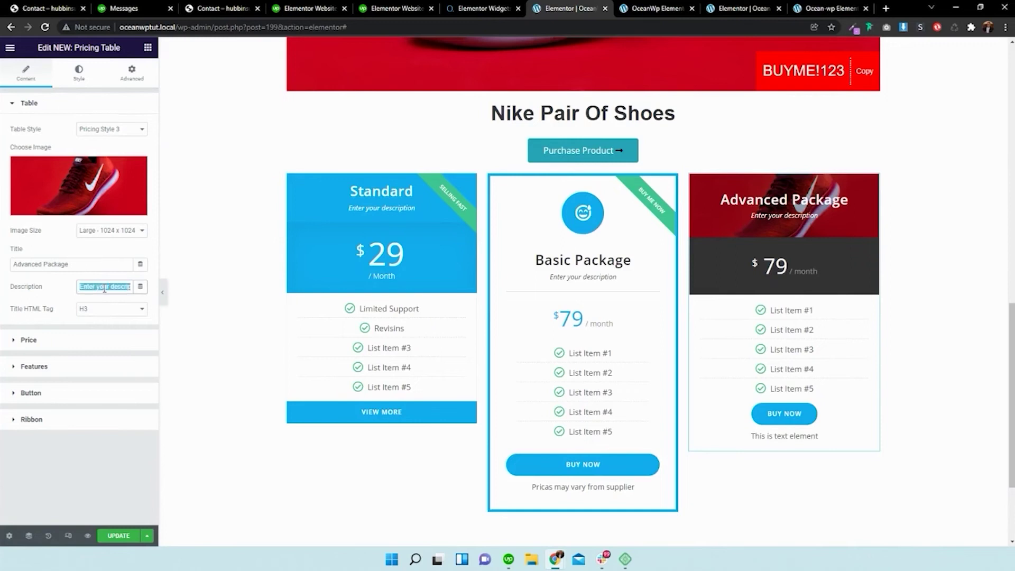
type("B")
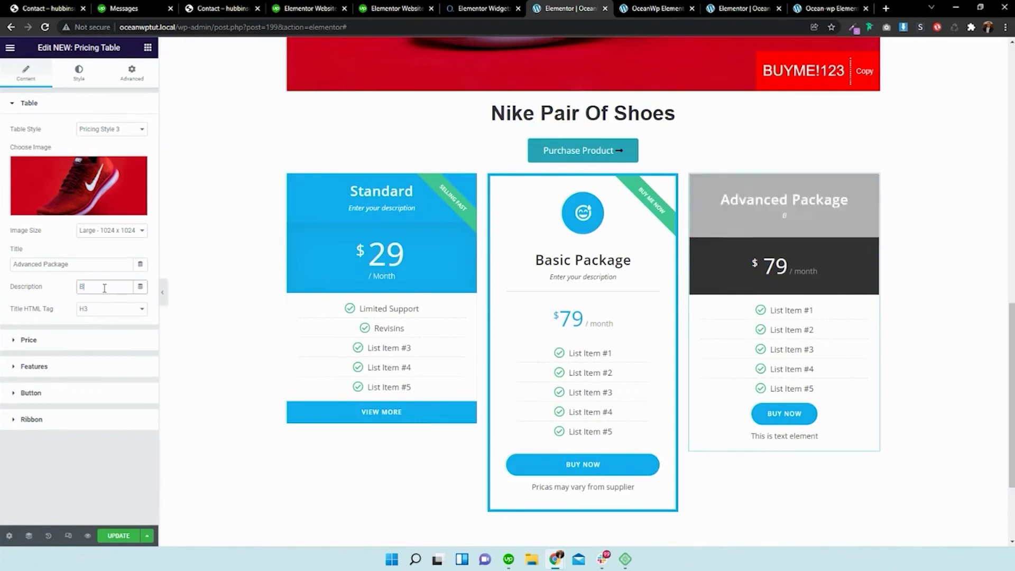
type("UY MY SHOES")
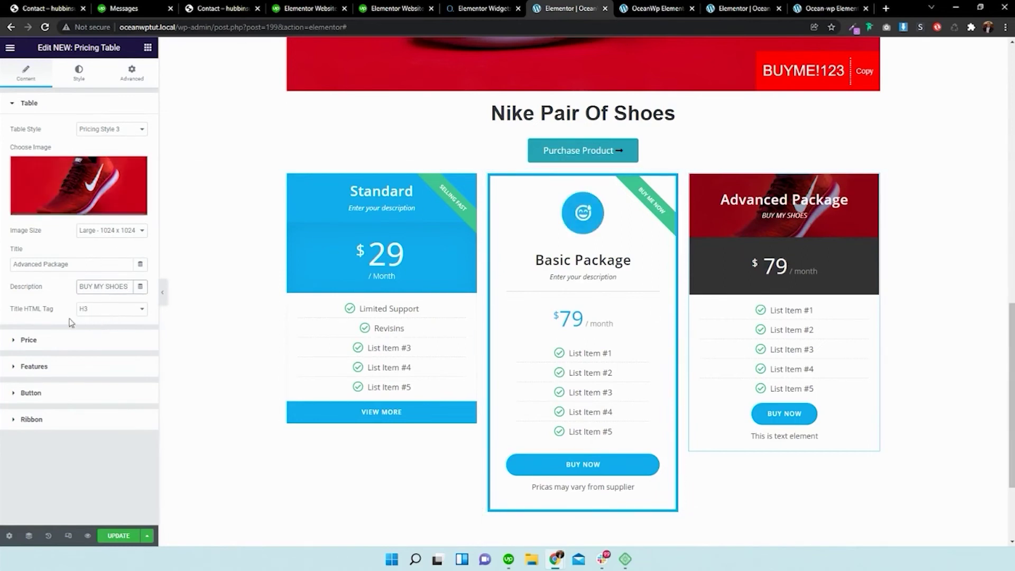
- Switch the Advanced Package's currency symbol to Euro and set the price to 3000
left_click(89, 340)
left_click(108, 196)
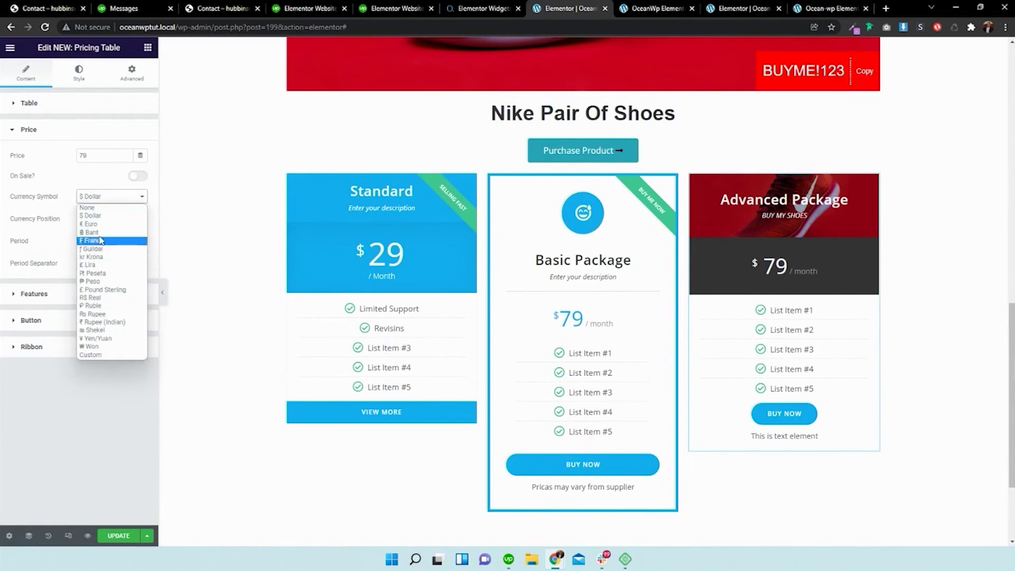
left_click(97, 224)
left_click(101, 159)
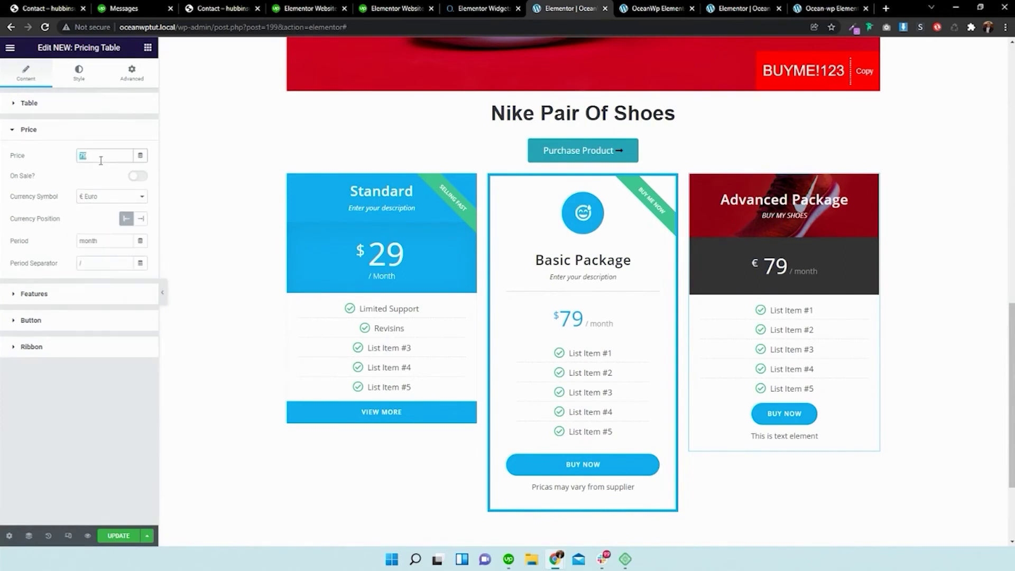
type("3000")
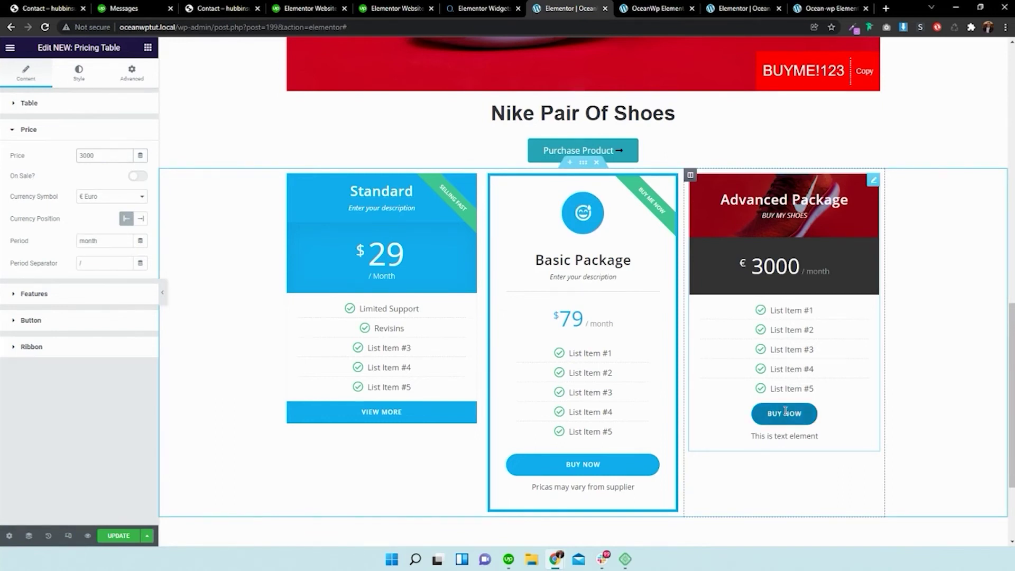
left_click(75, 323)
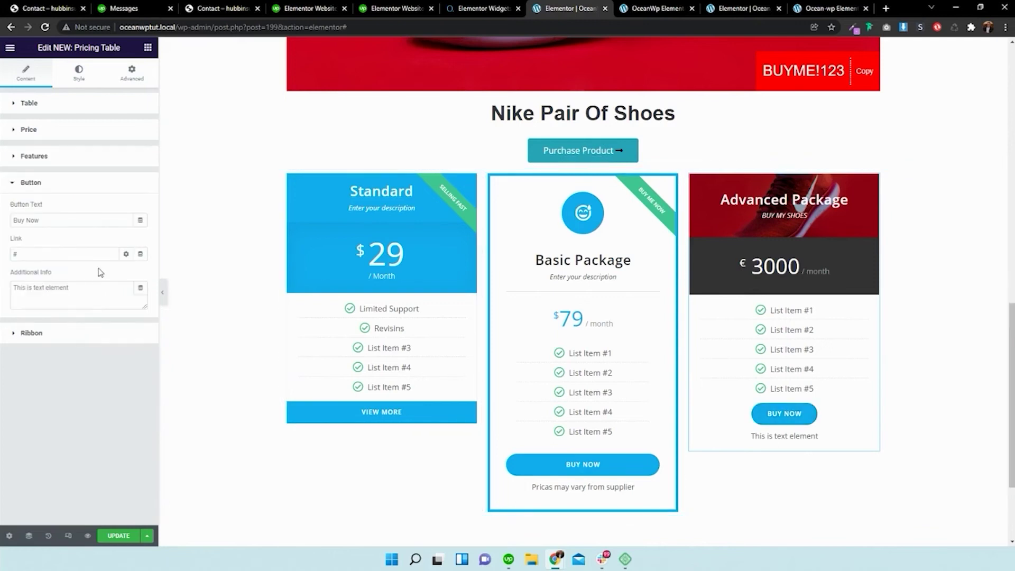
- In the footer style settings, give the Advanced Package's Buy Now button a red background
left_click(79, 74)
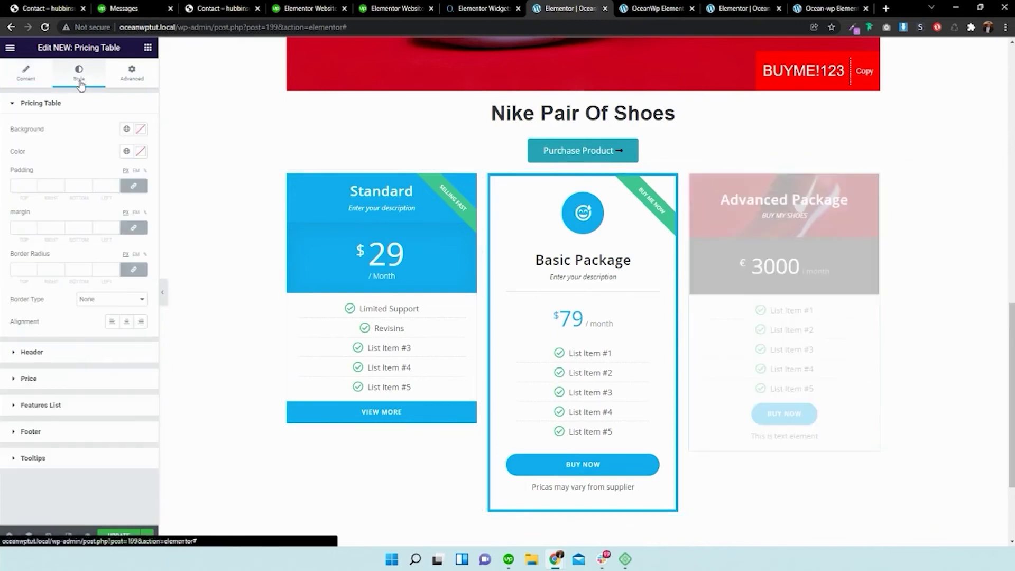
left_click(51, 435)
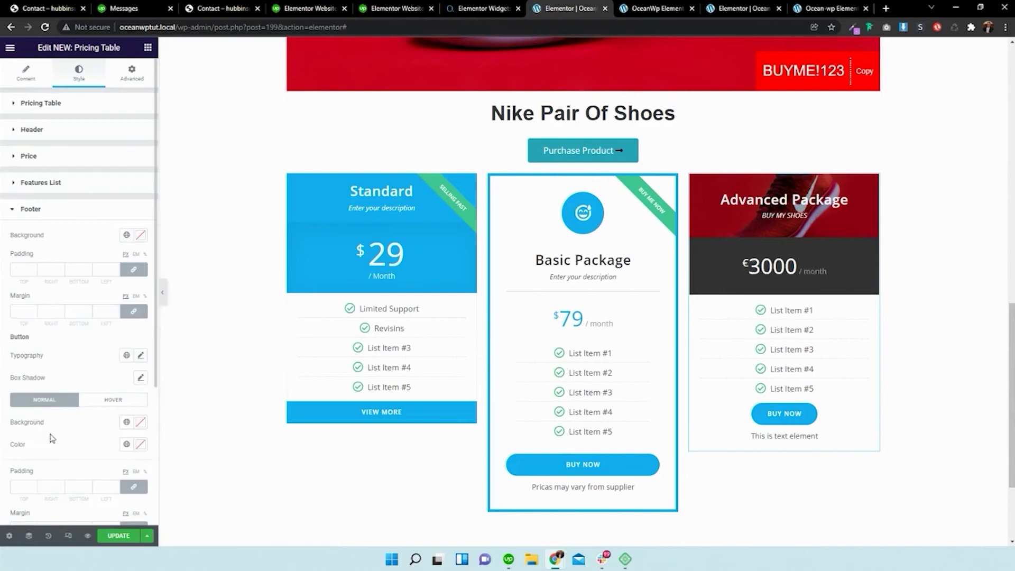
scroll(72, 330, "down", 3)
scroll(49, 222, "up", 2)
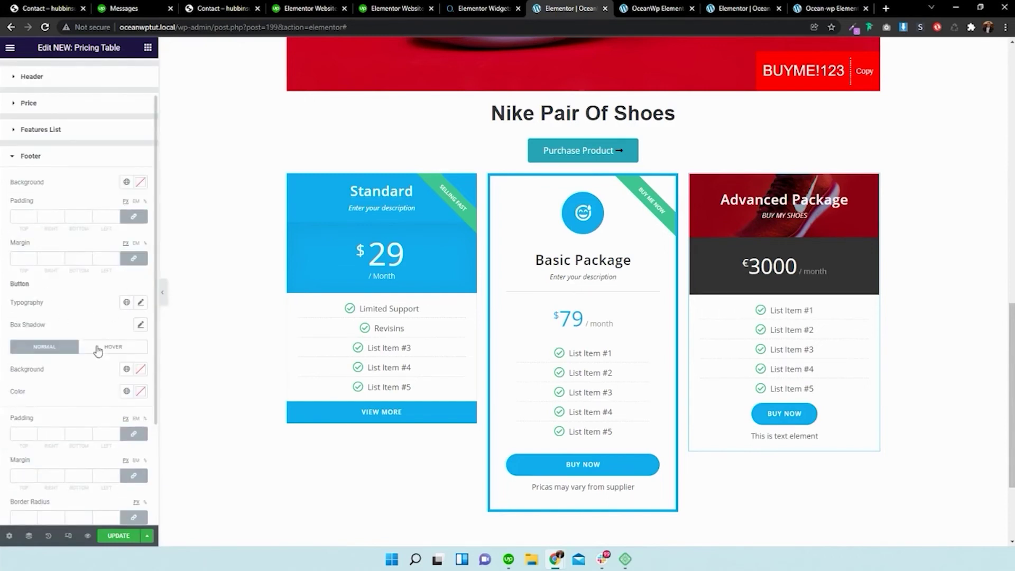
left_click(140, 325)
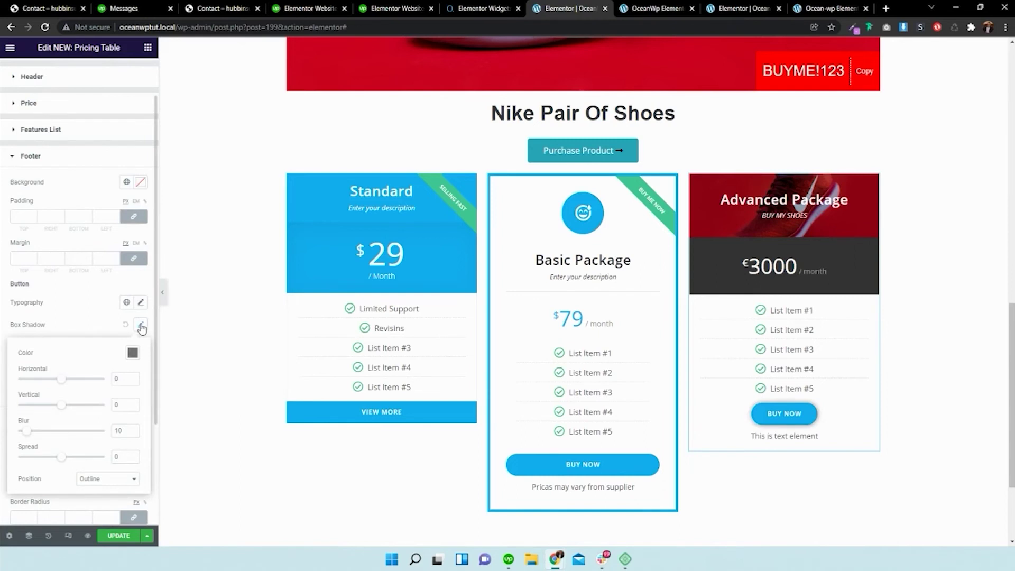
scroll(91, 319, "down", 1)
left_click(95, 274)
scroll(87, 294, "down", 1)
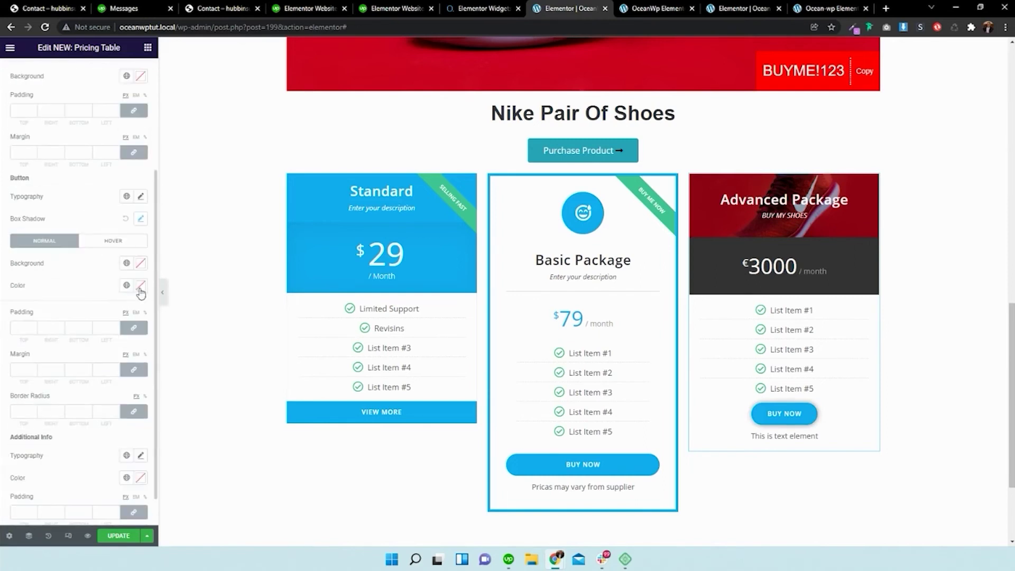
left_click(140, 262)
left_click(138, 308)
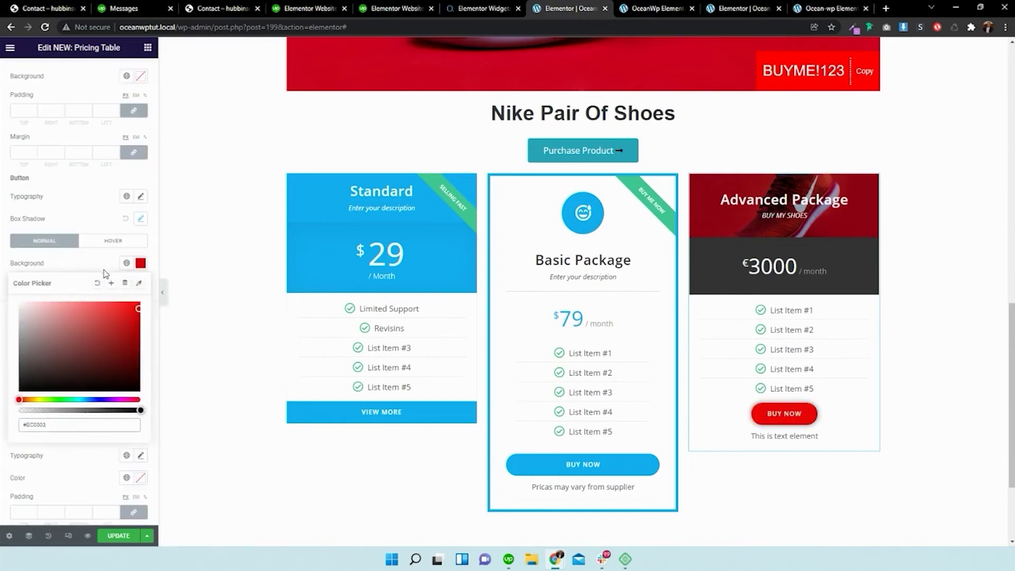
left_click(104, 273)
- Make the button text white and increase its padding to 16
left_click(141, 285)
left_click(114, 339)
left_click_drag(111, 341, 15, 320)
left_click(83, 274)
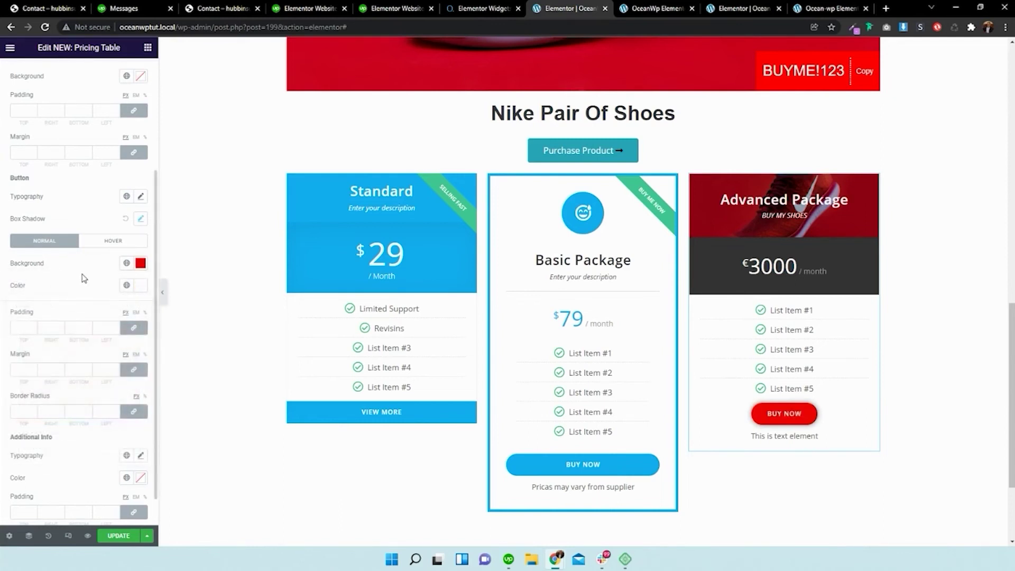
left_click(33, 328)
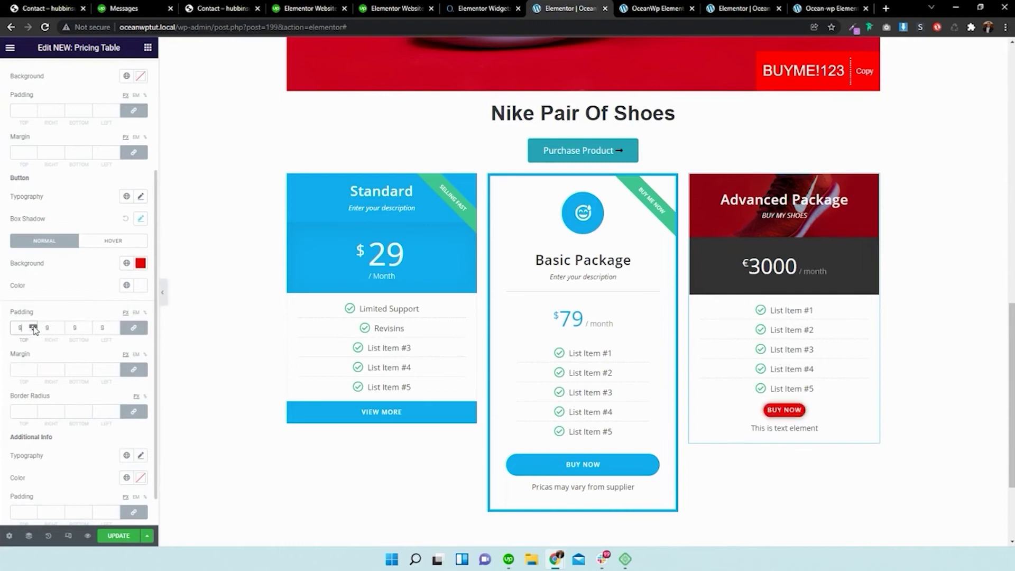
- Set the button's hover state to a white background with black text
left_click(113, 240)
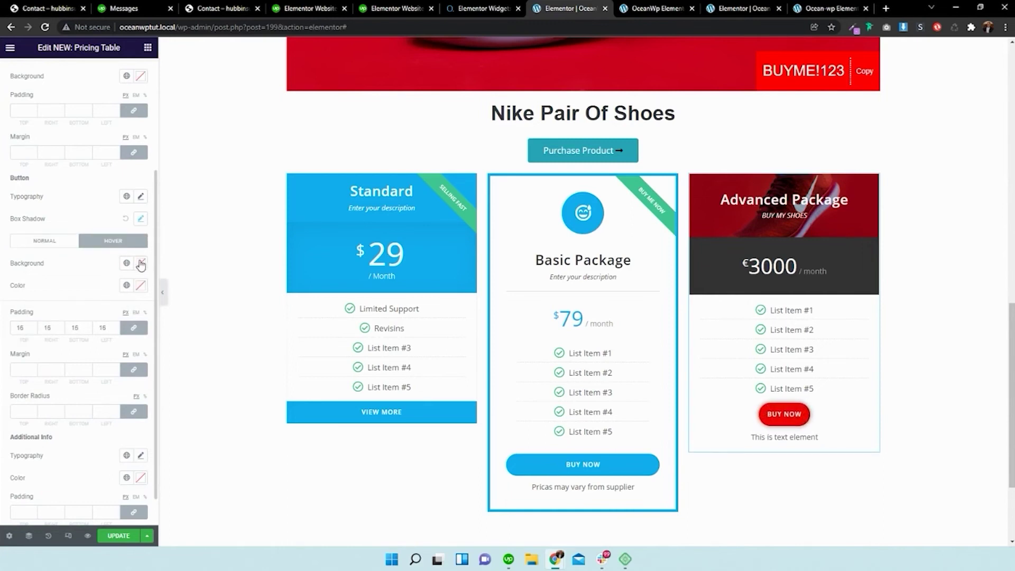
left_click(140, 262)
left_click(60, 270)
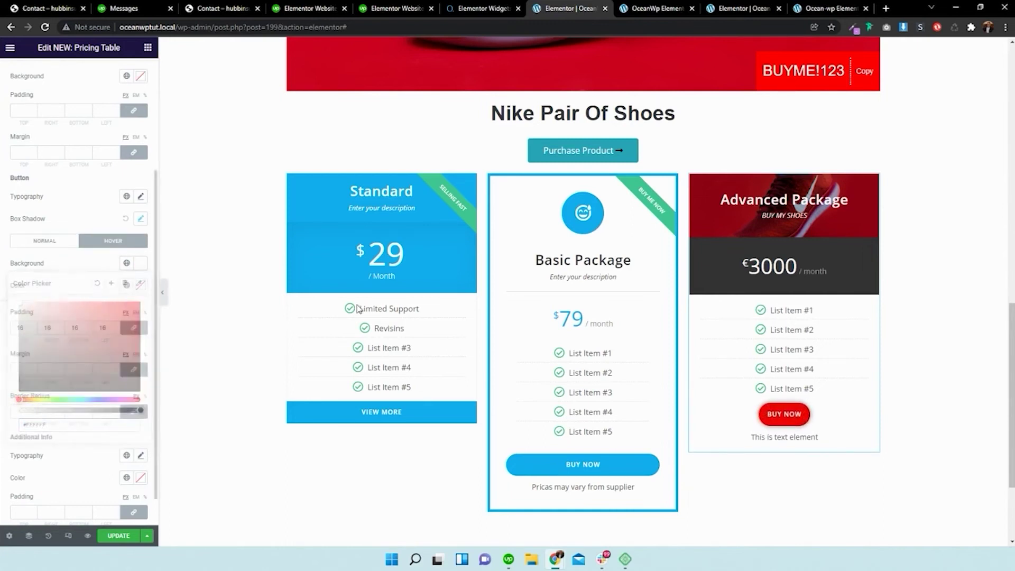
left_click(140, 285)
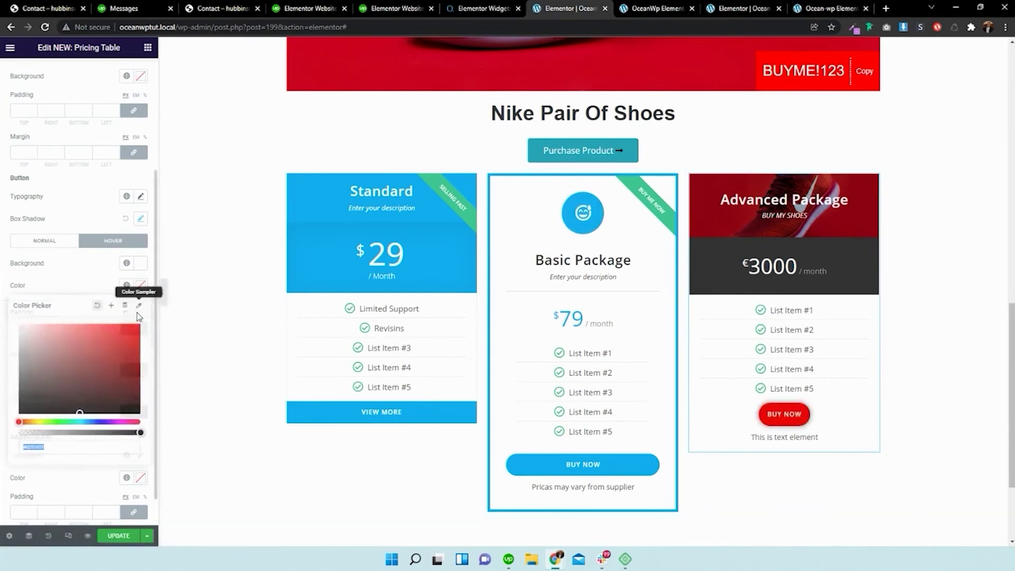
left_click(83, 274)
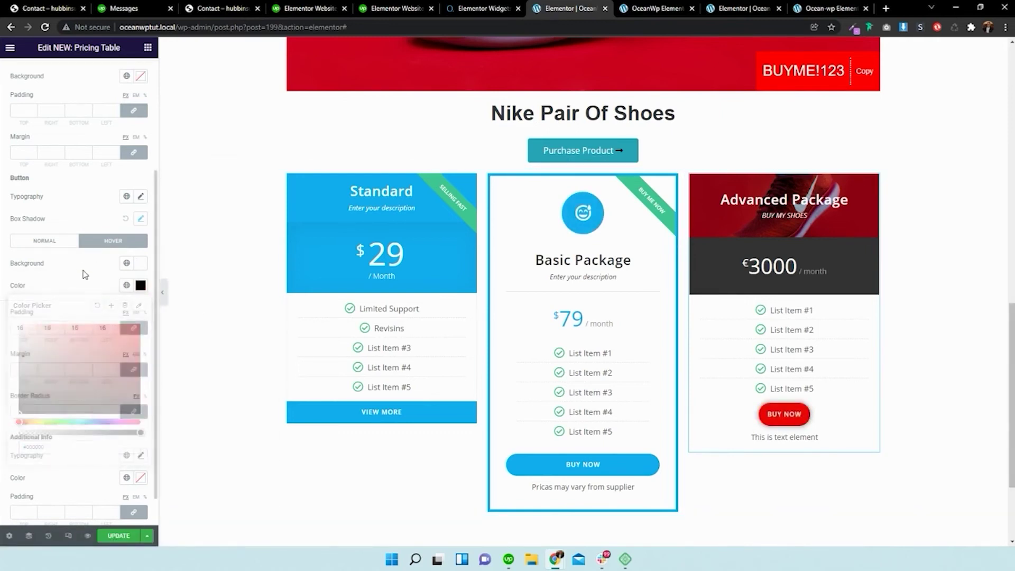
scroll(88, 284, "down", 1)
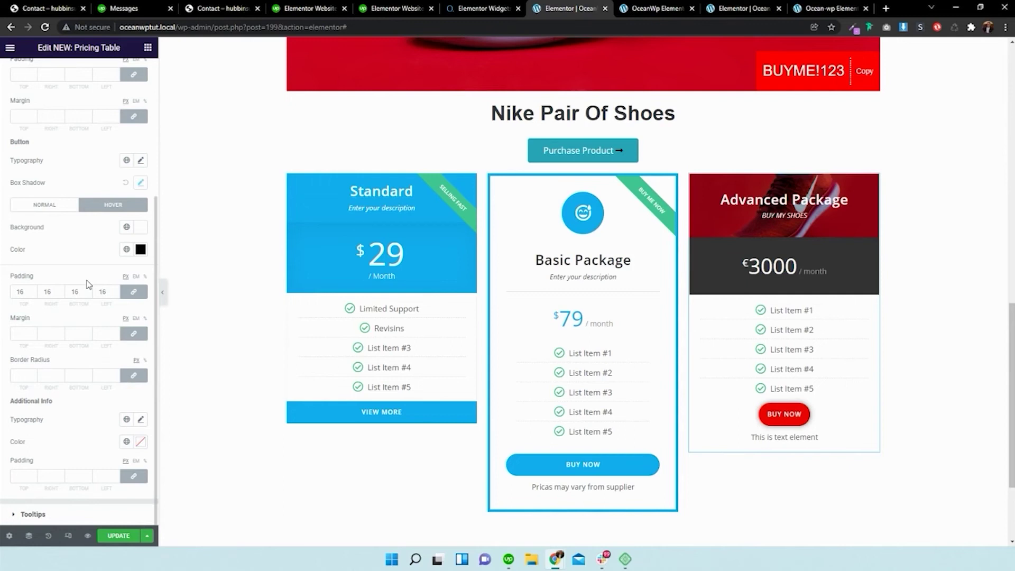
- Scroll up and down the page to review the three styled pricing tables
scroll(87, 285, "up", 4)
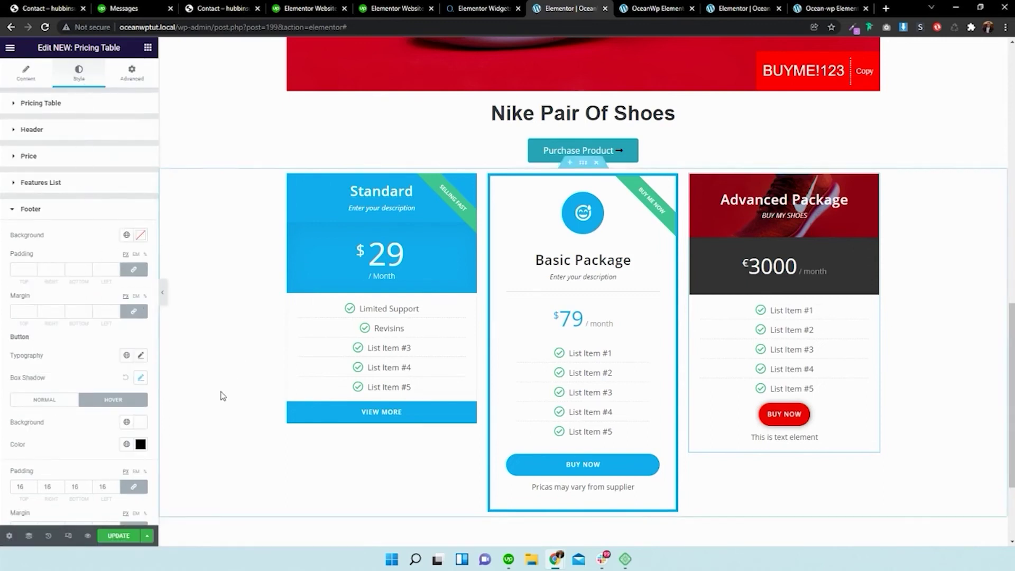
scroll(228, 392, "down", 3)
scroll(246, 381, "up", 12)
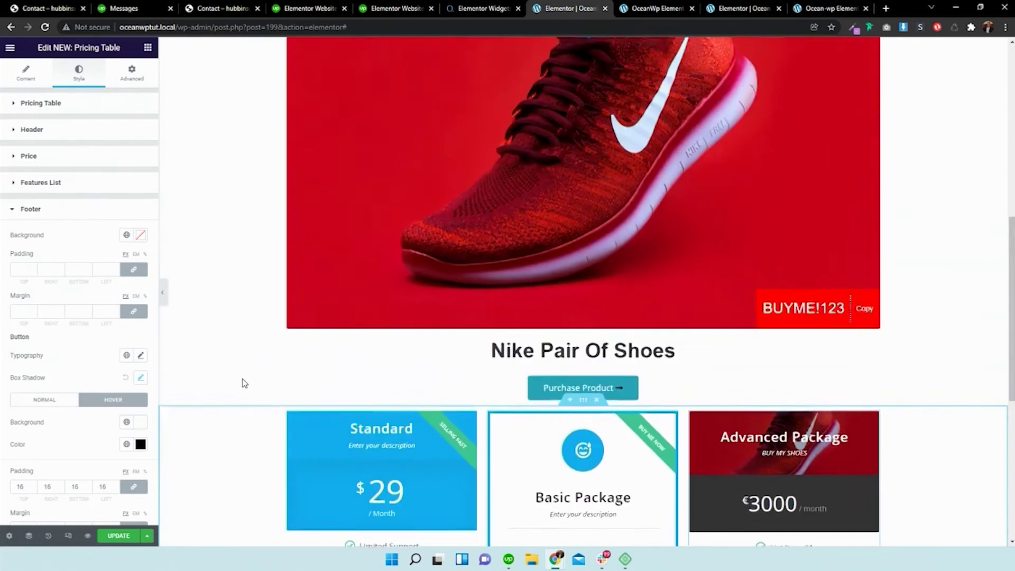
scroll(253, 372, "down", 10)
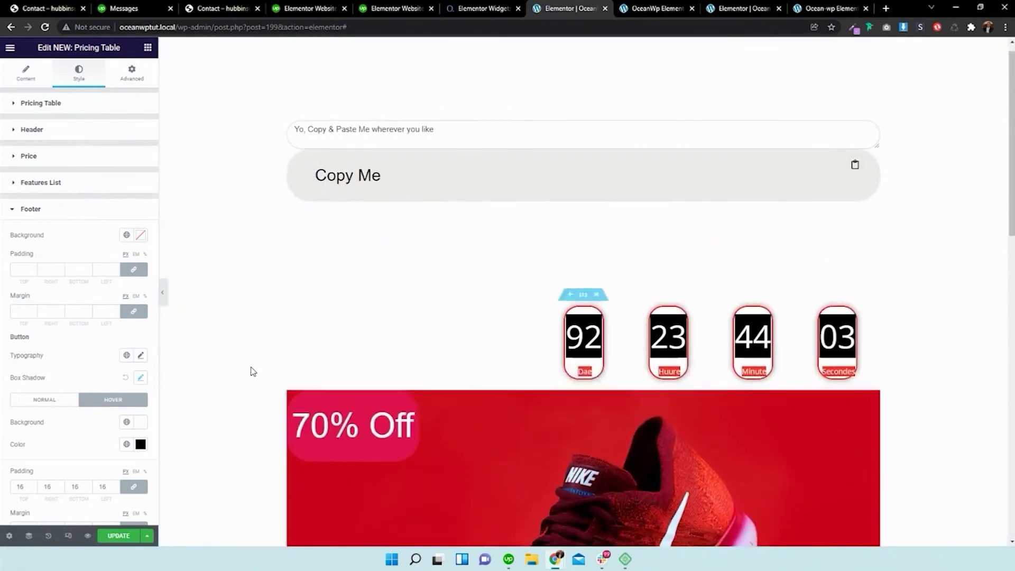
scroll(252, 372, "down", 3)
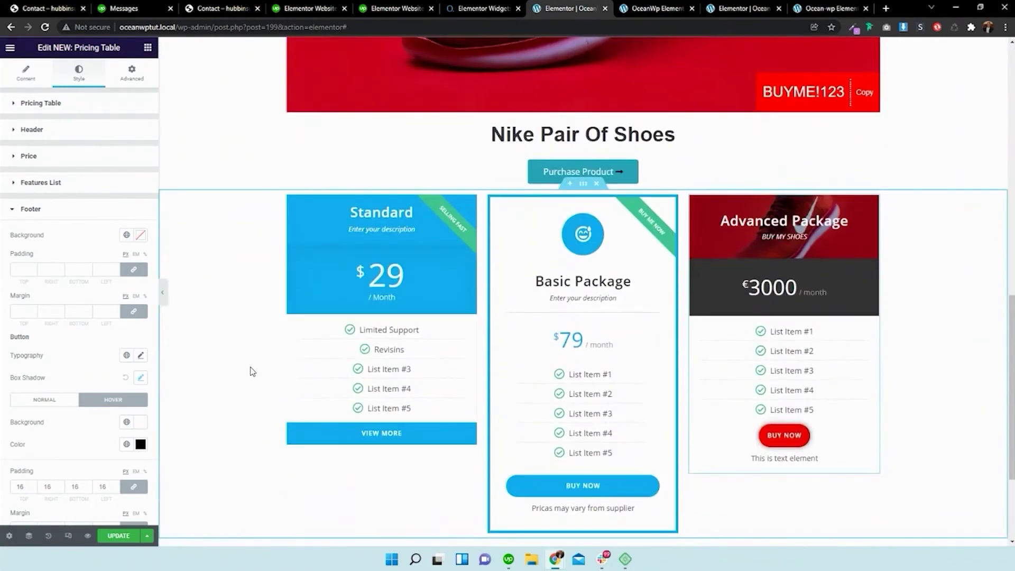
scroll(252, 371, "down", 3)
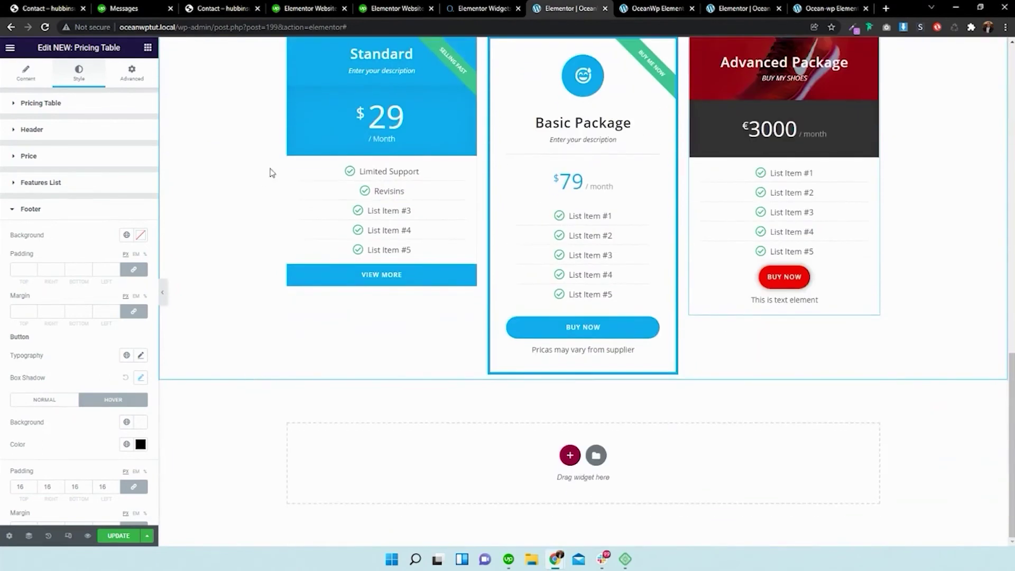
scroll(338, 174, "up", 4)
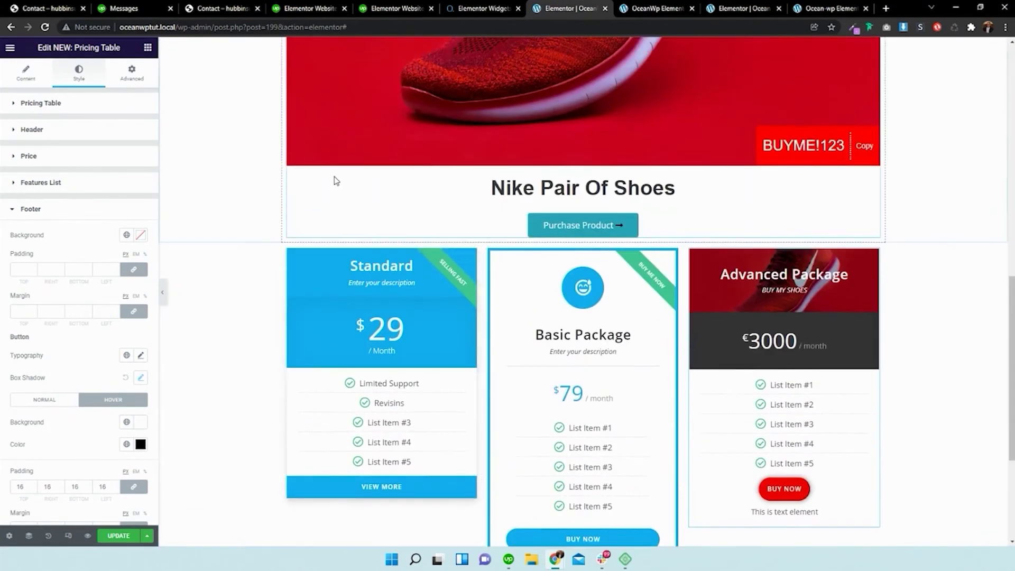
scroll(314, 206, "down", 4)
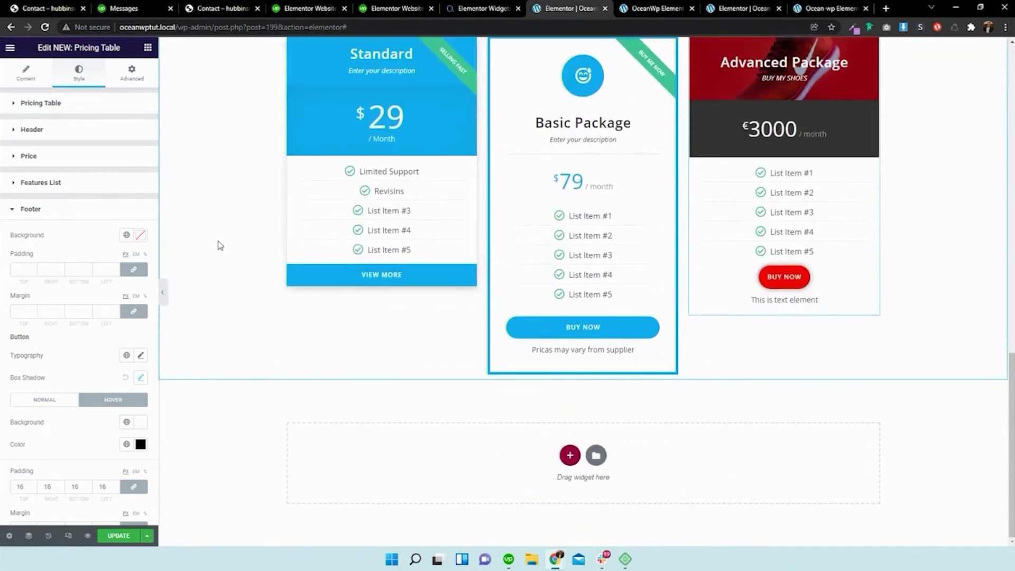
scroll(873, 206, "up", 10)
scroll(742, 265, "up", 5)
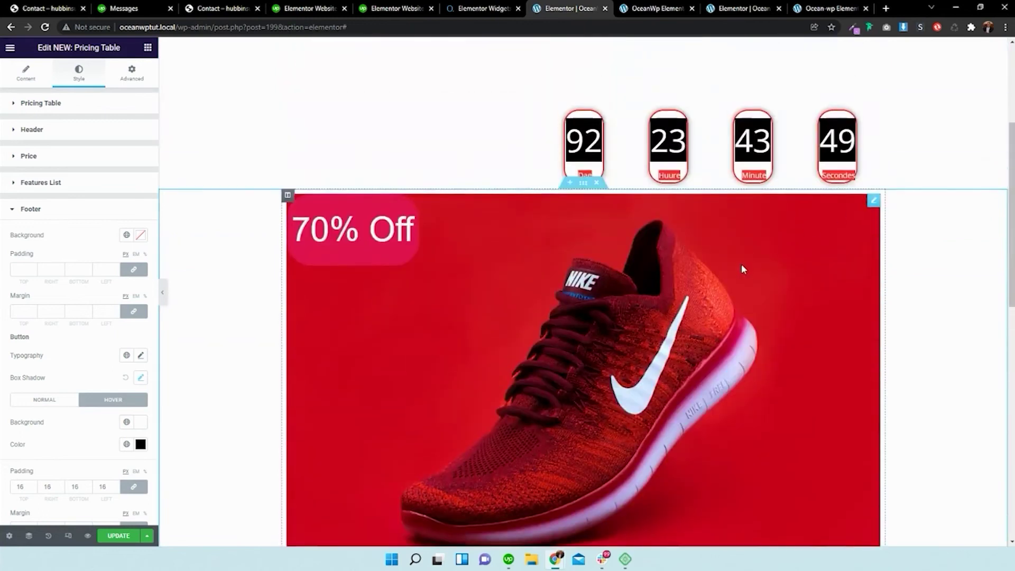
scroll(742, 264, "down", 2)
scroll(743, 264, "up", 3)
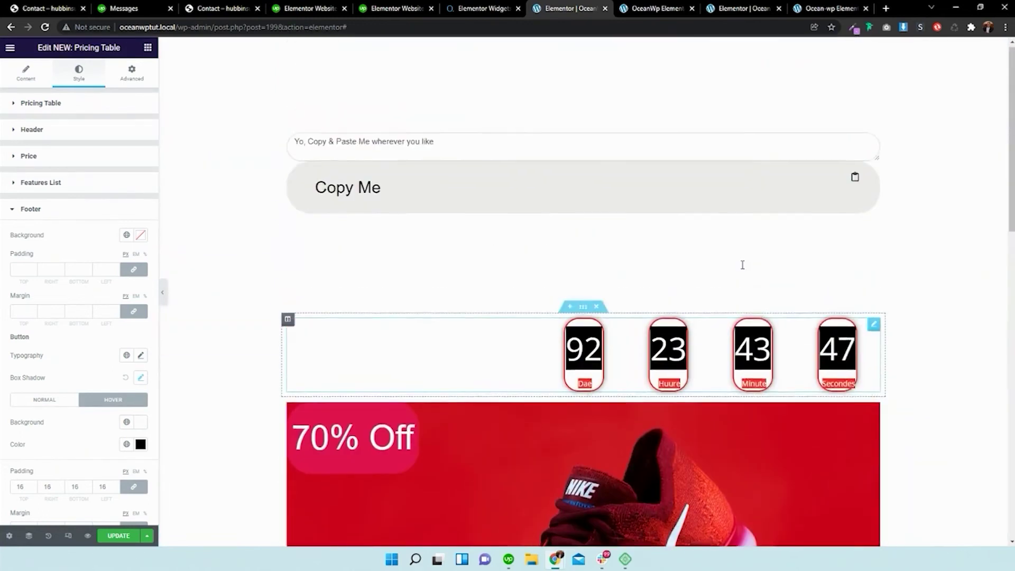
scroll(508, 206, "down", 10)
scroll(506, 200, "down", 6)
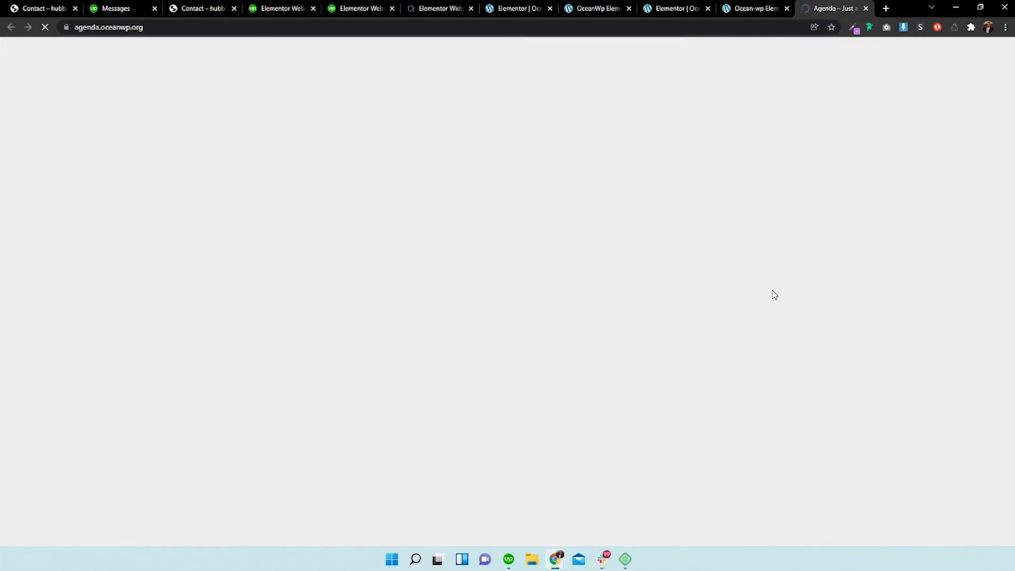
- Look over the striped Professional Skills bars on the Jacob demo site
scroll(673, 193, "down", 3)
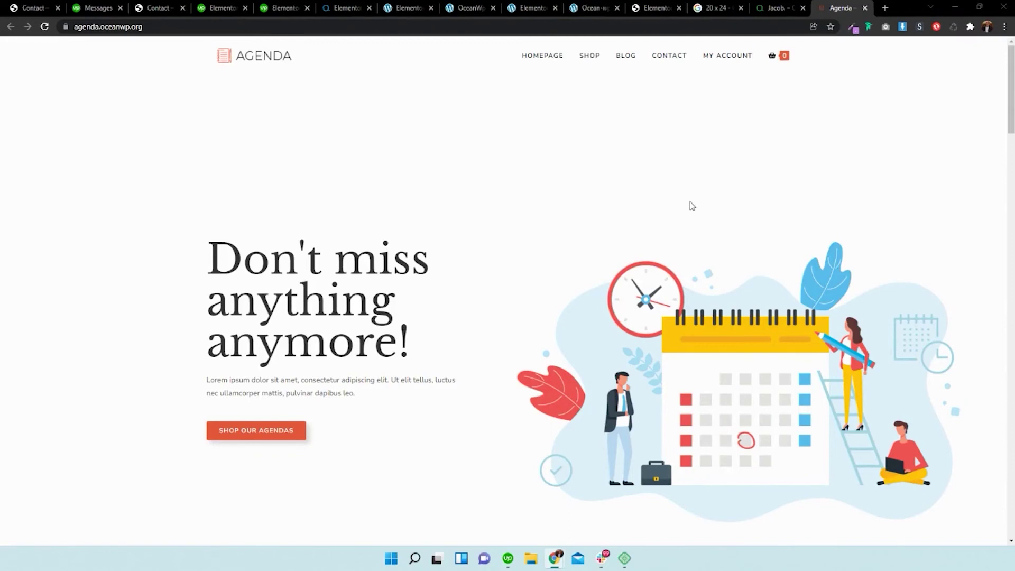
left_click(793, 7)
scroll(714, 105, "up", 10)
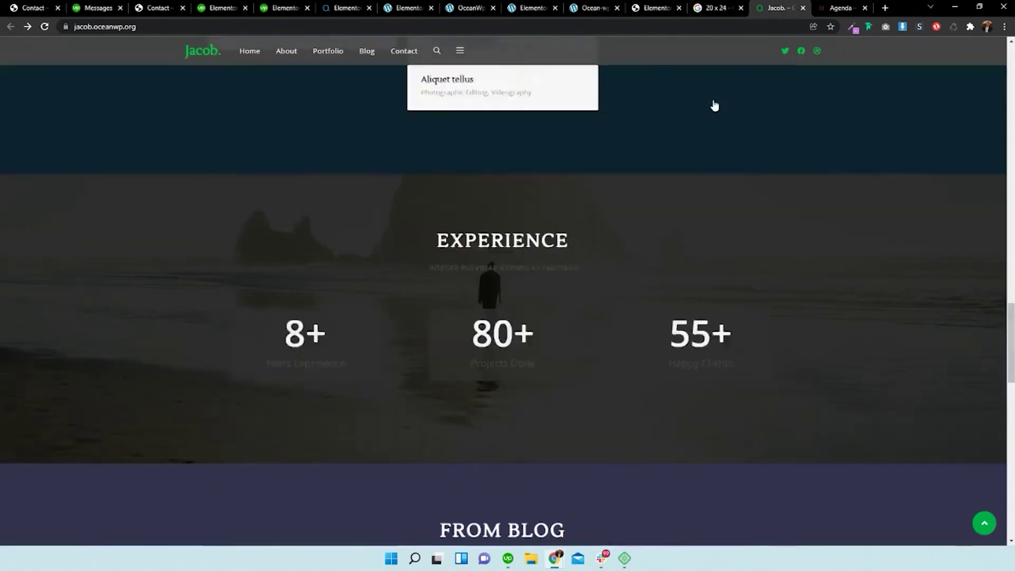
scroll(714, 106, "up", 10)
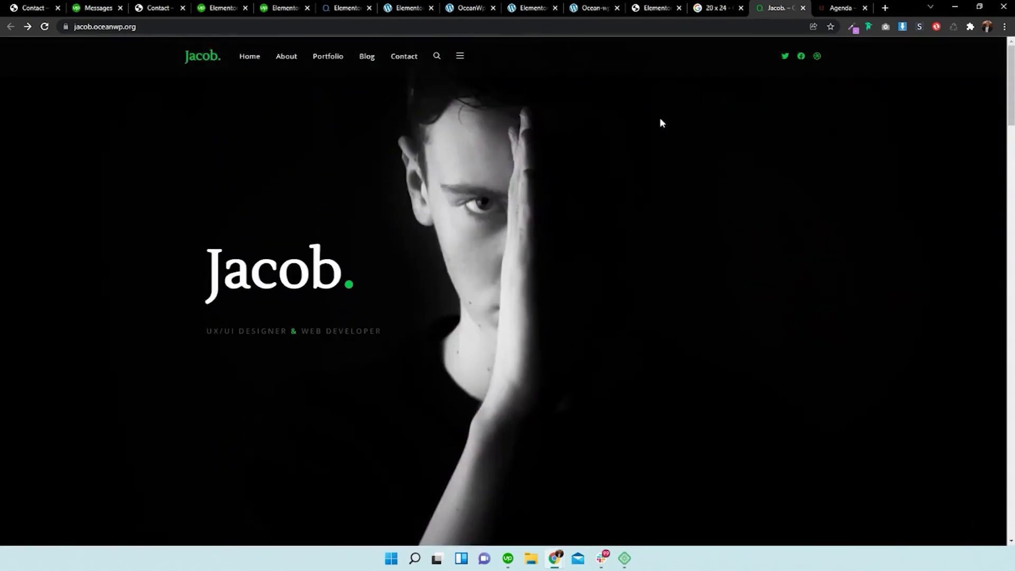
scroll(662, 174, "down", 8)
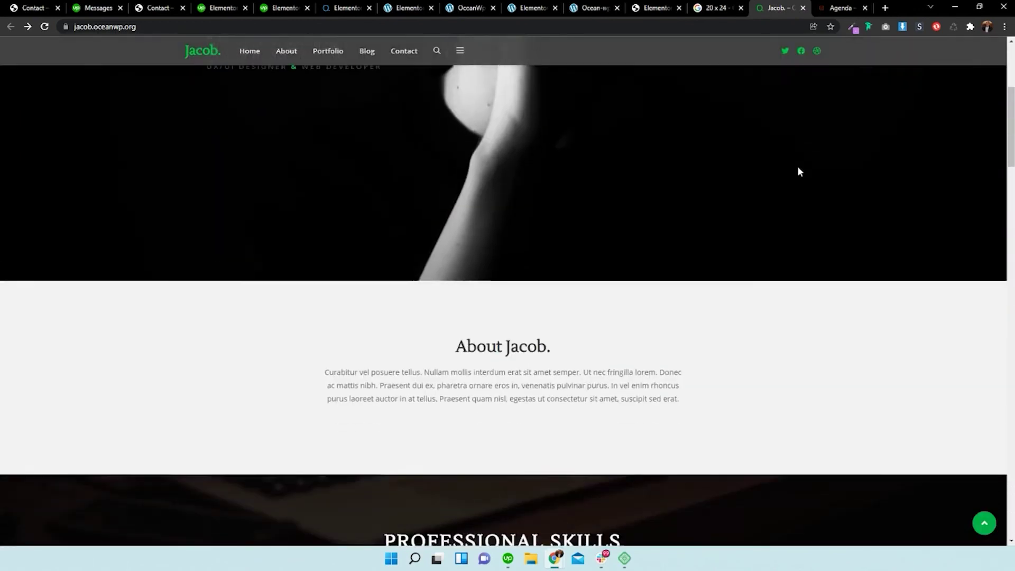
scroll(616, 211, "down", 4)
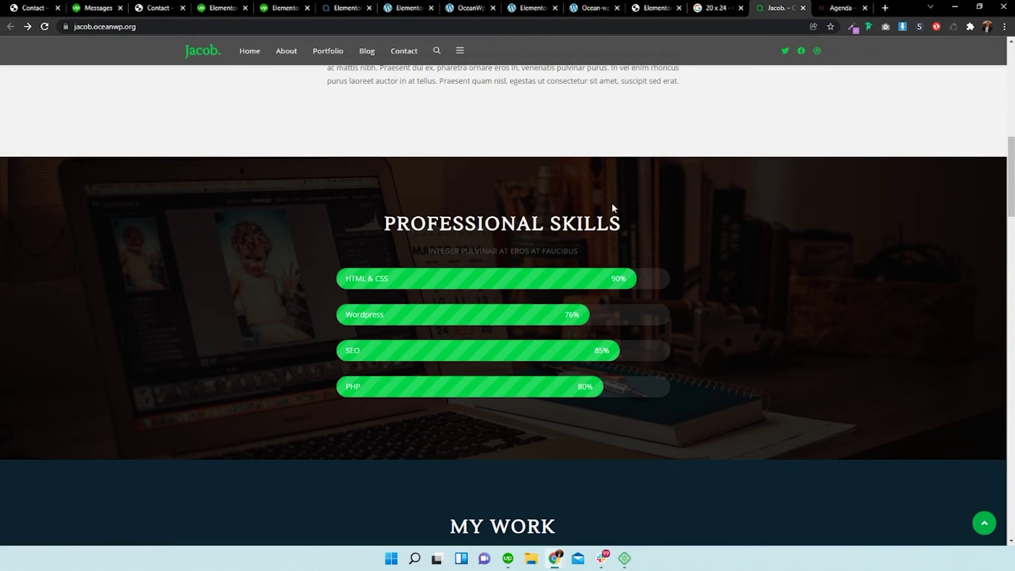
- Return to the Elementor page being built and delete its blue progress-bar section
left_click(717, 7)
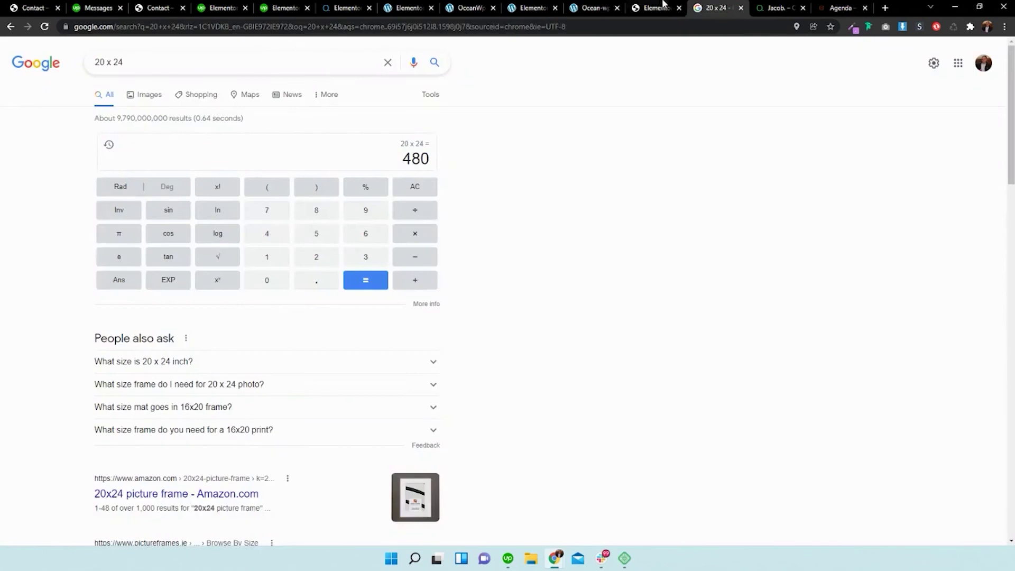
left_click(660, 6)
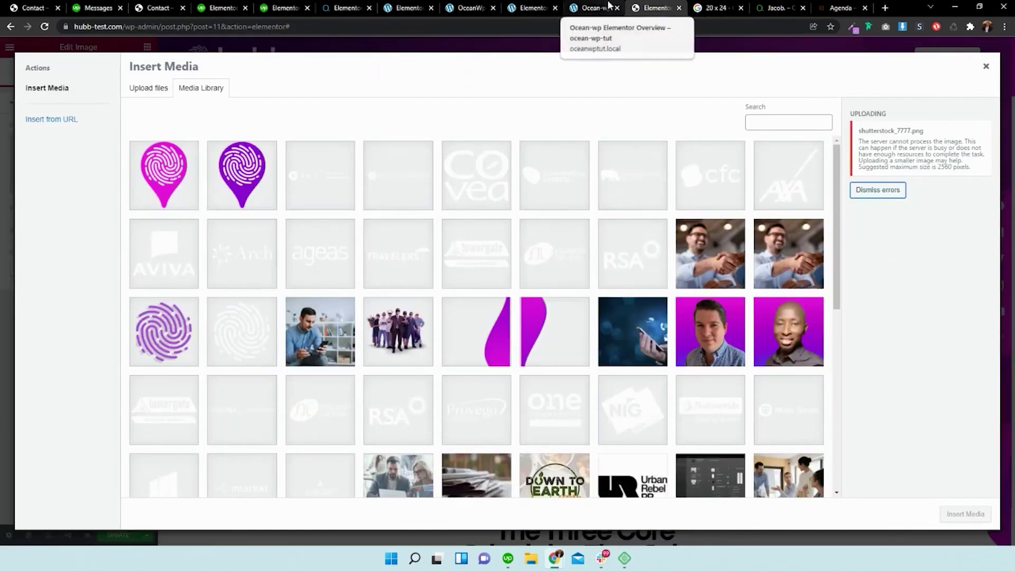
left_click(612, 6)
left_click(529, 5)
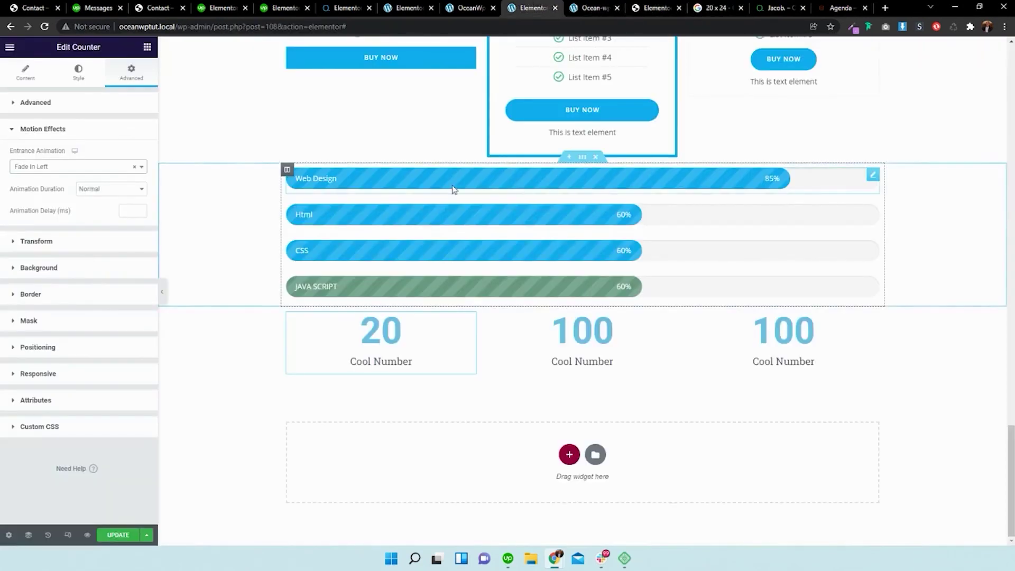
left_click(596, 156)
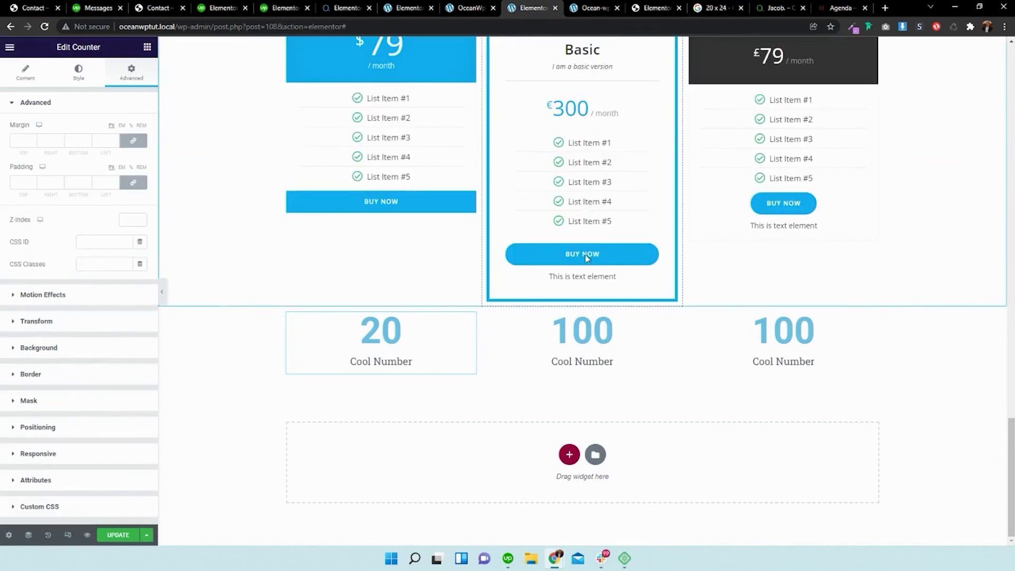
- Delete the Cool Number counters section and add a one-column section below the pricing tables
left_click(596, 308)
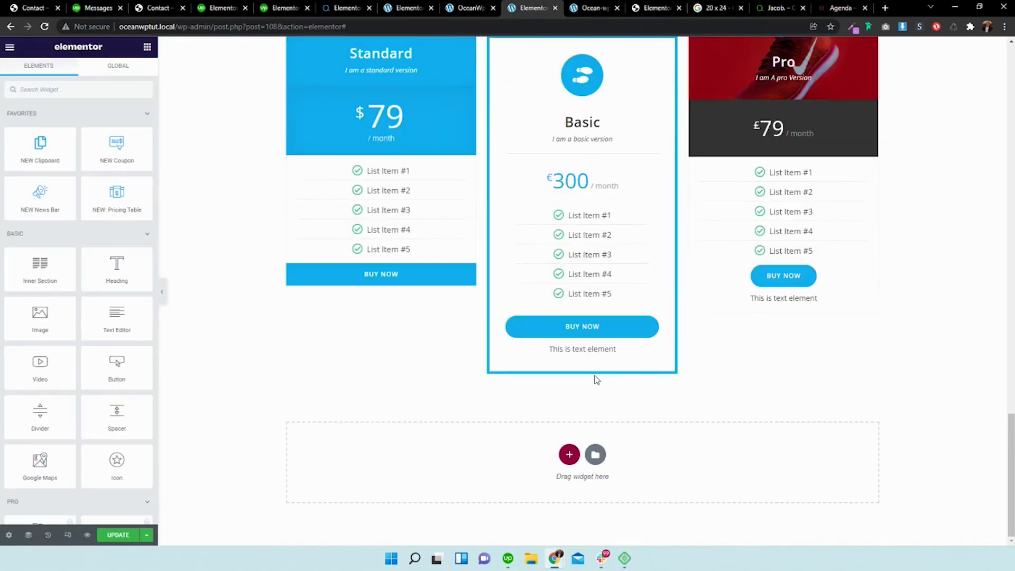
left_click(569, 455)
left_click(451, 429)
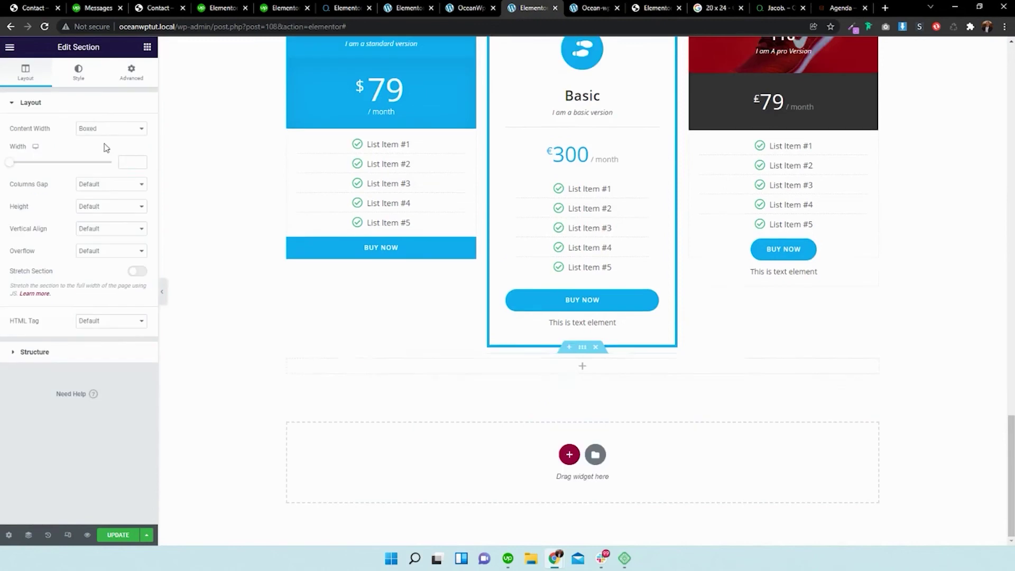
- Search the widgets for 'ski' and drop a Skillbar widget into the new empty section
left_click(147, 48)
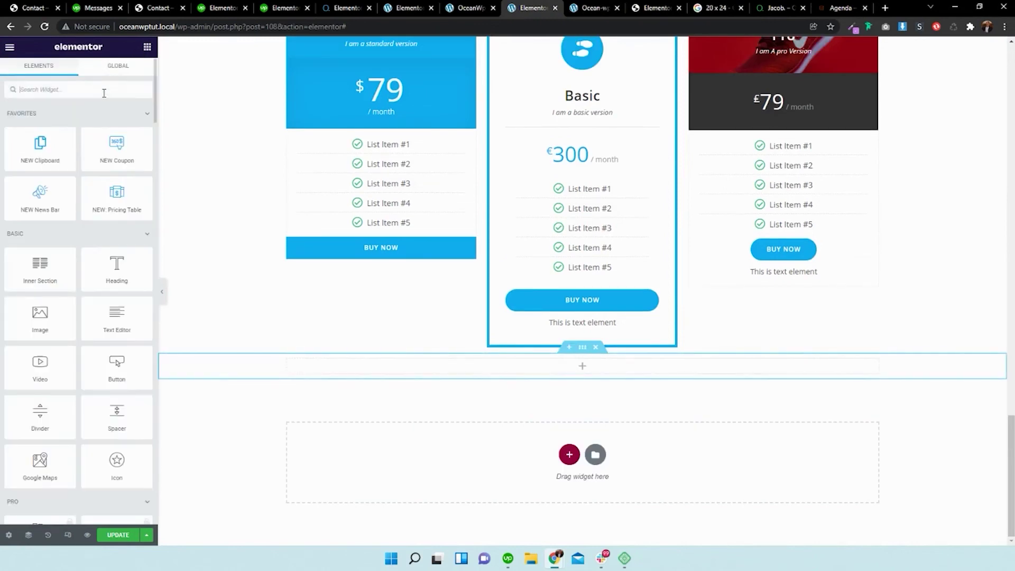
left_click(104, 93)
type("skill")
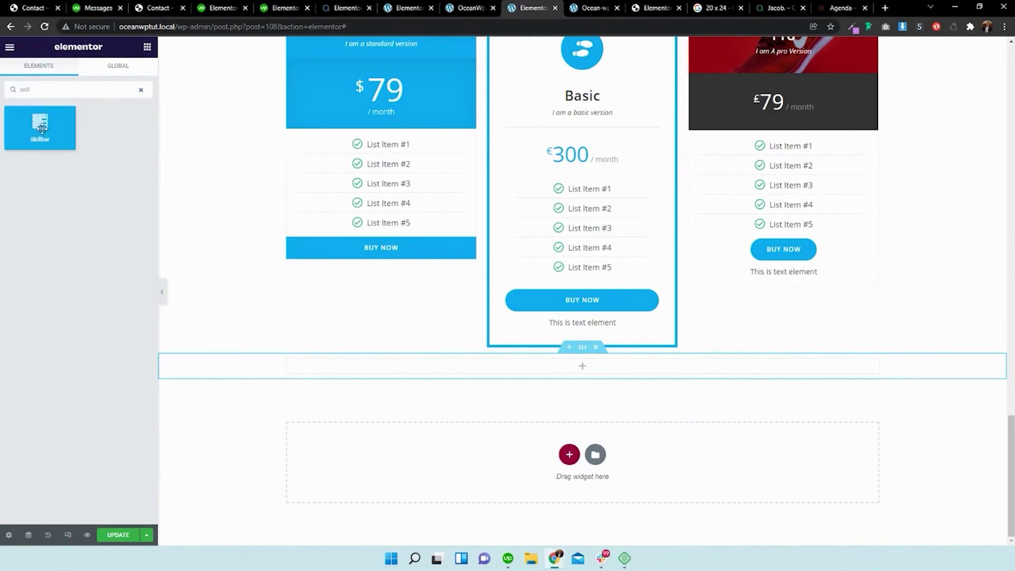
left_click_drag(39, 149, 538, 379)
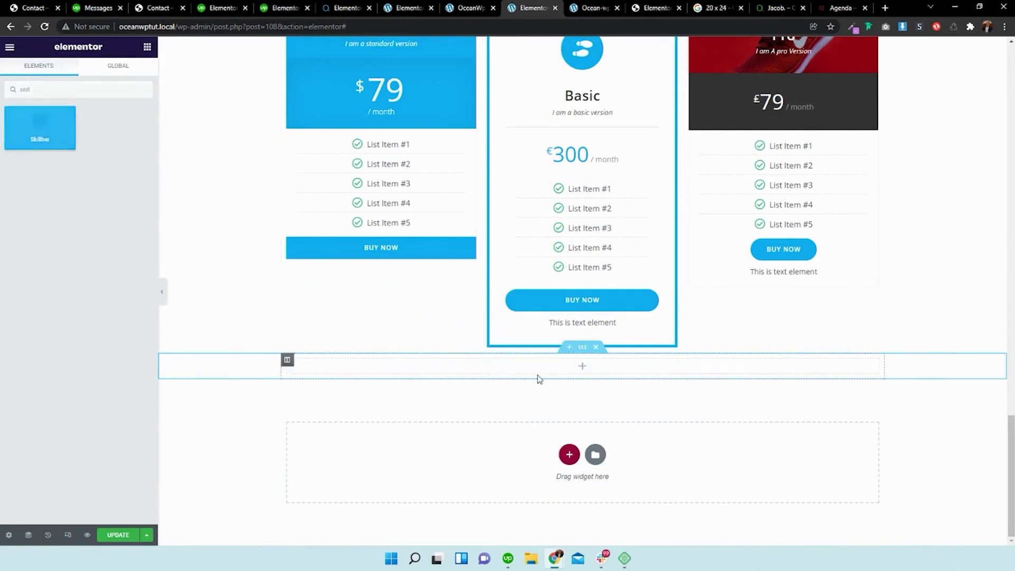
left_click_drag(42, 135, 452, 369)
left_click(77, 71)
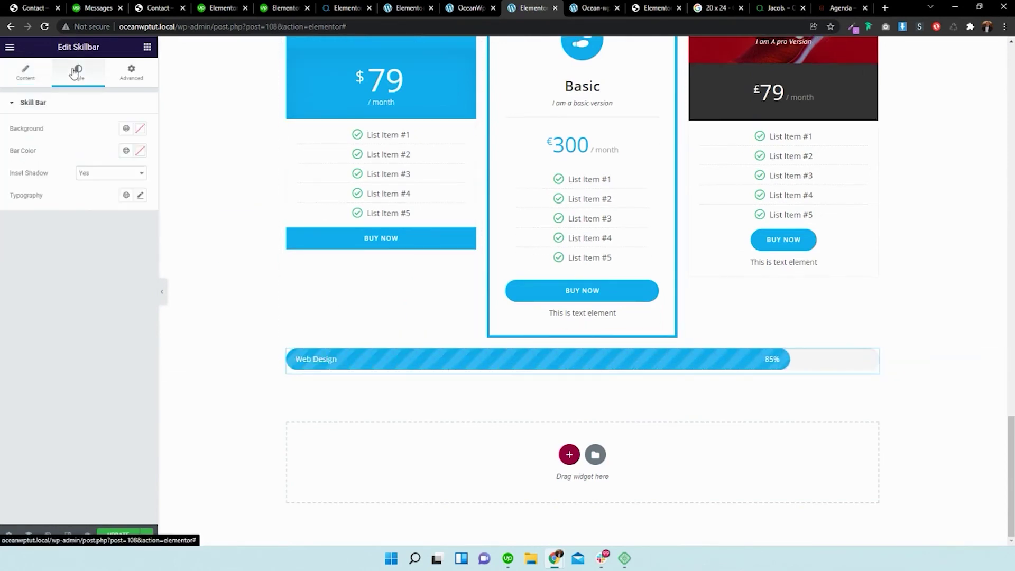
- Set the skill bar's colour to red with a white background
left_click(140, 151)
left_click(118, 231)
left_click(124, 207)
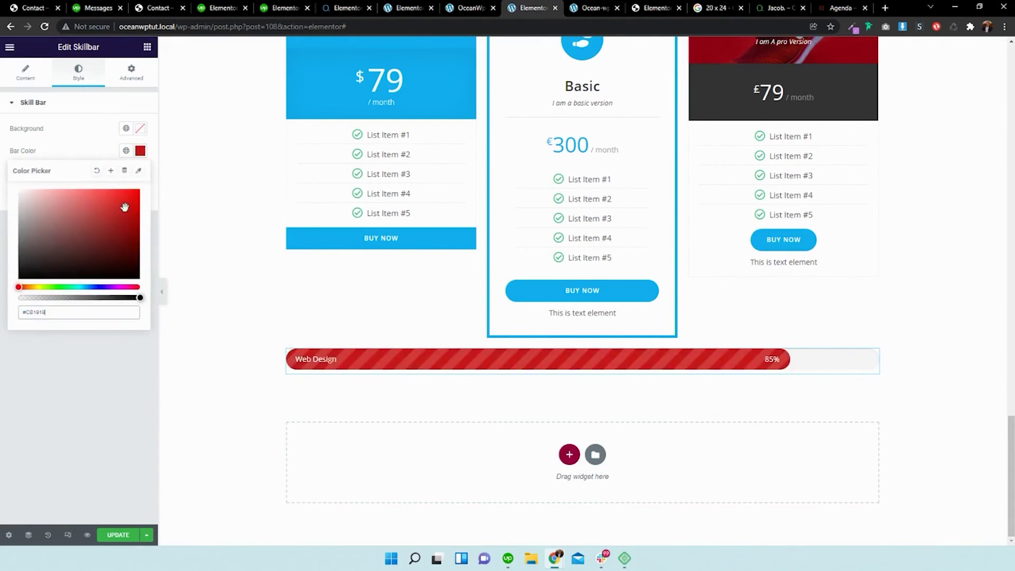
left_click(140, 133)
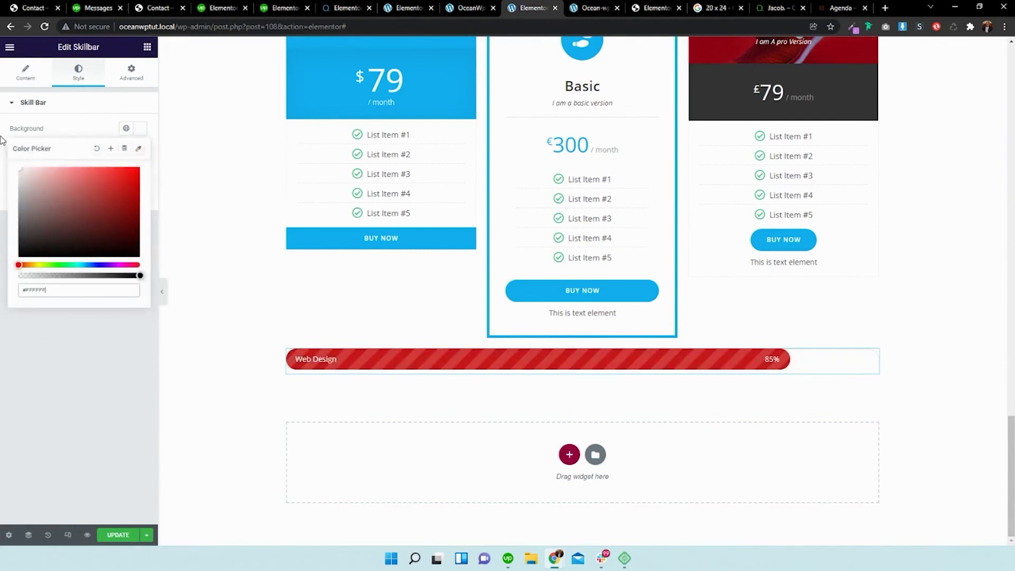
left_click(59, 112)
left_click(68, 110)
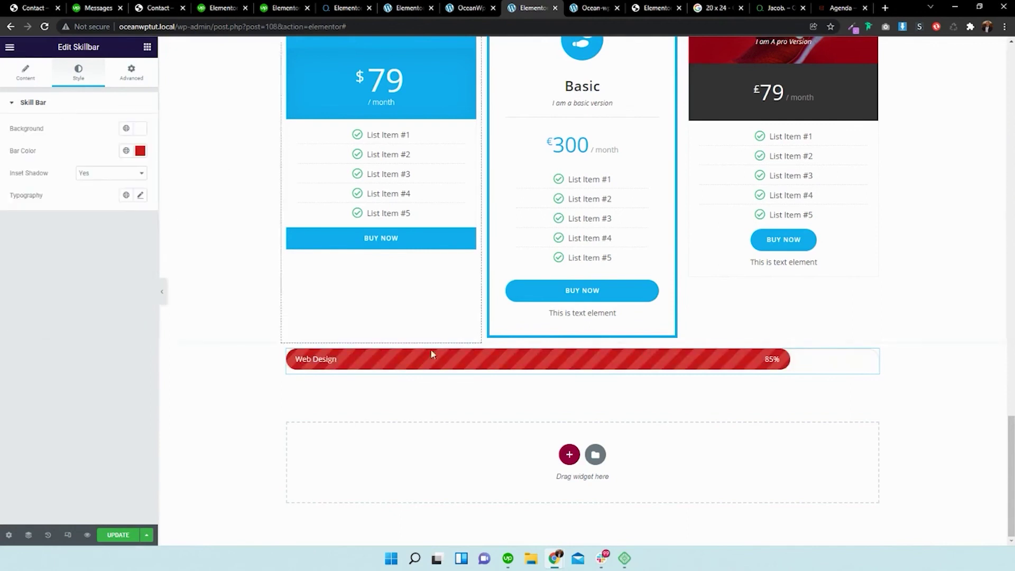
- Duplicate the red bar three times, setting the copies to 68%, 56% and 34%
right_click(442, 356)
left_click(453, 381)
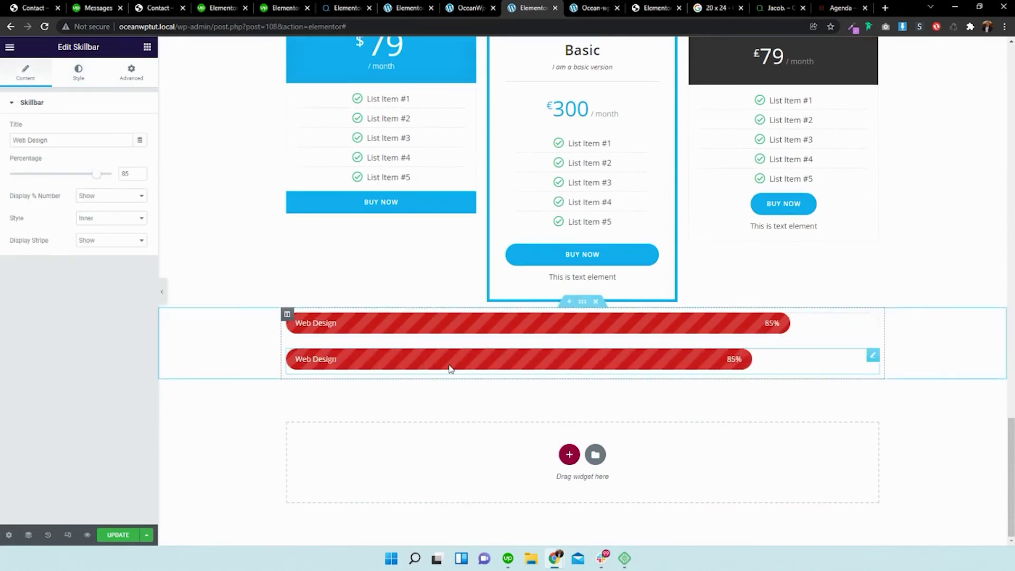
mouse_move(97, 177)
left_mouse_down()
mouse_move(71, 176)
mouse_move(80, 176)
left_mouse_up()
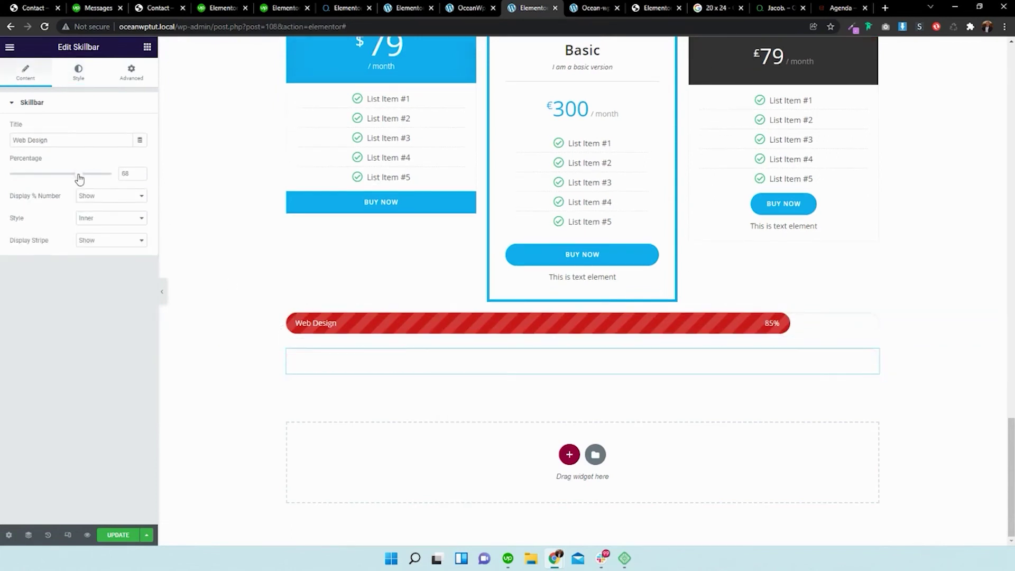
right_click(419, 363)
left_click(442, 383)
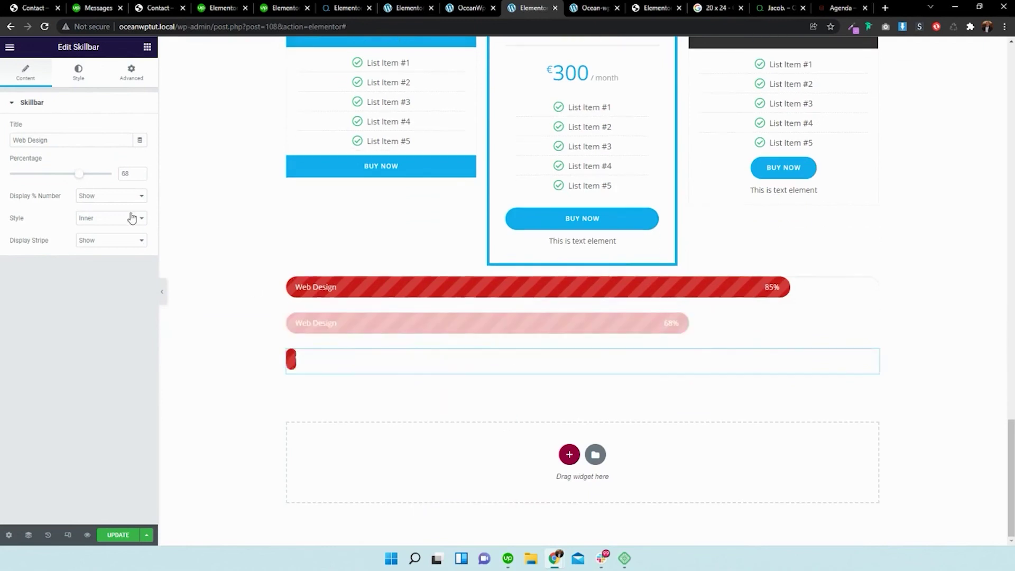
left_click_drag(80, 174, 67, 174)
right_click(354, 365)
left_click(373, 387)
left_click_drag(67, 175, 45, 174)
- Select the first 85% bar and highlight the word 'Design' in its title
left_click(360, 263)
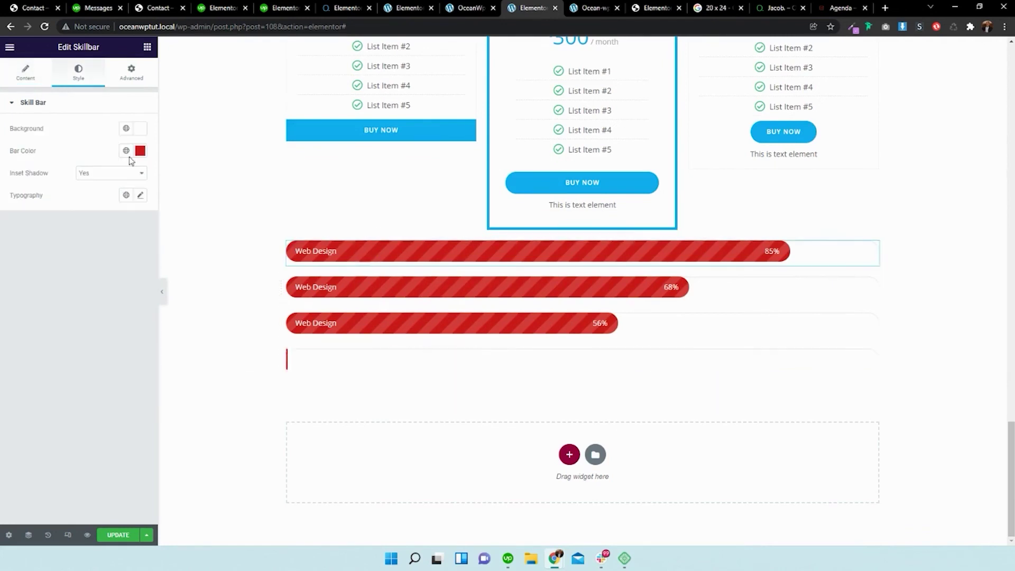
left_click(47, 80)
left_click_drag(106, 135, 25, 143)
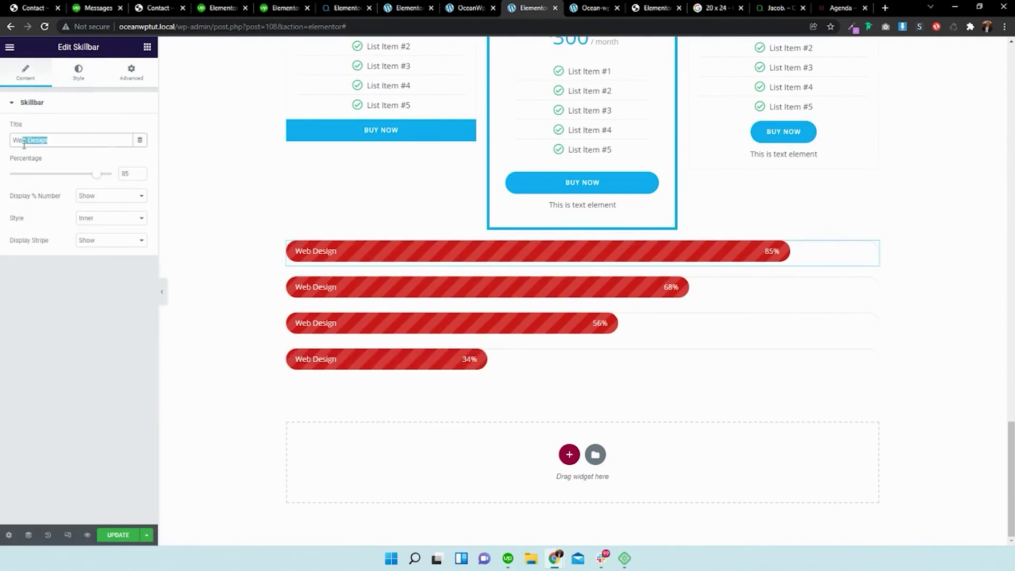
- Retitle the first bar 'Web Development', show its percentage number and keep the inner style
key("BackSpace")
key("BackSpace")
key("BackSpace")
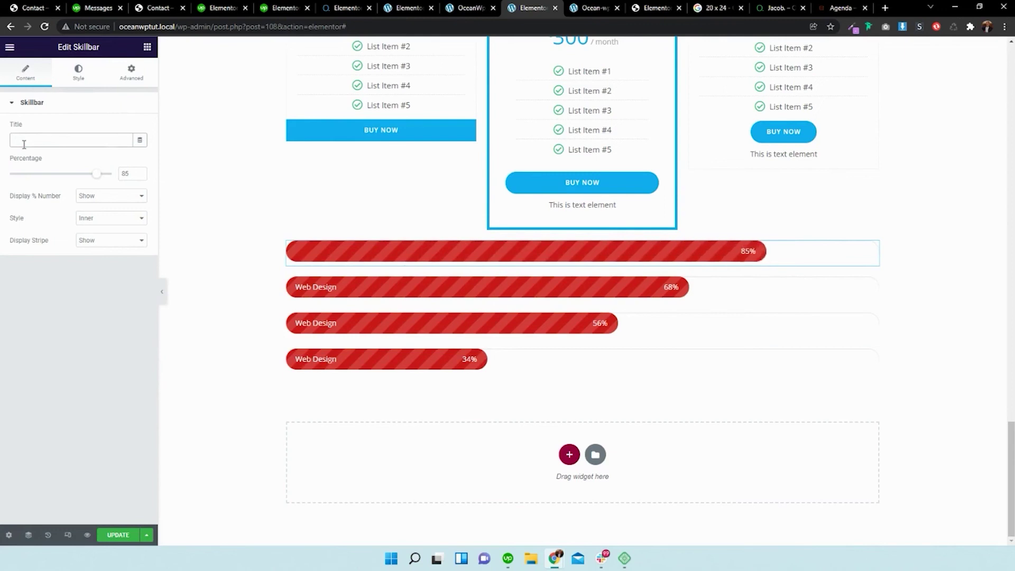
type("Web Development")
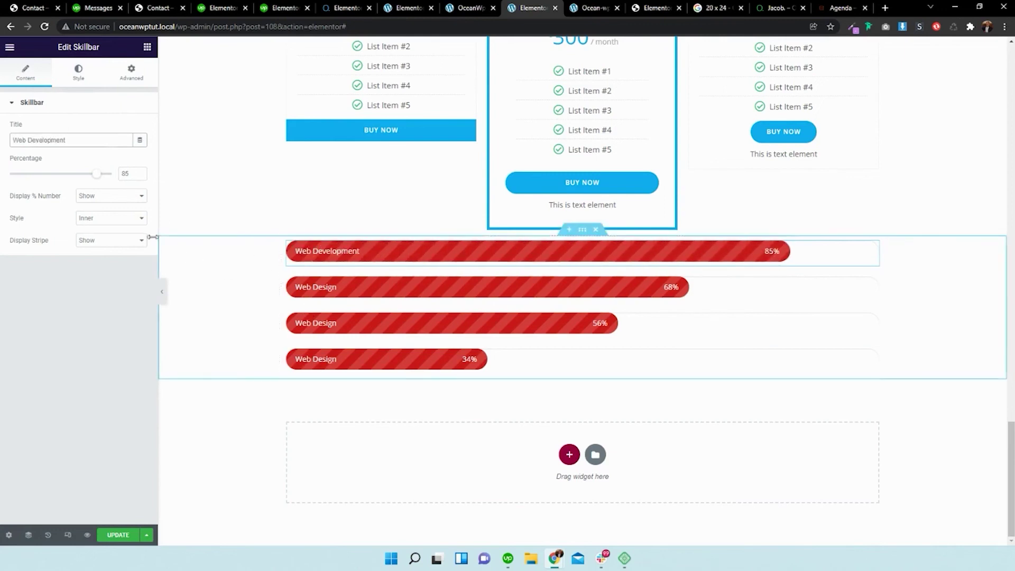
left_click(135, 199)
left_click(123, 215)
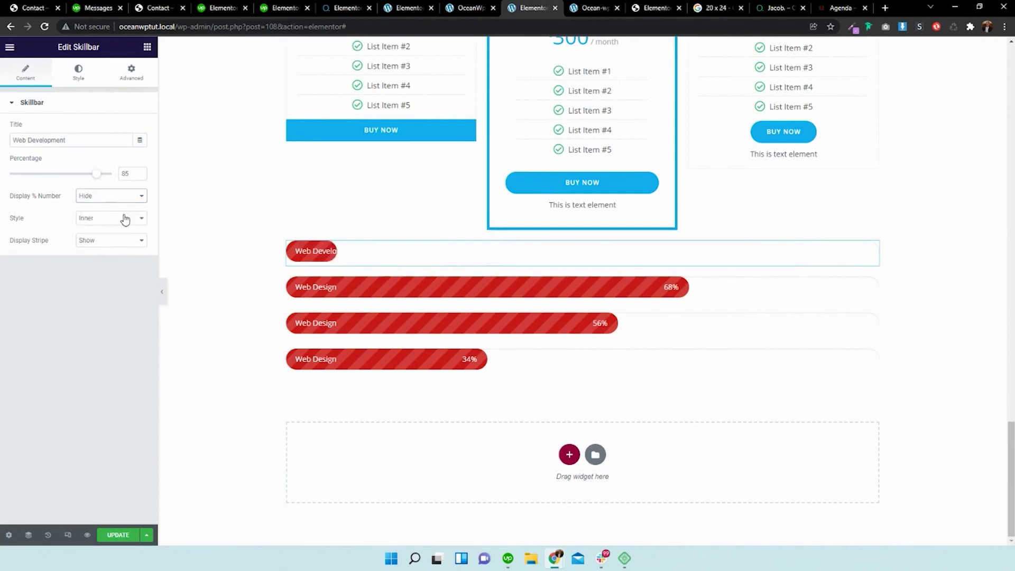
left_click(126, 200)
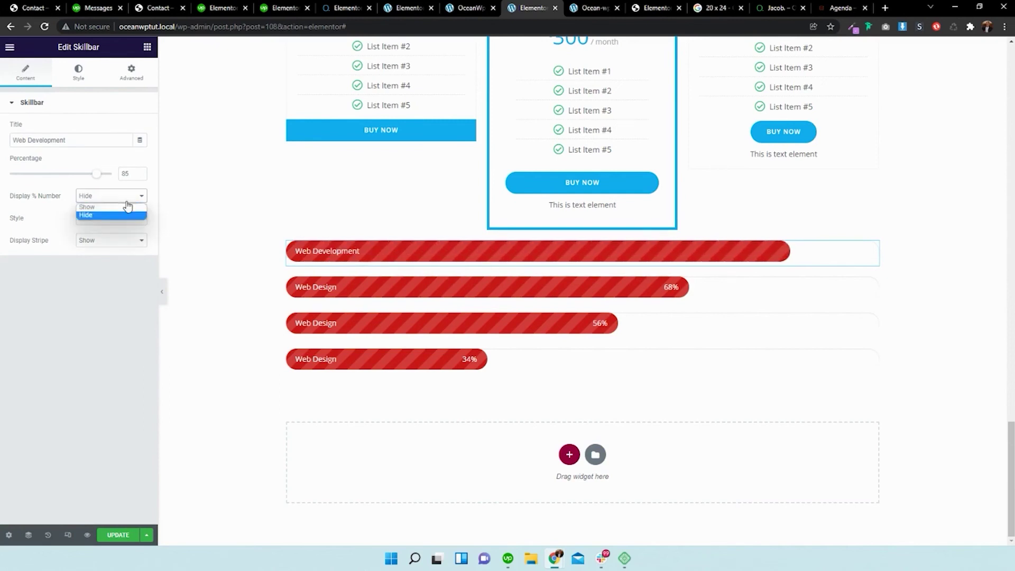
left_click(124, 205)
left_click(120, 221)
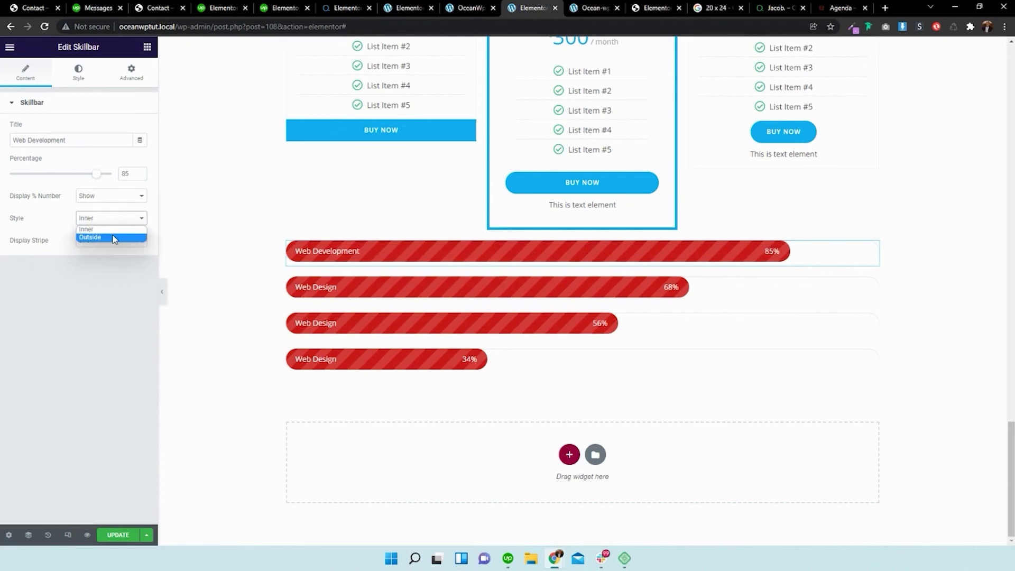
left_click(114, 237)
left_click(114, 220)
left_click(114, 229)
- Retitle the other three bars Html, Css and Jss
left_click(429, 294)
triple_click(97, 140)
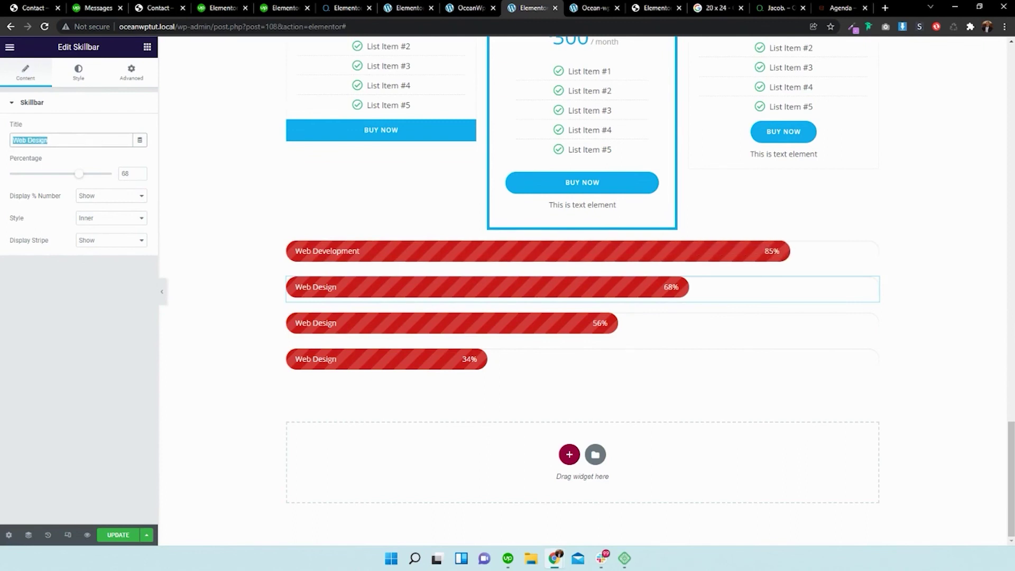
type("Html")
left_click(385, 316)
triple_click(97, 140)
type("C")
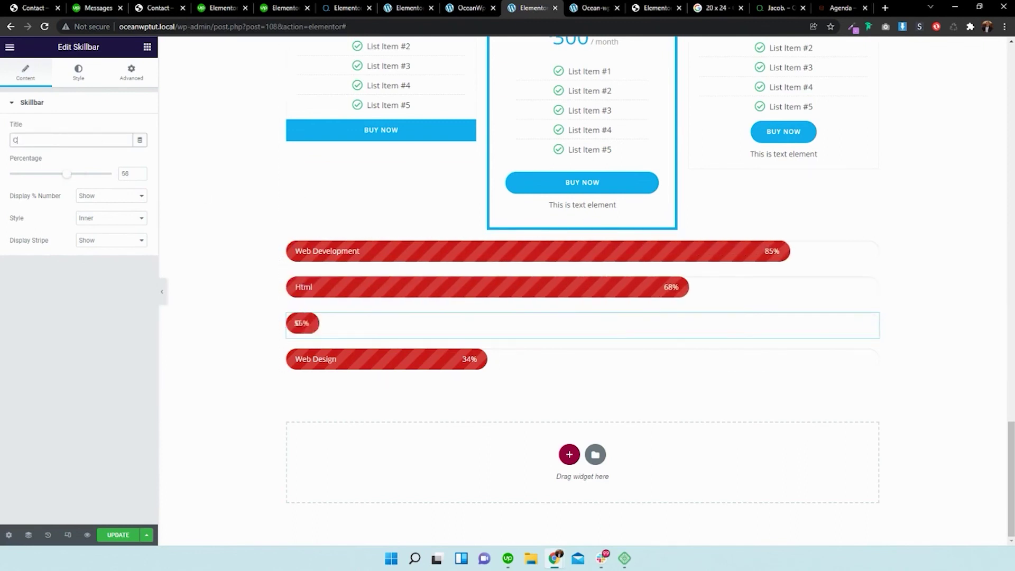
type("ss")
left_click(340, 358)
triple_click(97, 141)
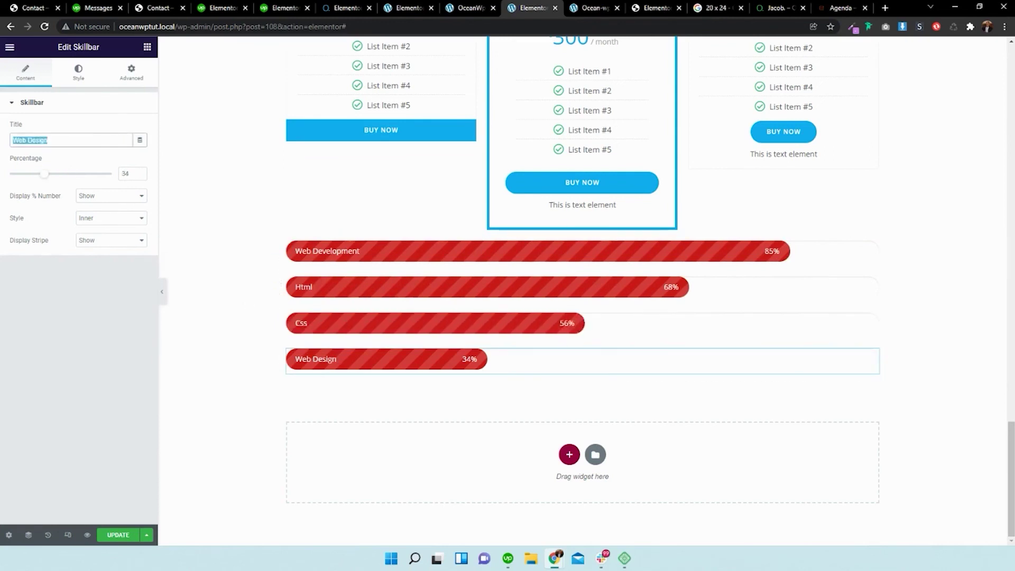
type("Jss")
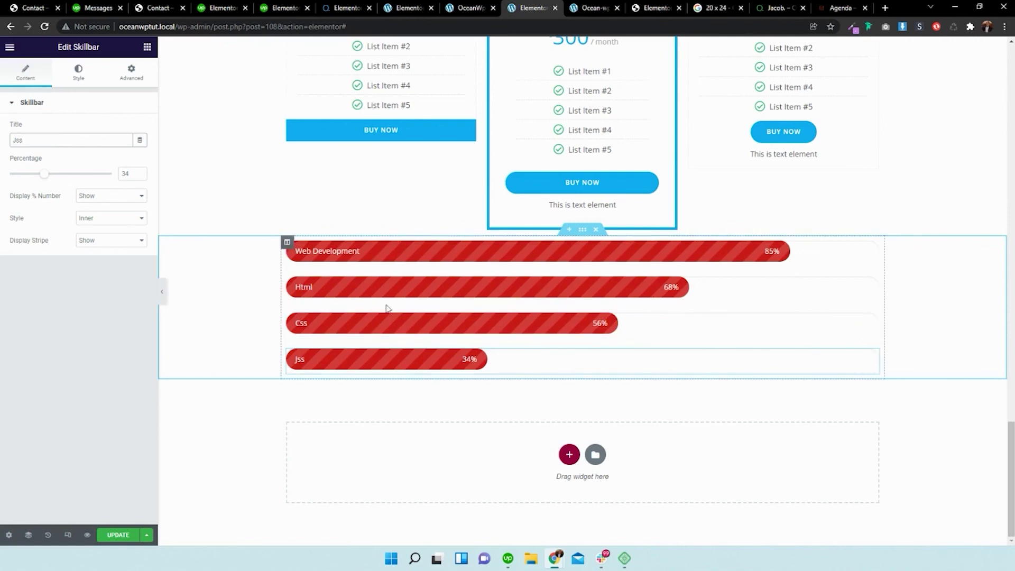
left_click(777, 7)
- Scroll the Jacob demo from Professional Skills down through My Work and From Blog
scroll(602, 245, "down", 1)
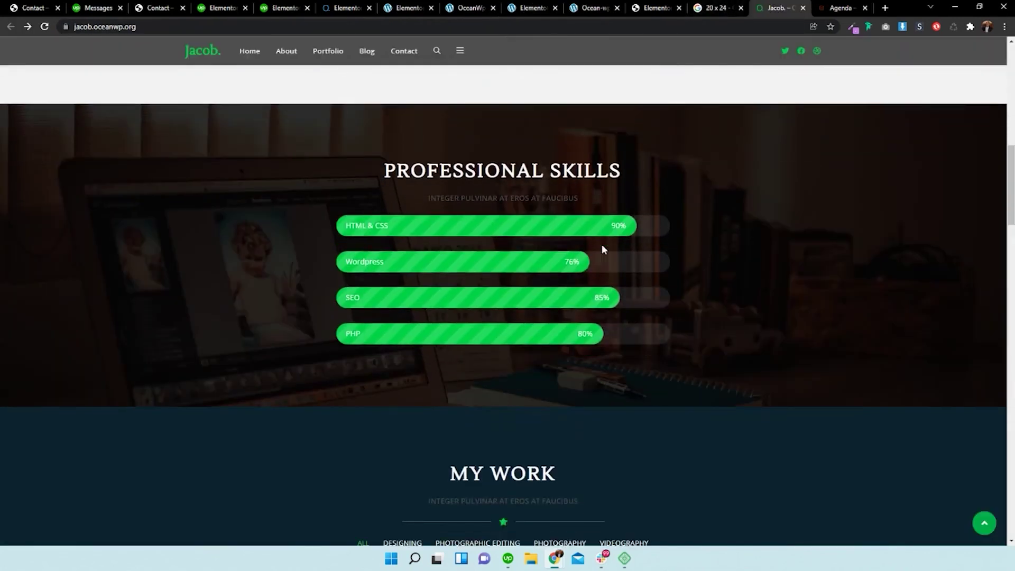
scroll(602, 244, "down", 10)
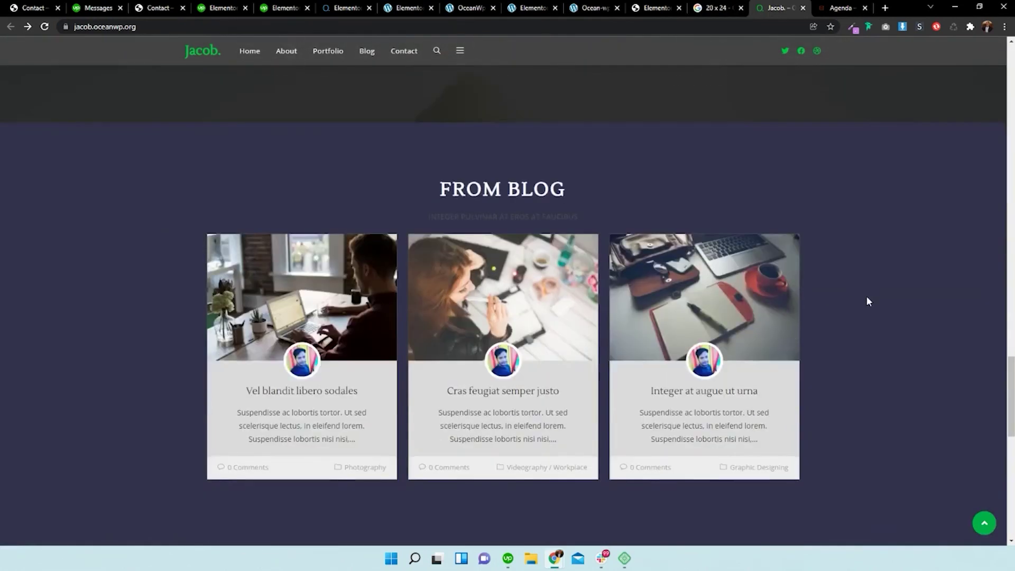
scroll(867, 302, "down", 2)
mouse_move(549, 233)
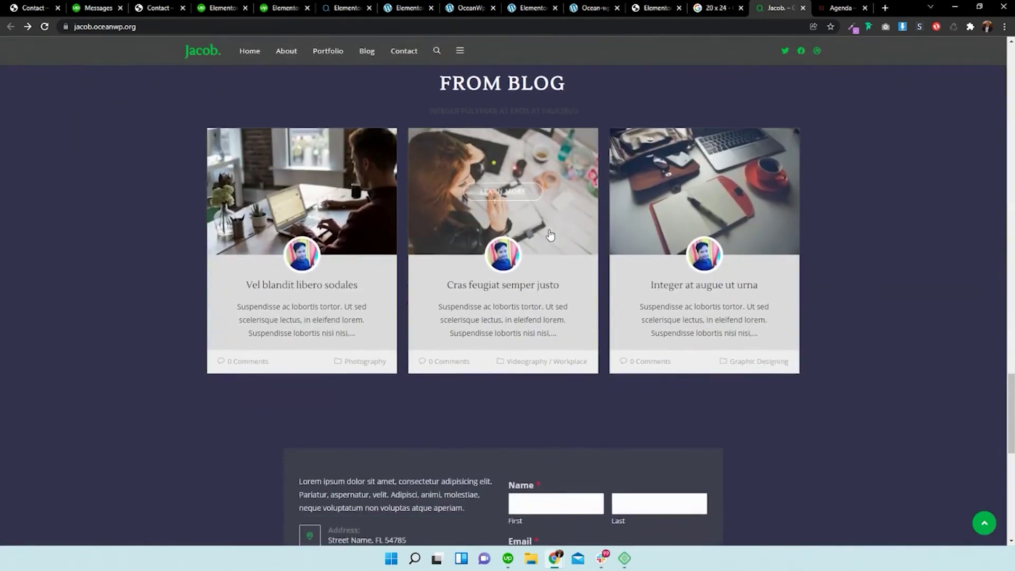
scroll(550, 233, "down", 10)
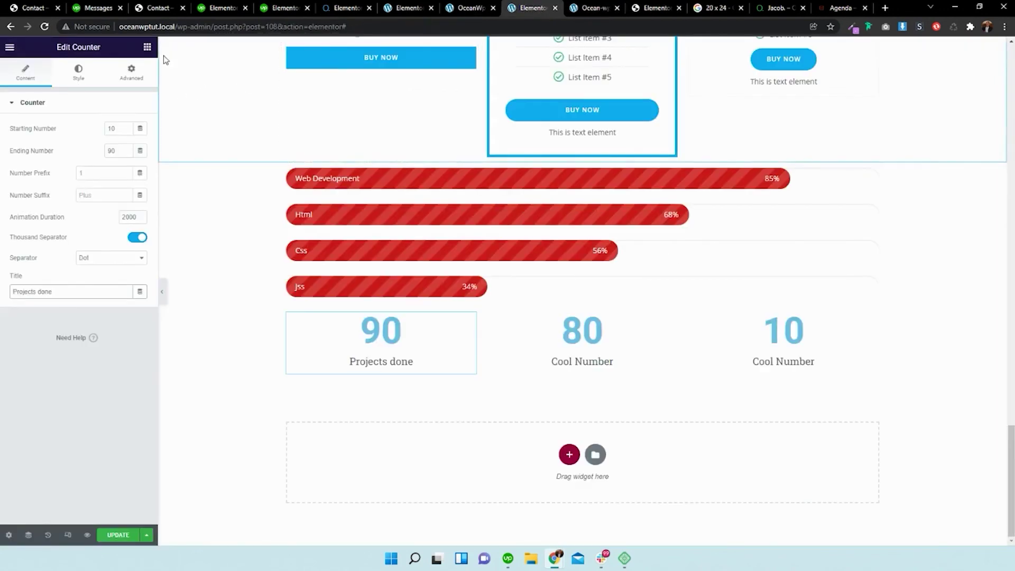
- Search the widgets for 'news' and place a Newsletter Form below the counters
left_click(147, 48)
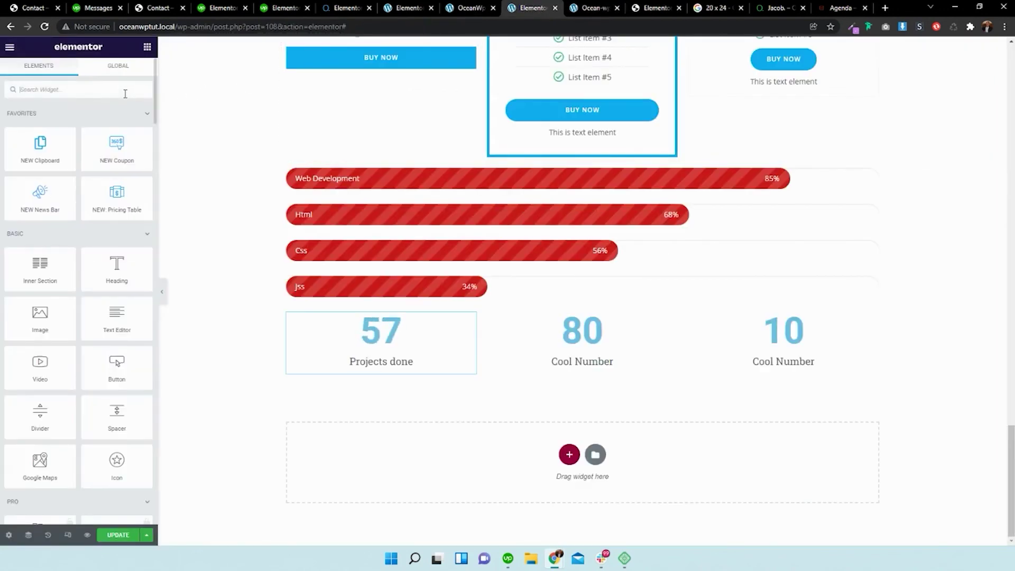
type("news")
left_click_drag(40, 127, 589, 442)
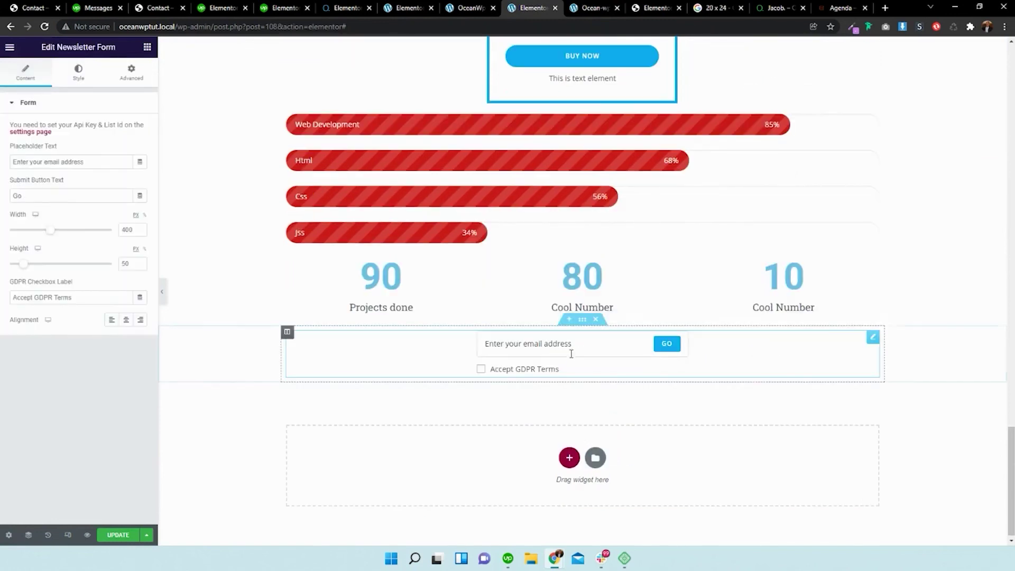
- Compare with the Jacob demo's newsletter and tick Accept GDPR Terms in the preview
left_click(781, 7)
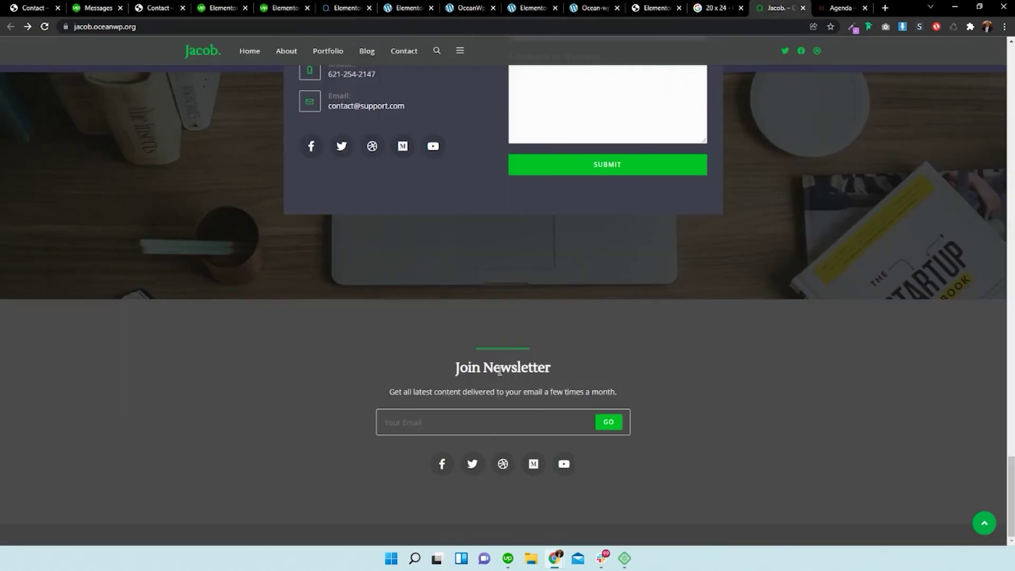
left_click(658, 7)
left_click(587, 7)
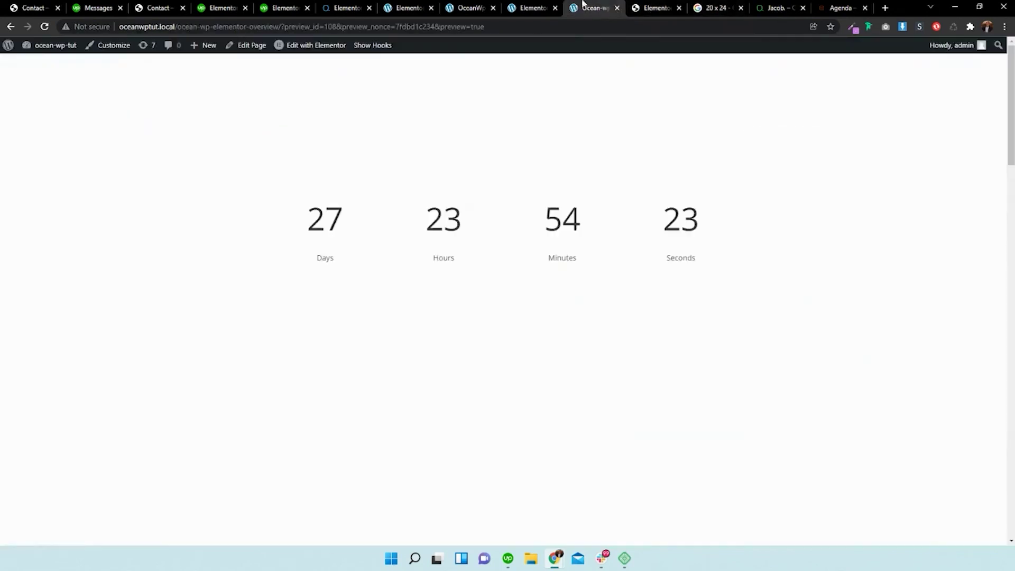
left_click(524, 7)
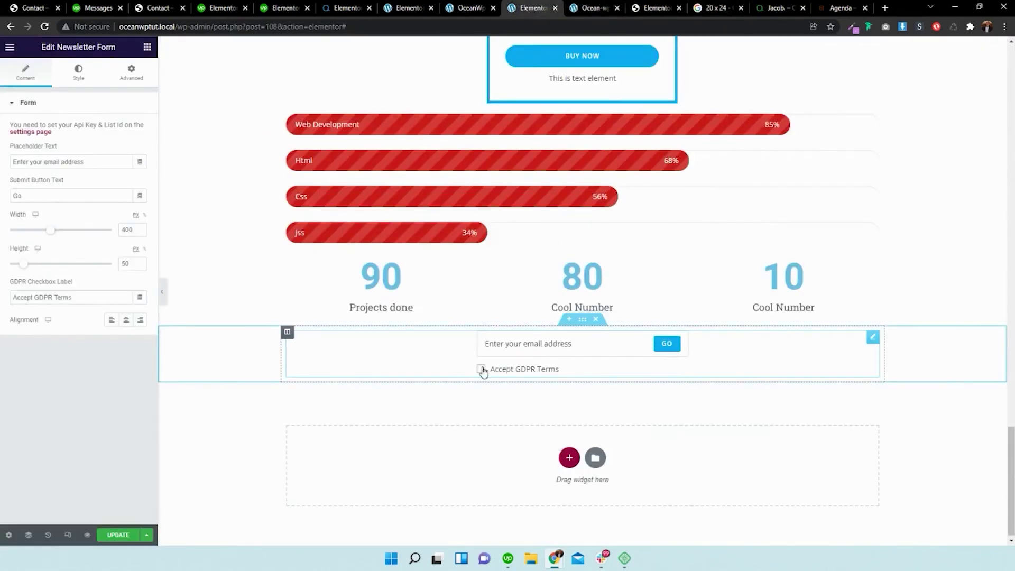
left_click(547, 345)
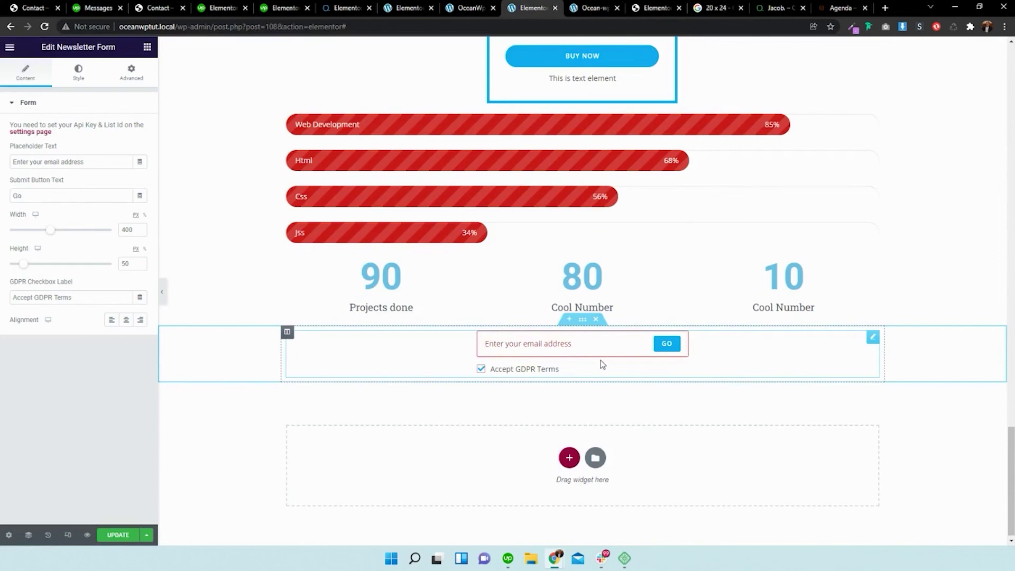
left_click(778, 7)
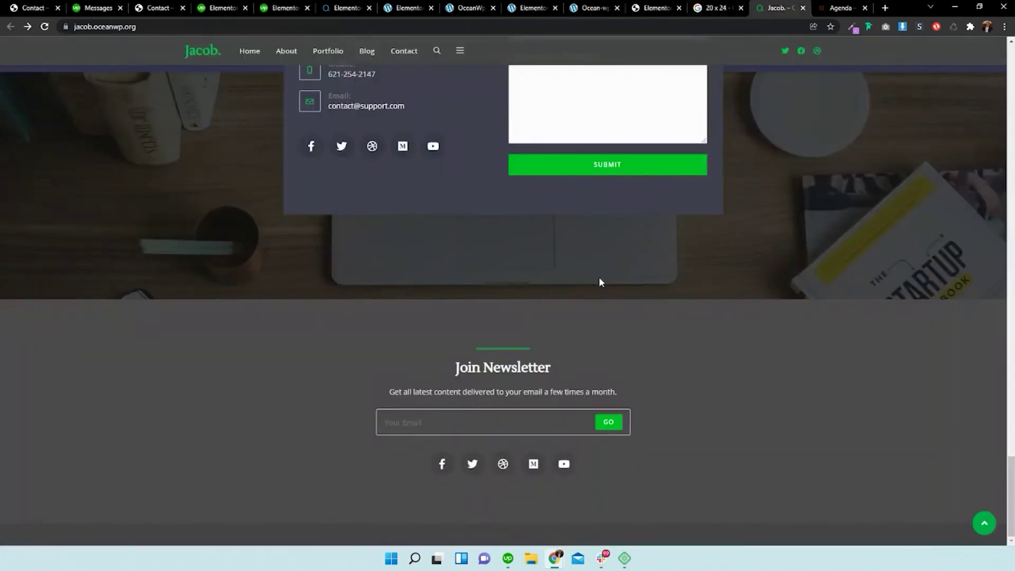
- Browse the Agenda demo's stats counters and Featured Products grid
scroll(601, 282, "up", 10)
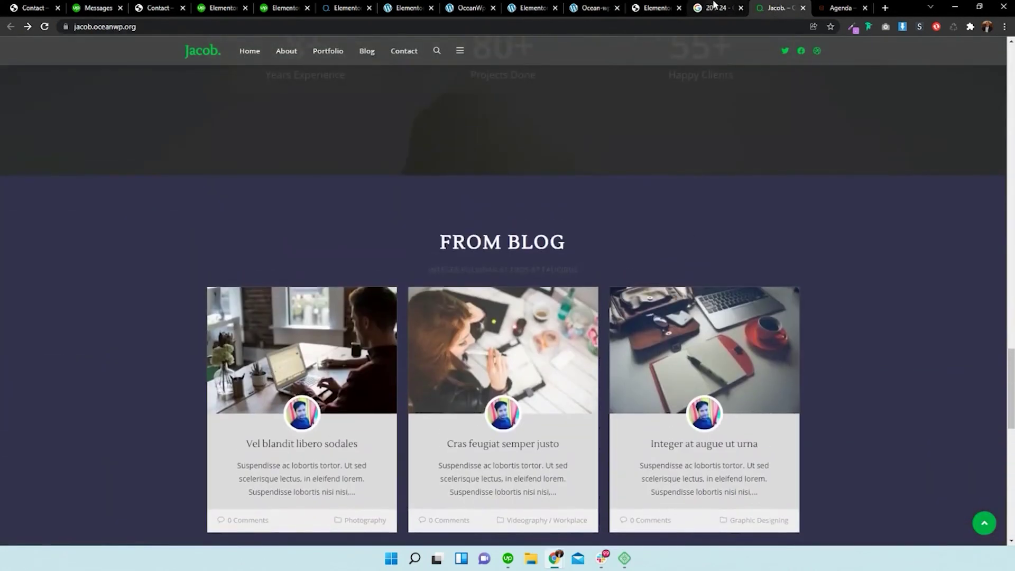
left_click(840, 7)
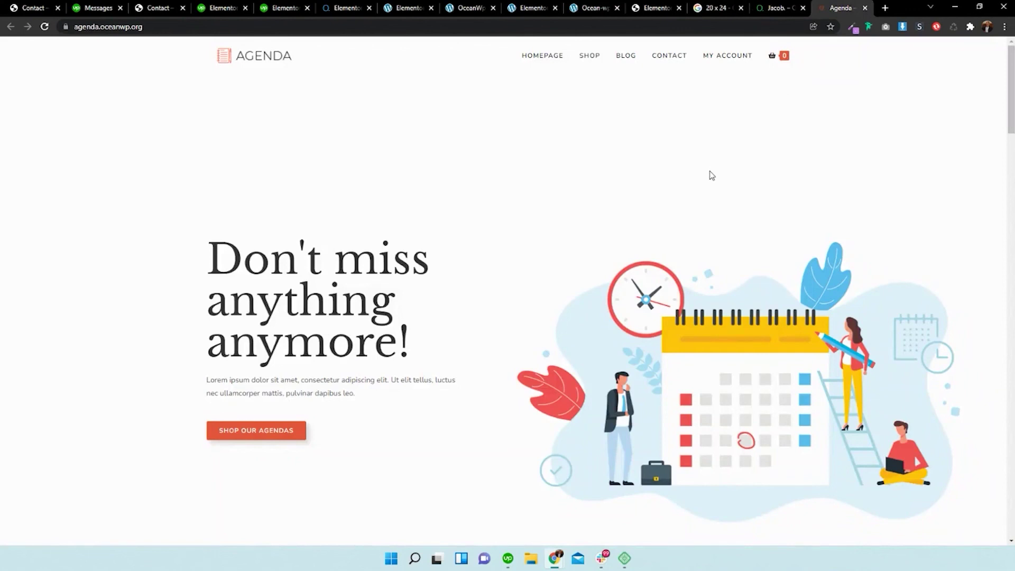
scroll(712, 175, "down", 12)
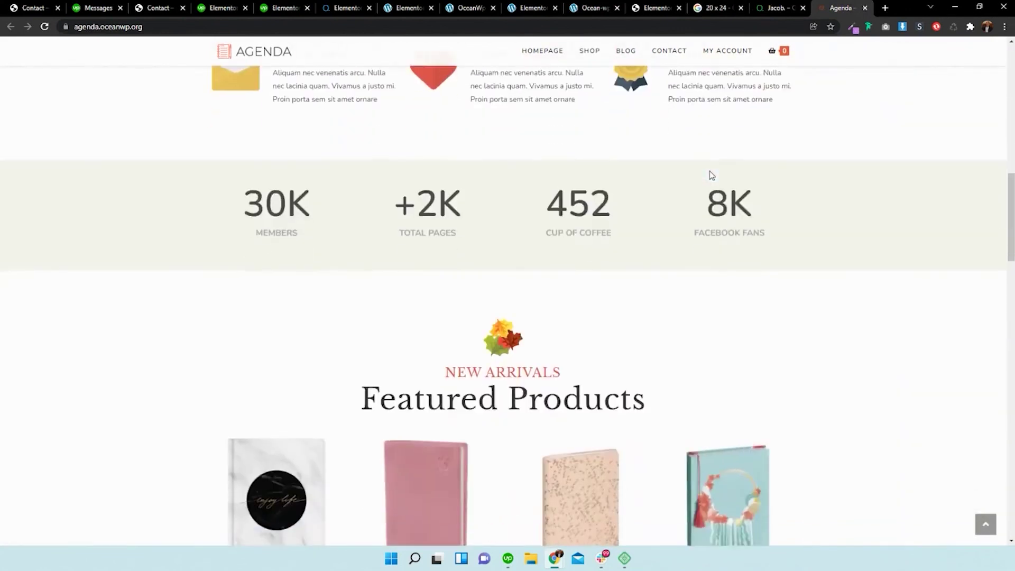
scroll(712, 176, "down", 4)
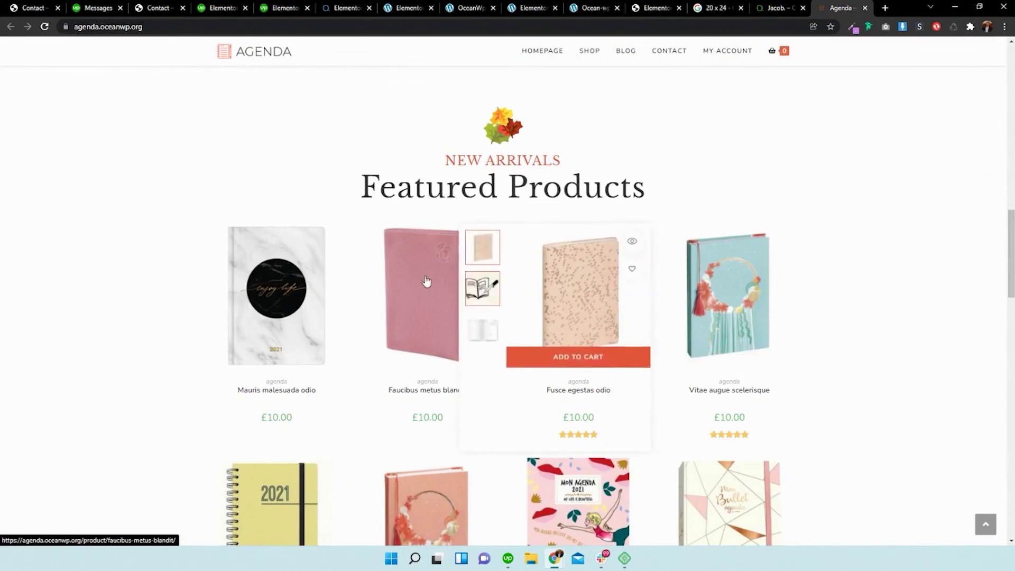
scroll(583, 260, "down", 1)
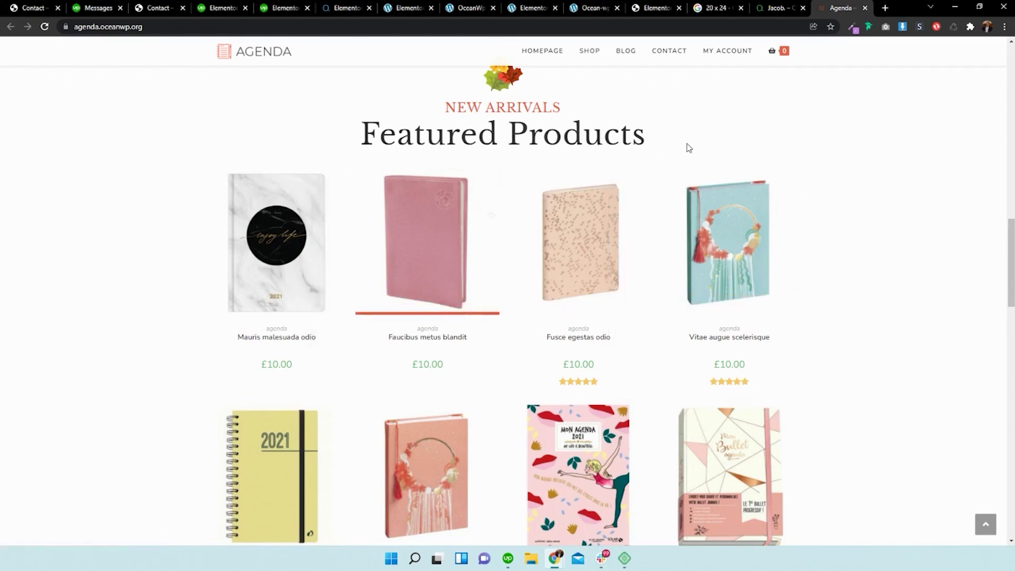
scroll(857, 211, "up", 2)
scroll(856, 211, "down", 3)
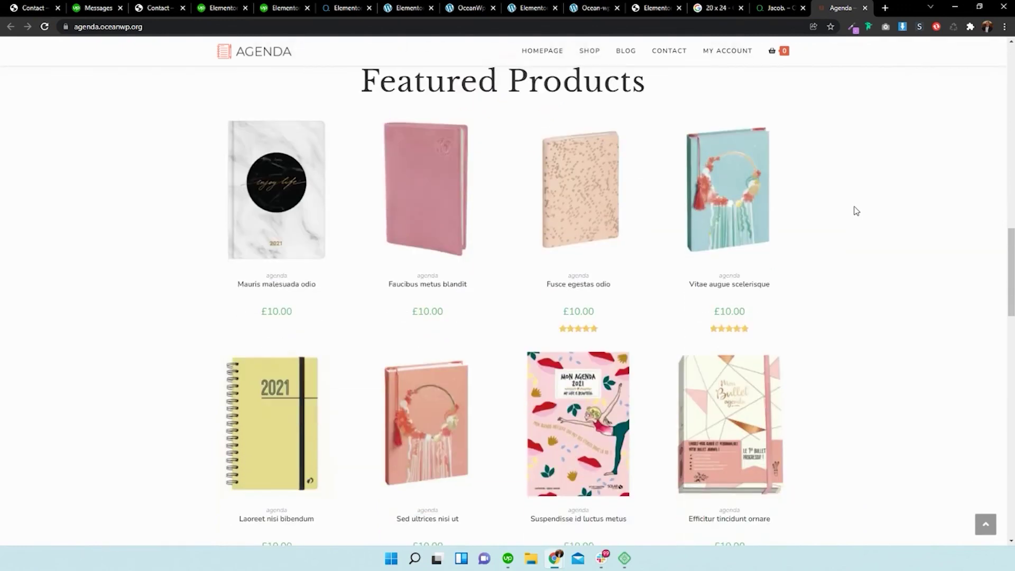
scroll(857, 211, "up", 4)
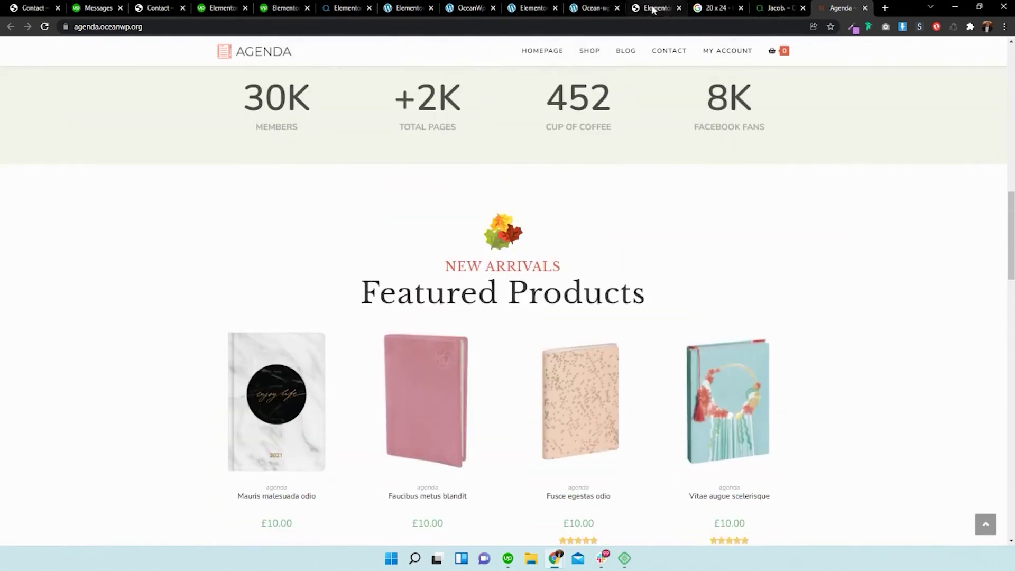
left_click(608, 3)
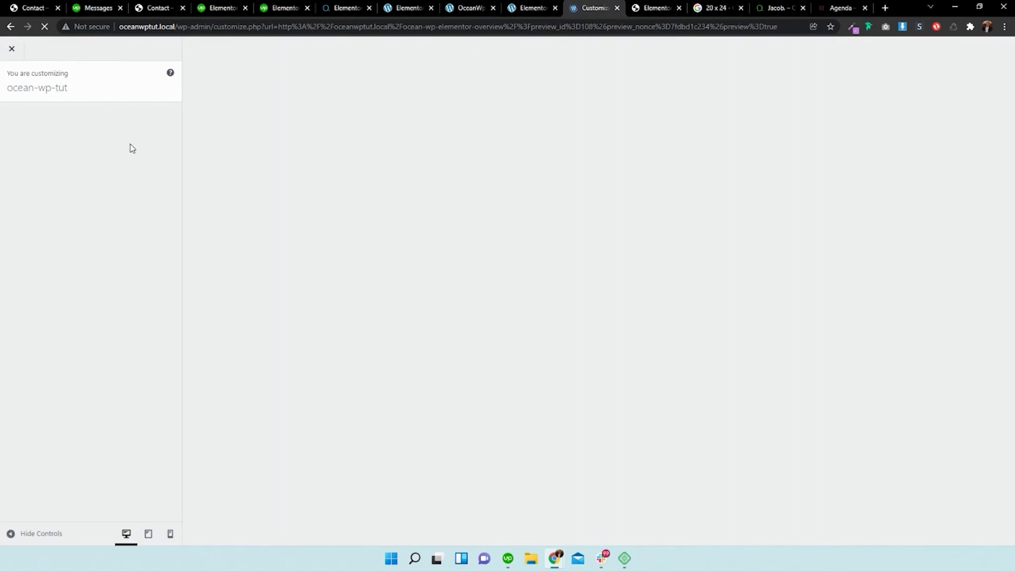
- Scroll the Customizer preview down to the 50% Nike Shoe coupon
scroll(84, 254, "down", 2)
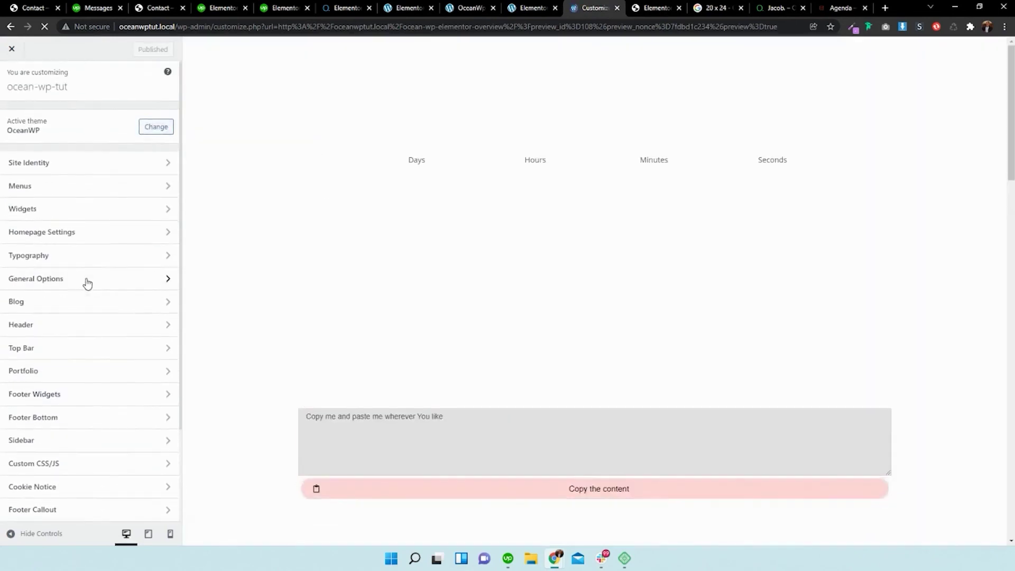
scroll(92, 196, "down", 2)
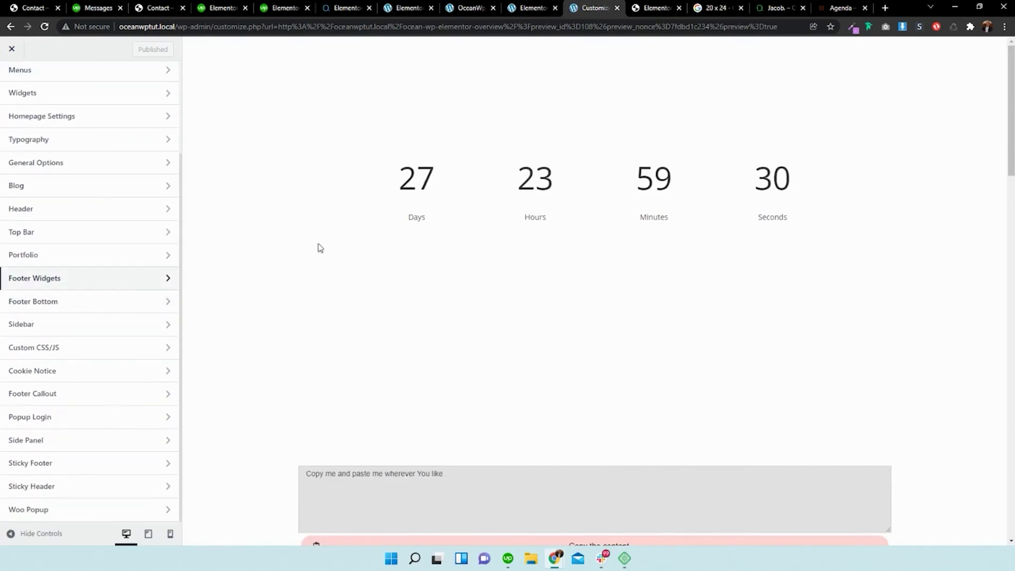
scroll(526, 211, "down", 10)
scroll(526, 212, "down", 5)
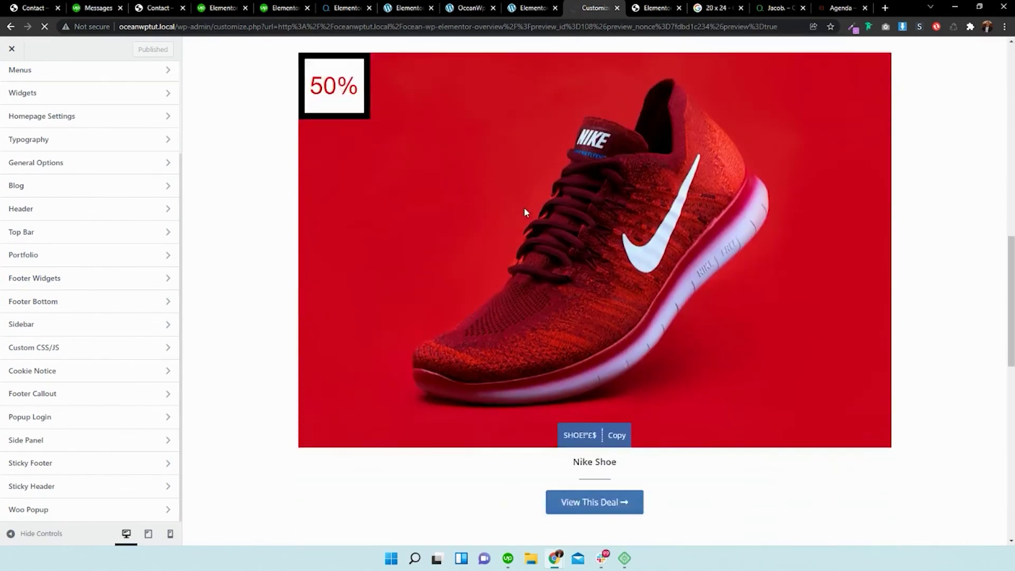